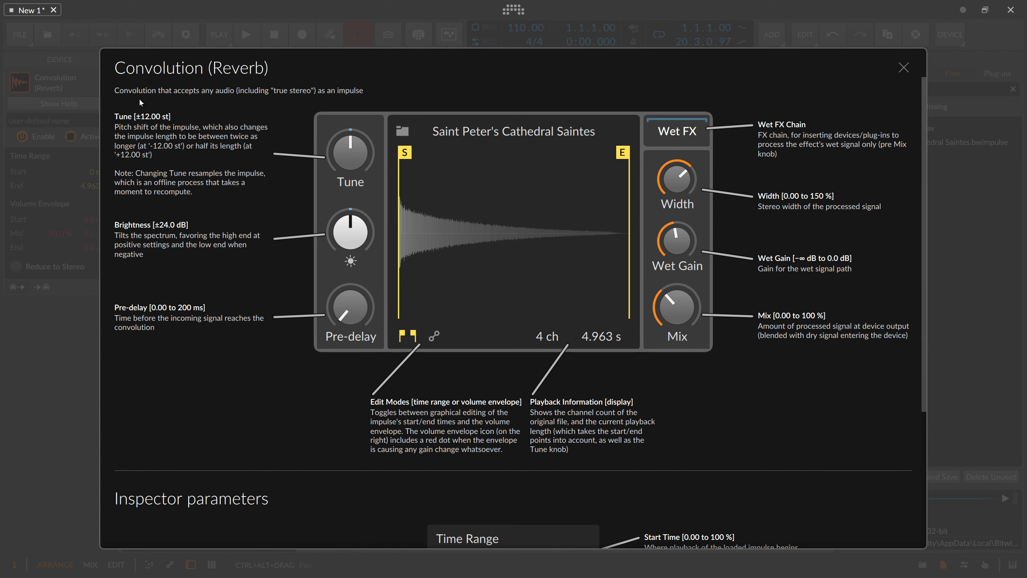
Step: Review the Convolution help page down to the inspector parameters and close it
{"action": "scroll", "coordinate": [237, 194], "scroll_direction": "down", "scroll_amount": 3}
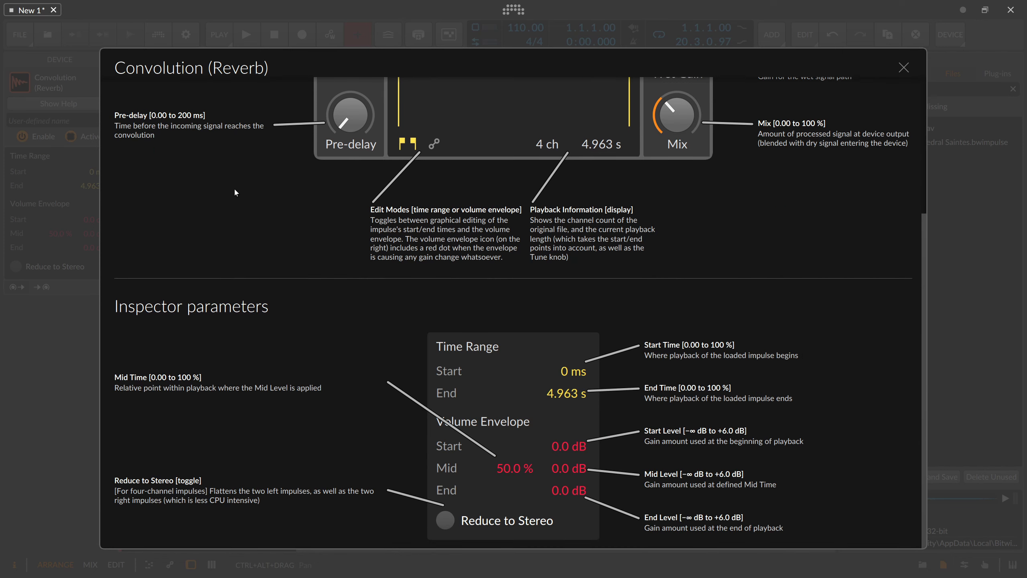
{"action": "scroll", "coordinate": [234, 188], "scroll_direction": "up", "scroll_amount": 3}
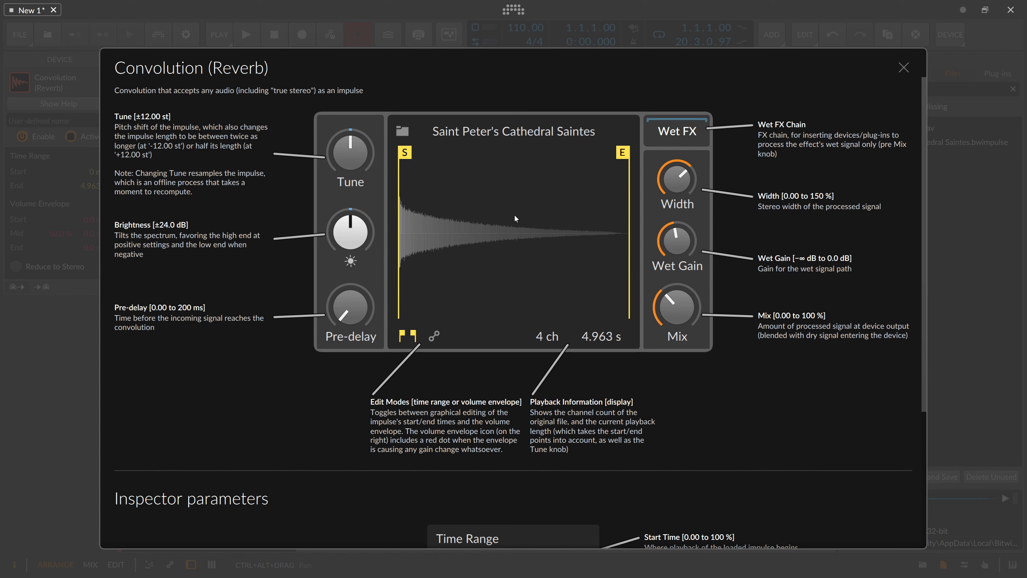
{"action": "left_click", "coordinate": [904, 68]}
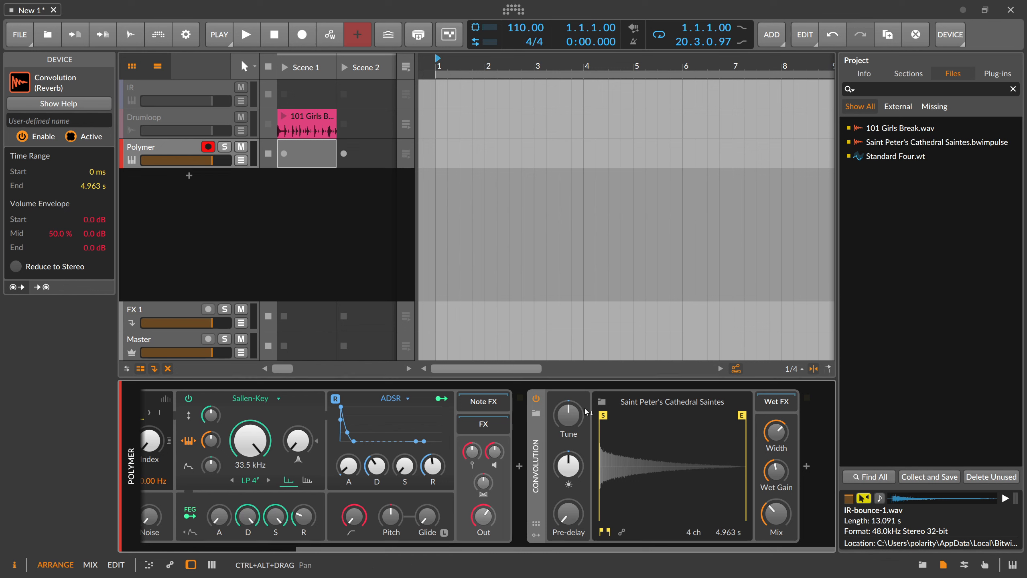
Step: Set the Convolution device's Mix to 100 %
{"action": "left_click_drag", "start_coordinate": [772, 522], "coordinate": [772, 560]}
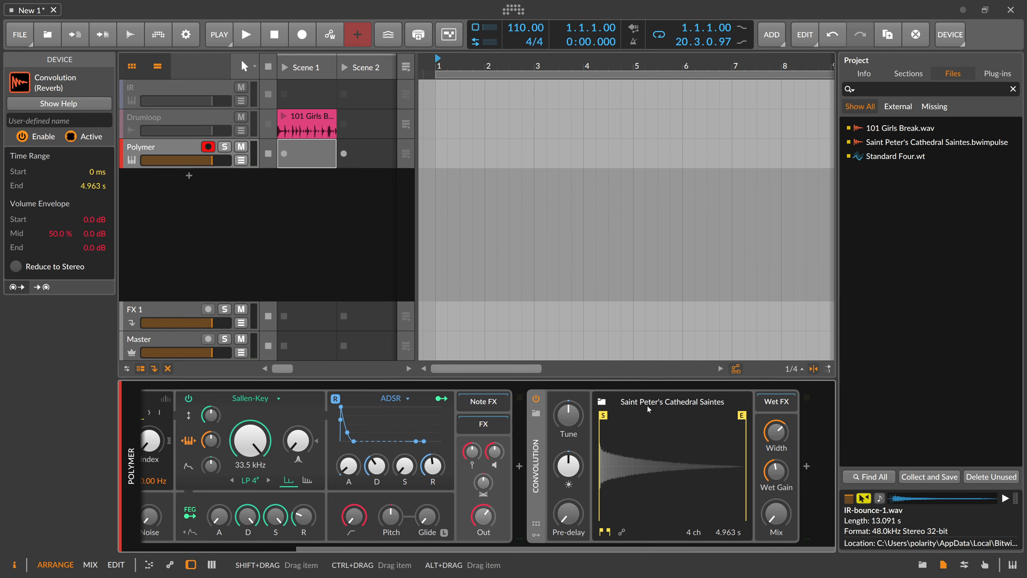
{"action": "key", "text": "ctrl+z"}
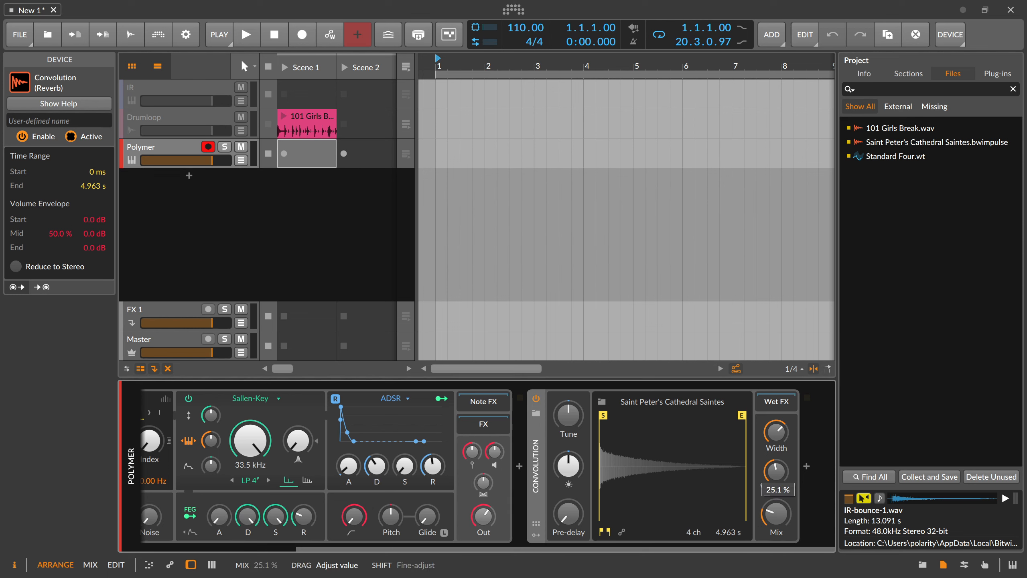
{"action": "left_click_drag", "start_coordinate": [776, 514], "coordinate": [776, 423]}
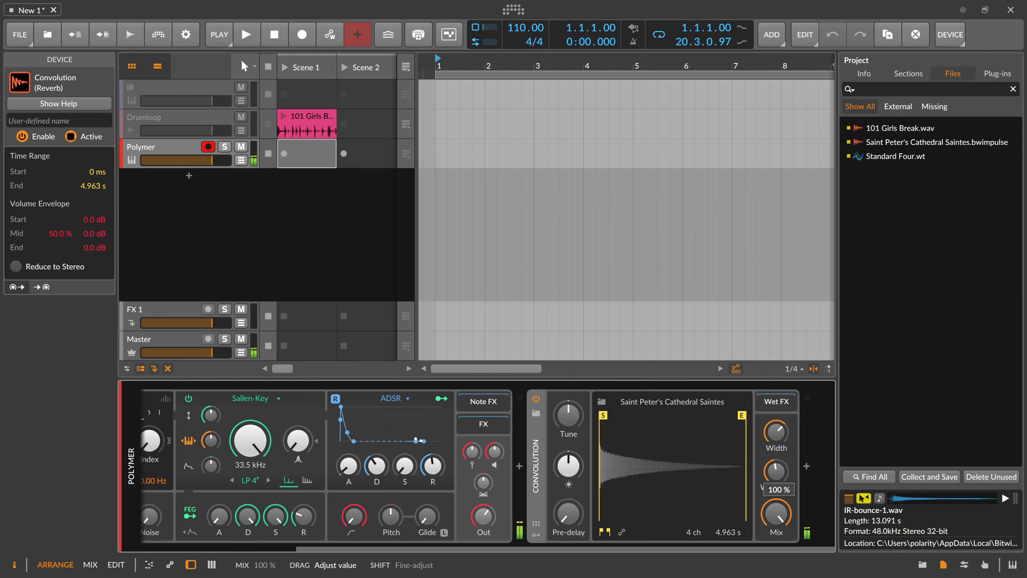
{"action": "left_click_drag", "start_coordinate": [776, 423], "coordinate": [776, 423]}
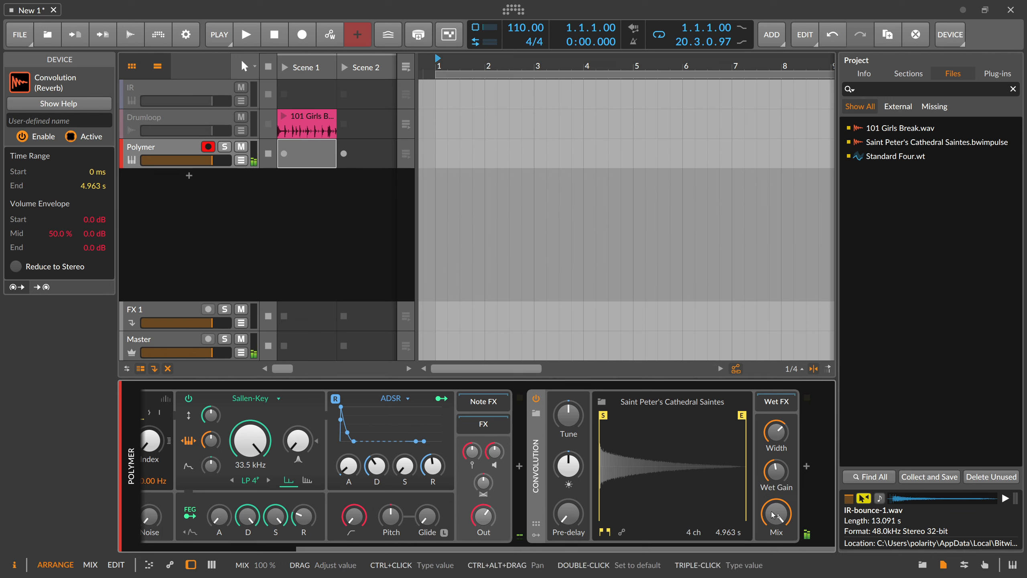
{"action": "double_click", "coordinate": [492, 525]}
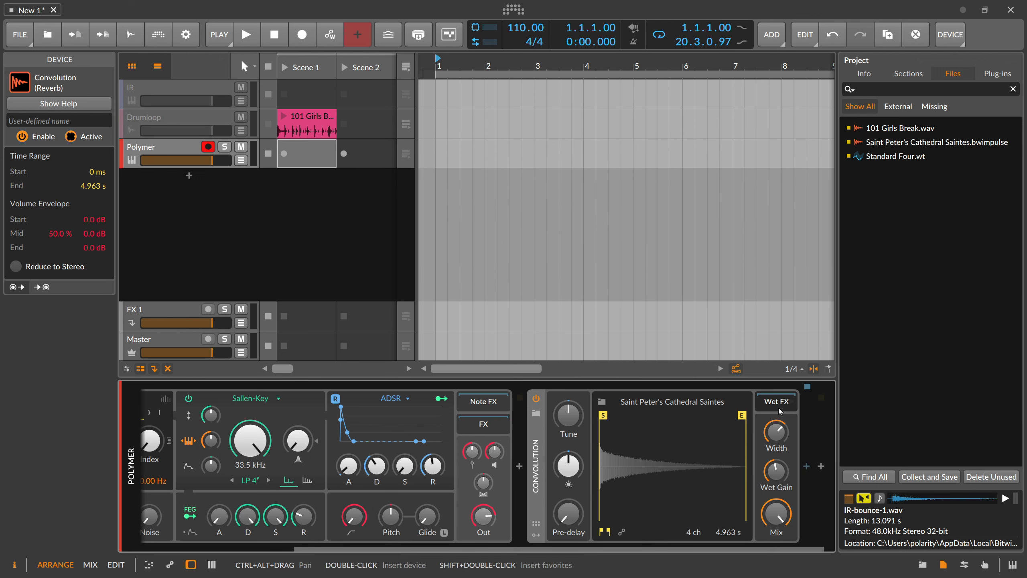
Step: Find Chorus+ with the search "choru" and insert it into the Convolution's Wet FX chain
{"action": "left_click", "coordinate": [807, 467]}
{"action": "type", "text": "choru"}
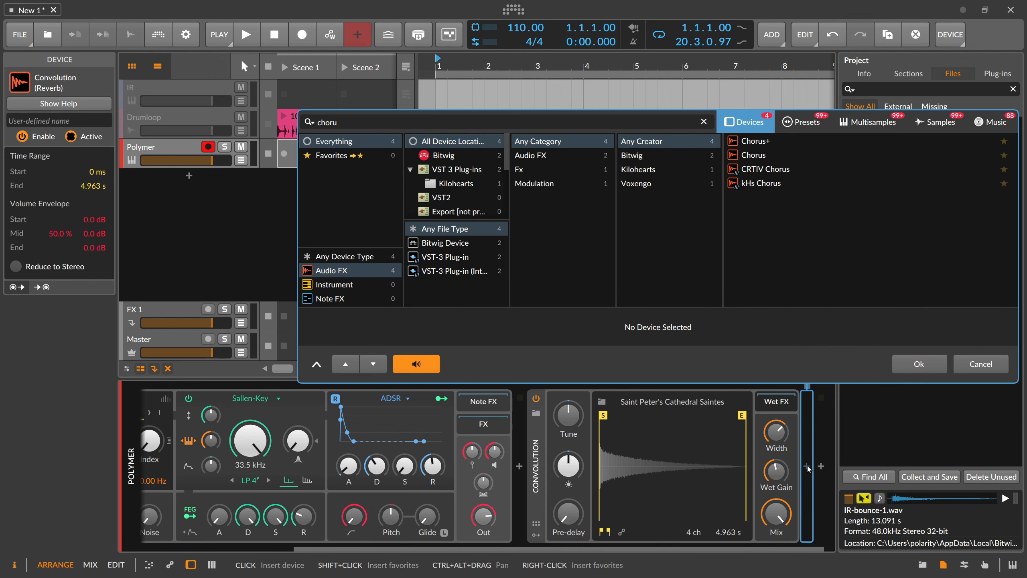
{"action": "key", "text": "Return"}
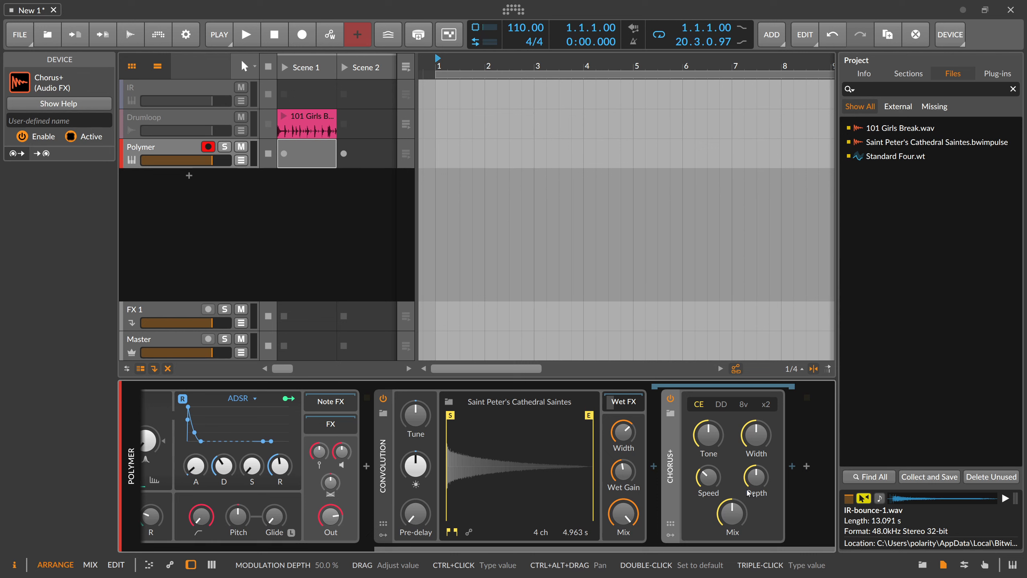
Step: Adjust the Chorus+ knobs, switch it to 8v mode and lower its Mix
{"action": "left_click_drag", "start_coordinate": [709, 482], "coordinate": [708, 482]}
{"action": "left_click_drag", "start_coordinate": [755, 479], "coordinate": [756, 482]}
{"action": "left_click_drag", "start_coordinate": [732, 515], "coordinate": [732, 519]}
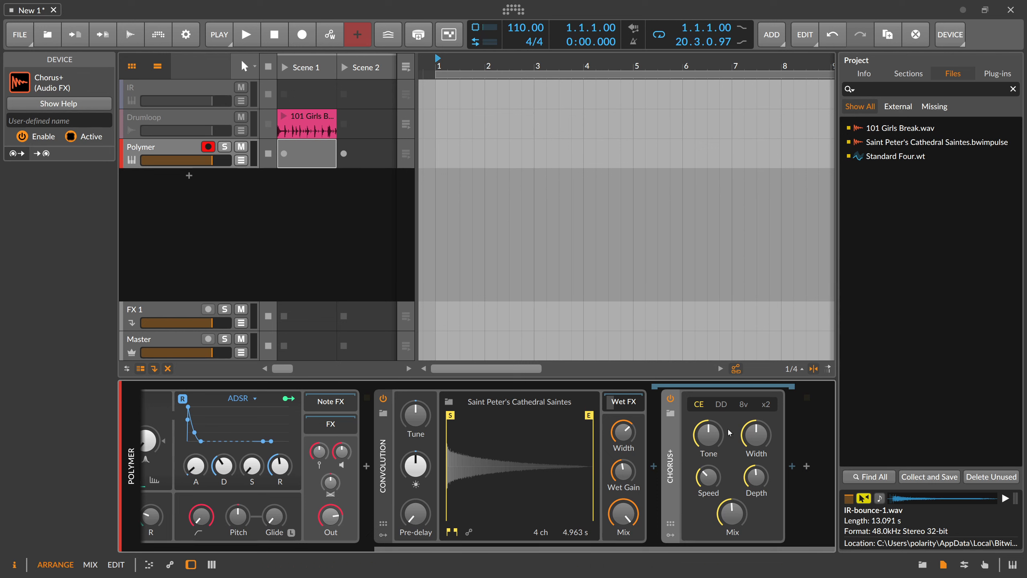
{"action": "left_click", "coordinate": [743, 403]}
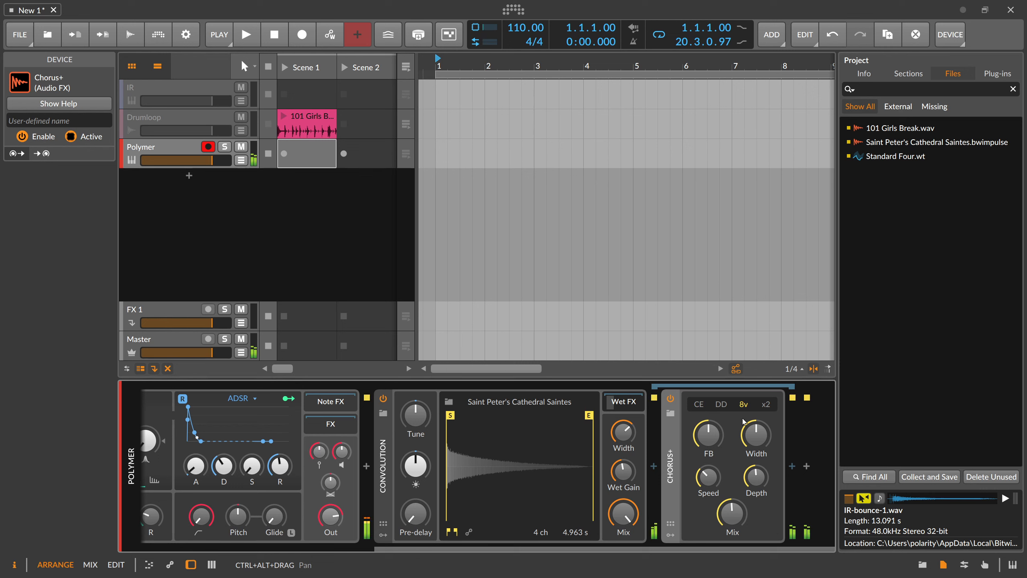
{"action": "mouse_move", "coordinate": [744, 517]}
{"action": "left_mouse_down"}
{"action": "mouse_move", "coordinate": [744, 535]}
{"action": "mouse_move", "coordinate": [735, 500]}
{"action": "left_mouse_up"}
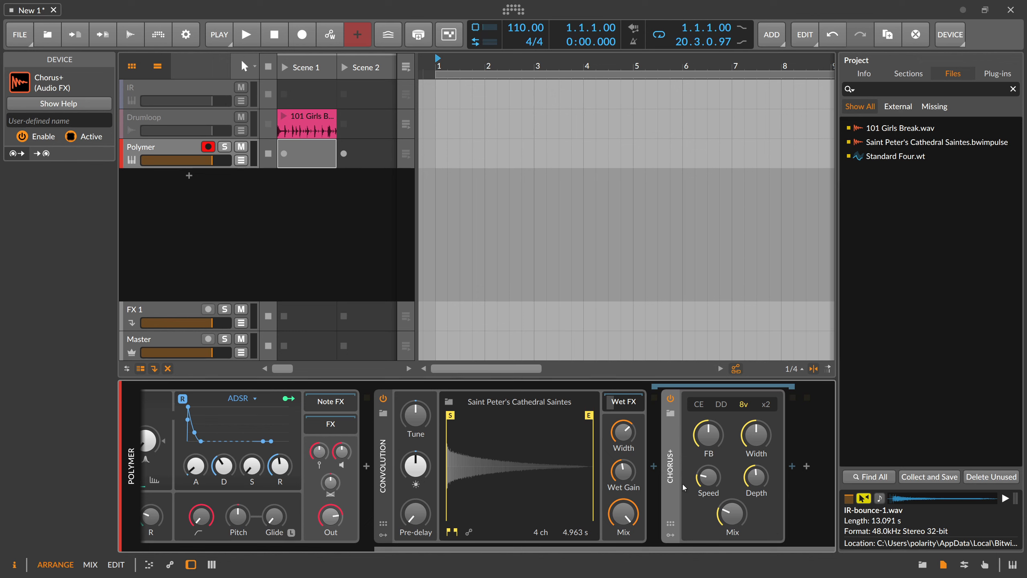
Step: Show and hide the Chorus+ modulator slots, and remove Chorus+ from the Wet FX chain
{"action": "left_click", "coordinate": [670, 533]}
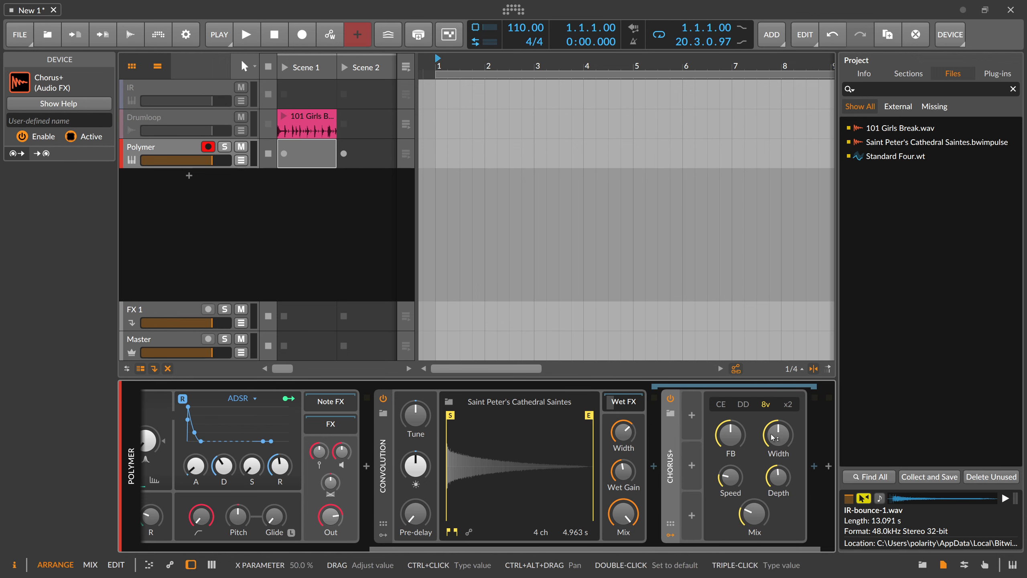
{"action": "left_click", "coordinate": [670, 535]}
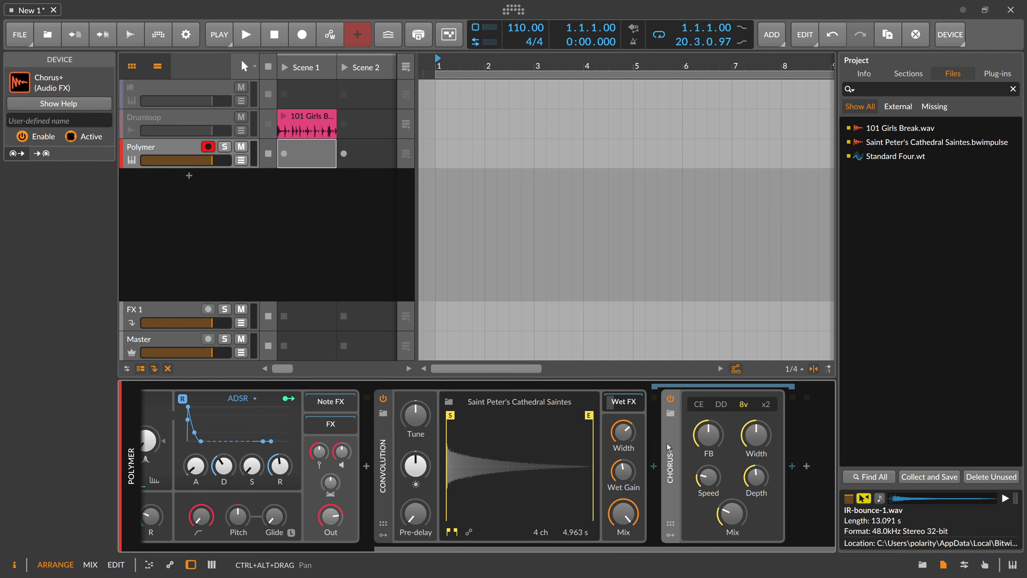
{"action": "key", "text": "Delete"}
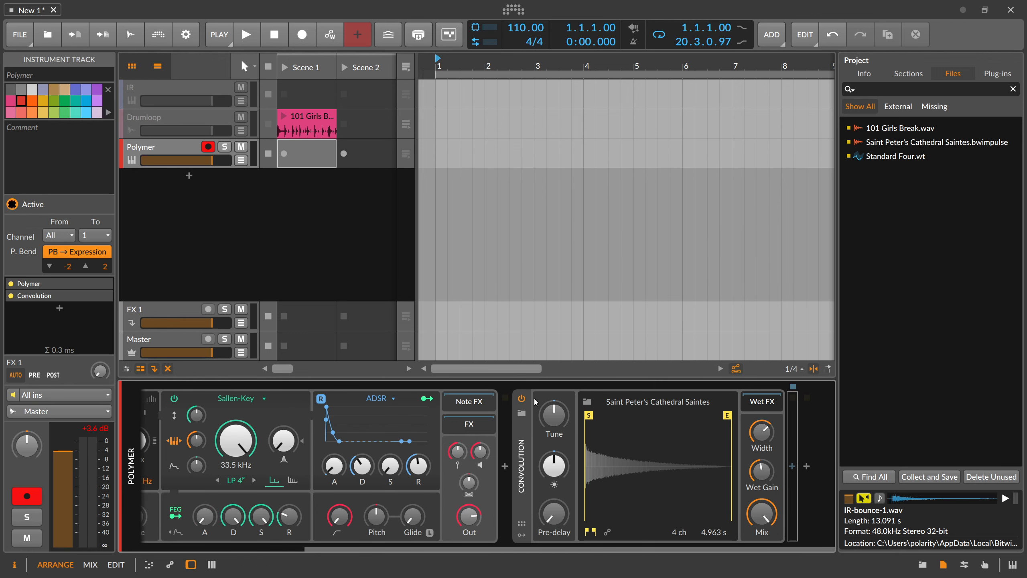
Step: Look at the Convolution's preset browser, and browse the impulses in its impulse browser
{"action": "left_click", "coordinate": [522, 414]}
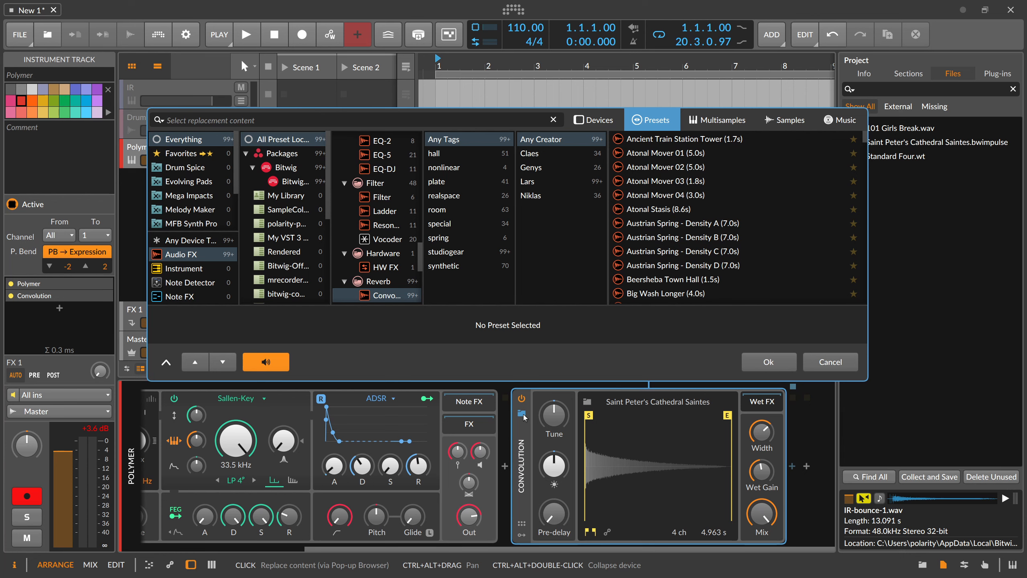
{"action": "left_click", "coordinate": [833, 364]}
{"action": "left_click", "coordinate": [597, 398]}
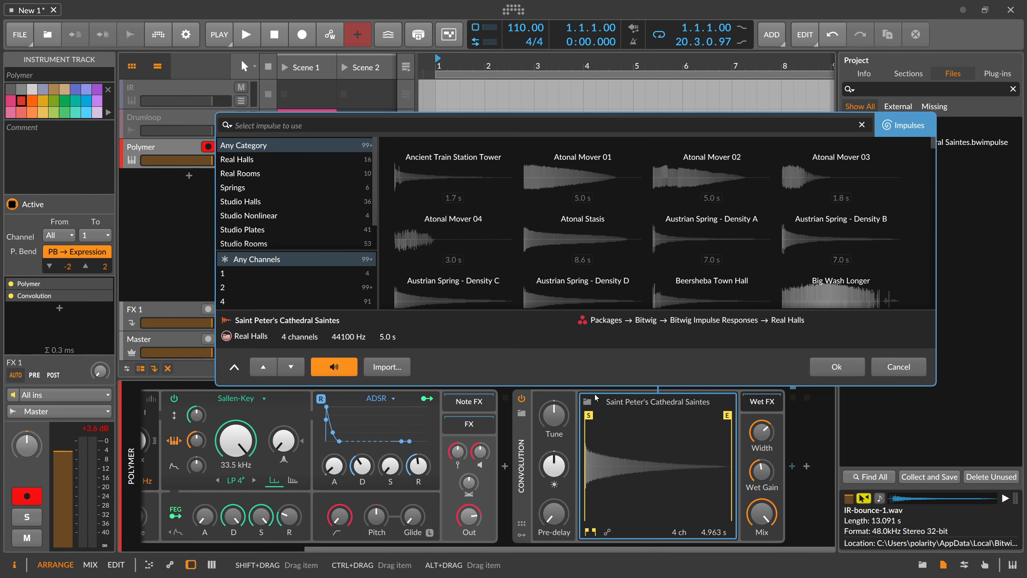
{"action": "left_click_drag", "start_coordinate": [780, 110], "coordinate": [781, 23]}
{"action": "scroll", "coordinate": [663, 176], "scroll_direction": "down", "scroll_amount": 10}
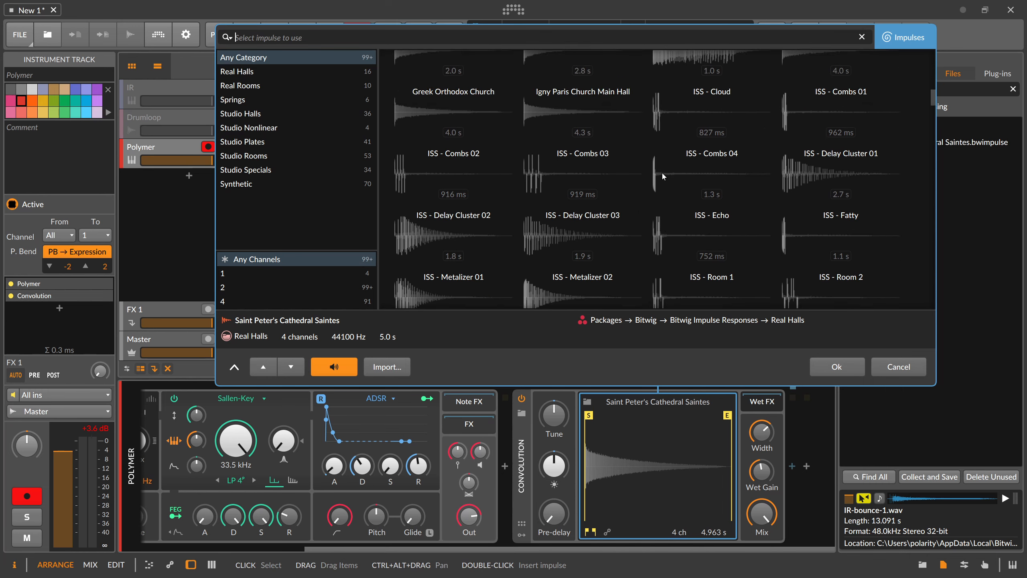
Step: Audition the M5k - Kick Verb and MA7 - Drum Chamber impulses from the Studio Rooms category
{"action": "left_click", "coordinate": [343, 159]}
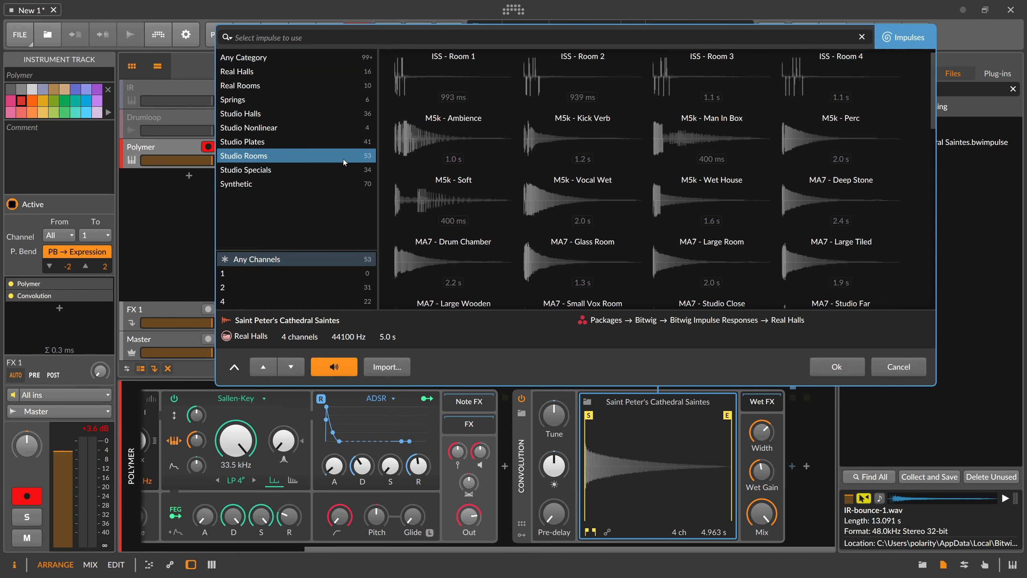
{"action": "left_click", "coordinate": [567, 150]}
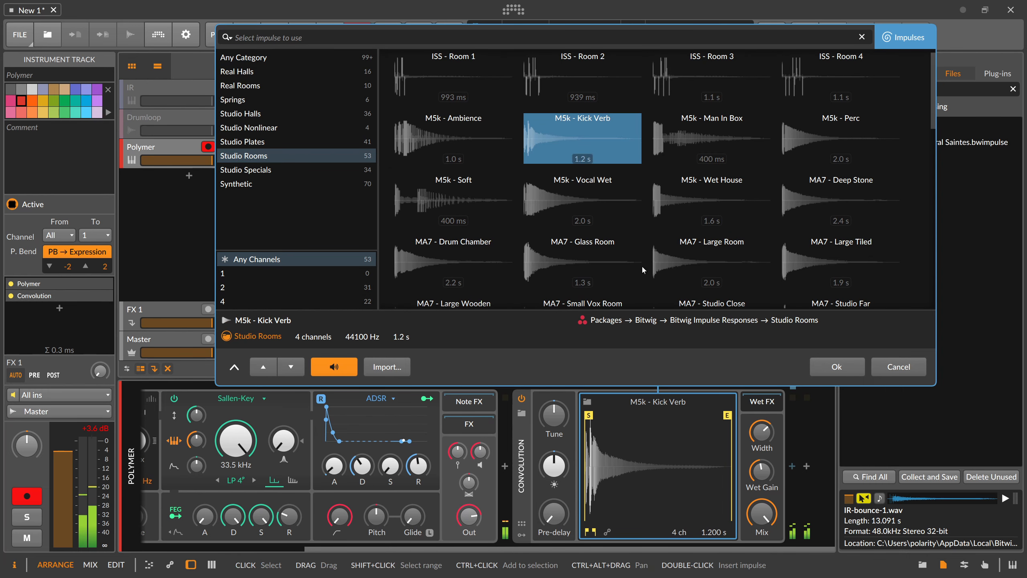
{"action": "left_click", "coordinate": [441, 206]}
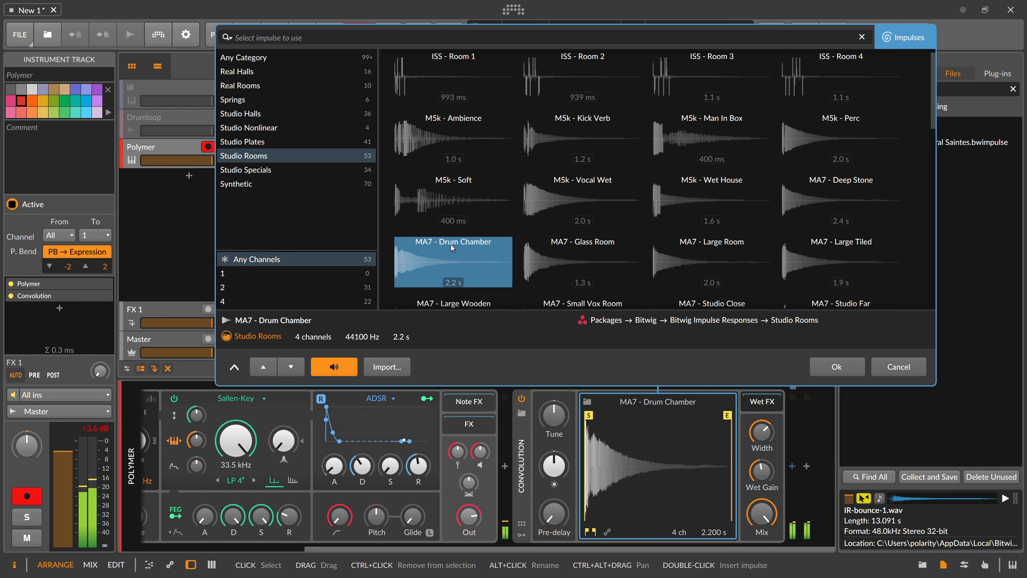
Step: Audition the M5k - Church and M5k - Cold impulses from the Studio Halls category
{"action": "left_click", "coordinate": [261, 115]}
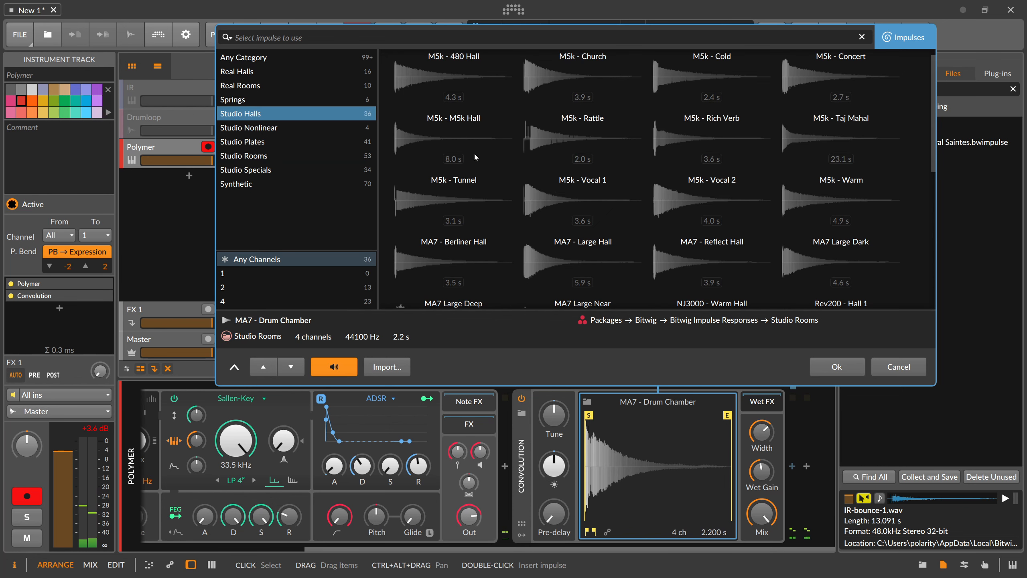
{"action": "left_click", "coordinate": [549, 97]}
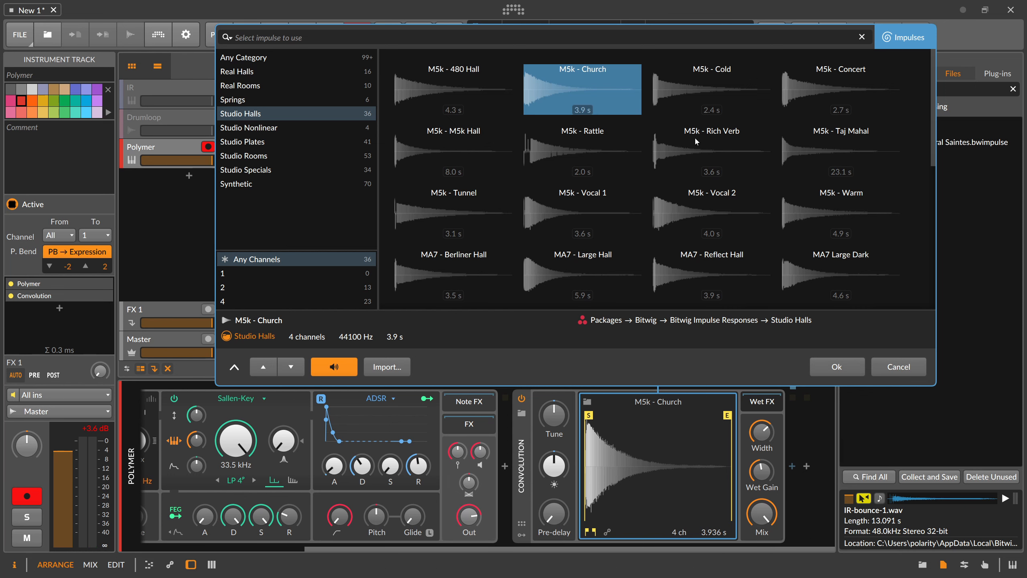
{"action": "left_click", "coordinate": [682, 93]}
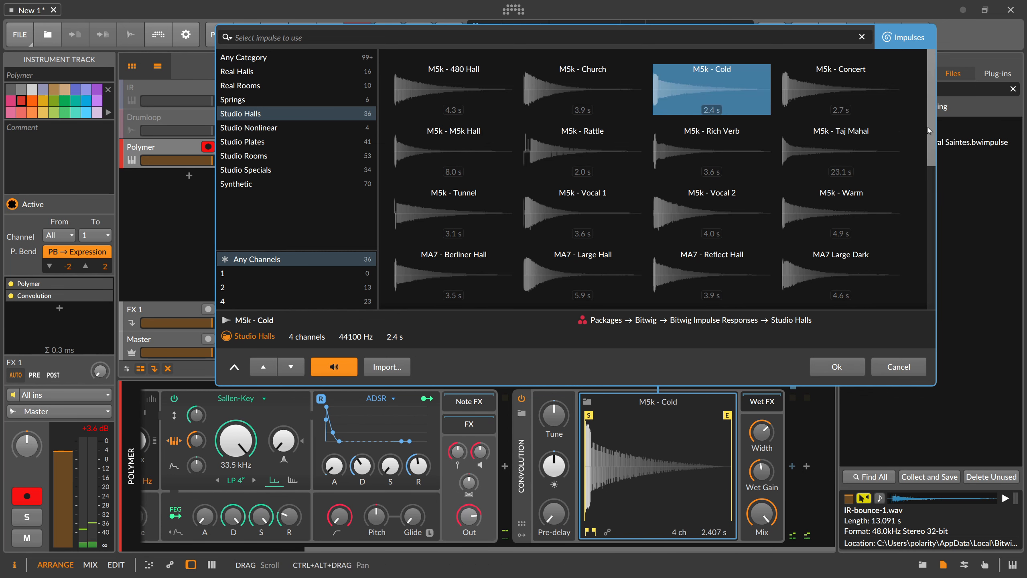
{"action": "scroll", "coordinate": [929, 135], "scroll_direction": "down", "scroll_amount": 5}
Step: Preview the Freqplex Rhythm 03 impulse from all categories and cancel the impulse selection
{"action": "left_click", "coordinate": [261, 57]}
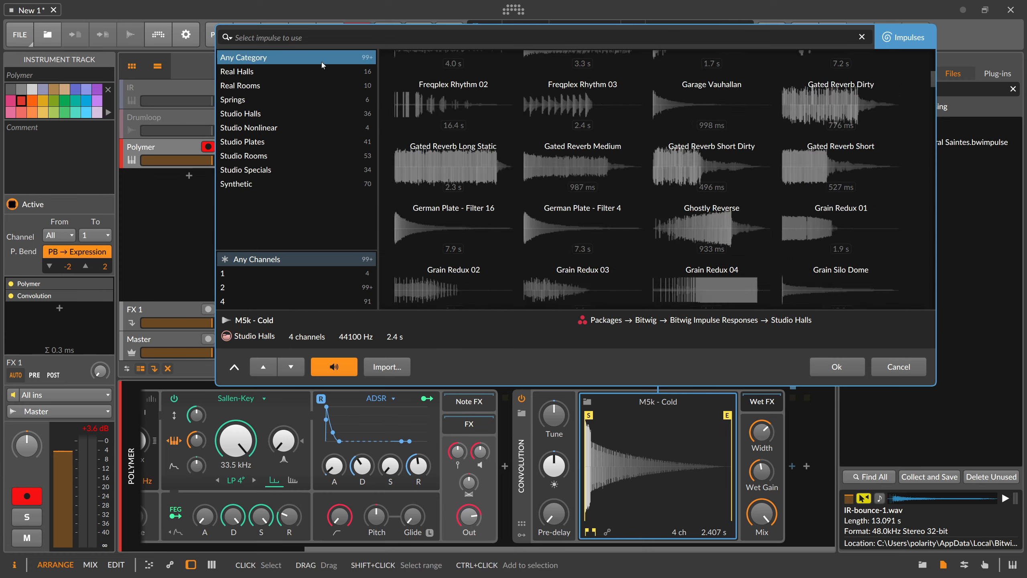
{"action": "left_click_drag", "start_coordinate": [931, 111], "coordinate": [925, 69]}
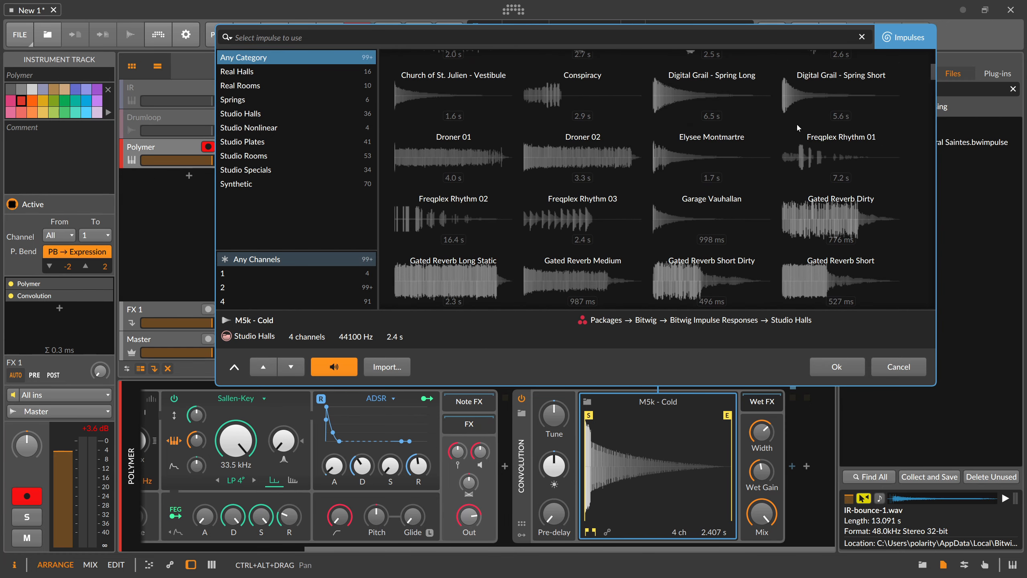
{"action": "left_click", "coordinate": [582, 218]}
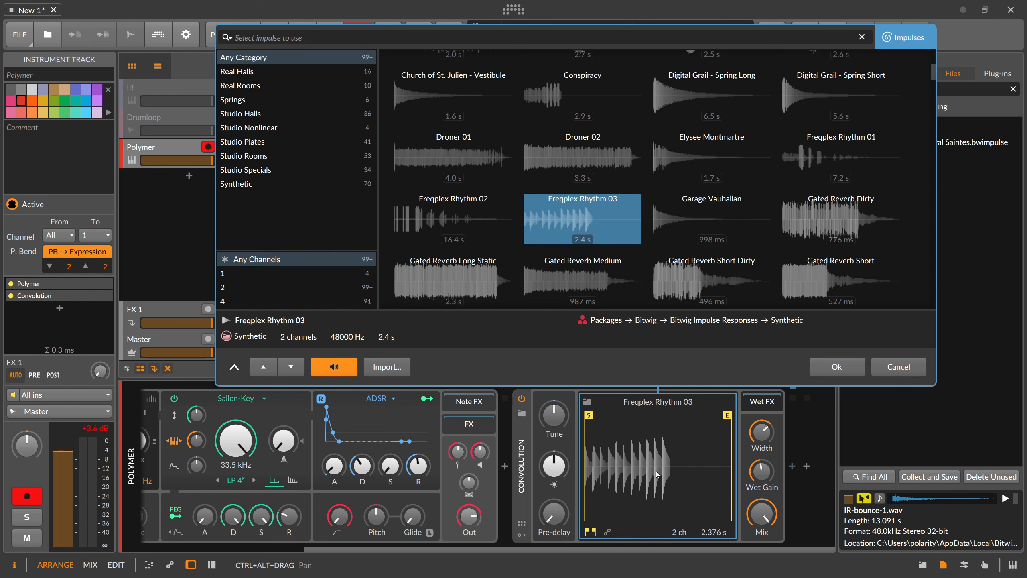
{"action": "left_click", "coordinate": [898, 367]}
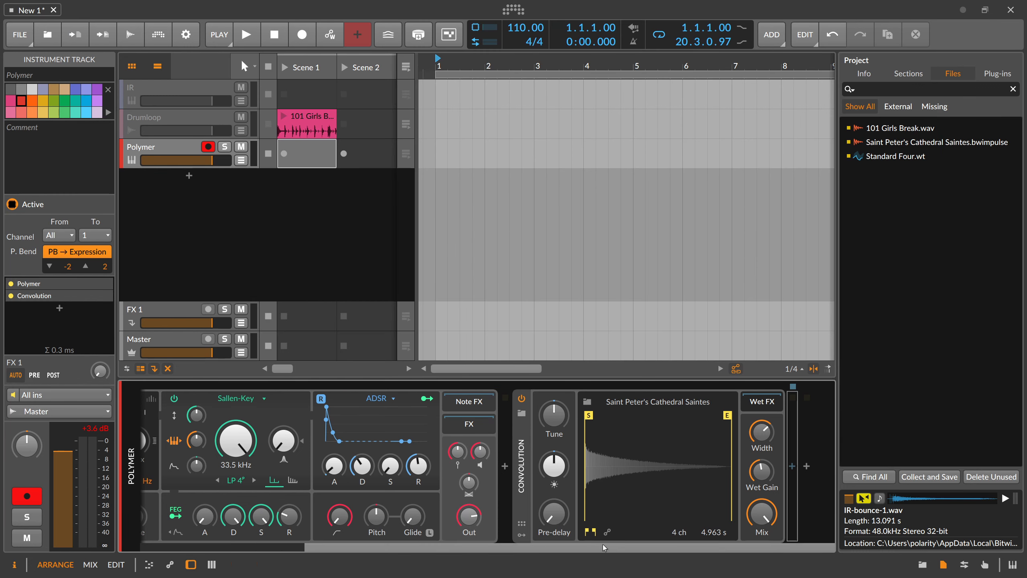
Step: Collapse the Wet FX chain and insert iZotope Trash 2 after the Convolution device
{"action": "left_click", "coordinate": [762, 402]}
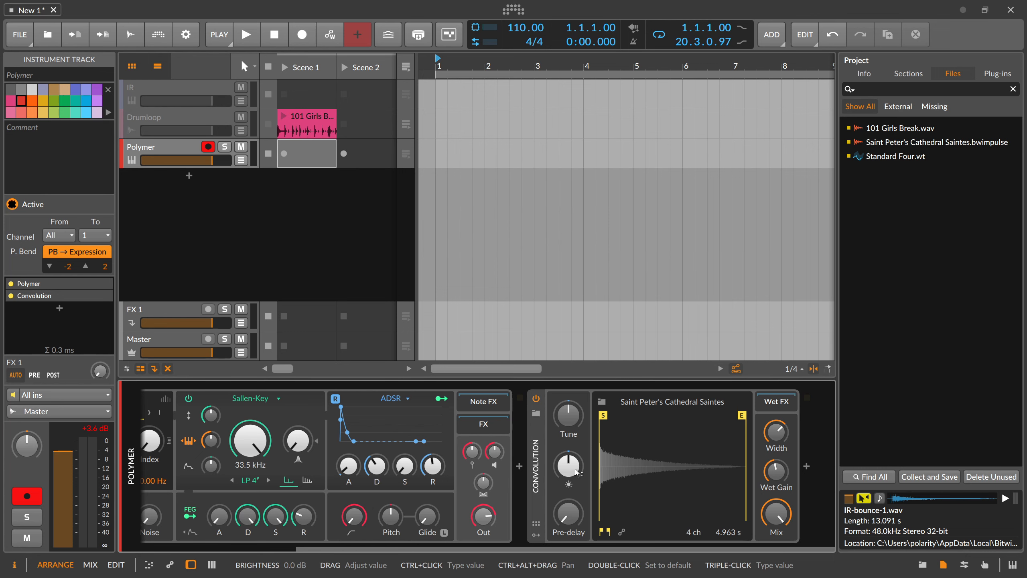
{"action": "left_click", "coordinate": [807, 467]}
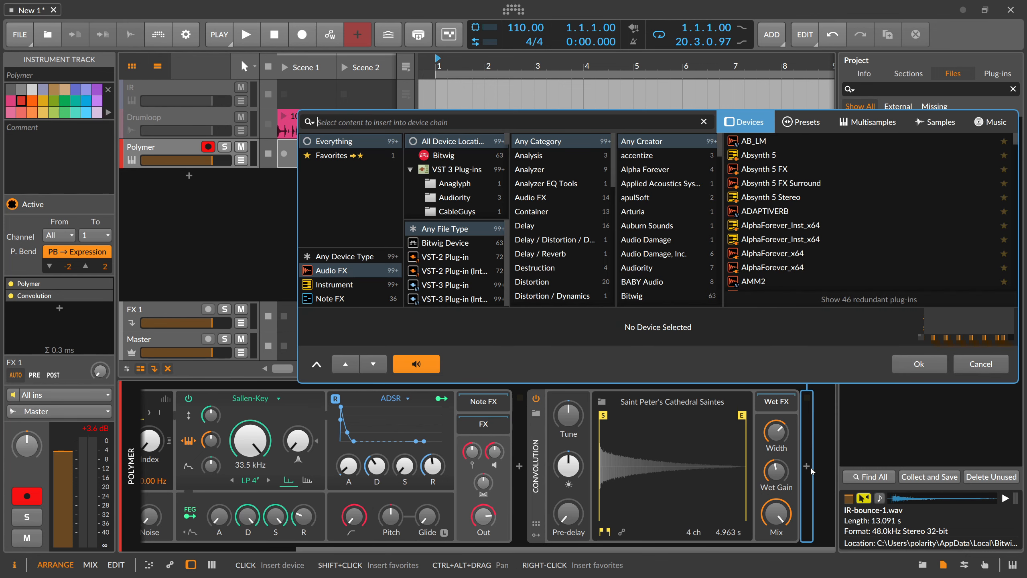
{"action": "type", "text": "trash"}
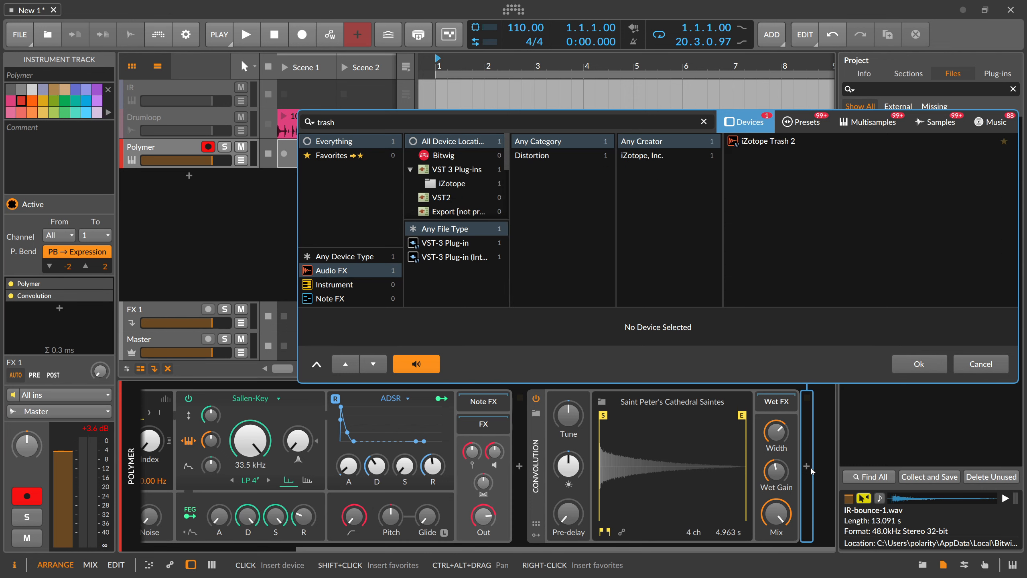
{"action": "key", "text": "Return"}
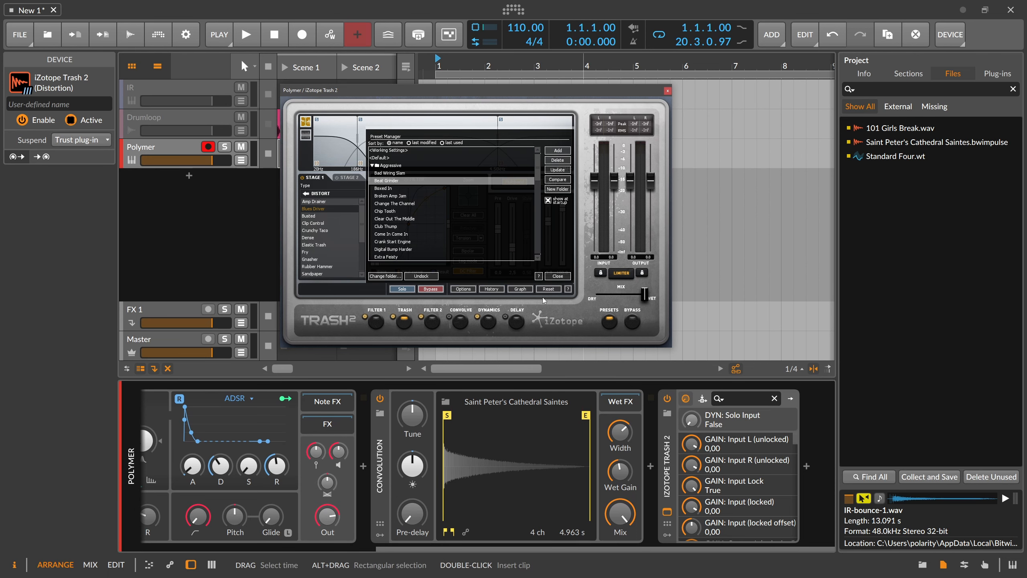
Step: Display the Convolve module of Trash 2 and close its Preset Manager
{"action": "left_click", "coordinate": [452, 322]}
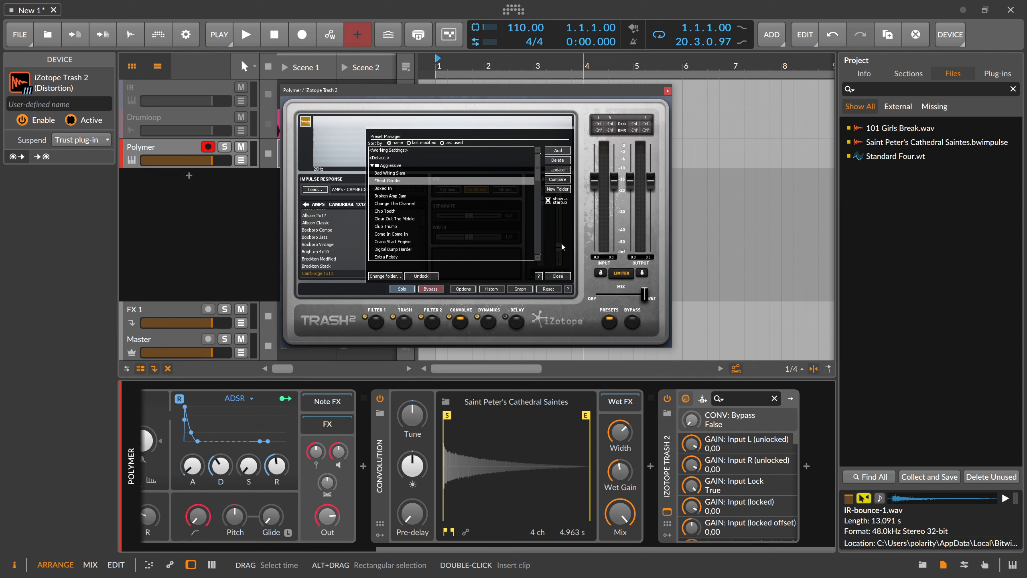
{"action": "left_click", "coordinate": [558, 276]}
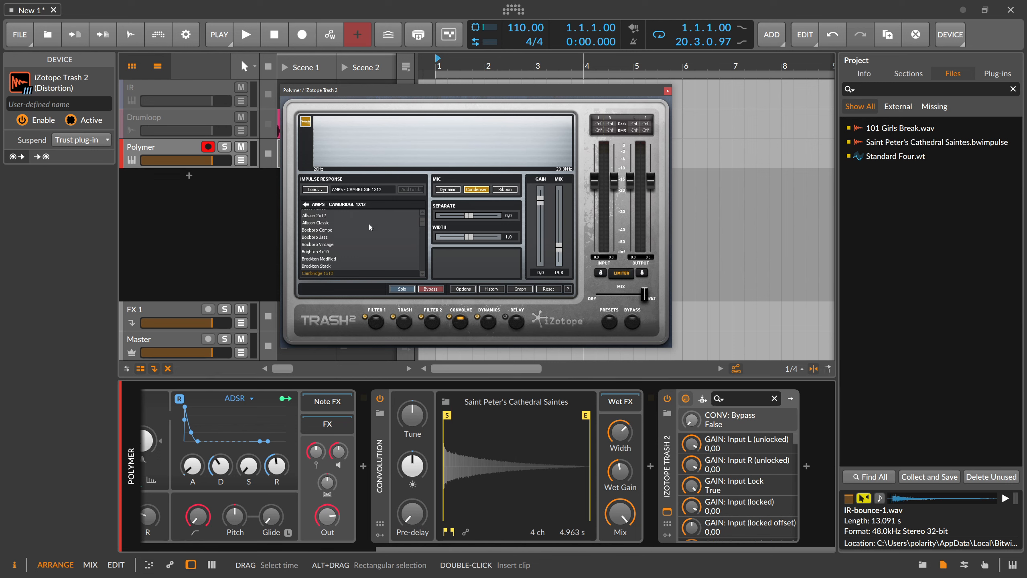
Step: Browse the Body and Amps impulse response categories in Trash 2's Convolve module and return to the category list
{"action": "left_click", "coordinate": [306, 204]}
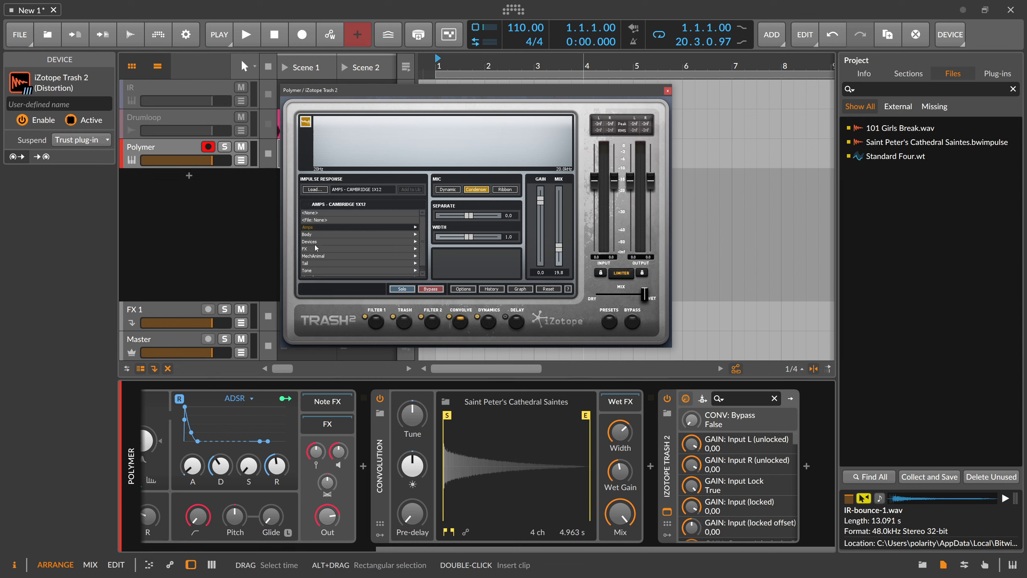
{"action": "left_click", "coordinate": [311, 234]}
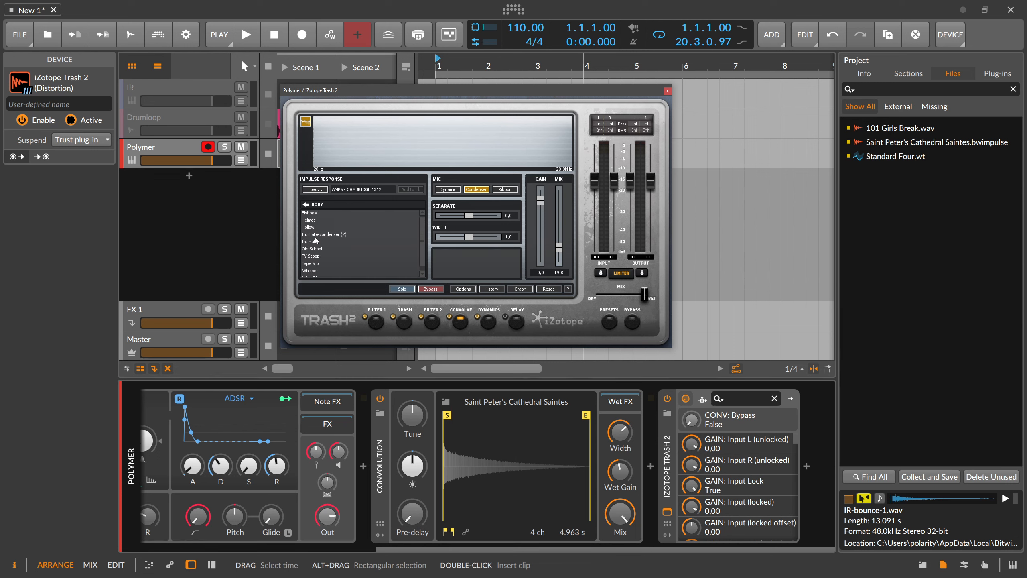
{"action": "left_click", "coordinate": [306, 204]}
{"action": "left_click", "coordinate": [339, 226]}
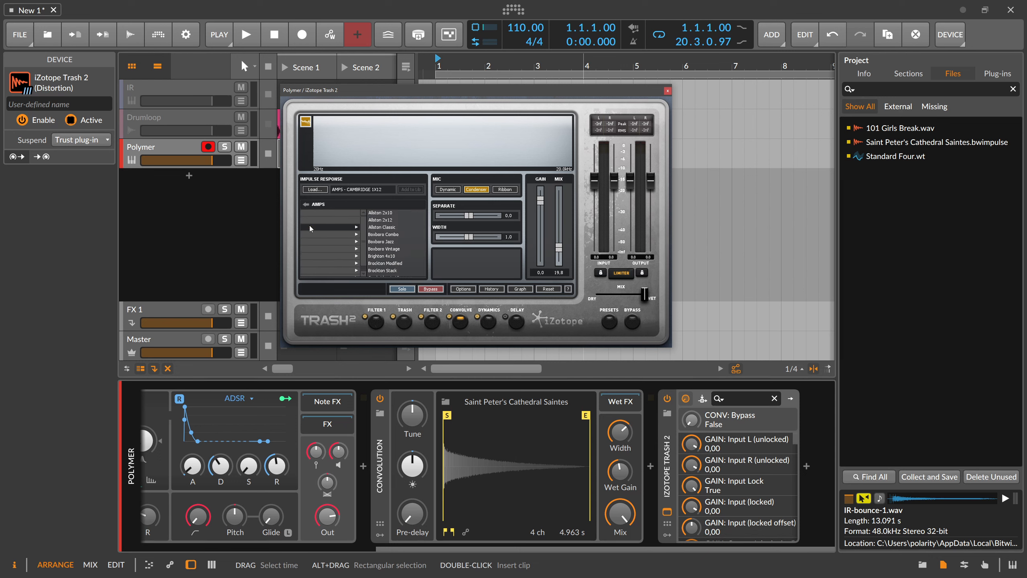
{"action": "scroll", "coordinate": [323, 243], "scroll_direction": "down", "scroll_amount": 10}
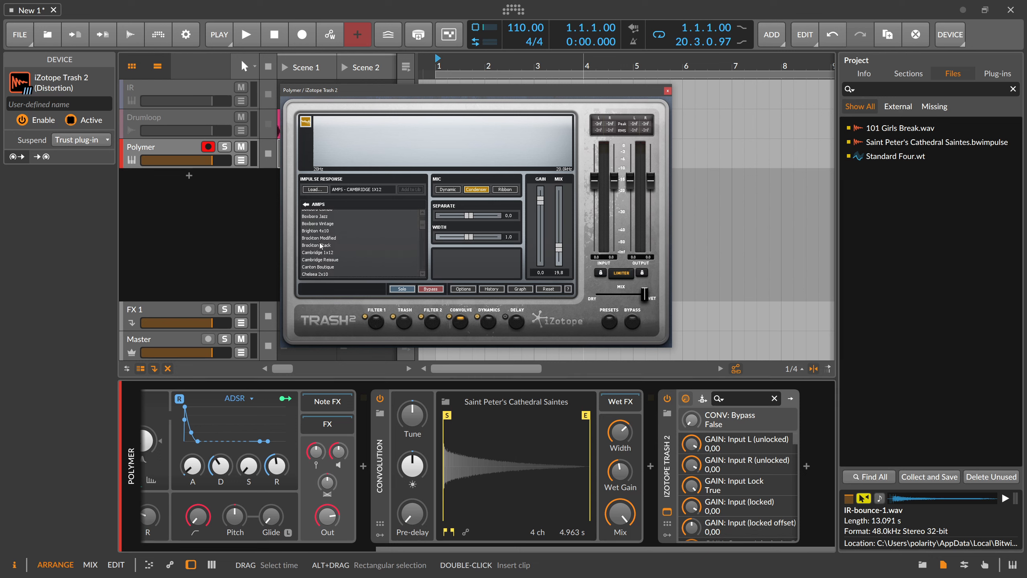
{"action": "scroll", "coordinate": [321, 246], "scroll_direction": "down", "scroll_amount": 15}
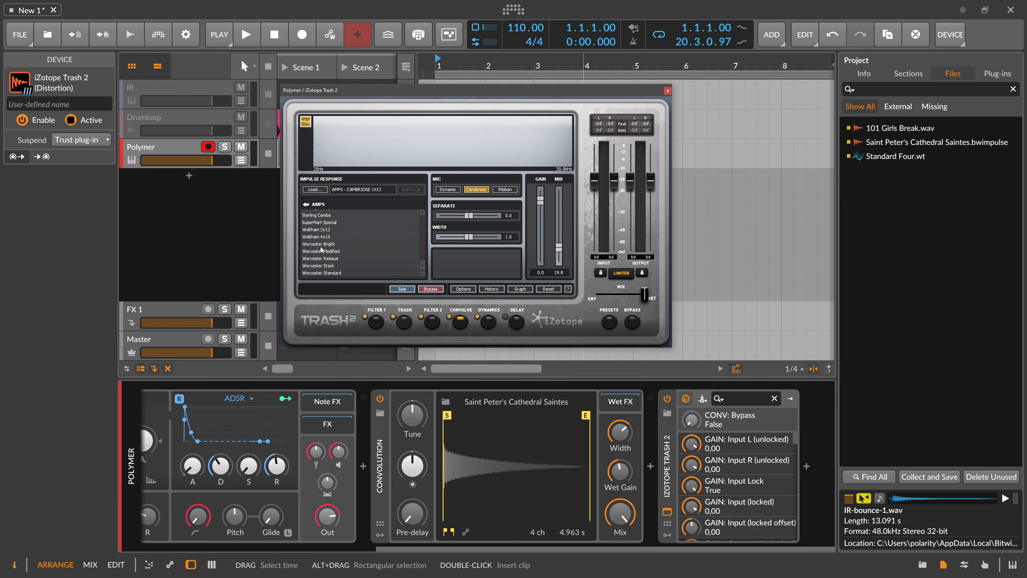
{"action": "left_click", "coordinate": [307, 203]}
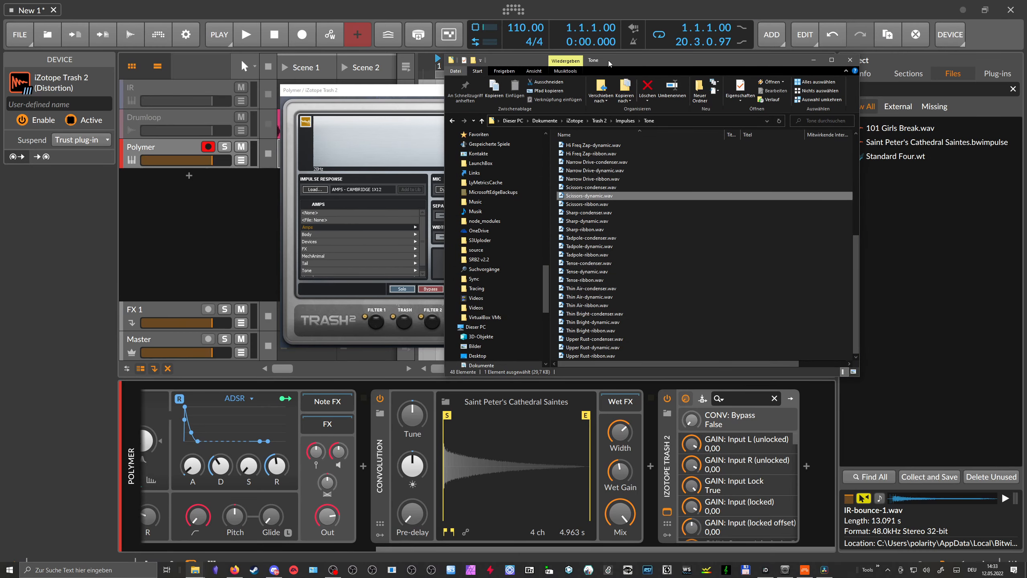
Step: Open the Body folder inside Trash 2's Impulses directory in File Explorer and select Fishbowl-dynamic.wav
{"action": "left_click_drag", "start_coordinate": [610, 63], "coordinate": [547, 159]}
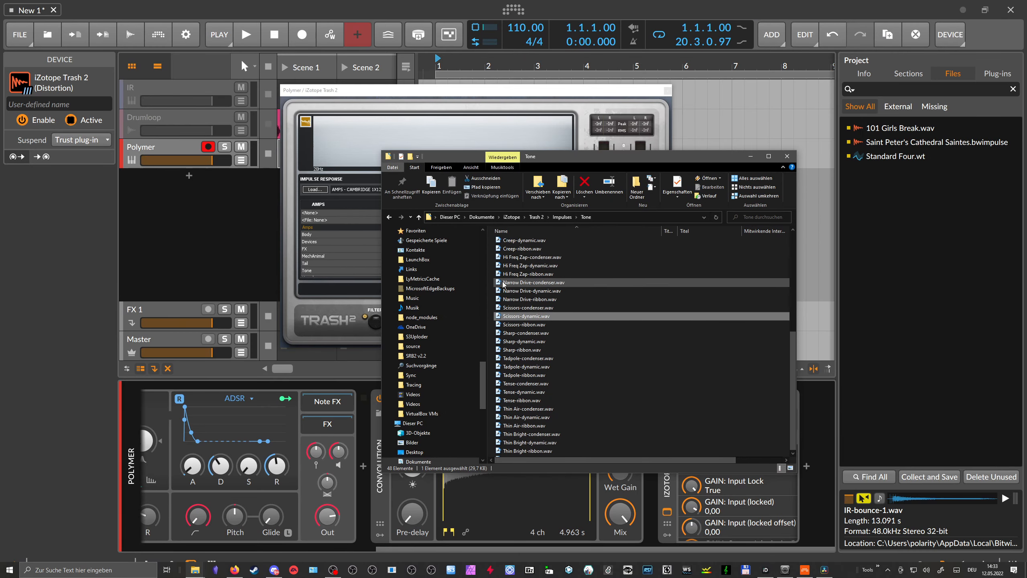
{"action": "scroll", "coordinate": [534, 251], "scroll_direction": "up", "scroll_amount": 7}
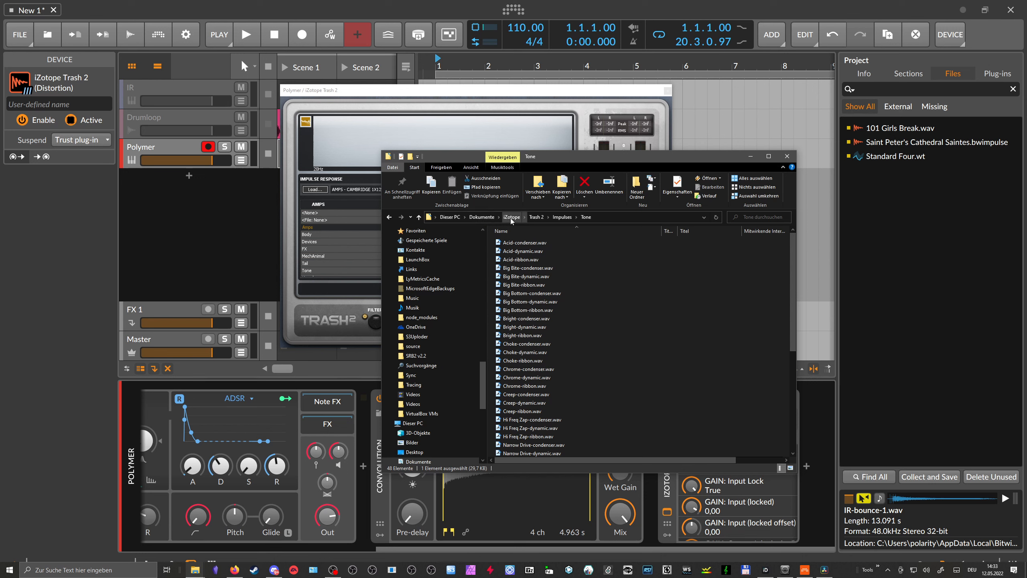
{"action": "left_click", "coordinate": [559, 219]}
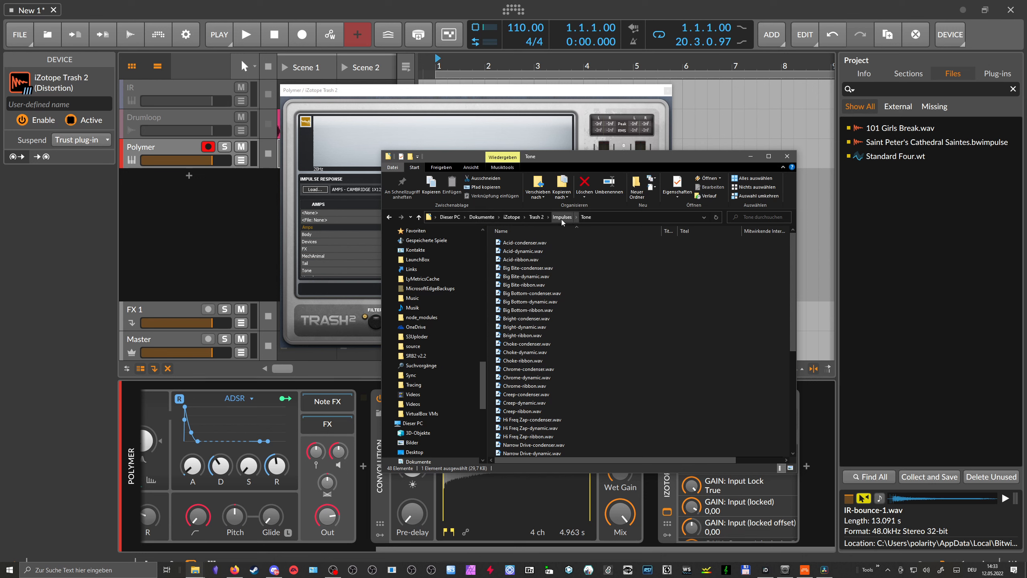
{"action": "double_click", "coordinate": [510, 255]}
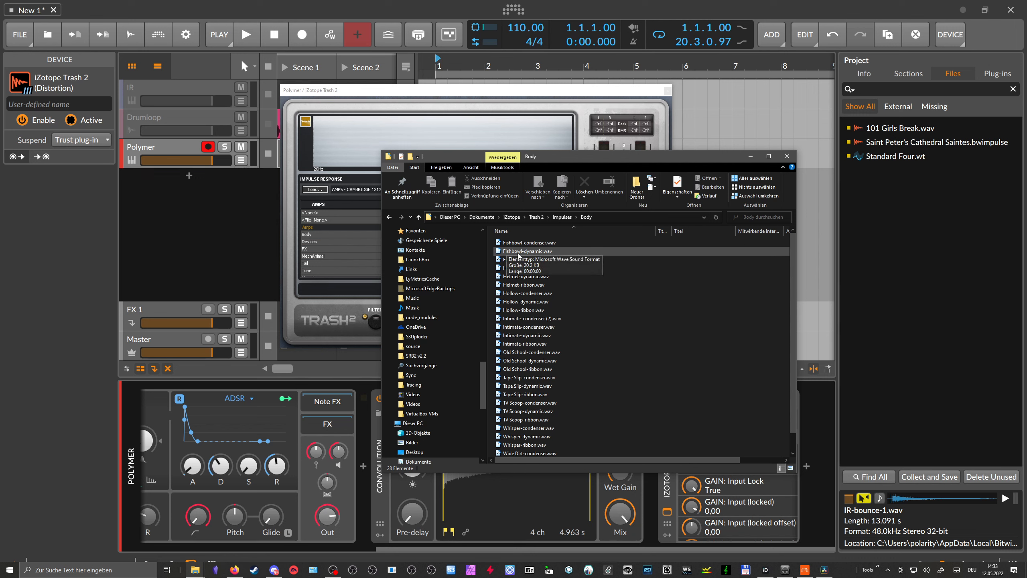
{"action": "left_click", "coordinate": [521, 255]}
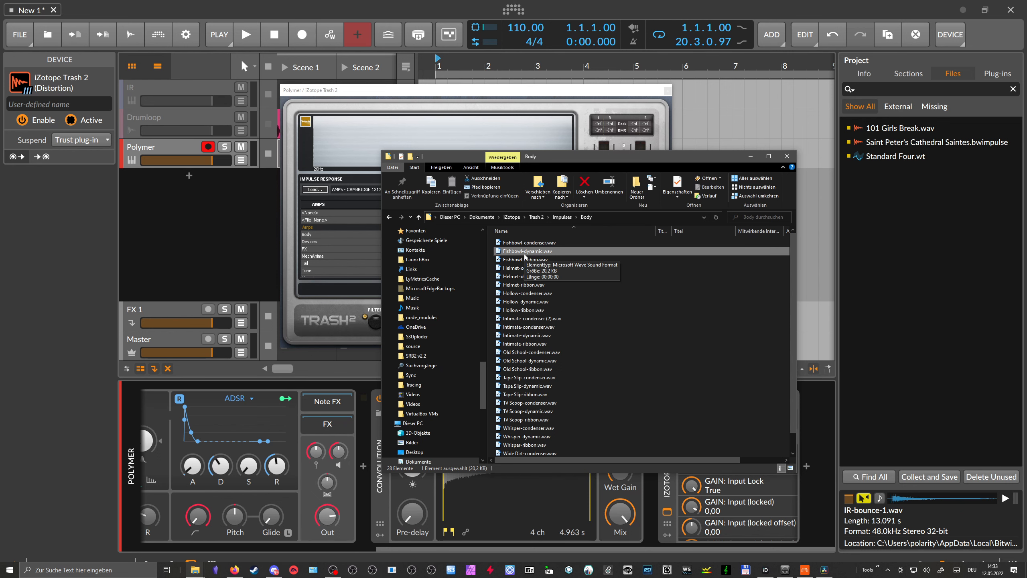
Step: Close the Trash 2 plug-in window and load Fishbowl-dynamic.wav from File Explorer into the Convolution device
{"action": "left_click", "coordinate": [668, 90]}
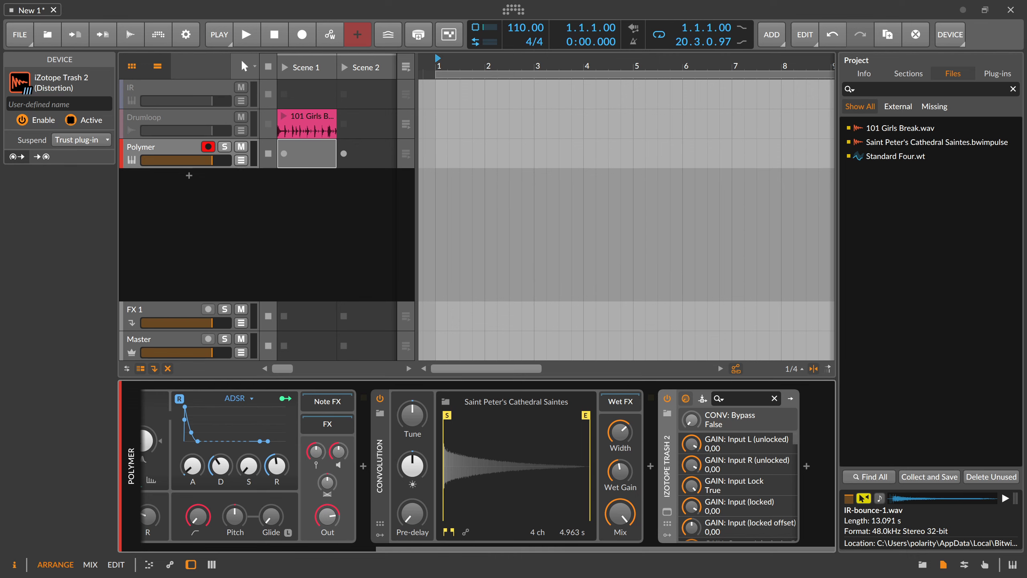
{"action": "key", "text": "alt+Tab"}
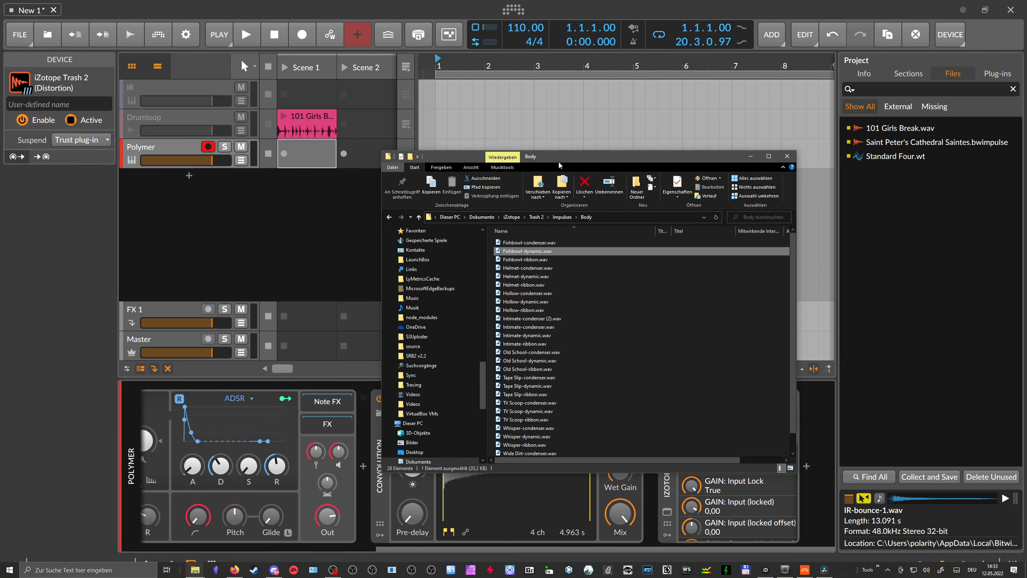
{"action": "left_click_drag", "start_coordinate": [562, 160], "coordinate": [572, 67]}
{"action": "left_click_drag", "start_coordinate": [529, 160], "coordinate": [509, 448]}
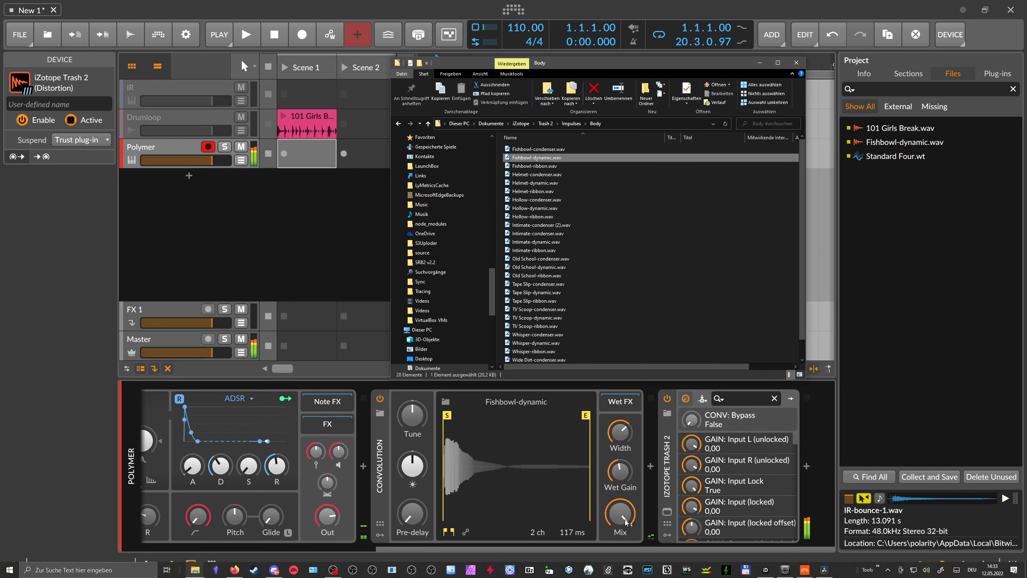
Step: Remove iZotope Trash 2 from the Polymer track's chain and adjust Convolution's Wet Gain and Mix, ending with Mix at 100 %
{"action": "left_click", "coordinate": [622, 475]}
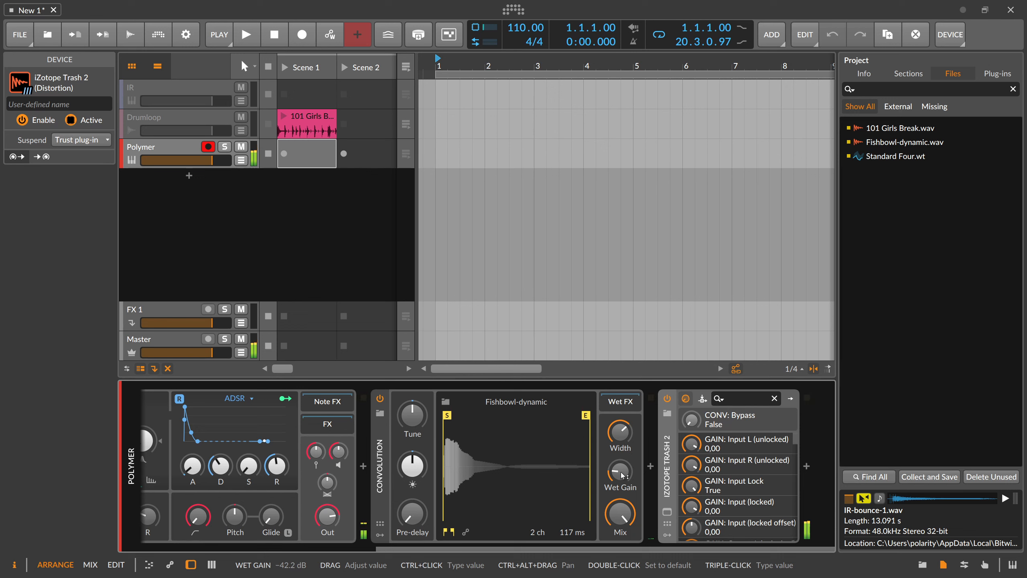
{"action": "left_click_drag", "start_coordinate": [622, 475], "coordinate": [621, 542]}
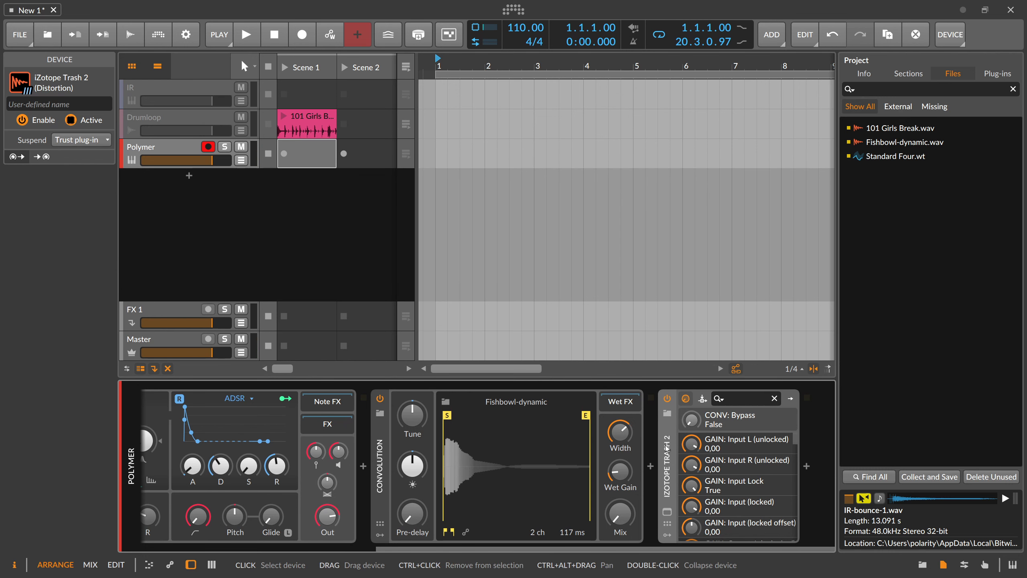
{"action": "key", "text": "Delete"}
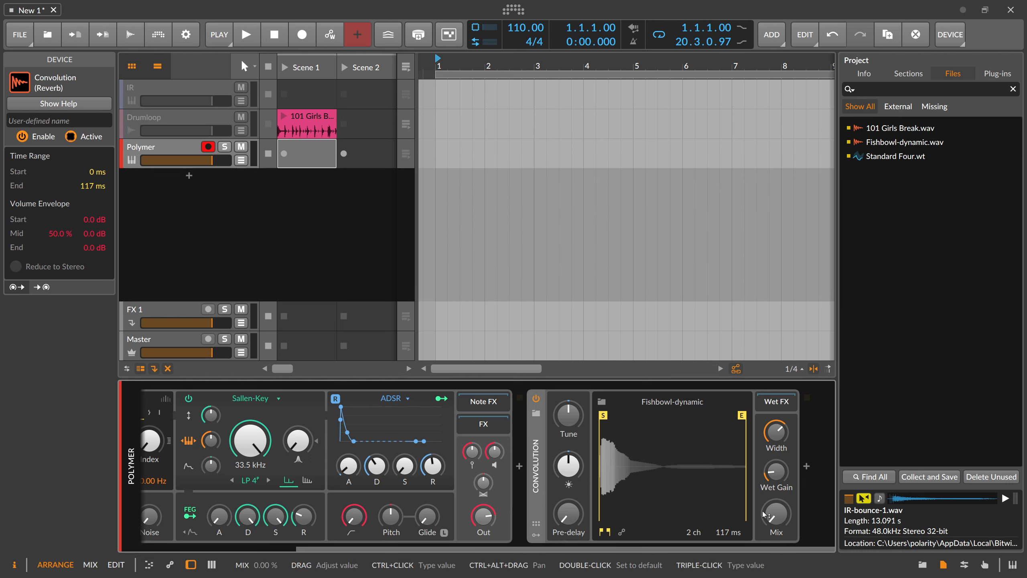
{"action": "mouse_move", "coordinate": [765, 514]}
{"action": "left_mouse_down"}
{"action": "mouse_move", "coordinate": [775, 449]}
{"action": "mouse_move", "coordinate": [775, 570]}
{"action": "mouse_move", "coordinate": [776, 514]}
{"action": "left_mouse_up"}
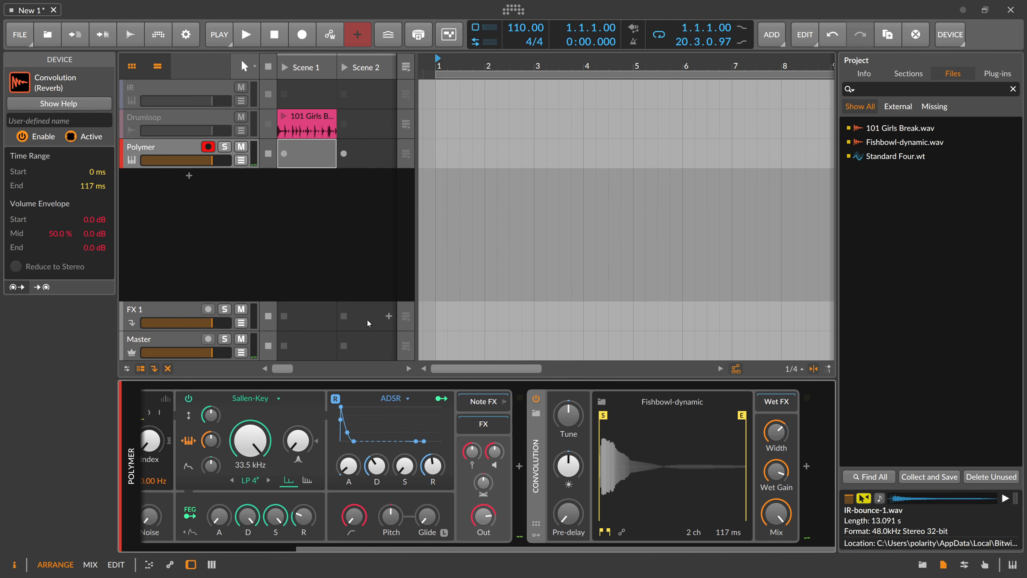
Step: Activate the Drumloop track, move the Convolution device from Polymer onto it, and disarm Polymer
{"action": "left_click", "coordinate": [169, 121]}
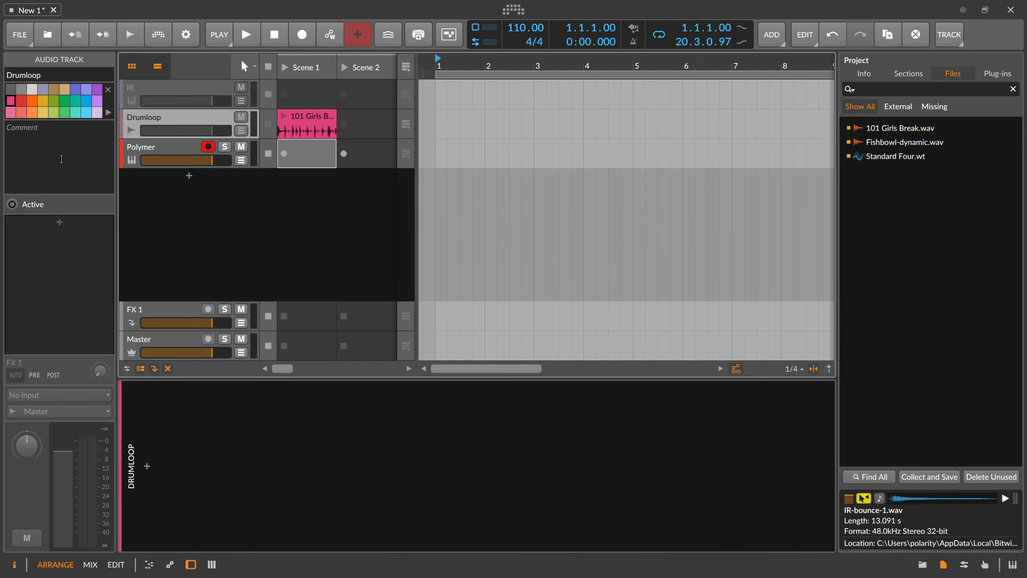
{"action": "left_click", "coordinate": [18, 207]}
{"action": "left_click", "coordinate": [170, 155]}
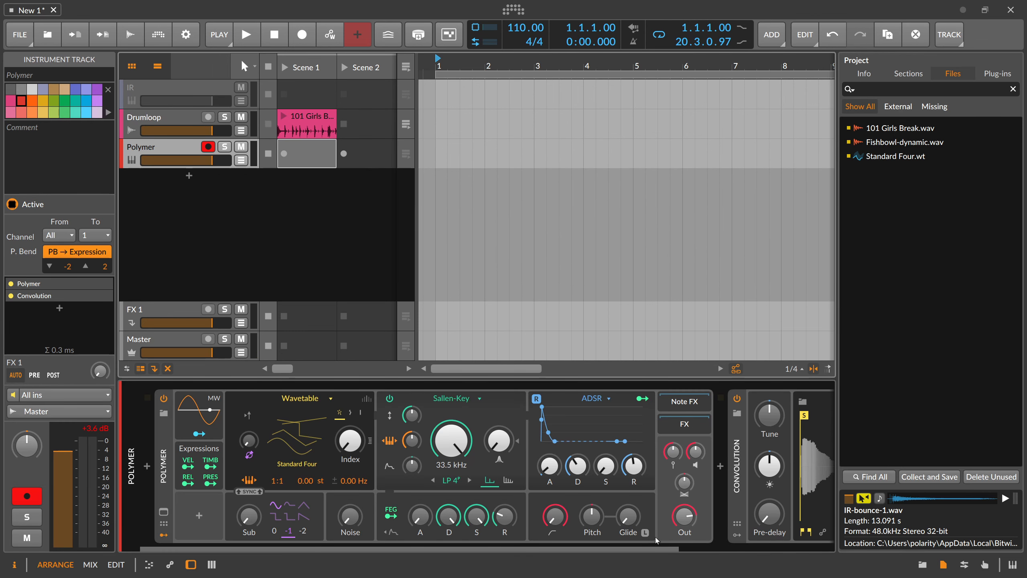
{"action": "left_click_drag", "start_coordinate": [649, 549], "coordinate": [699, 549]}
{"action": "left_click_drag", "start_coordinate": [673, 471], "coordinate": [198, 130]}
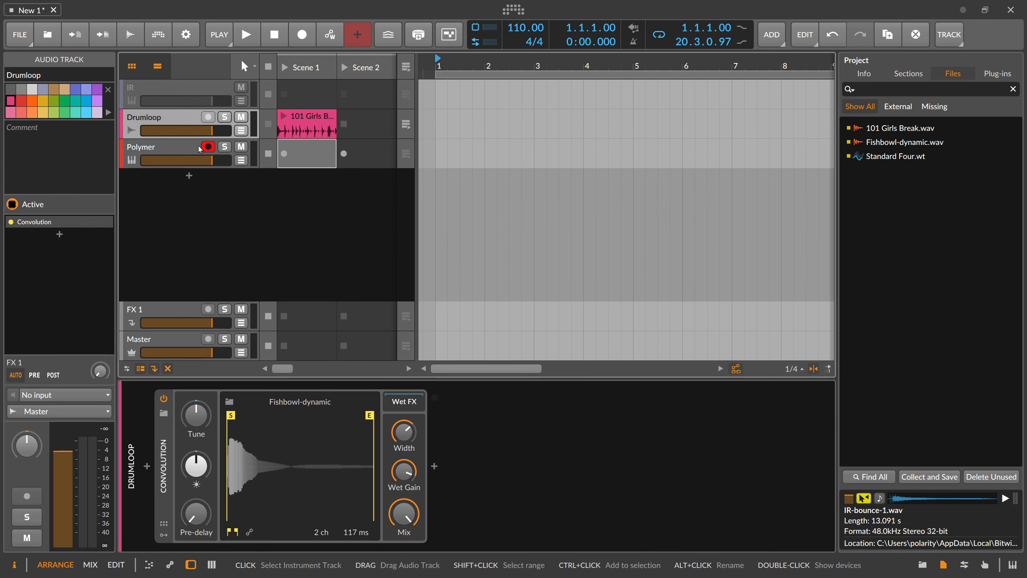
{"action": "left_click", "coordinate": [206, 147]}
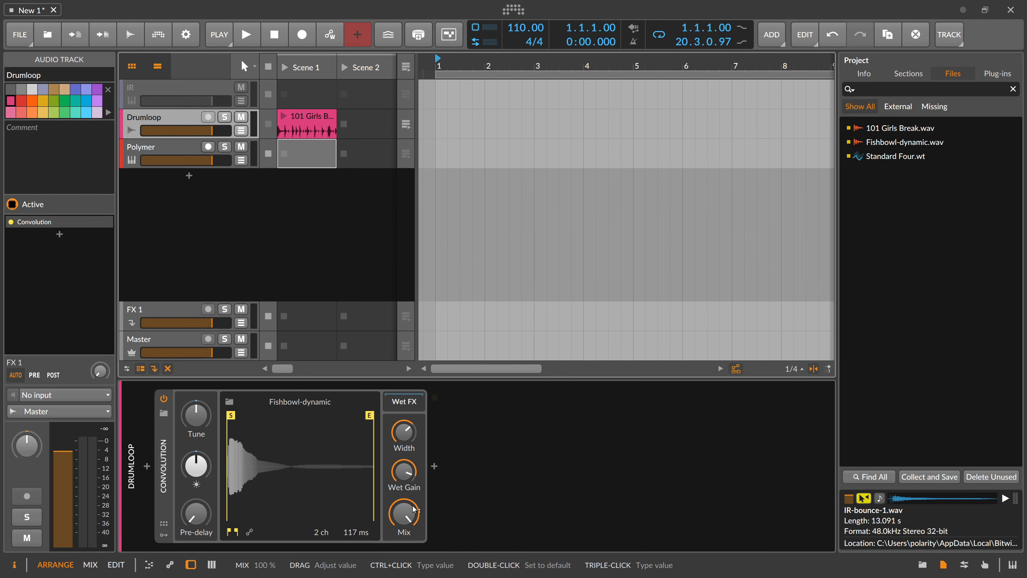
Step: Audition the 101 Girls Break clip through the Fishbowl-dynamic impulse, raising Convolution's Mix from 0 to 100 %, and stop playback
{"action": "left_click_drag", "start_coordinate": [411, 507], "coordinate": [412, 567]}
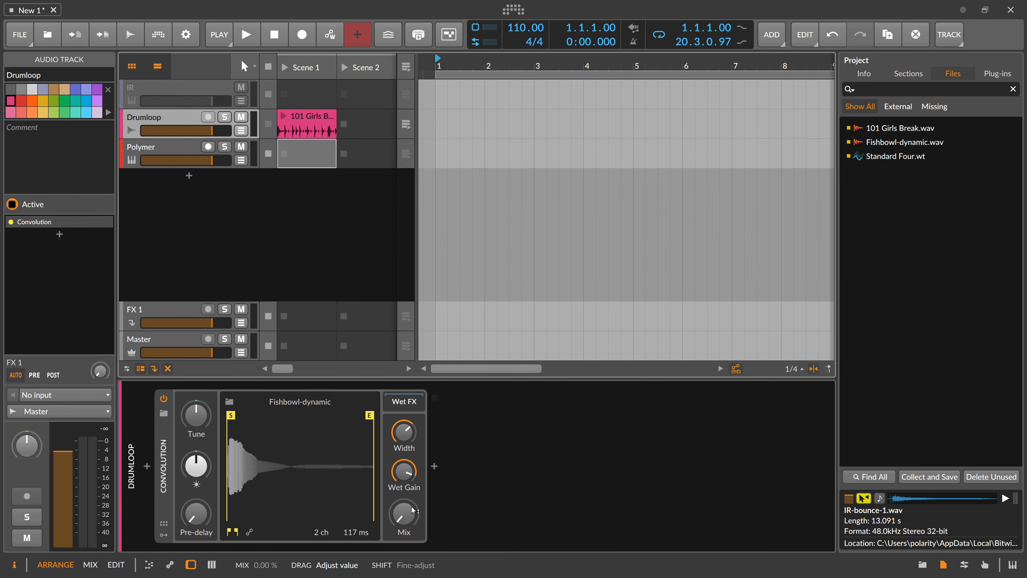
{"action": "left_click", "coordinate": [284, 117]}
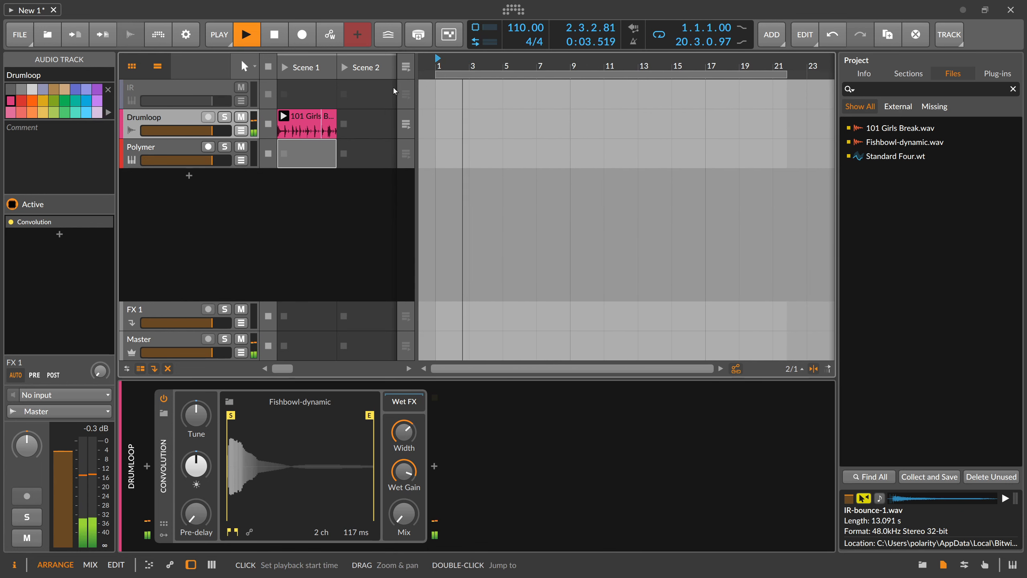
{"action": "mouse_move", "coordinate": [399, 501]}
{"action": "left_mouse_down"}
{"action": "mouse_move", "coordinate": [399, 449]}
{"action": "mouse_move", "coordinate": [404, 551]}
{"action": "mouse_move", "coordinate": [403, 513]}
{"action": "left_mouse_up"}
{"action": "left_click", "coordinate": [270, 44]}
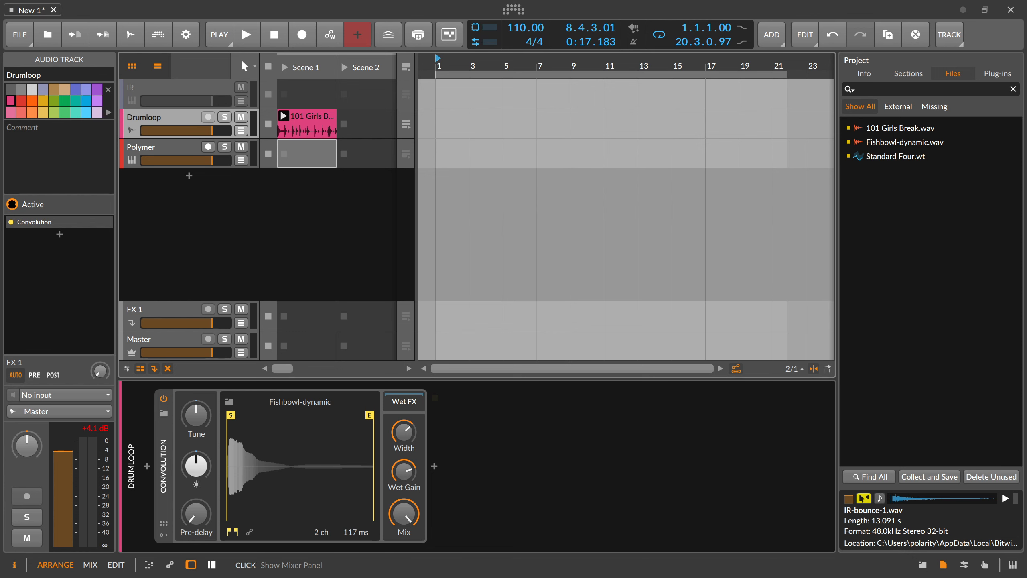
Step: Load Allston 2x10-condenser.wav from Trash 2's Amps impulse folder into the Drumloop track's Convolution device
{"action": "key", "text": "alt+Tab"}
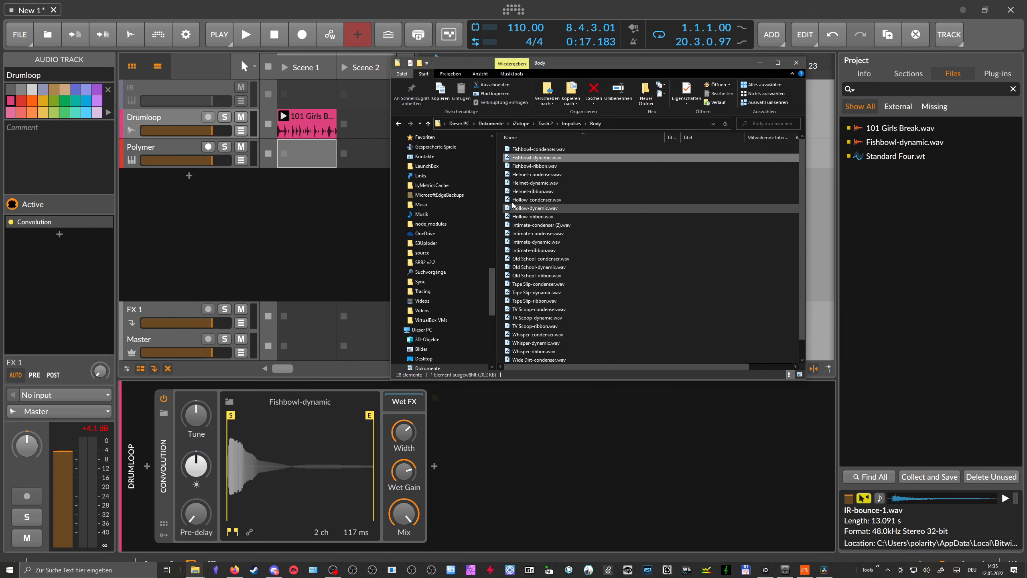
{"action": "left_click", "coordinate": [569, 123]}
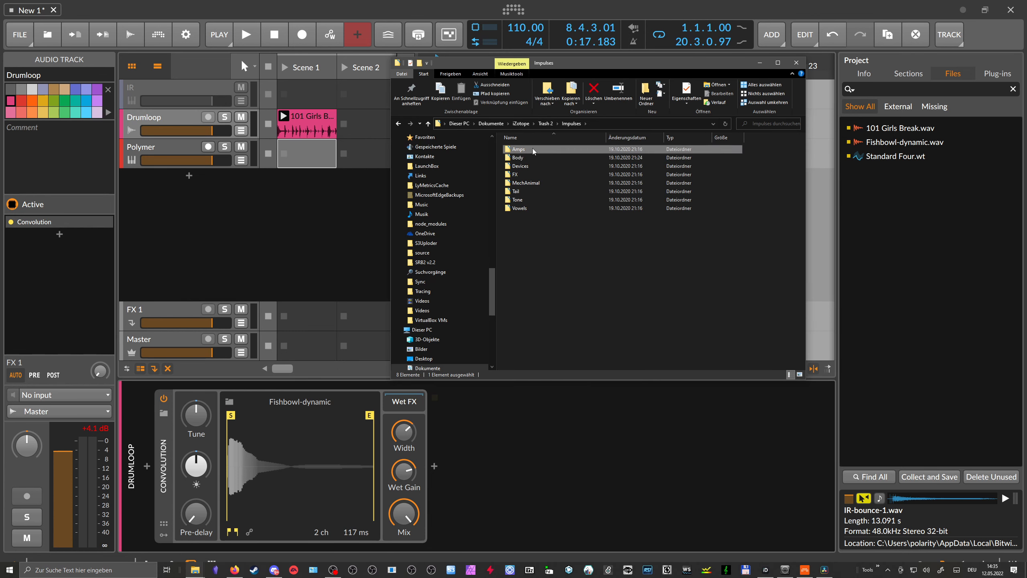
{"action": "double_click", "coordinate": [544, 152]}
{"action": "left_click_drag", "start_coordinate": [545, 152], "coordinate": [342, 450]}
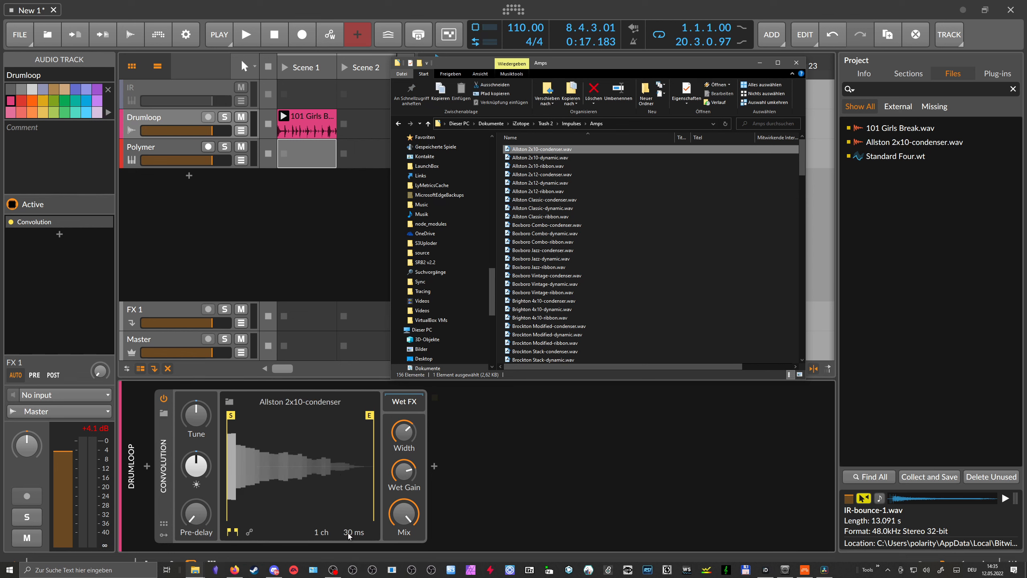
Step: Try several end times for the Allston 2x10-condenser impulse and shorten it to an end time of 2 ms
{"action": "mouse_move", "coordinate": [370, 417]}
{"action": "left_mouse_down"}
{"action": "mouse_move", "coordinate": [249, 434]}
{"action": "mouse_move", "coordinate": [228, 451]}
{"action": "left_mouse_up"}
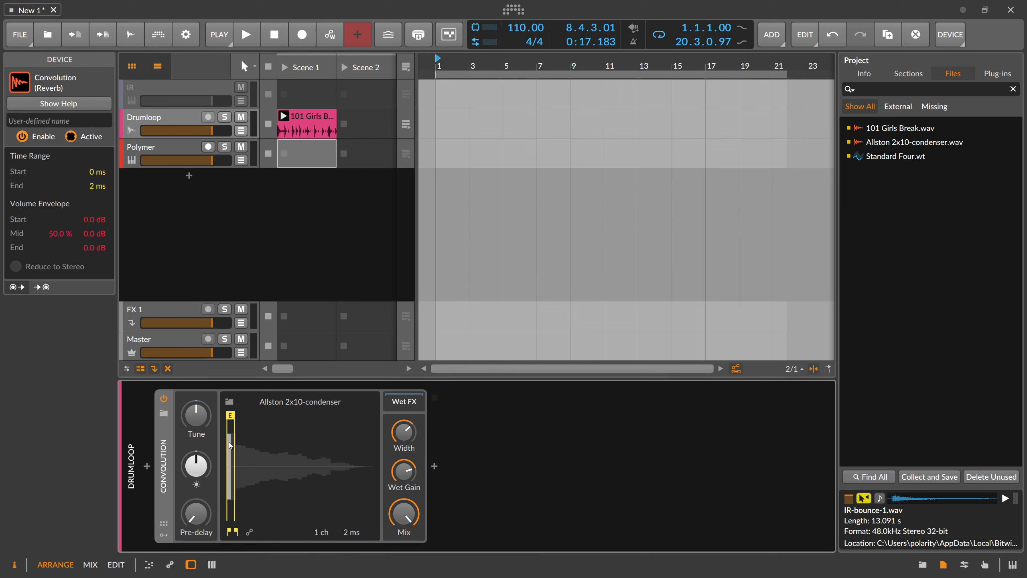
{"action": "left_click_drag", "start_coordinate": [233, 416], "coordinate": [235, 416]}
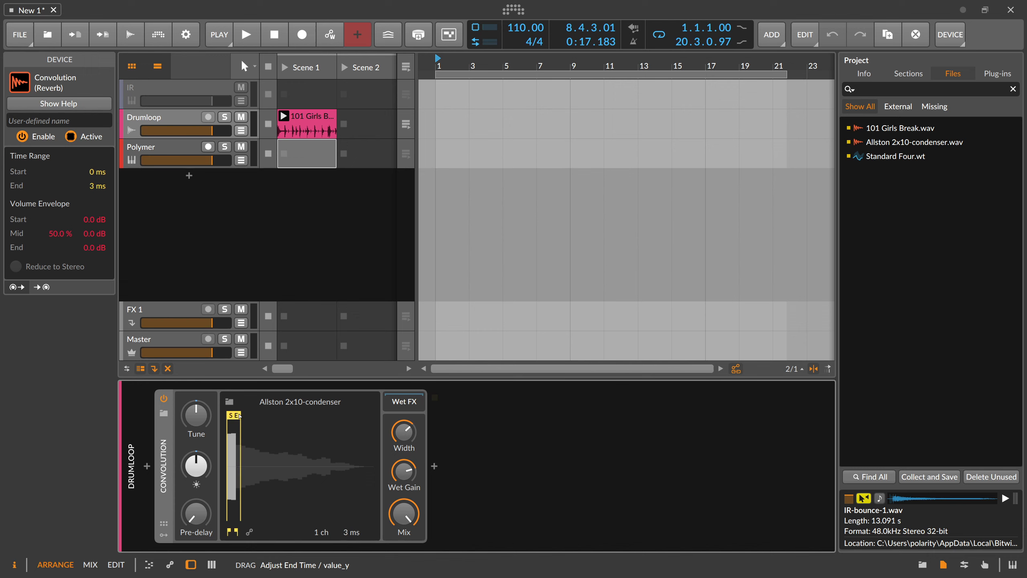
{"action": "left_click_drag", "start_coordinate": [245, 415], "coordinate": [251, 453]}
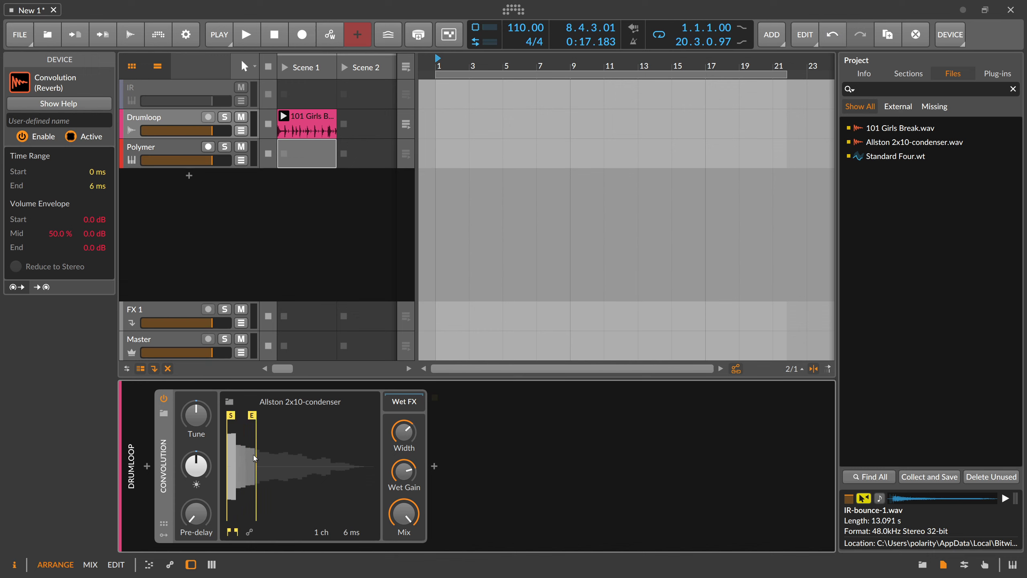
{"action": "left_click_drag", "start_coordinate": [252, 415], "coordinate": [243, 420]}
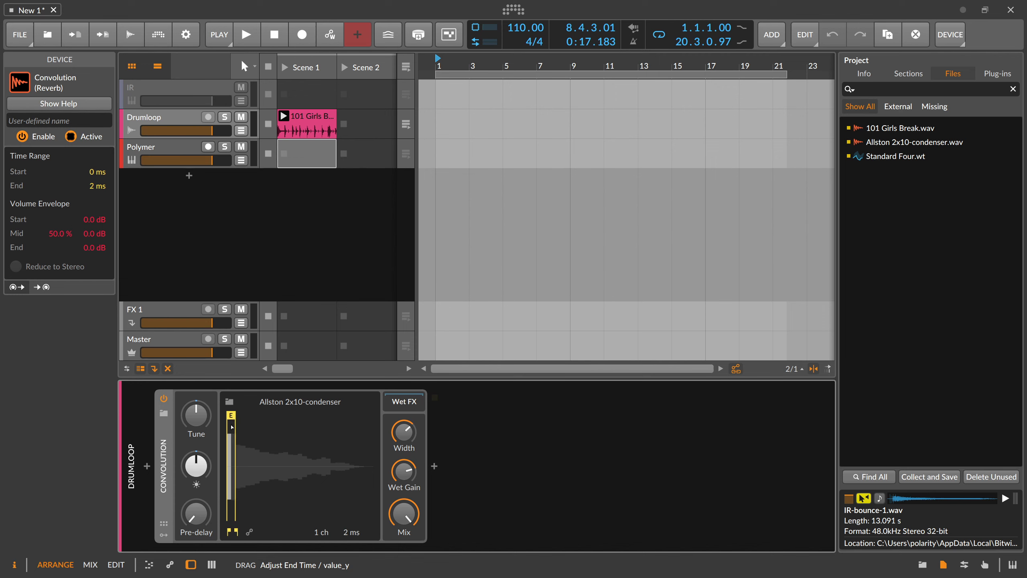
{"action": "left_click_drag", "start_coordinate": [231, 427], "coordinate": [238, 439]}
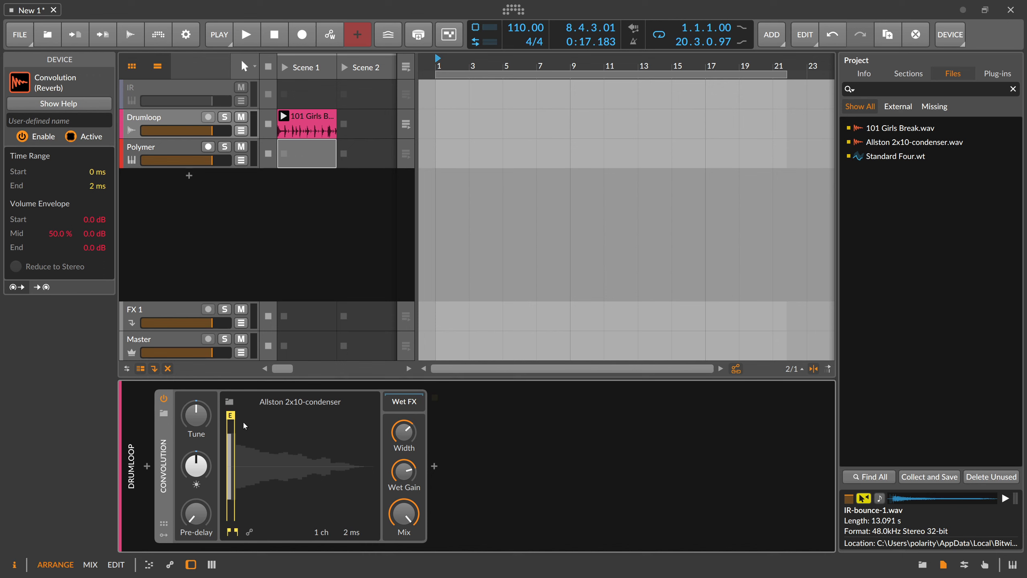
Step: Audition the 101 Girls Break clip through the shortened Allston impulse, extend its end time to 30 ms, and stop playback
{"action": "key", "text": "space"}
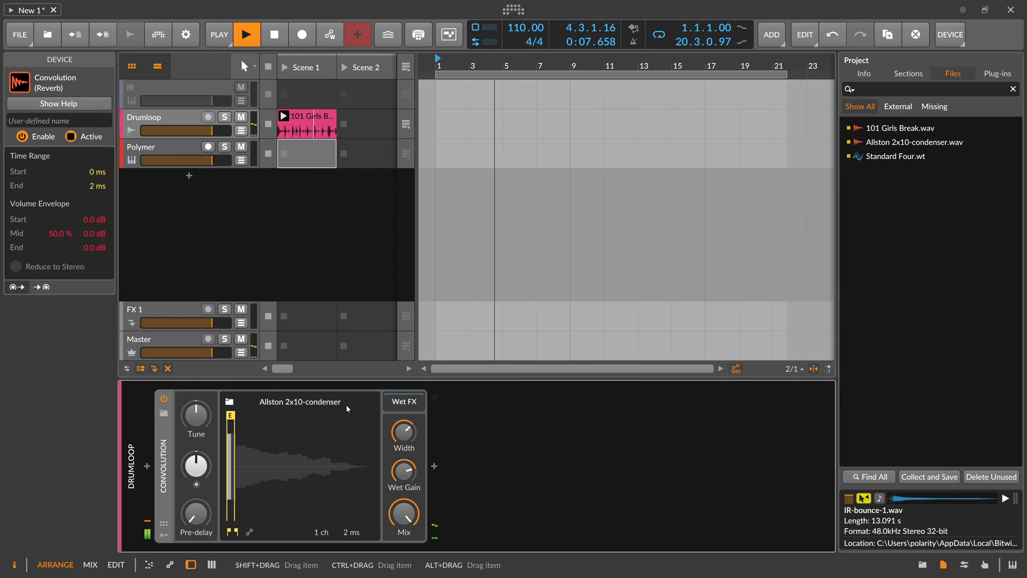
{"action": "mouse_move", "coordinate": [404, 512]}
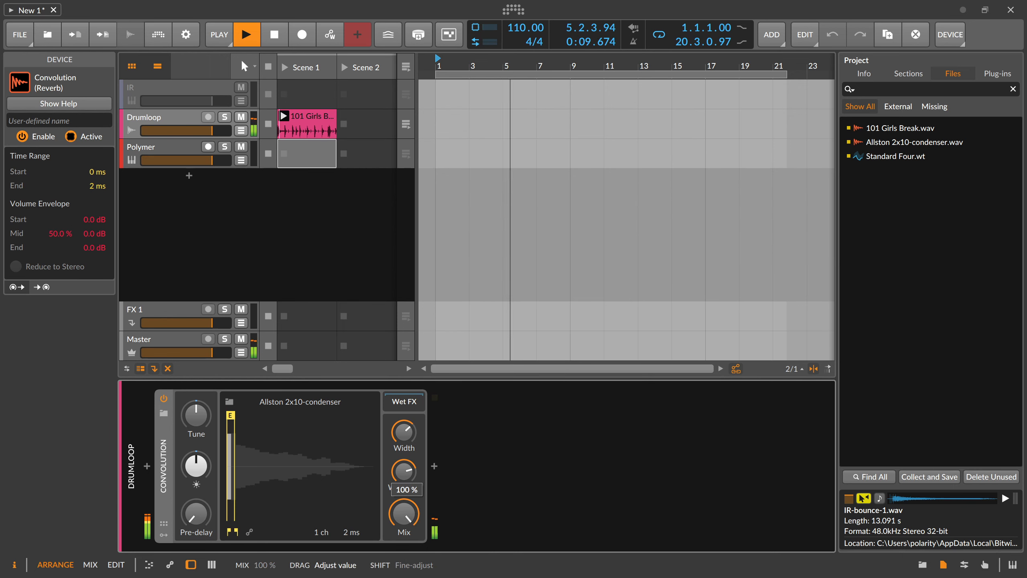
{"action": "mouse_move", "coordinate": [404, 511]}
{"action": "left_mouse_down"}
{"action": "mouse_move", "coordinate": [404, 538]}
{"action": "mouse_move", "coordinate": [409, 501]}
{"action": "left_mouse_up"}
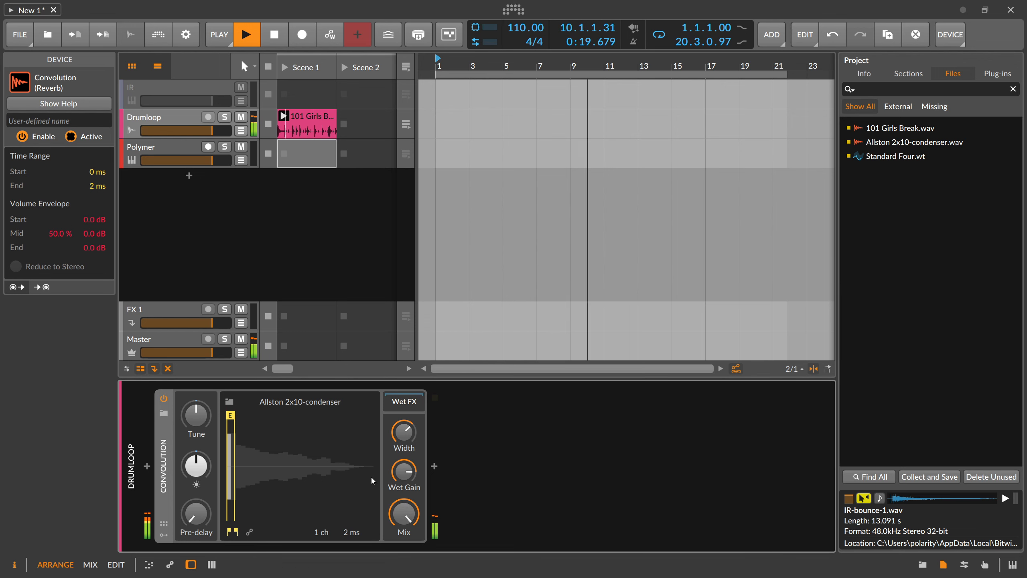
{"action": "left_click_drag", "start_coordinate": [235, 416], "coordinate": [351, 413]}
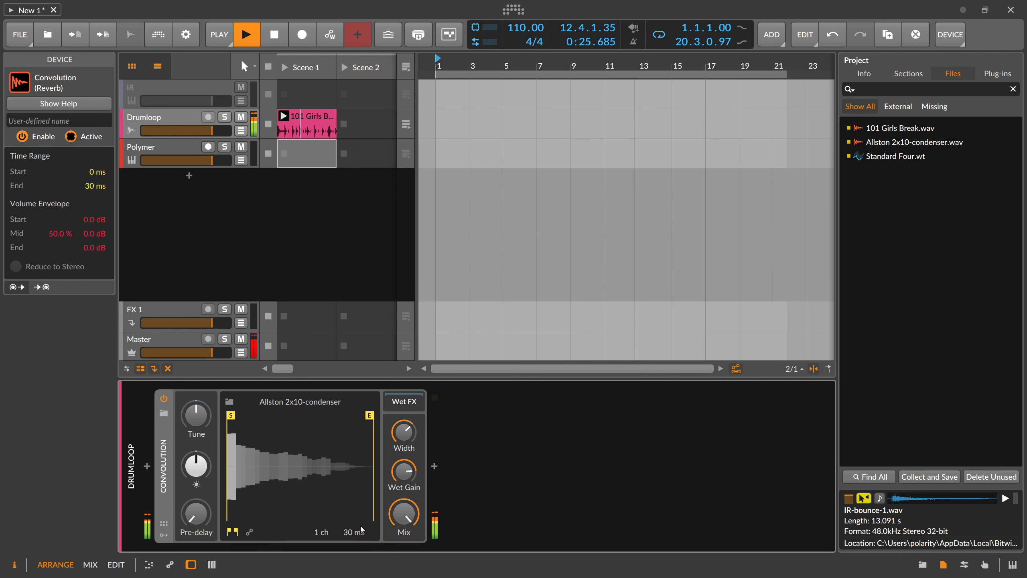
{"action": "key", "text": "space"}
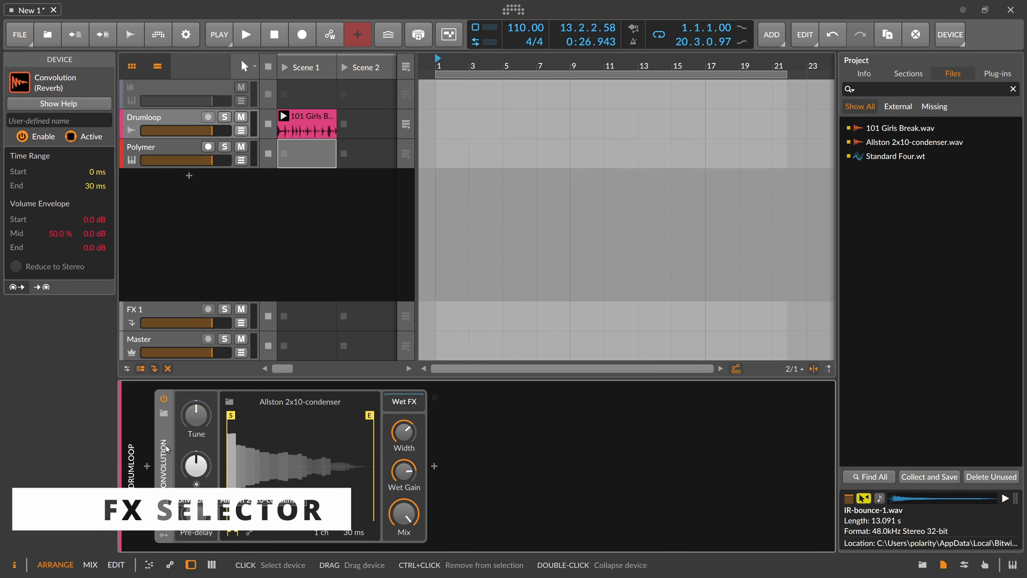
Step: Group the Convolution device into an FX Layer, convert it to an FX Selector, and duplicate its layer to make three
{"action": "key", "text": "ctrl+g"}
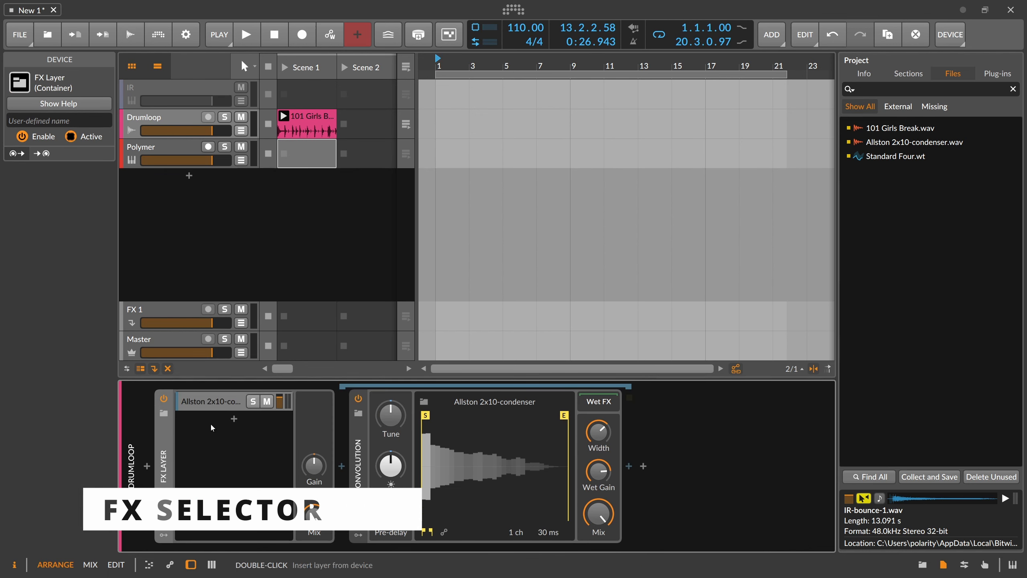
{"action": "right_click", "coordinate": [170, 440]}
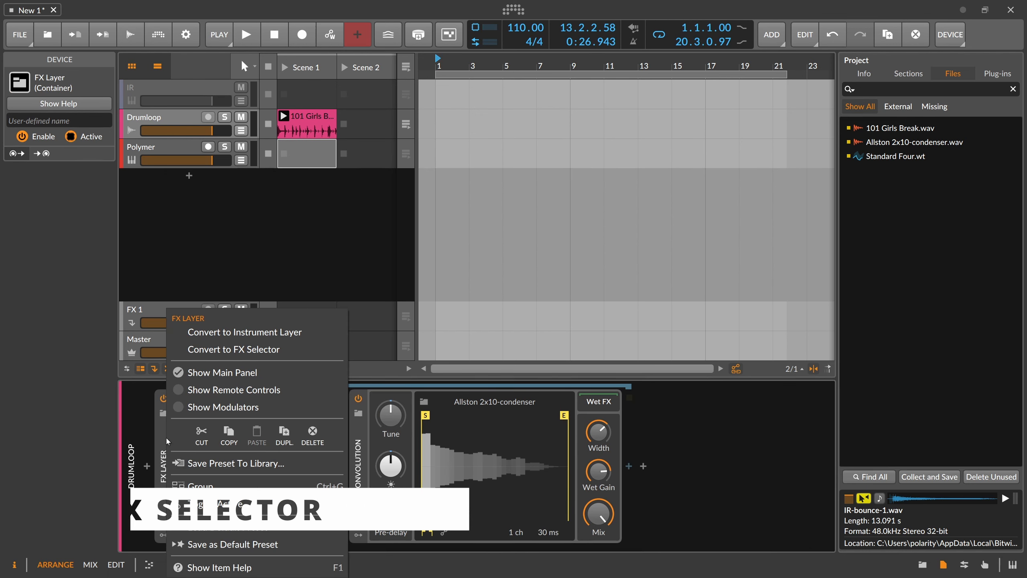
{"action": "left_click", "coordinate": [227, 350]}
{"action": "left_click", "coordinate": [233, 435]}
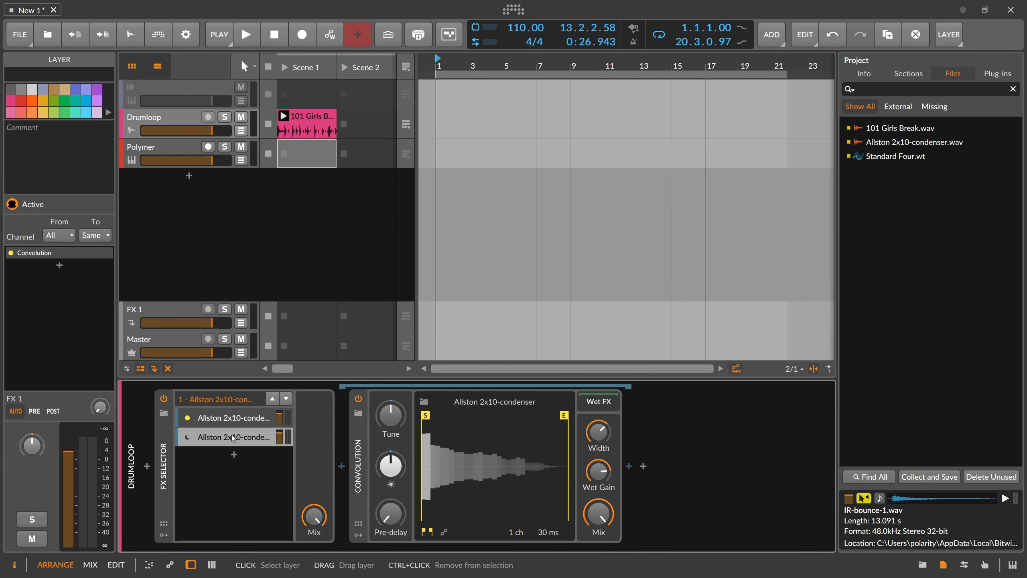
{"action": "left_click", "coordinate": [234, 454]}
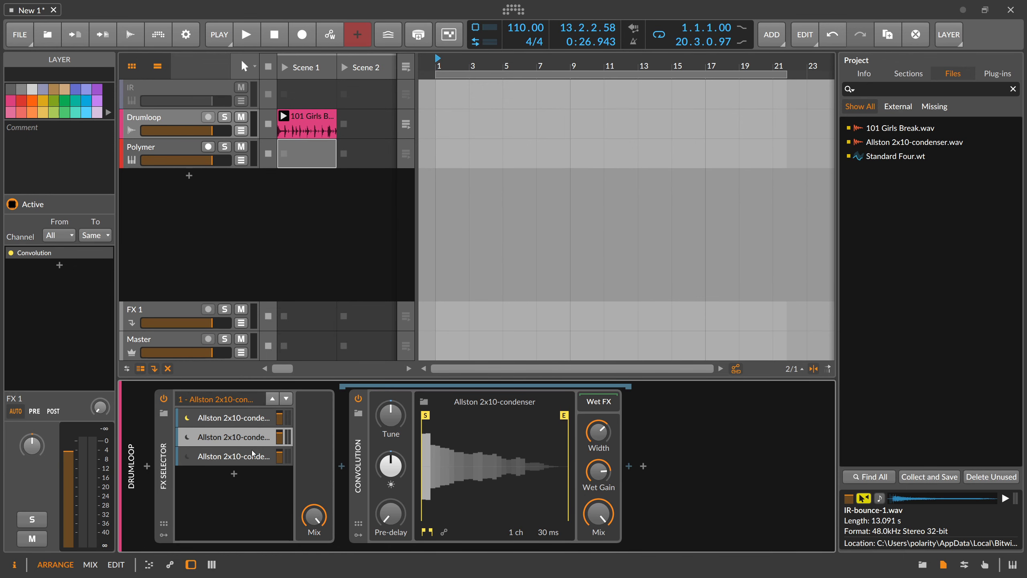
{"action": "left_click", "coordinate": [231, 437]}
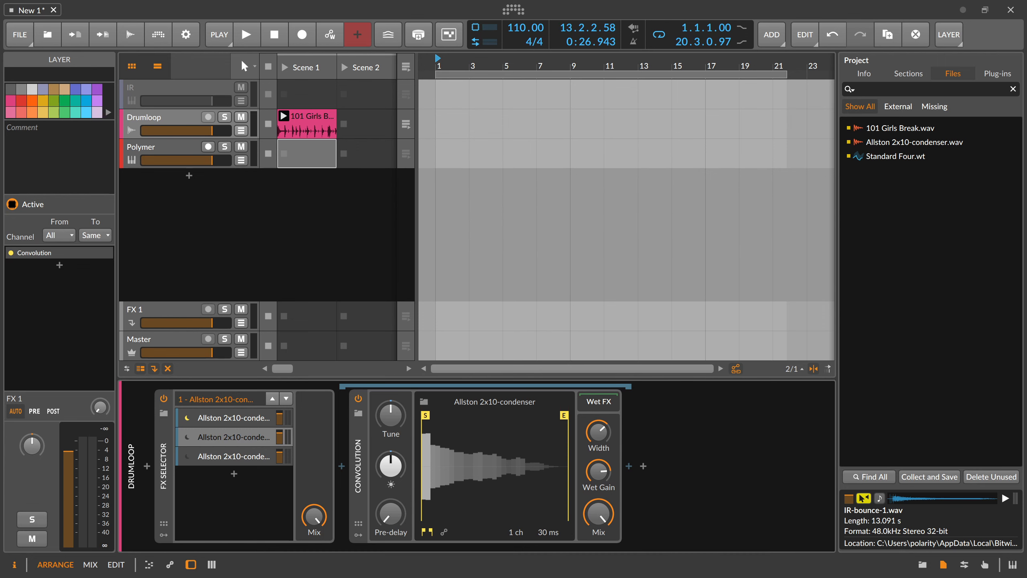
Step: From the Amps folder in File Explorer, load Brighton 4x10-dynamic.wav into the second layer's Convolution and Chelsea Classic-dynamic.wav into the third layer's
{"action": "key", "text": "alt+Tab"}
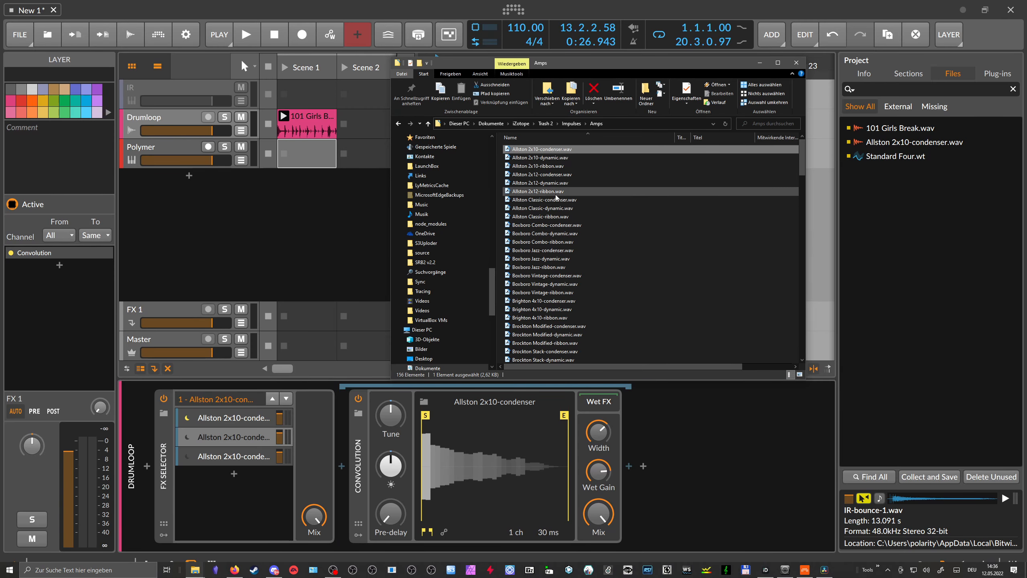
{"action": "scroll", "coordinate": [538, 194], "scroll_direction": "down", "scroll_amount": 5}
{"action": "left_click_drag", "start_coordinate": [538, 194], "coordinate": [501, 447]}
{"action": "left_click", "coordinate": [248, 462]}
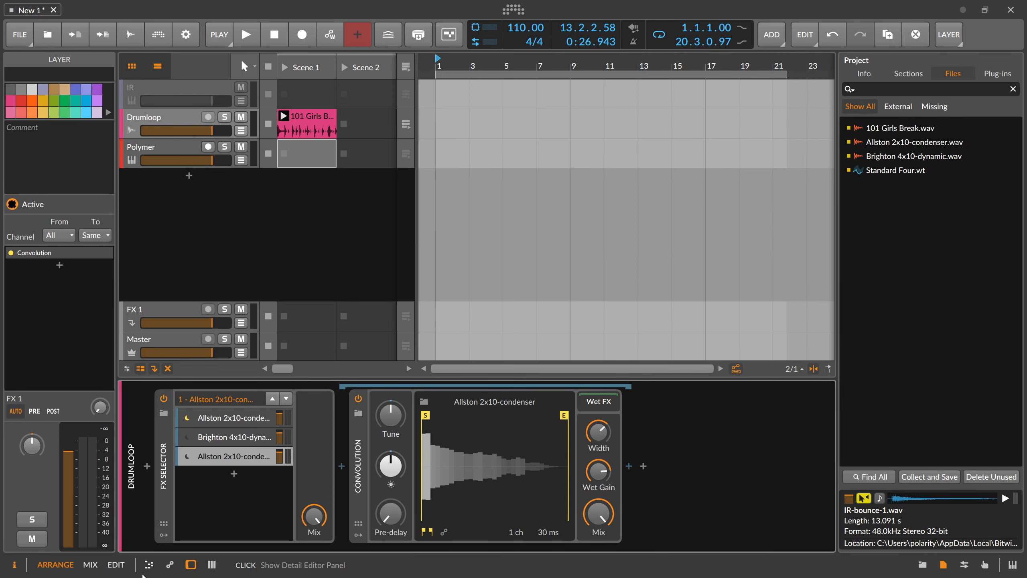
{"action": "key", "text": "alt+Tab"}
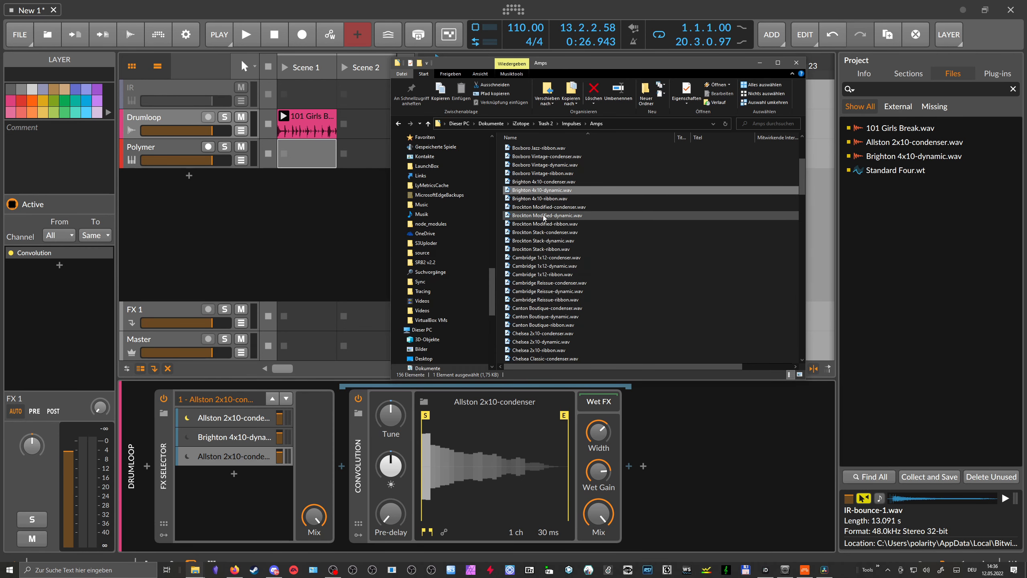
{"action": "left_click_drag", "start_coordinate": [542, 266], "coordinate": [481, 462]}
Step: Show the FX Selector's modulator slots and add a Random modulator to the first one
{"action": "left_click", "coordinate": [163, 511]}
{"action": "left_click", "coordinate": [164, 535]}
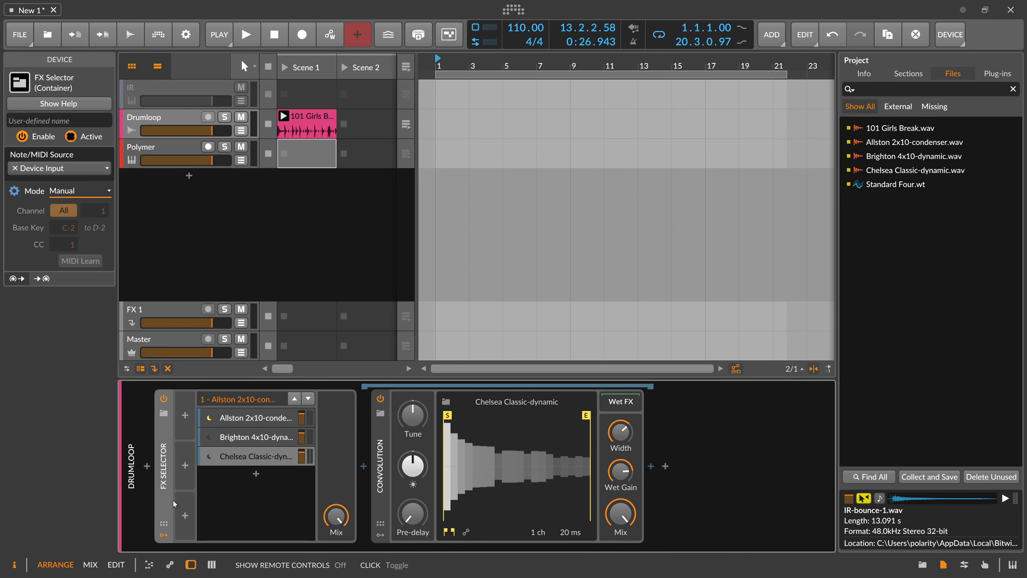
{"action": "left_click", "coordinate": [186, 418]}
{"action": "type", "text": "st"}
{"action": "key", "text": "BackSpace"}
{"action": "key", "text": "BackSpace"}
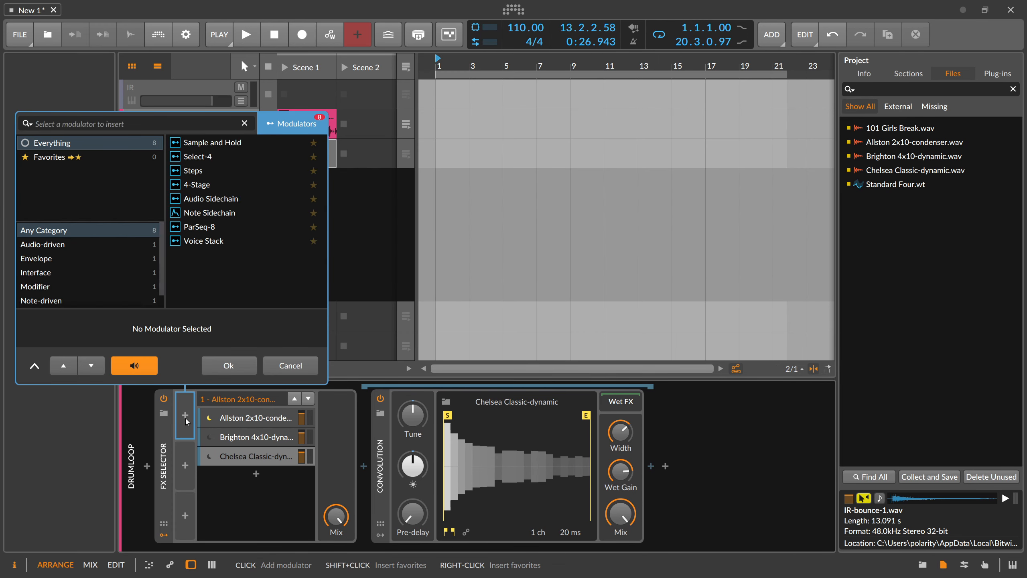
{"action": "type", "text": "rand"}
{"action": "key", "text": "Return"}
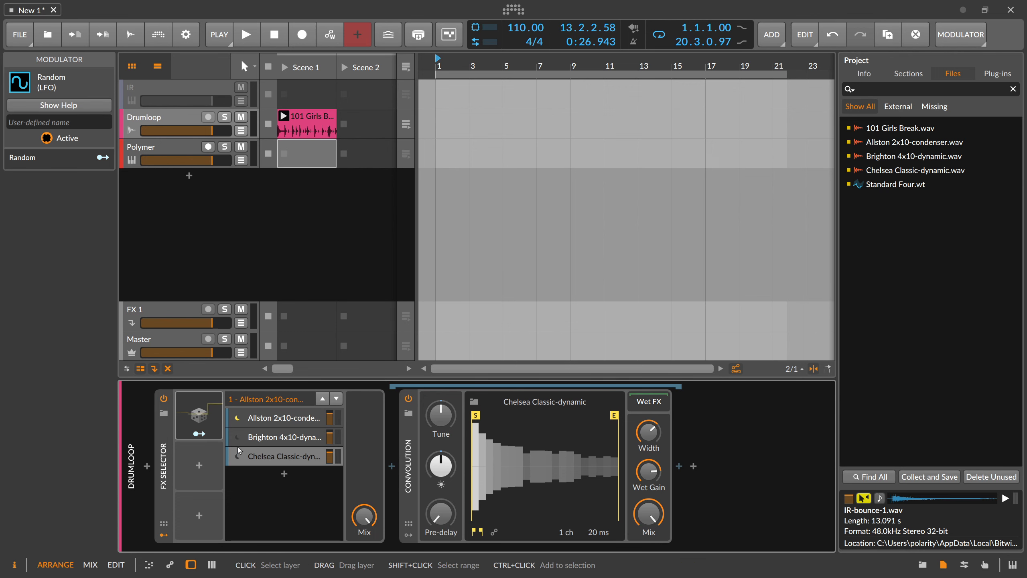
Step: Map Random to the FX Selector's layer index with an amount of 2.000 and set its timebase to 16th note
{"action": "left_click", "coordinate": [203, 420]}
{"action": "left_click", "coordinate": [203, 420]}
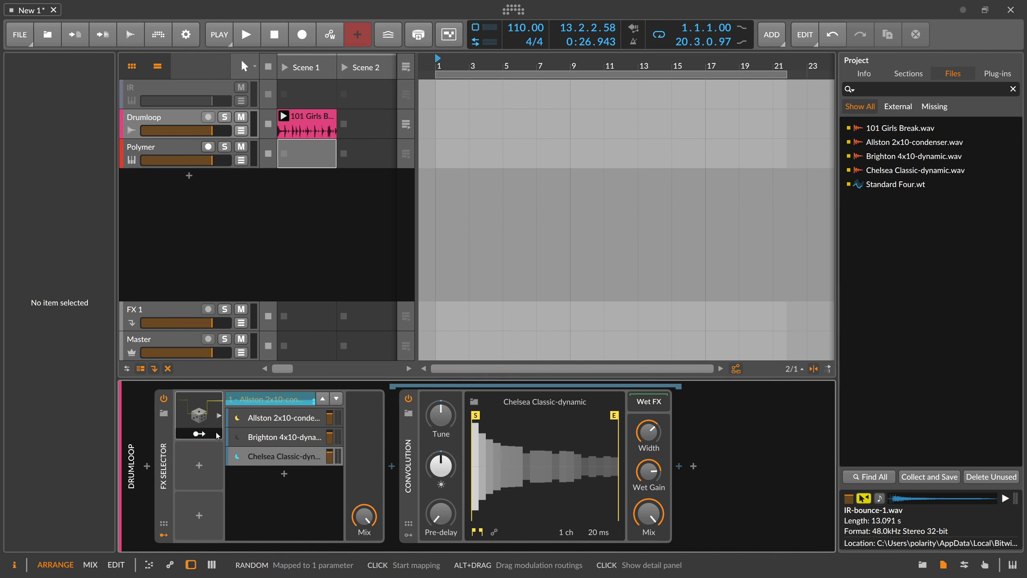
{"action": "left_click", "coordinate": [218, 435]}
{"action": "left_click", "coordinate": [305, 419]}
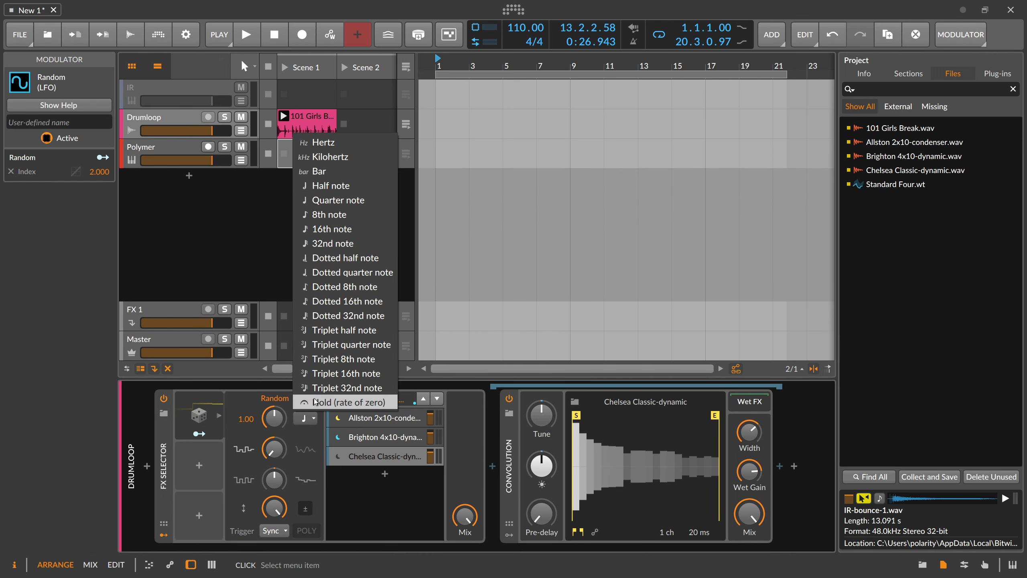
{"action": "left_click", "coordinate": [340, 233]}
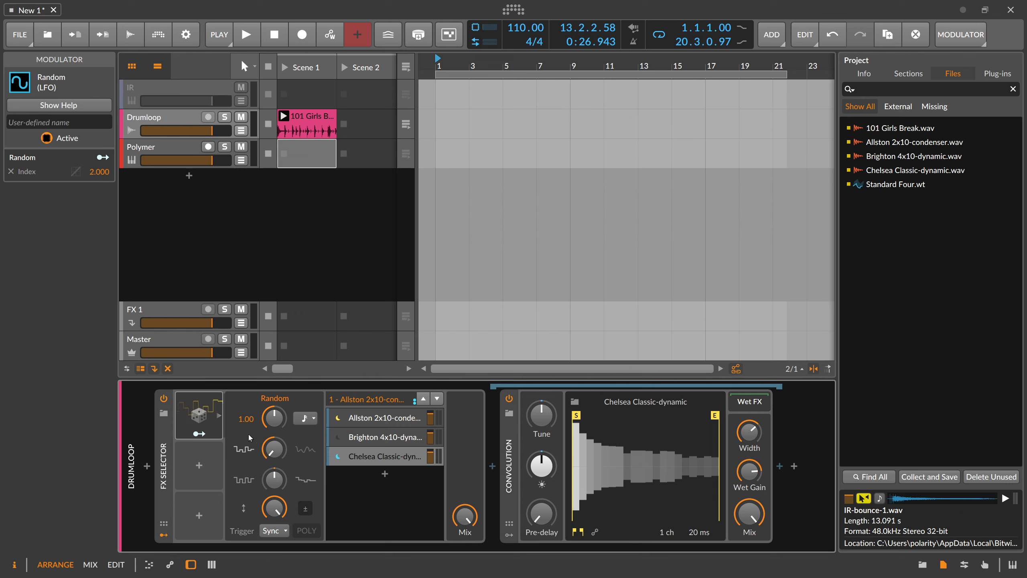
Step: Play the drum loop through the randomly switched layers, trying an 8th-note and a slower Random timebase, and stop playback
{"action": "key", "text": "space"}
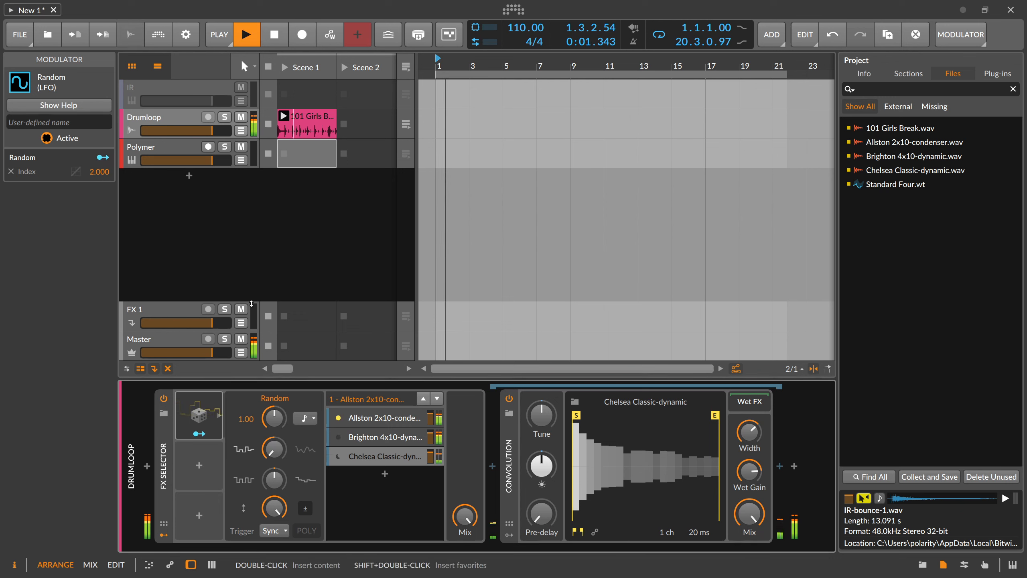
{"action": "left_click", "coordinate": [304, 419]}
{"action": "left_click", "coordinate": [324, 215]}
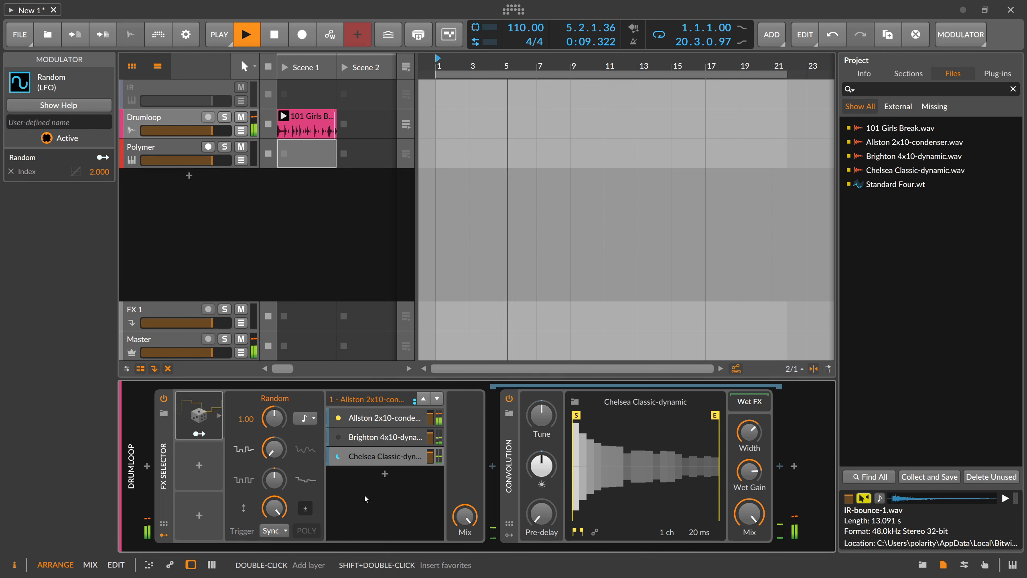
{"action": "left_click", "coordinate": [306, 418]}
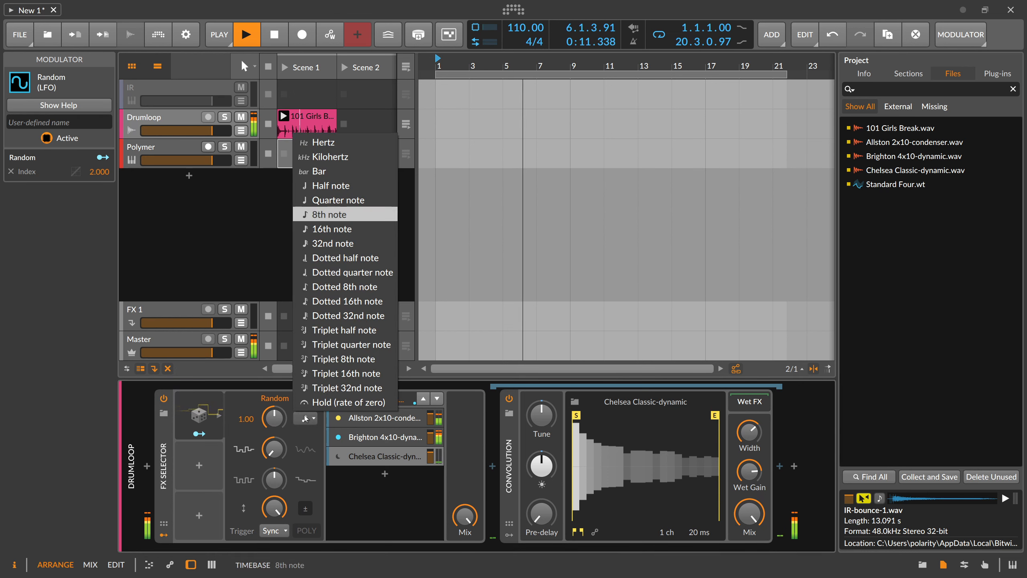
{"action": "left_click", "coordinate": [340, 190]}
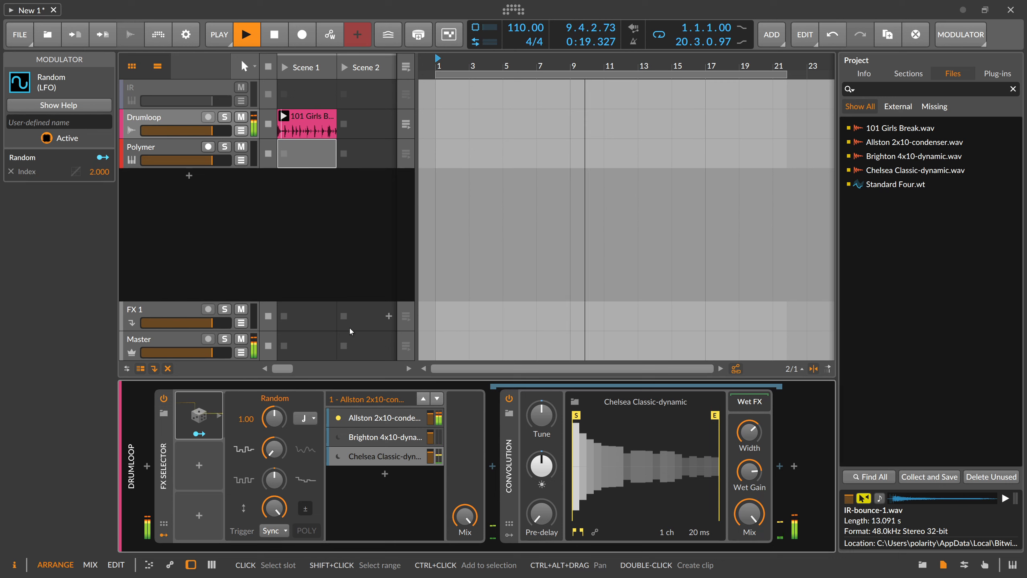
{"action": "key", "text": "space"}
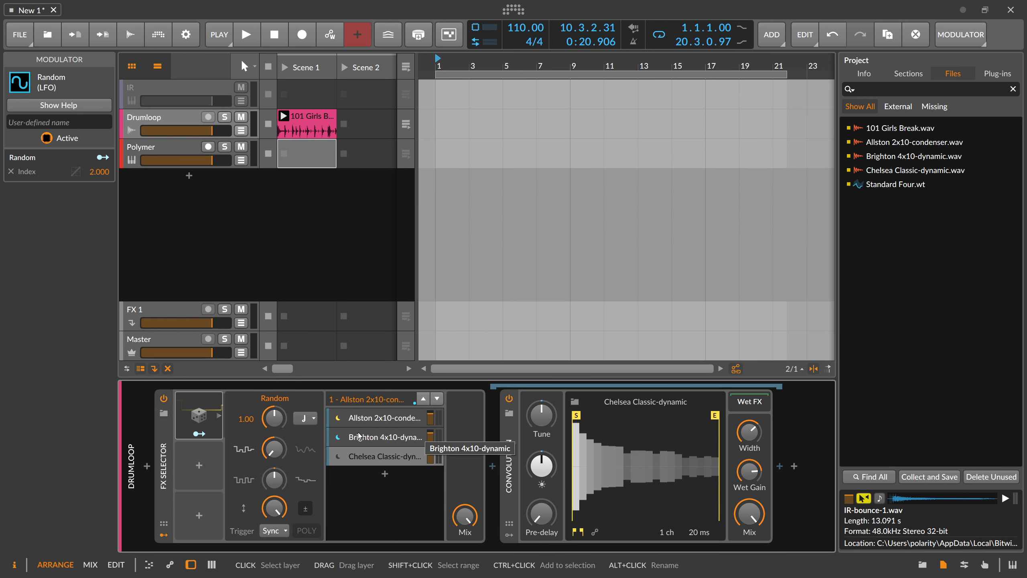
Step: Move the Chelsea Classic-dynamic Convolution out of the FX Selector and delete both devices from the Drumloop track
{"action": "left_click", "coordinate": [218, 415]}
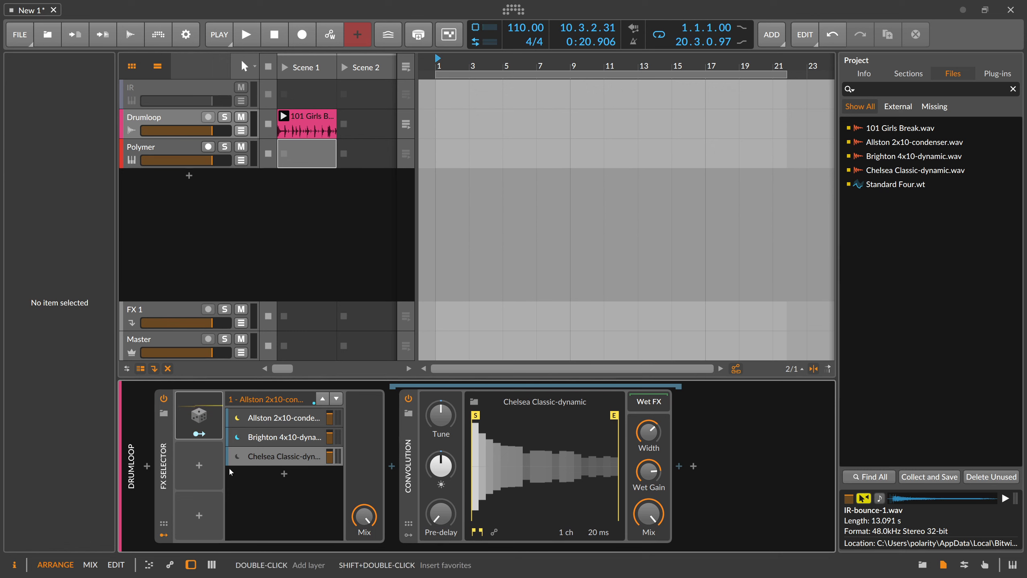
{"action": "left_click_drag", "start_coordinate": [408, 456], "coordinate": [694, 464]}
{"action": "left_click", "coordinate": [164, 460]}
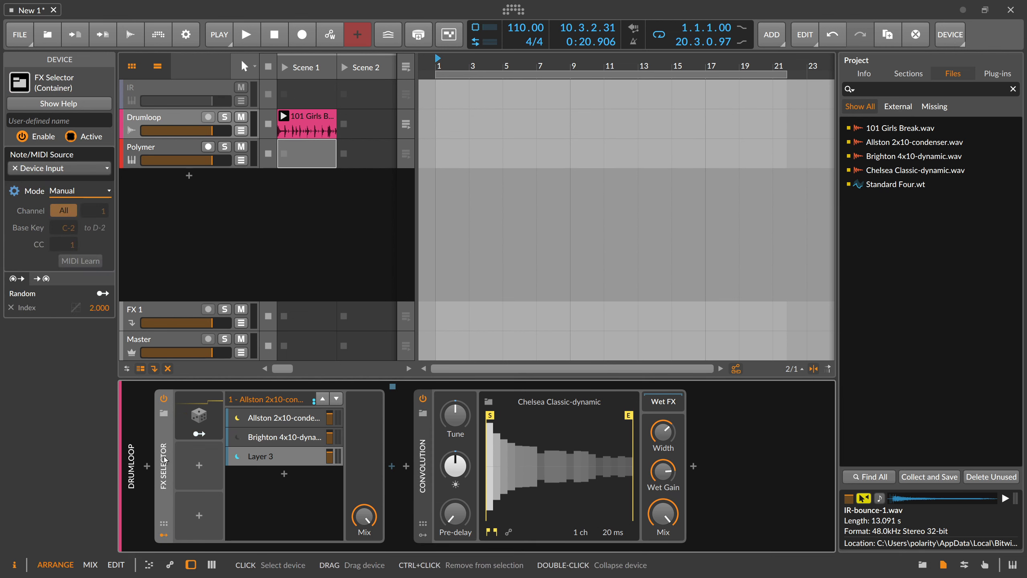
{"action": "key", "text": "Delete"}
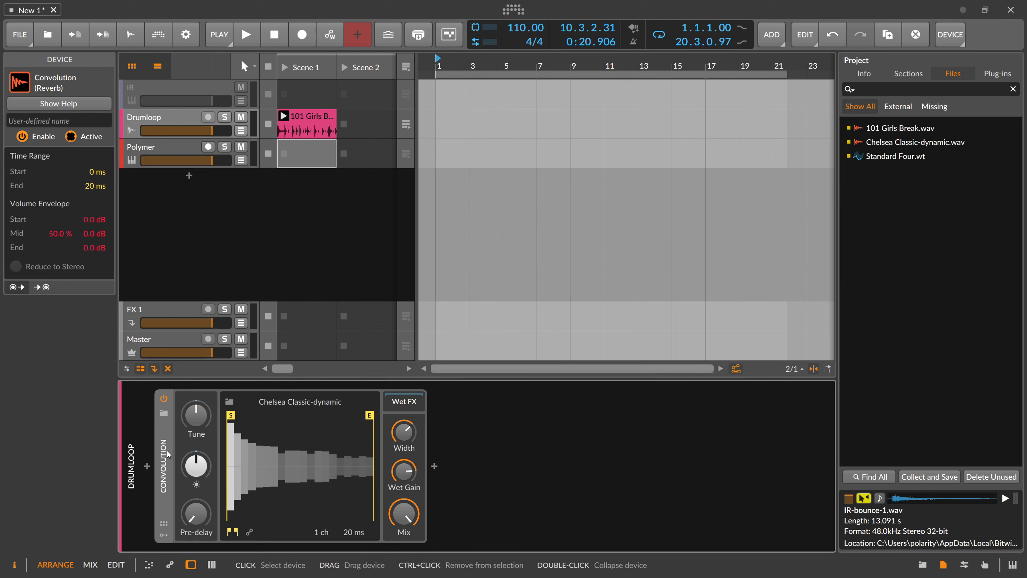
{"action": "key", "text": "Delete"}
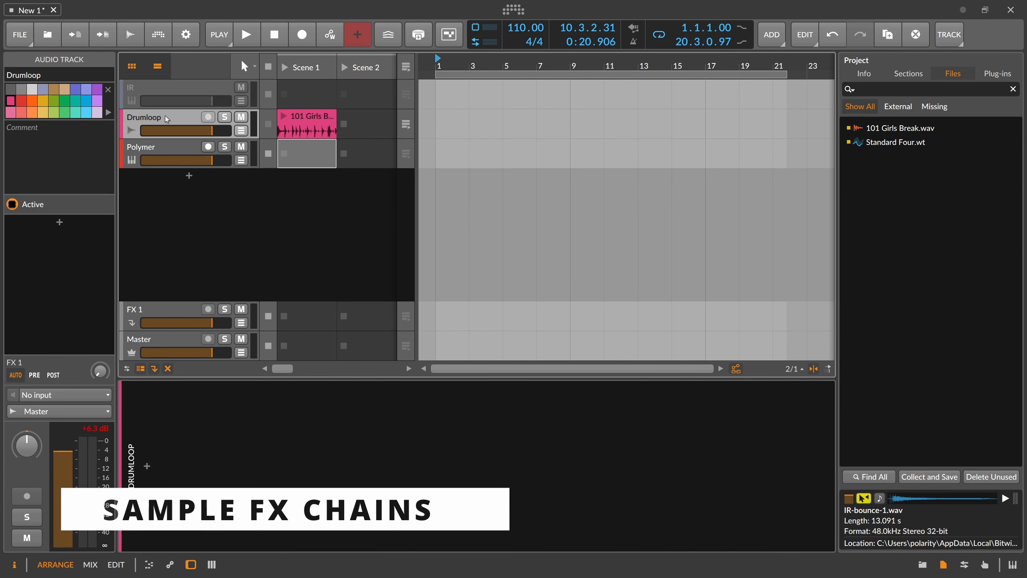
Step: Activate the IR track, open its Poly Grid patch, and select the Noise module
{"action": "left_click", "coordinate": [165, 91]}
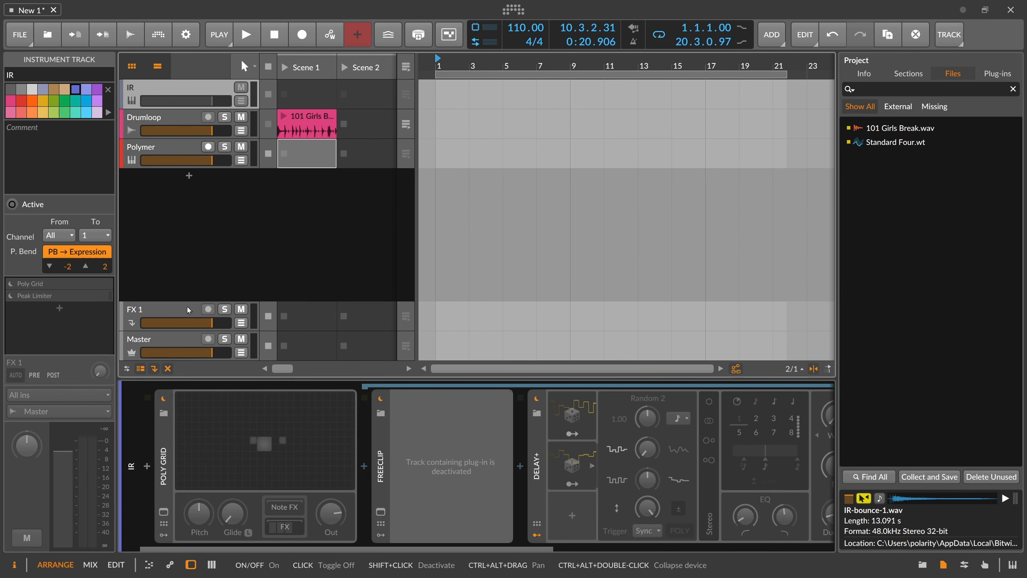
{"action": "left_click", "coordinate": [31, 206]}
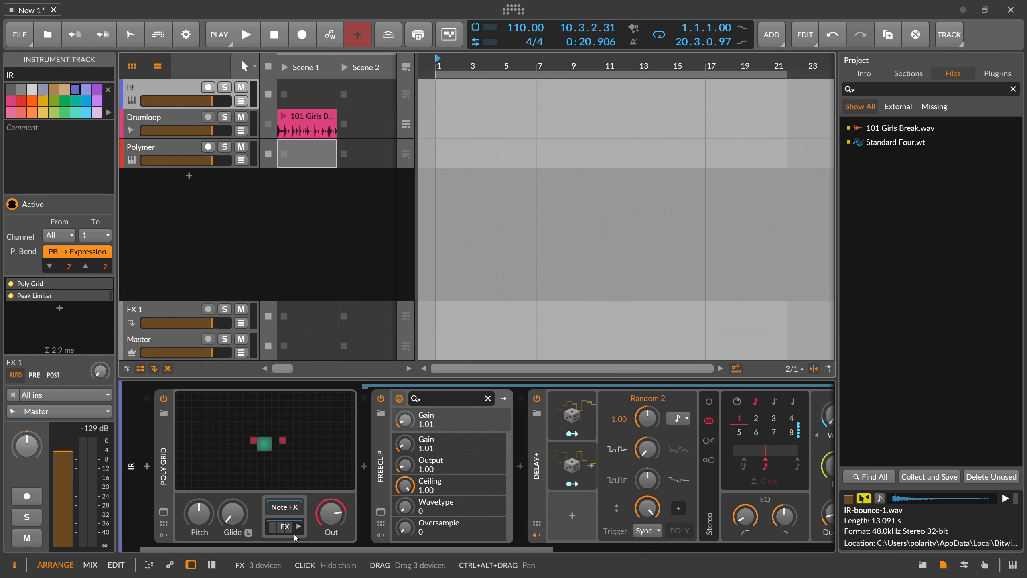
{"action": "mouse_move", "coordinate": [292, 548]}
{"action": "left_mouse_down"}
{"action": "mouse_move", "coordinate": [331, 550]}
{"action": "mouse_move", "coordinate": [280, 544]}
{"action": "left_mouse_up"}
{"action": "left_click", "coordinate": [347, 425]}
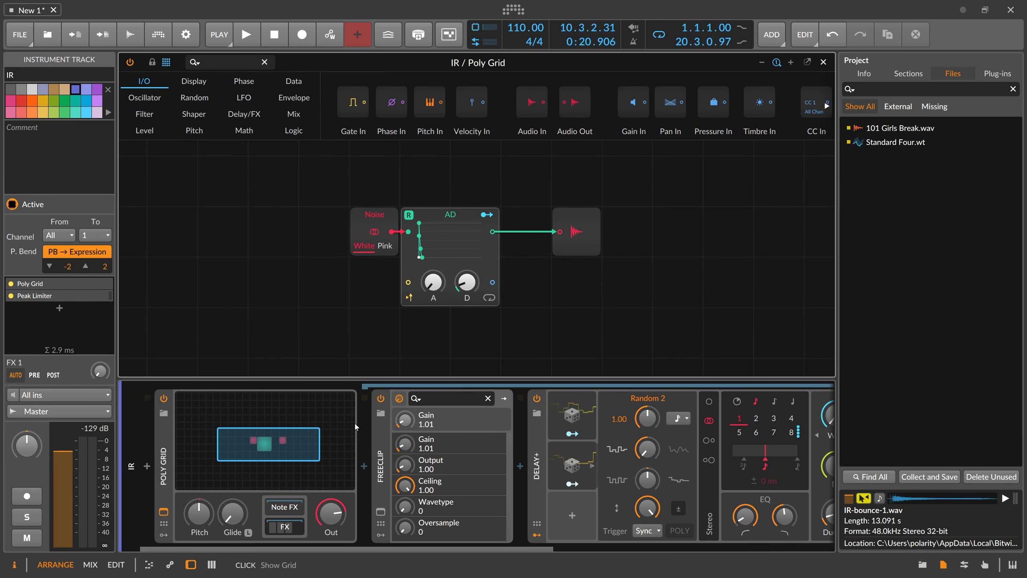
{"action": "left_click", "coordinate": [361, 245]}
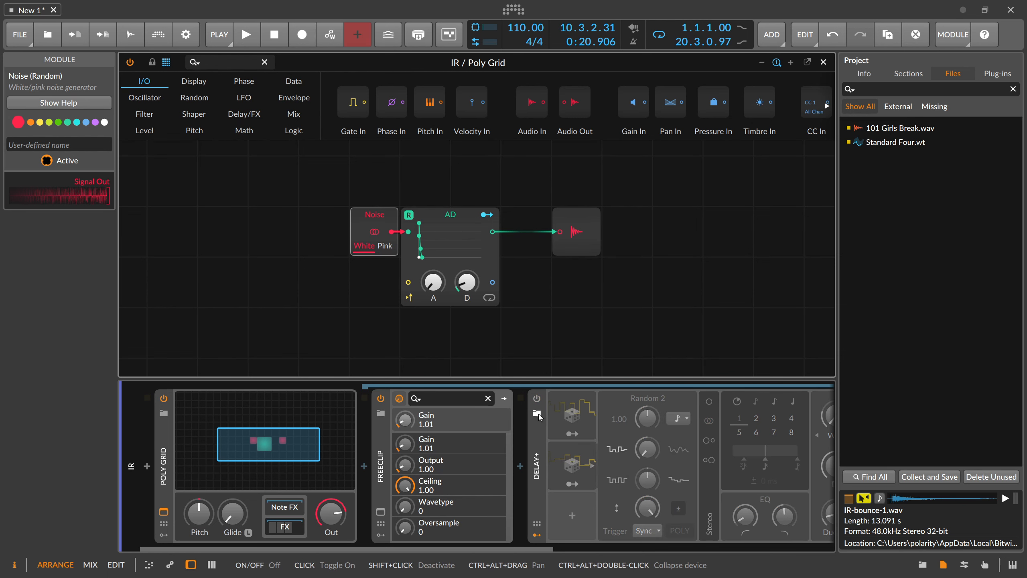
Step: Delete Delay+, the Peak Limiter and Freeclip from Poly Grid's FX chain, and move the track's other Peak Limiter into that chain
{"action": "left_click", "coordinate": [538, 443]}
{"action": "key", "text": "Delete"}
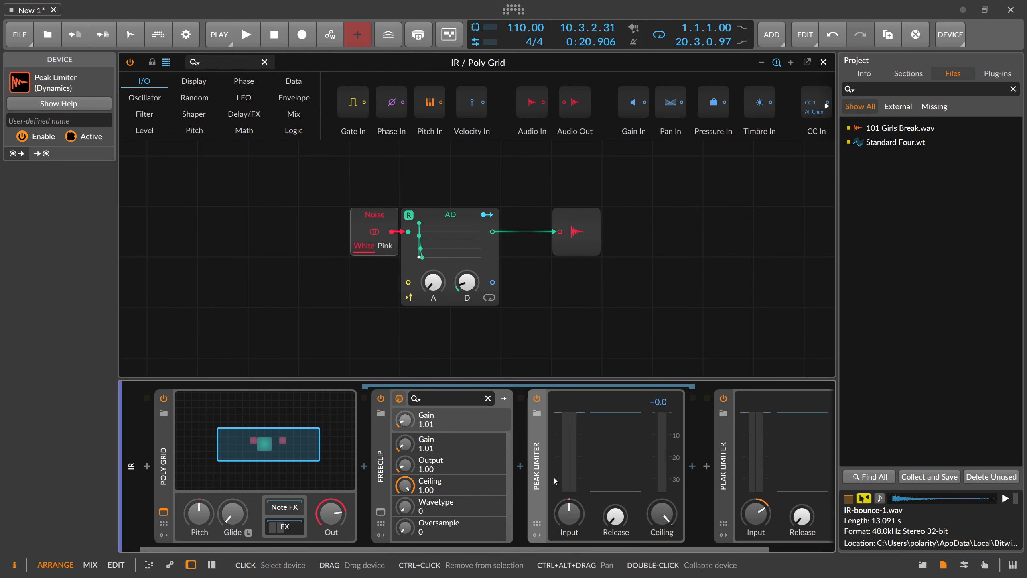
{"action": "key", "text": "Delete"}
{"action": "left_click_drag", "start_coordinate": [551, 457], "coordinate": [522, 454]}
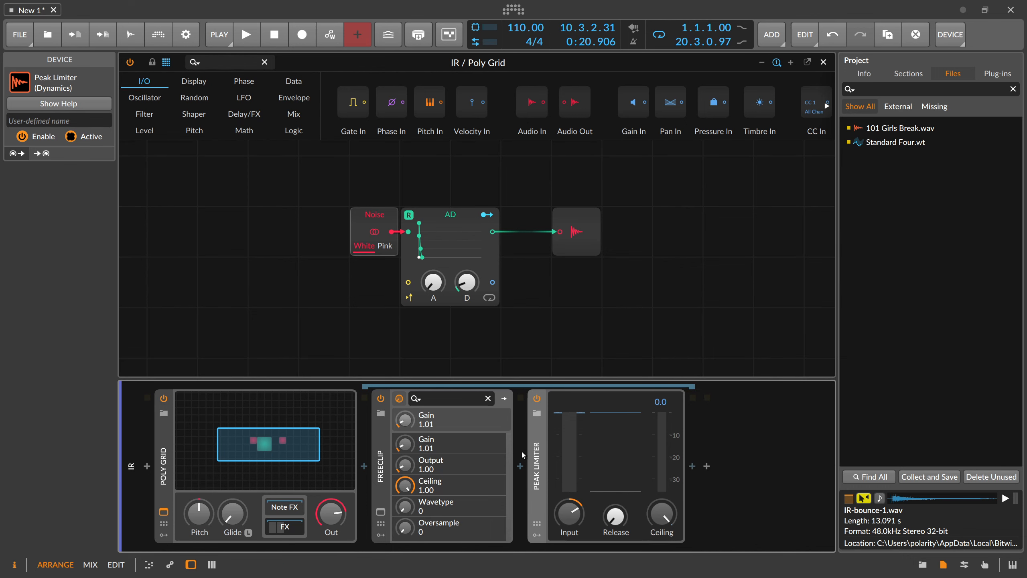
{"action": "left_click", "coordinate": [381, 466]}
{"action": "key", "text": "Delete"}
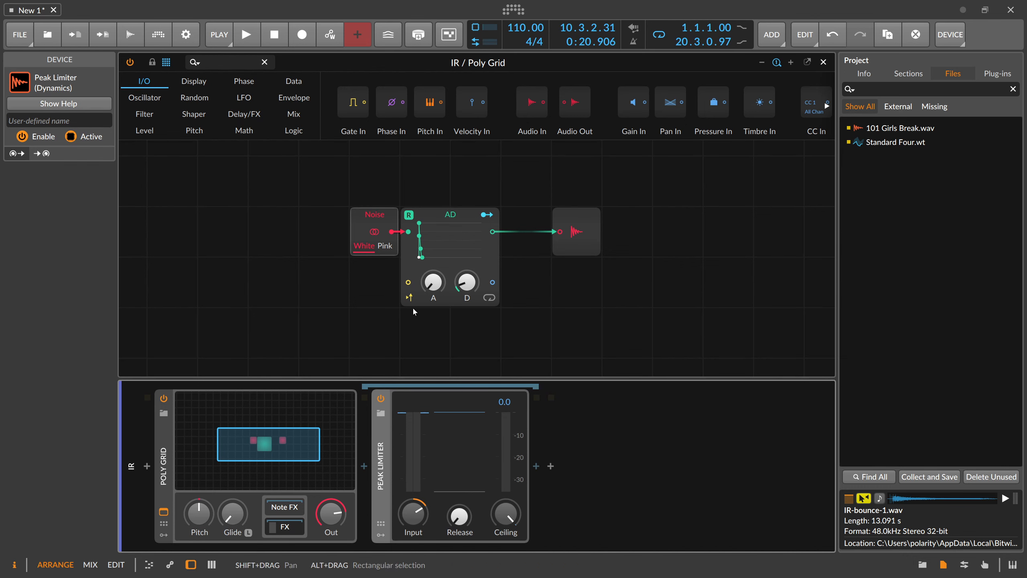
Step: Close the Poly Grid editor and create a 20-bar clip on the IR track, starting at bar 1
{"action": "key", "text": "space"}
{"action": "key", "text": "space"}
{"action": "left_click", "coordinate": [824, 62]}
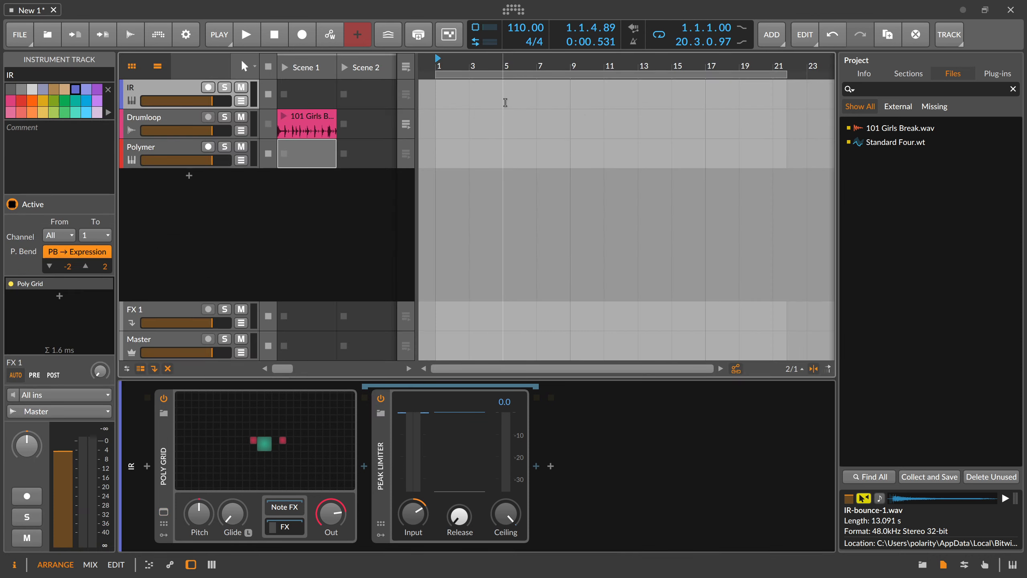
{"action": "double_click", "coordinate": [445, 91]}
{"action": "left_click_drag", "start_coordinate": [452, 103], "coordinate": [768, 103]}
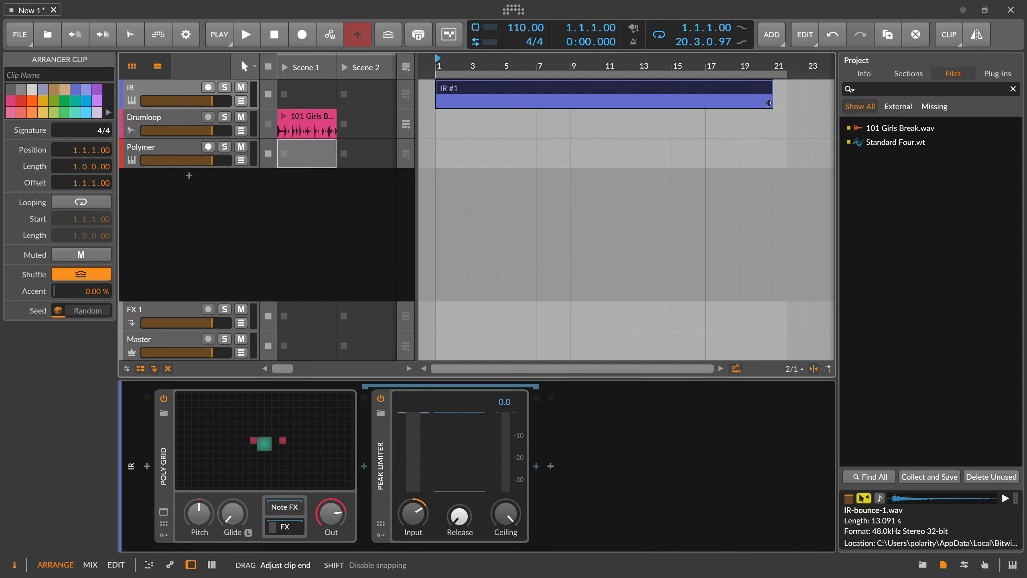
Step: Open the IR clip's note editor, try to add a note near C4 at its start, and play the clip from the IR track's device view
{"action": "double_click", "coordinate": [475, 92]}
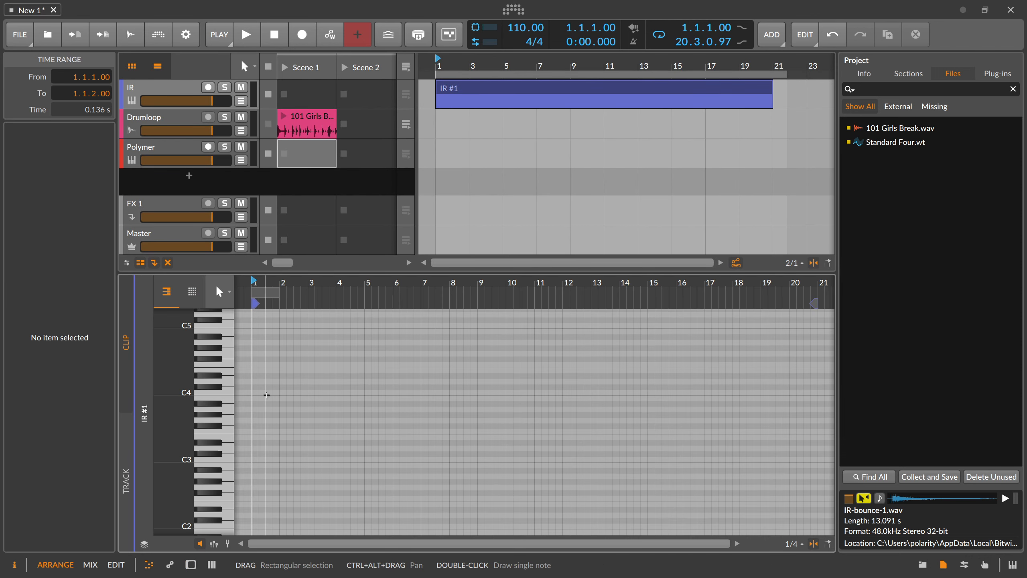
{"action": "double_click", "coordinate": [257, 393]}
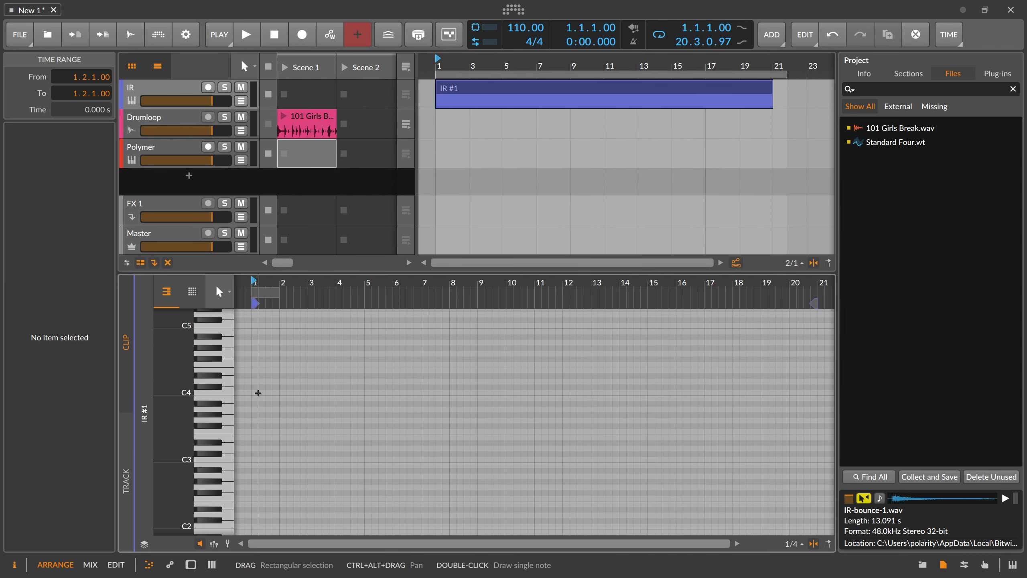
{"action": "double_click", "coordinate": [196, 93]}
{"action": "key", "text": "space"}
{"action": "key", "text": "space"}
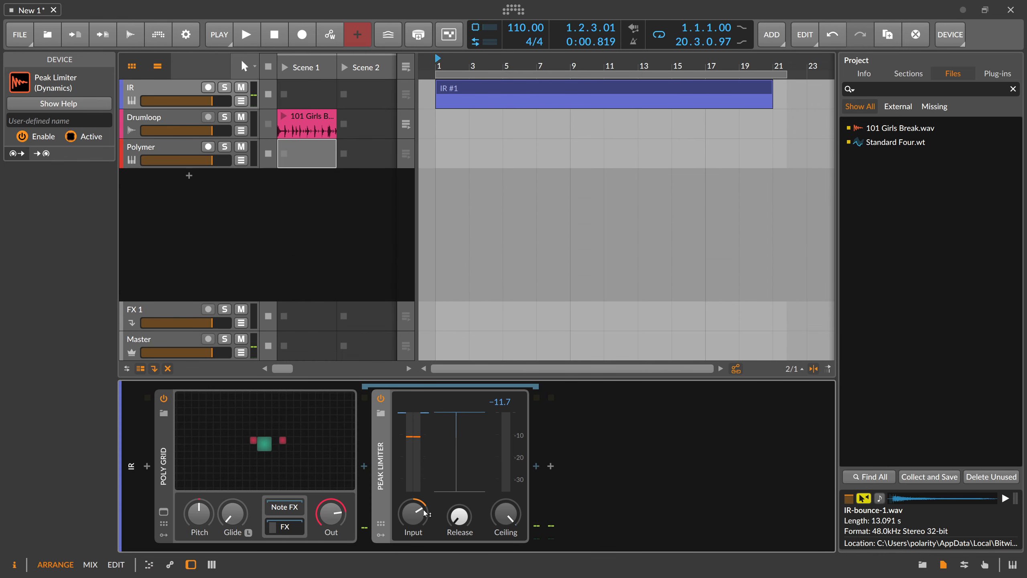
Step: Lower the Peak Limiter's input gain in stages while repeatedly auditioning the IR clip
{"action": "left_click_drag", "start_coordinate": [423, 513], "coordinate": [423, 523]}
{"action": "key", "text": "space"}
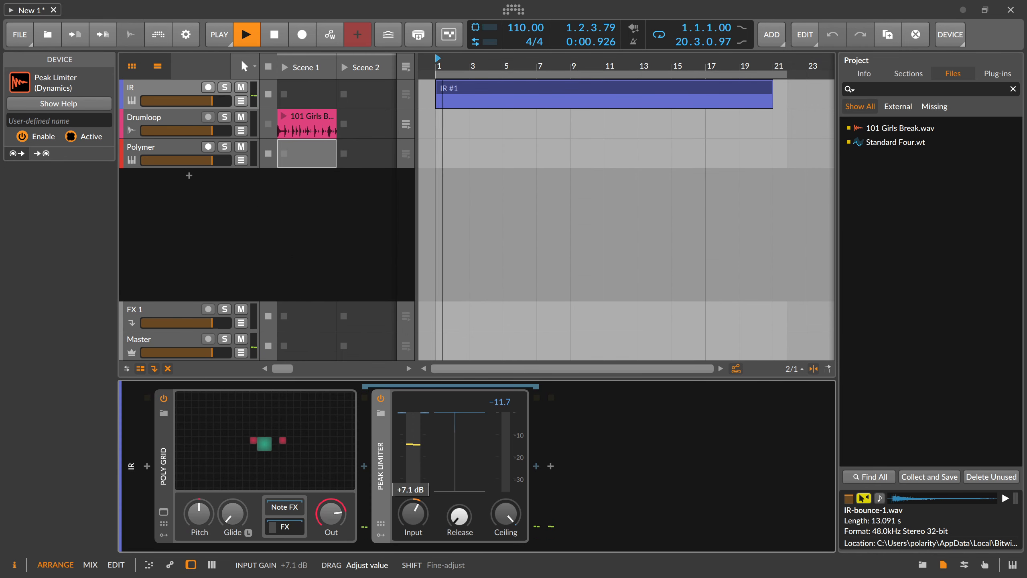
{"action": "key", "text": "space"}
{"action": "double_click", "coordinate": [267, 444]}
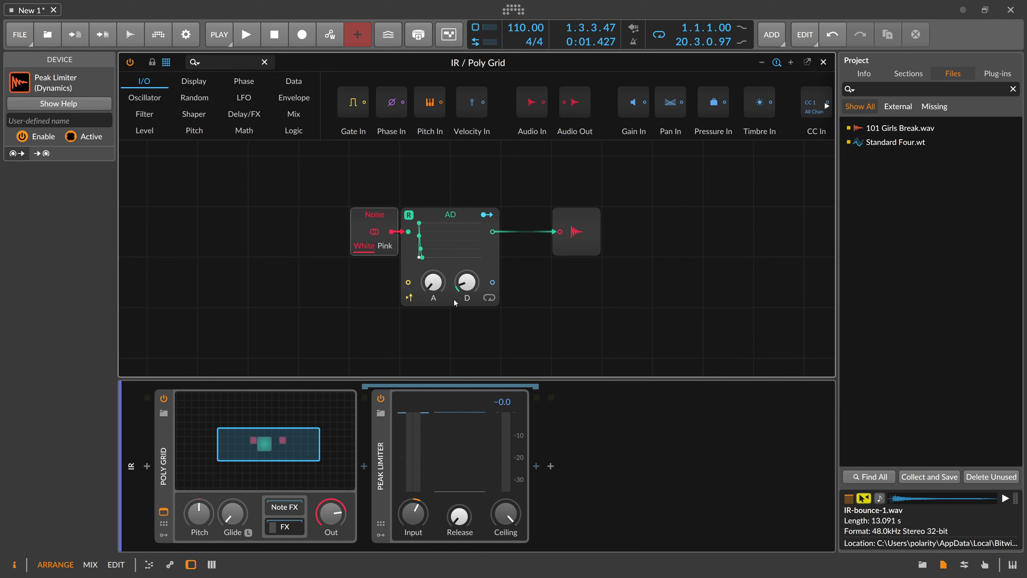
{"action": "key", "text": "space"}
{"action": "key", "text": "space"}
{"action": "key", "text": "space"}
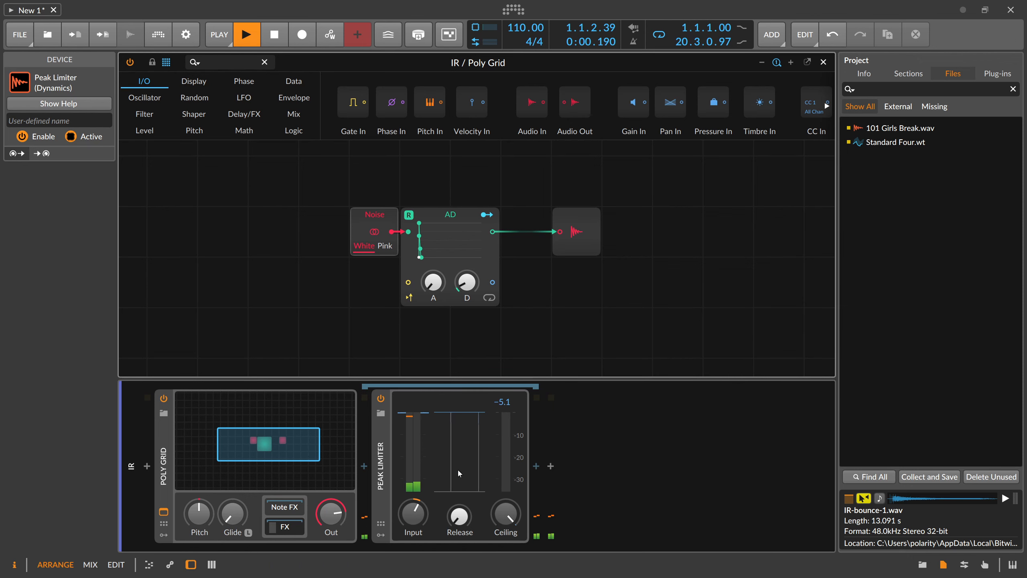
{"action": "left_click_drag", "start_coordinate": [414, 513], "coordinate": [413, 523]}
{"action": "key", "text": "space"}
{"action": "key", "text": "space"}
{"action": "key", "text": "space"}
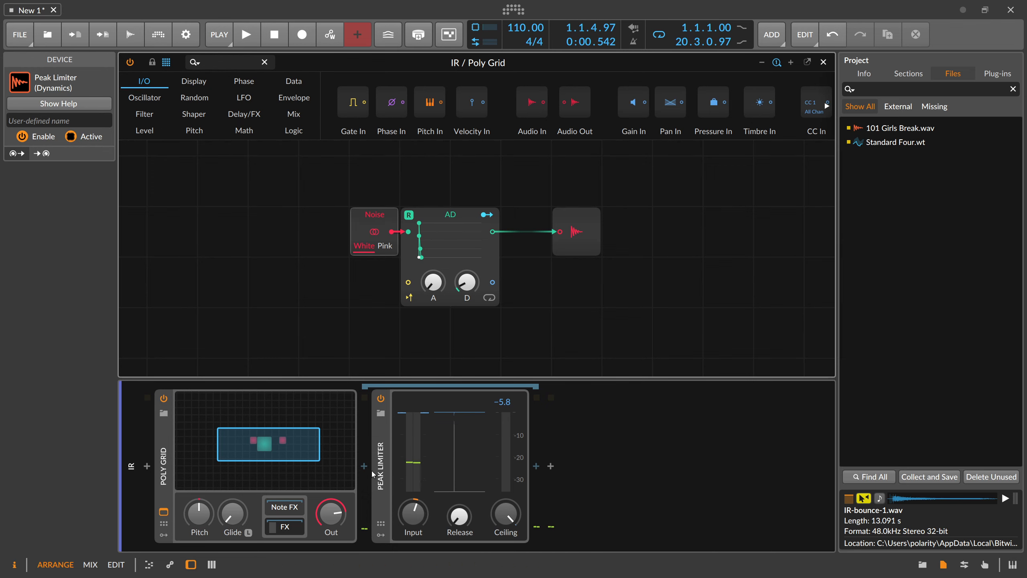
{"action": "left_click", "coordinate": [369, 470]}
{"action": "type", "text": "super"}
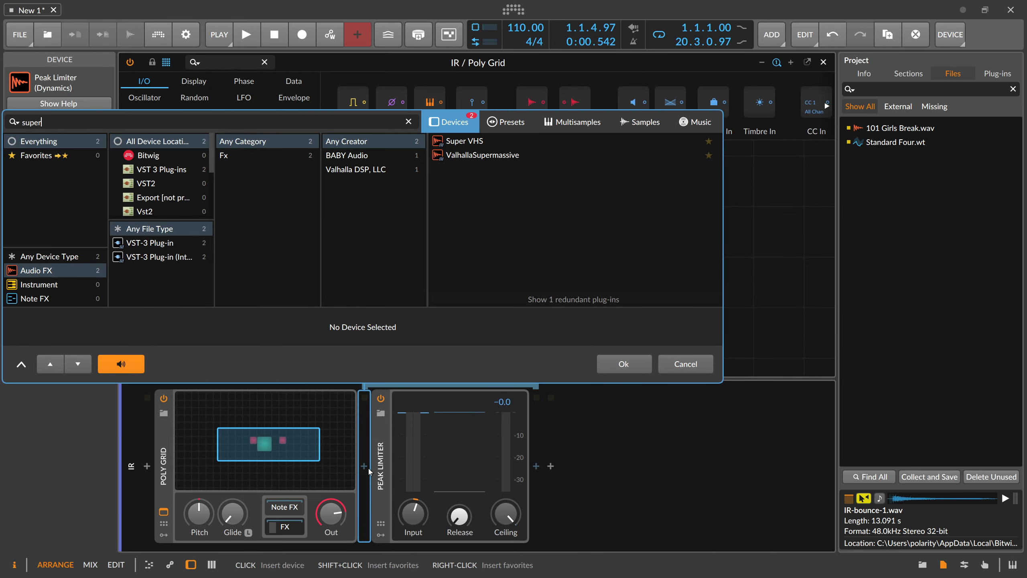
{"action": "key", "text": "Down"}
{"action": "key", "text": "Return"}
{"action": "left_click", "coordinate": [371, 465]}
{"action": "key", "text": "Delete"}
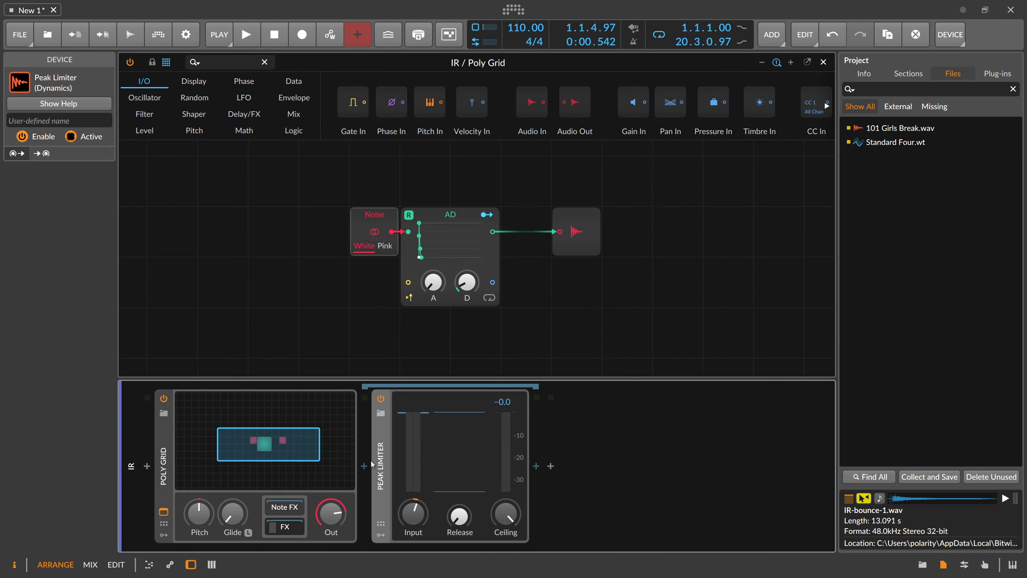
Step: Insert ValhallaSupermassive before the Peak Limiter in Poly Grid's FX chain, move its window aside, and close the Poly Grid editor
{"action": "left_click", "coordinate": [365, 467]}
{"action": "type", "text": "super"}
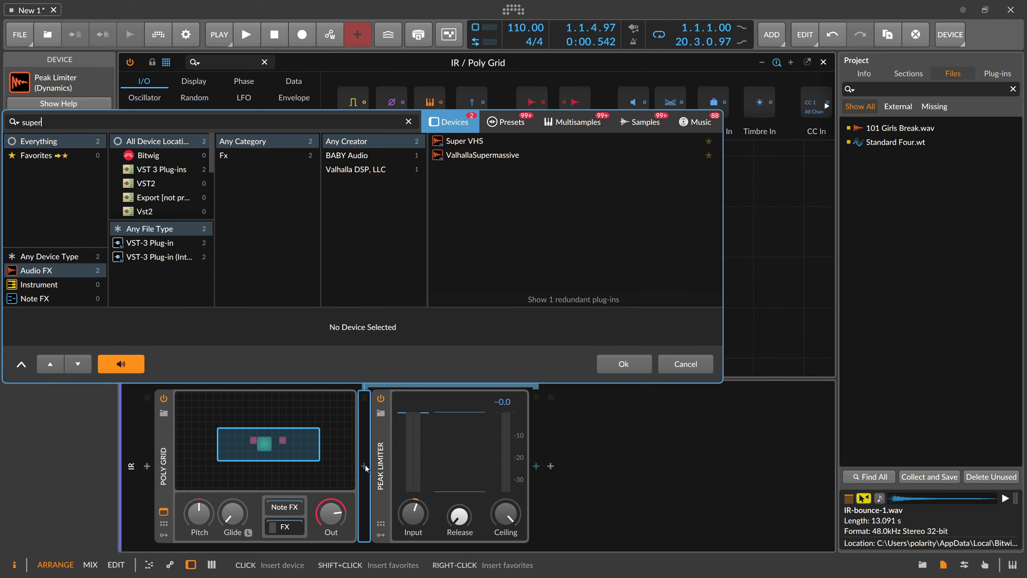
{"action": "key", "text": "Down"}
{"action": "key", "text": "Down"}
{"action": "key", "text": "Return"}
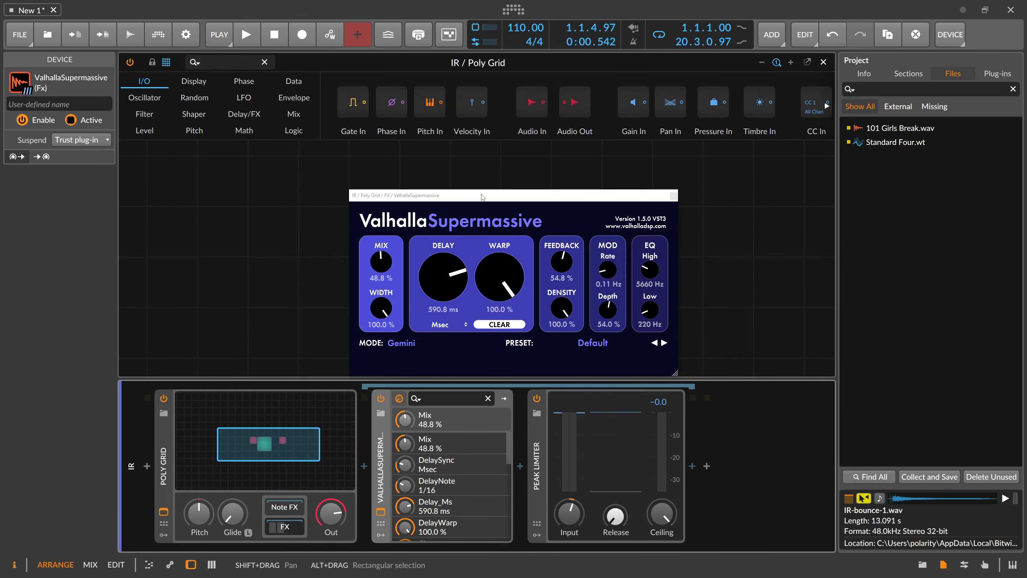
{"action": "left_click_drag", "start_coordinate": [482, 198], "coordinate": [771, 136]}
{"action": "left_click_drag", "start_coordinate": [591, 220], "coordinate": [540, 222]}
{"action": "left_click", "coordinate": [823, 63]}
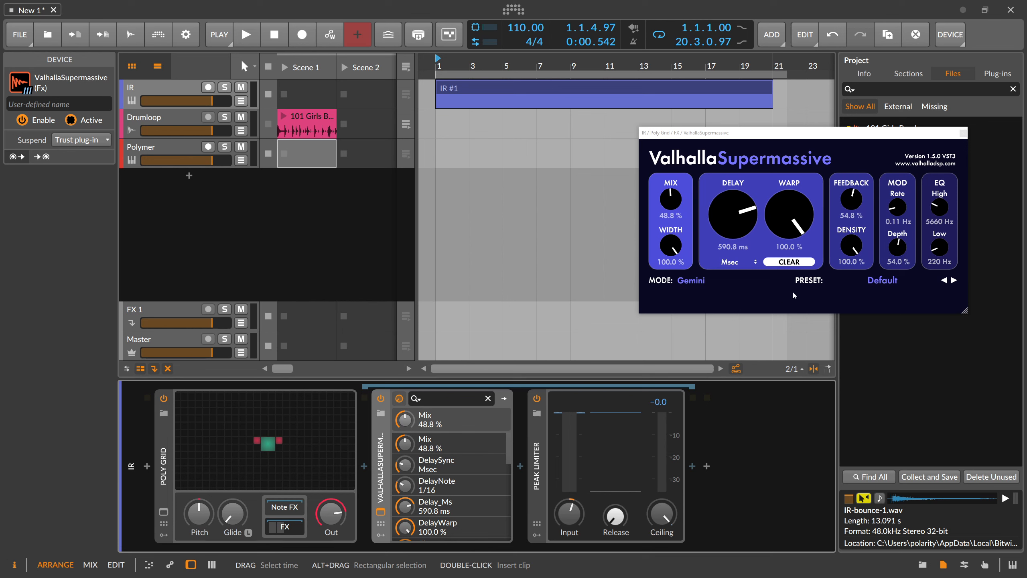
Step: Load ValhallaSupermassive's SpaceIsThePlace preset from the Z-Massive reverbs, set Mix to 100 %, and close its window
{"action": "left_click", "coordinate": [883, 281]}
{"action": "mouse_move", "coordinate": [870, 381]}
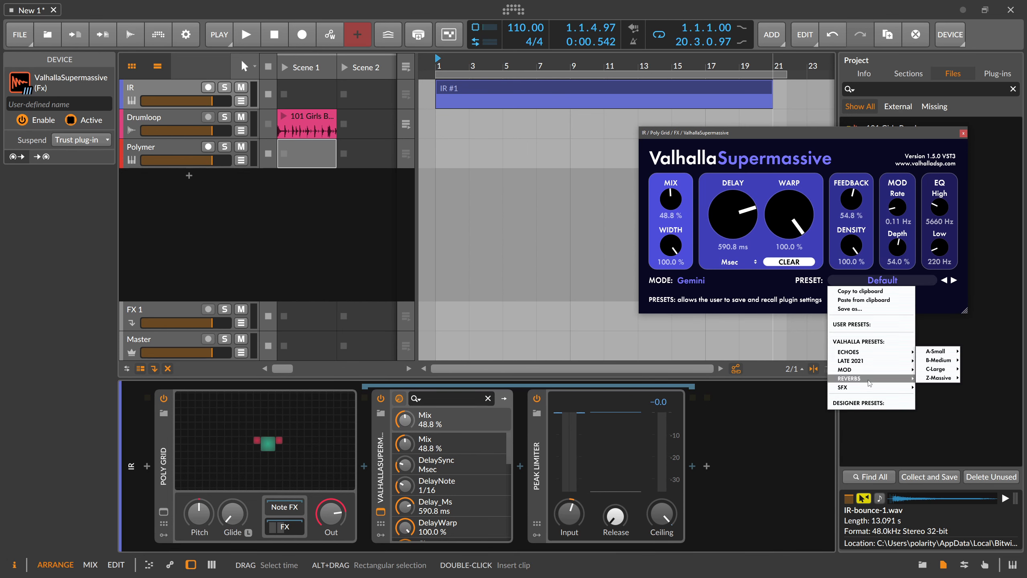
{"action": "mouse_move", "coordinate": [929, 378]}
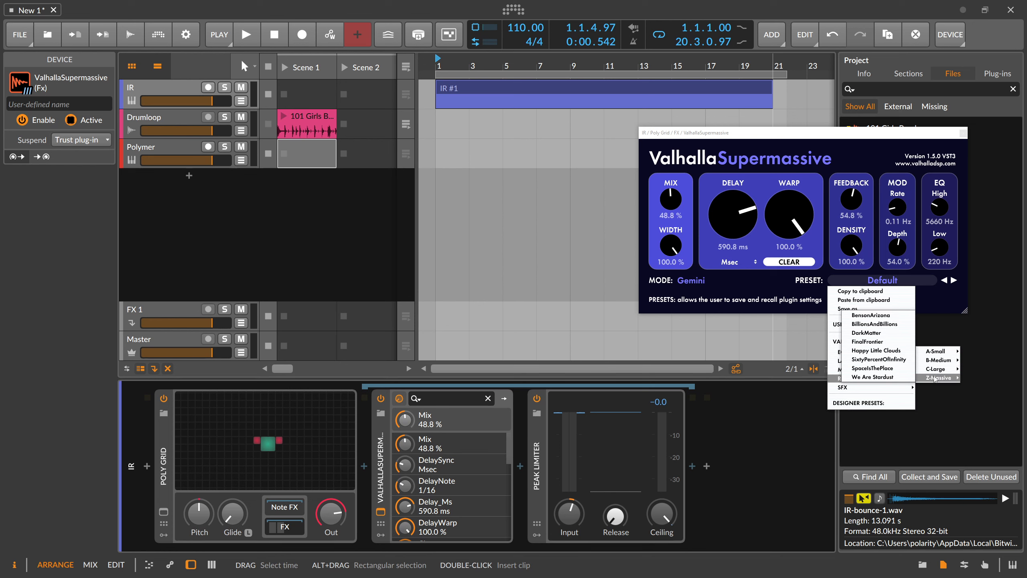
{"action": "left_click", "coordinate": [875, 369]}
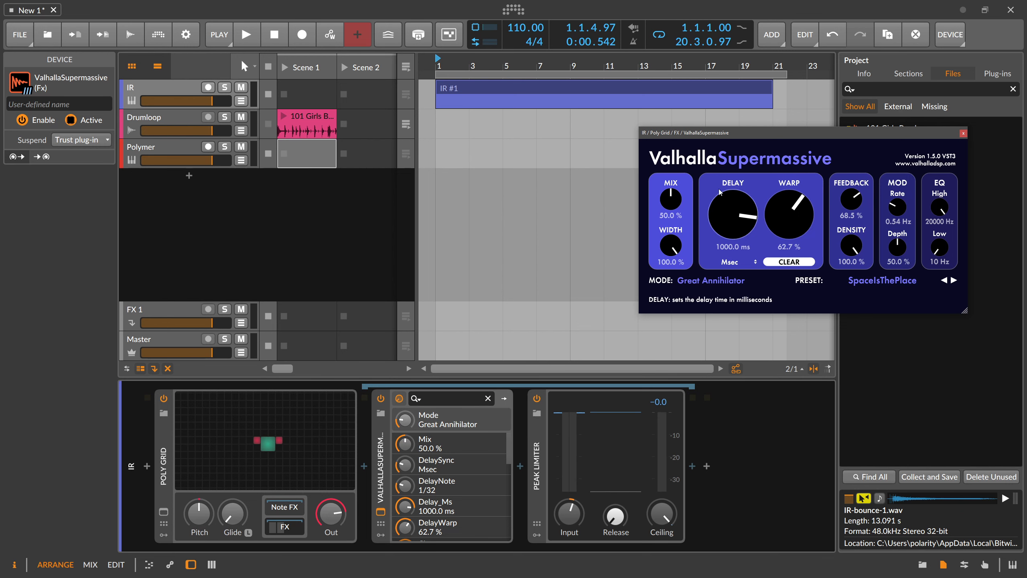
{"action": "left_click_drag", "start_coordinate": [676, 202], "coordinate": [690, 122]}
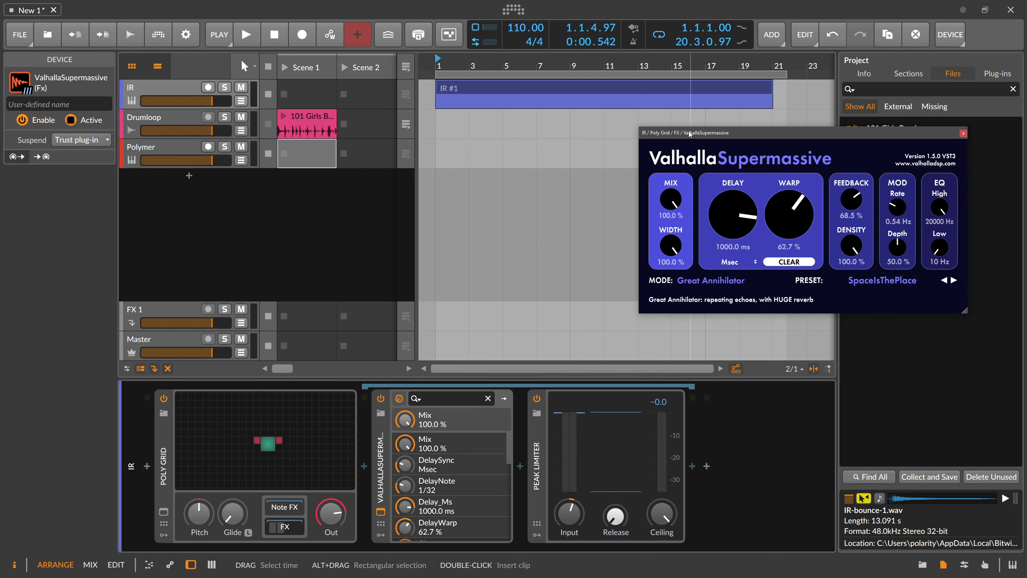
{"action": "left_click", "coordinate": [963, 133]}
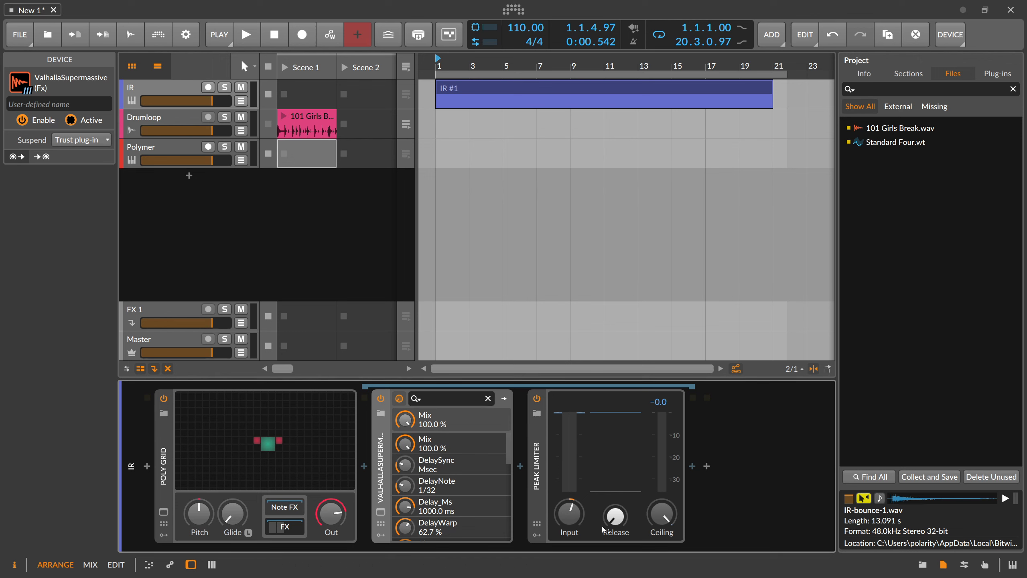
Step: Raise the Peak Limiter's input gain to about +22.2 dB during playback, reopen ValhallaSupermassive, and stop playback
{"action": "key", "text": "space"}
{"action": "left_click_drag", "start_coordinate": [569, 521], "coordinate": [568, 473]}
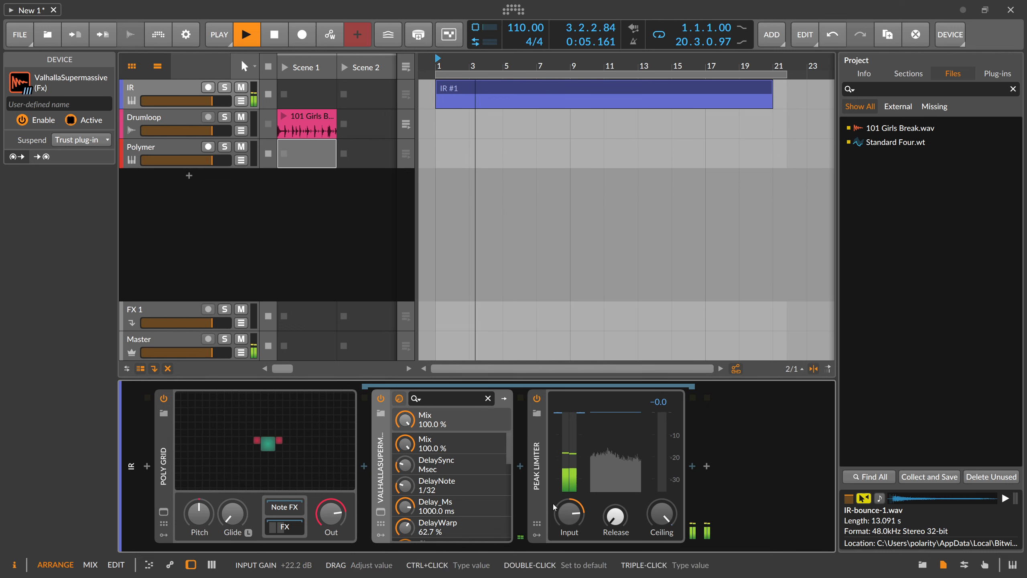
{"action": "left_click", "coordinate": [380, 512]}
{"action": "left_click", "coordinate": [350, 239]}
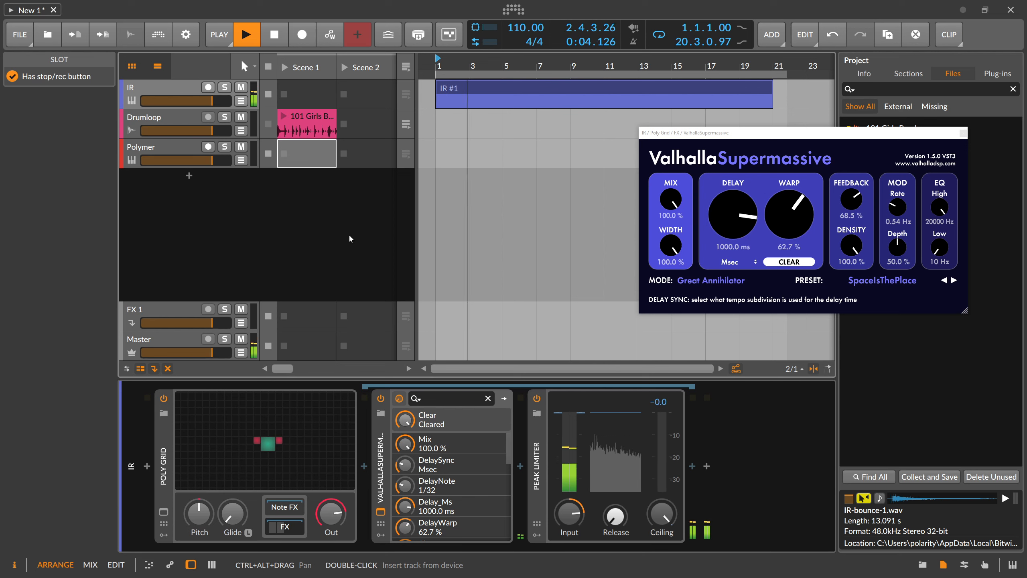
{"action": "key", "text": "space"}
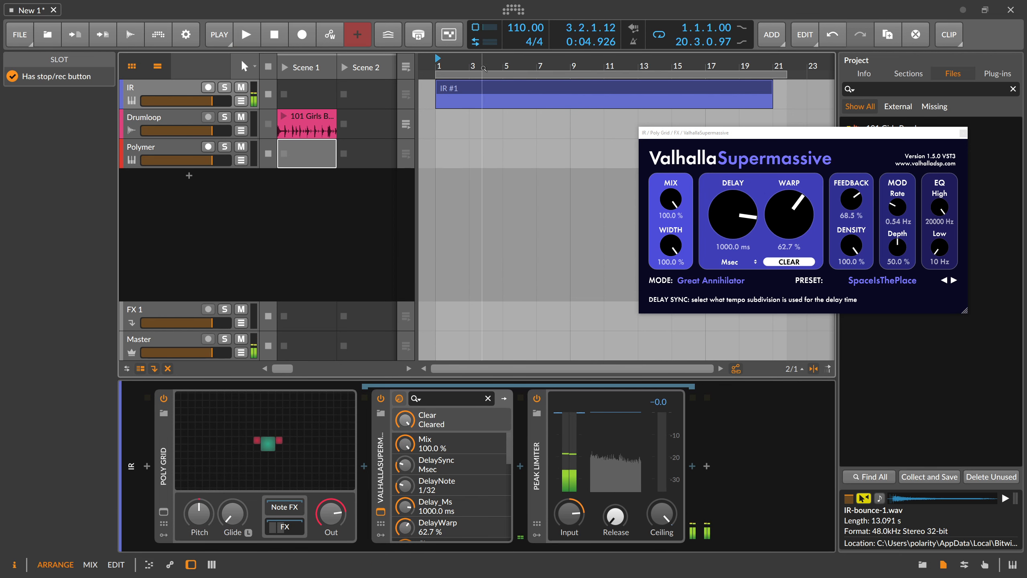
Step: Clear ValhallaSupermassive and bounce the IR clip from bar 1 to bar 11 to a new audio track, Post-Fader at 32-bit floating-point
{"action": "left_click_drag", "start_coordinate": [441, 65], "coordinate": [441, 48]}
{"action": "left_click", "coordinate": [443, 88]}
{"action": "left_click_drag", "start_coordinate": [439, 102], "coordinate": [596, 103]}
{"action": "left_click", "coordinate": [779, 262]}
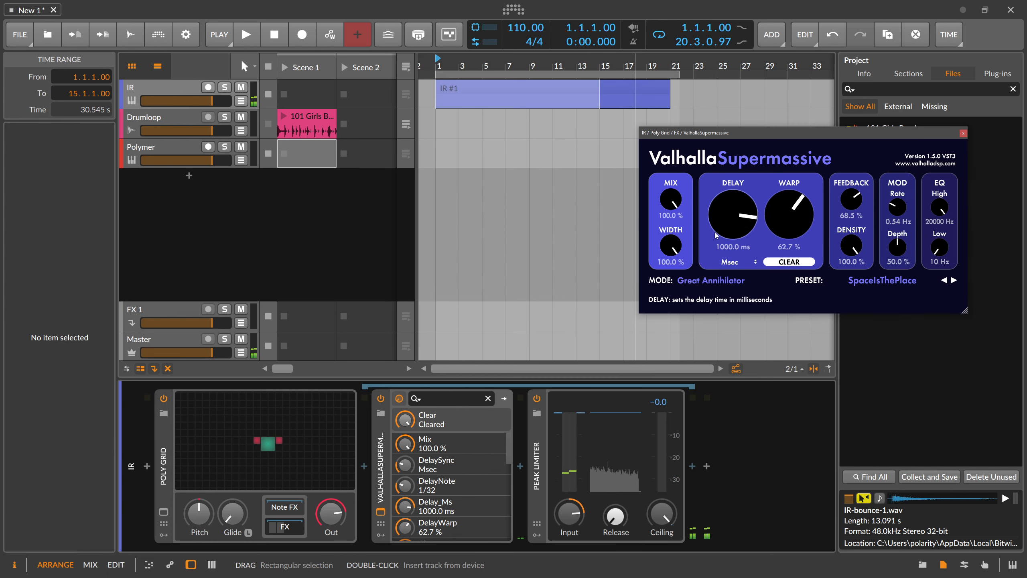
{"action": "left_click_drag", "start_coordinate": [437, 102], "coordinate": [553, 101]}
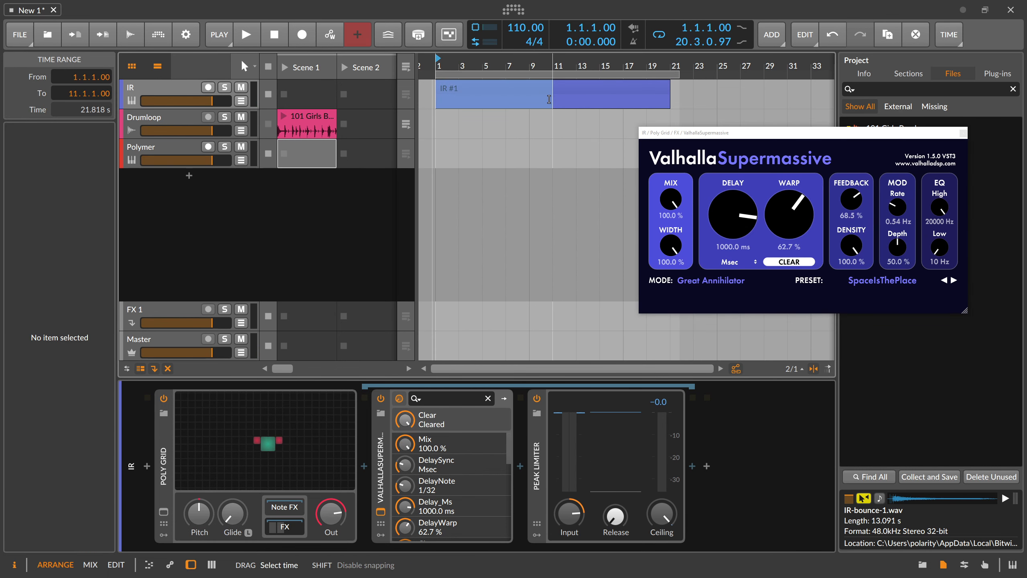
{"action": "right_click", "coordinate": [549, 101]}
{"action": "left_click", "coordinate": [600, 198]}
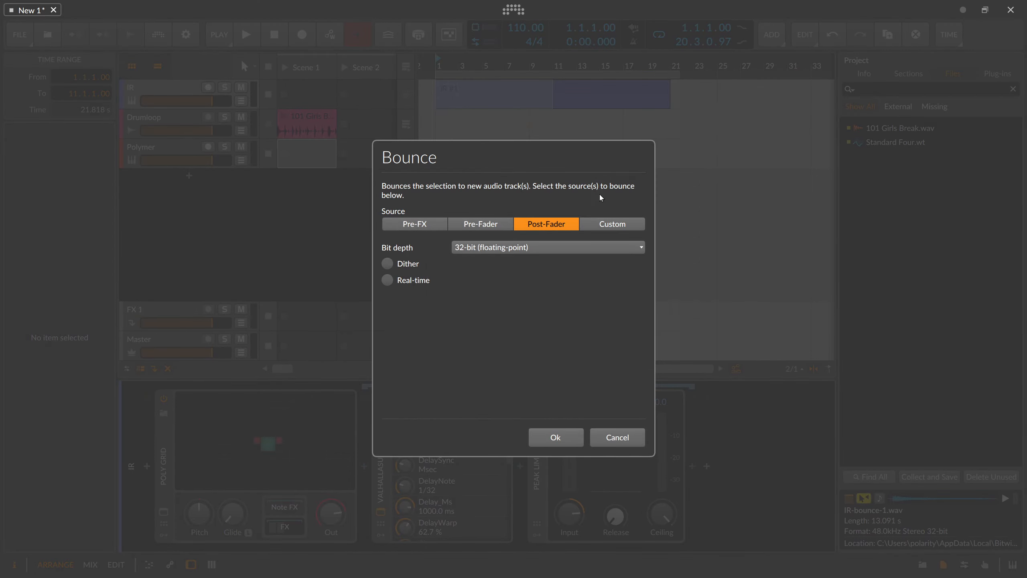
{"action": "left_click", "coordinate": [564, 437]}
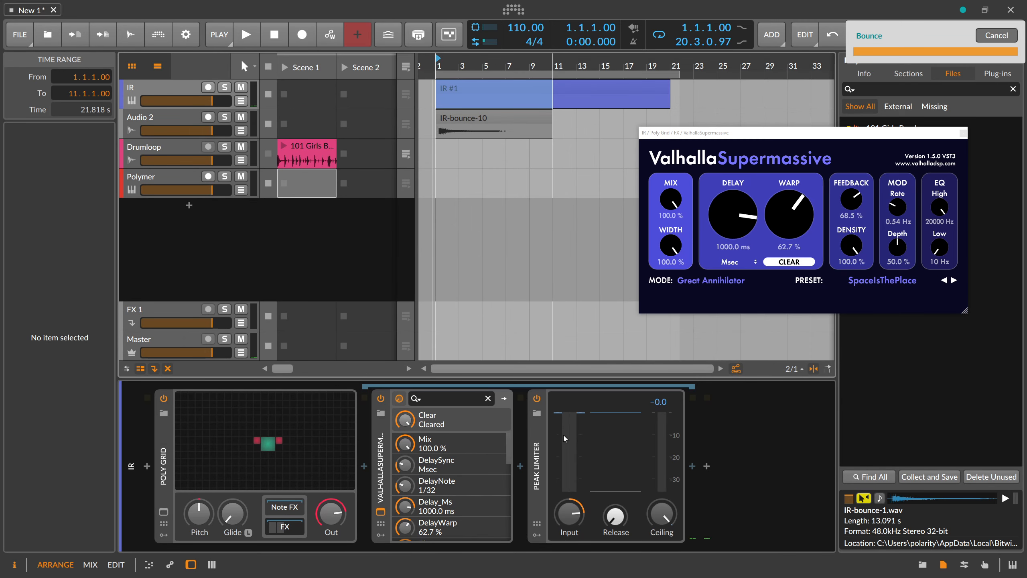
{"action": "left_click", "coordinate": [964, 133]}
Step: Select the bounced IR clip, switch solo on and off for the Audio 2 track, and select that track
{"action": "left_click", "coordinate": [436, 132]}
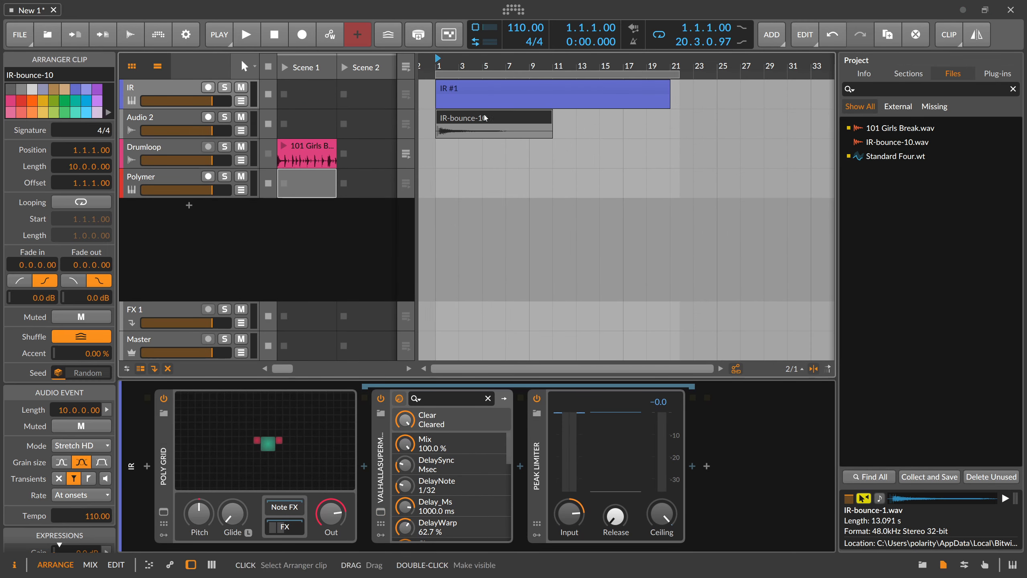
{"action": "left_click", "coordinate": [224, 117]}
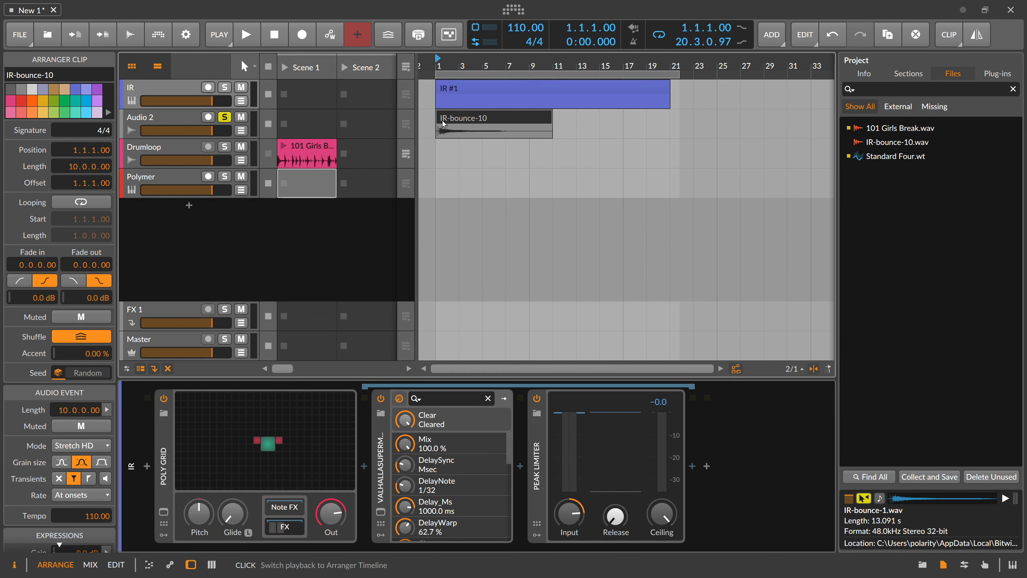
{"action": "left_click", "coordinate": [224, 117]}
{"action": "left_click", "coordinate": [188, 117]}
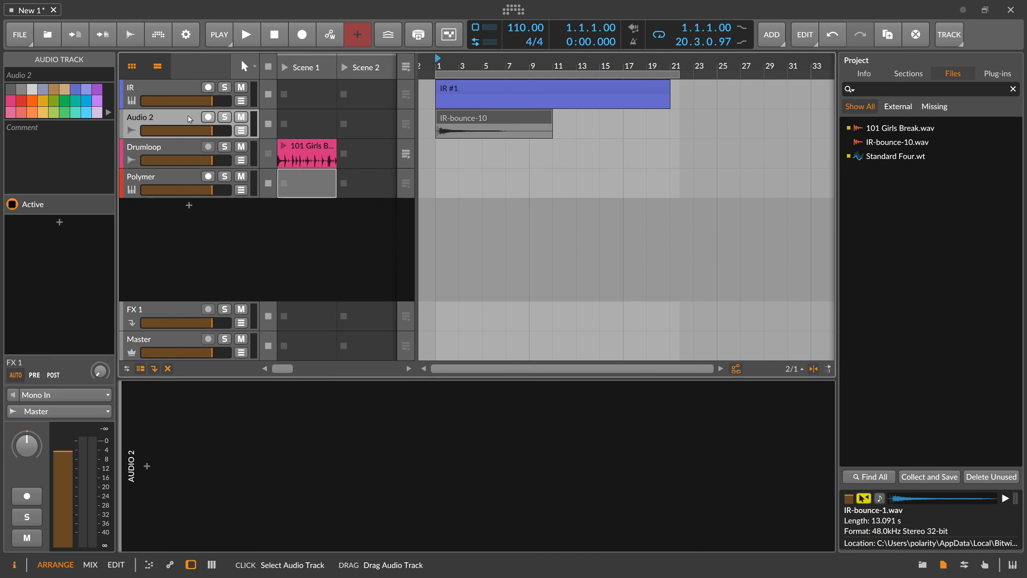
Step: Add a Convolution device after Polymer on the Polymer track
{"action": "left_click", "coordinate": [171, 174]}
{"action": "left_click", "coordinate": [719, 465]}
{"action": "type", "text": "conv"}
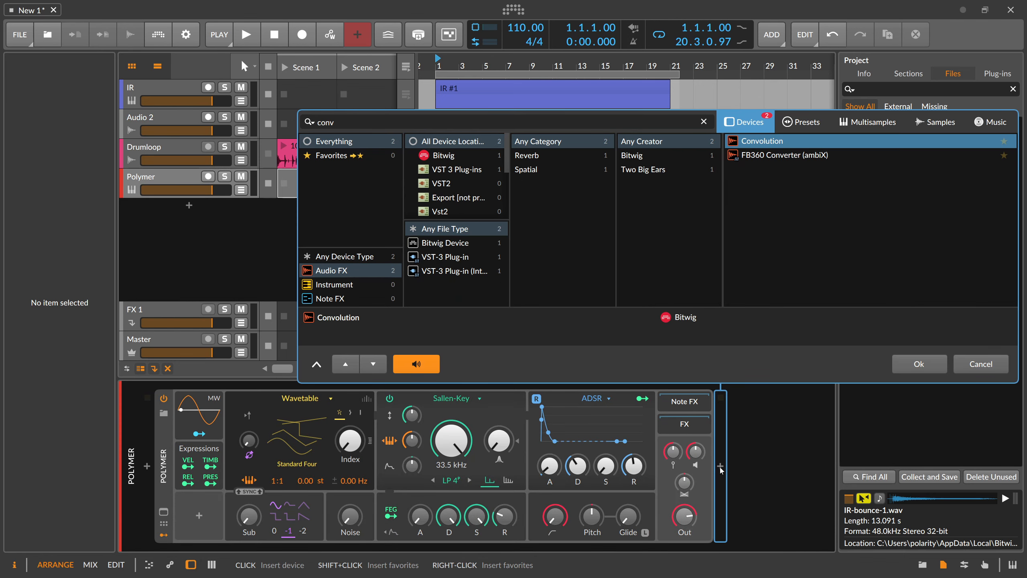
{"action": "key", "text": "Return"}
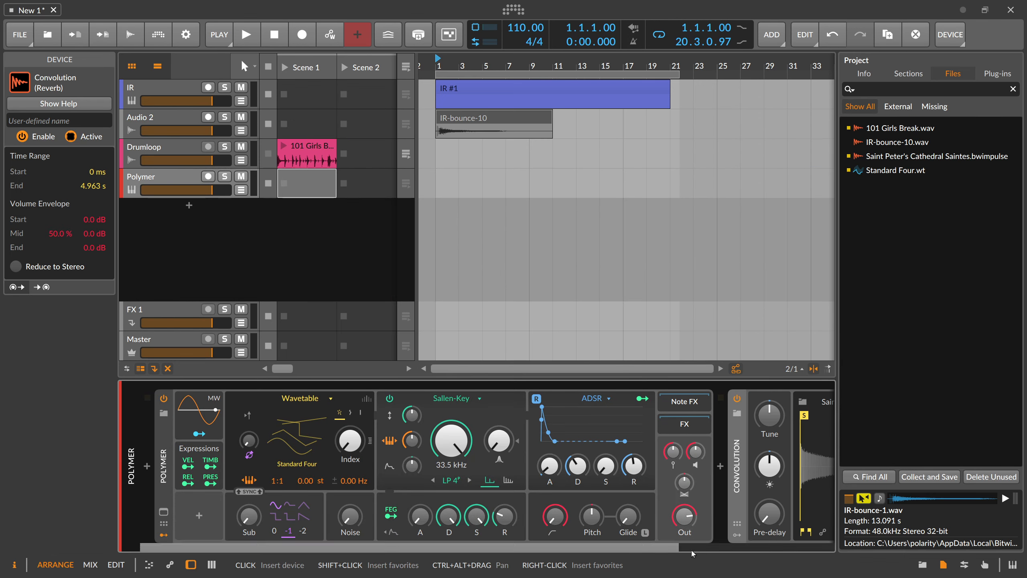
Step: Load the IR-bounce-10 clip into the Convolution as its impulse and try to fine-tune the impulse's start marker
{"action": "scroll", "coordinate": [692, 550], "scroll_direction": "right", "scroll_amount": 3}
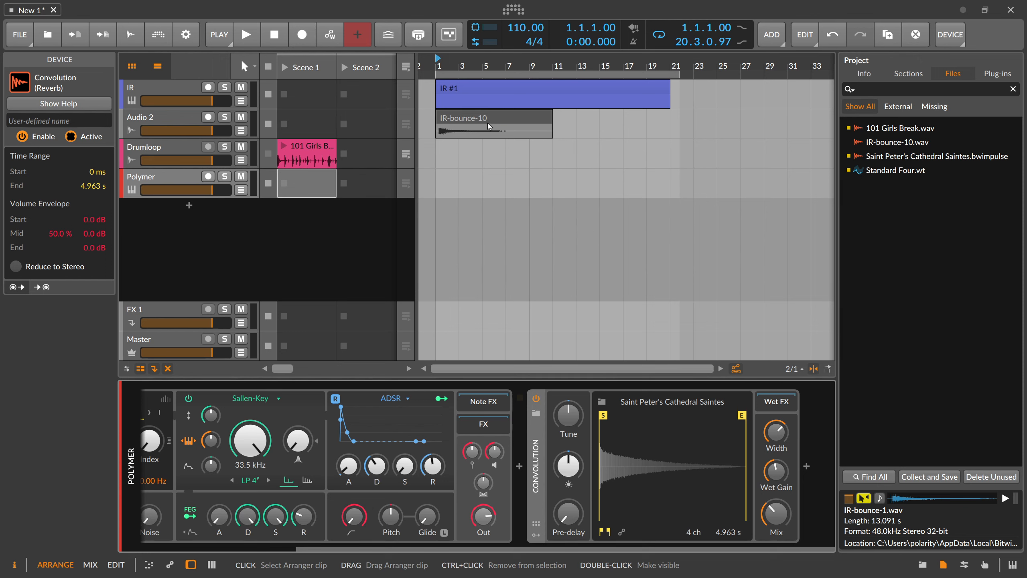
{"action": "left_click_drag", "start_coordinate": [489, 122], "coordinate": [646, 450]}
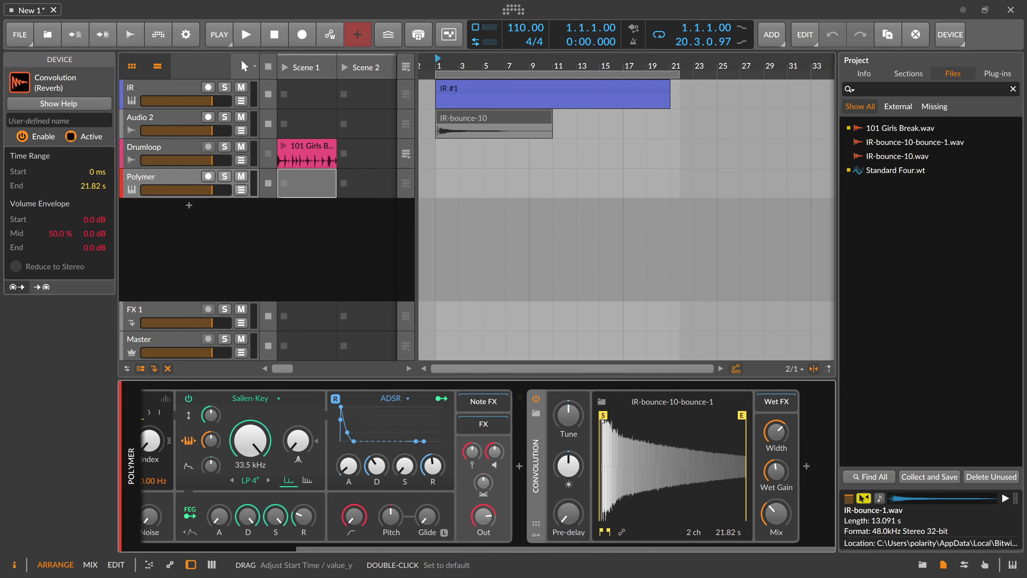
{"action": "left_click_drag", "start_coordinate": [602, 417], "coordinate": [606, 421]}
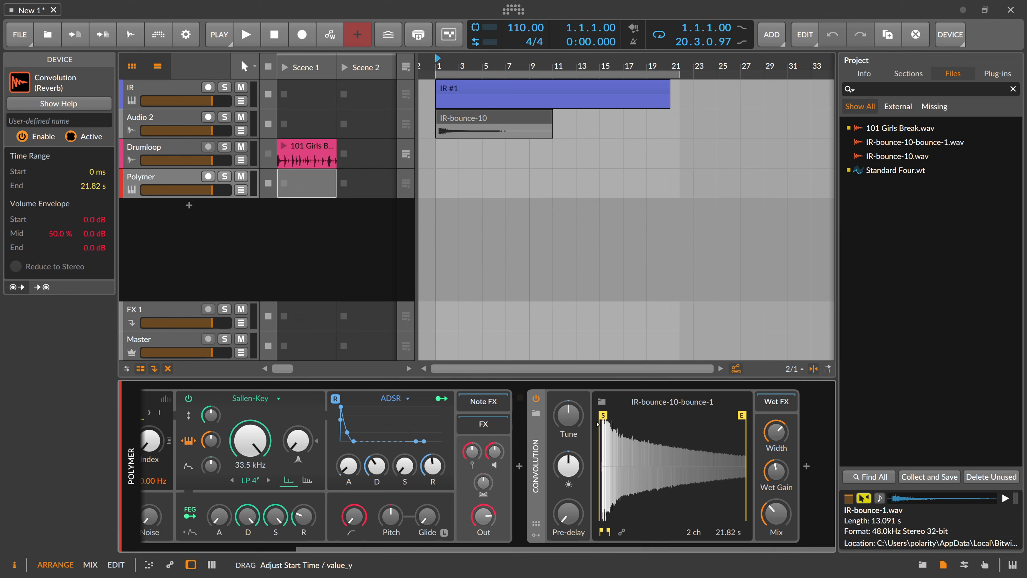
{"action": "mouse_move", "coordinate": [604, 423]}
{"action": "left_mouse_down"}
{"action": "mouse_move", "coordinate": [602, 442]}
{"action": "mouse_move", "coordinate": [603, 420]}
{"action": "left_mouse_up"}
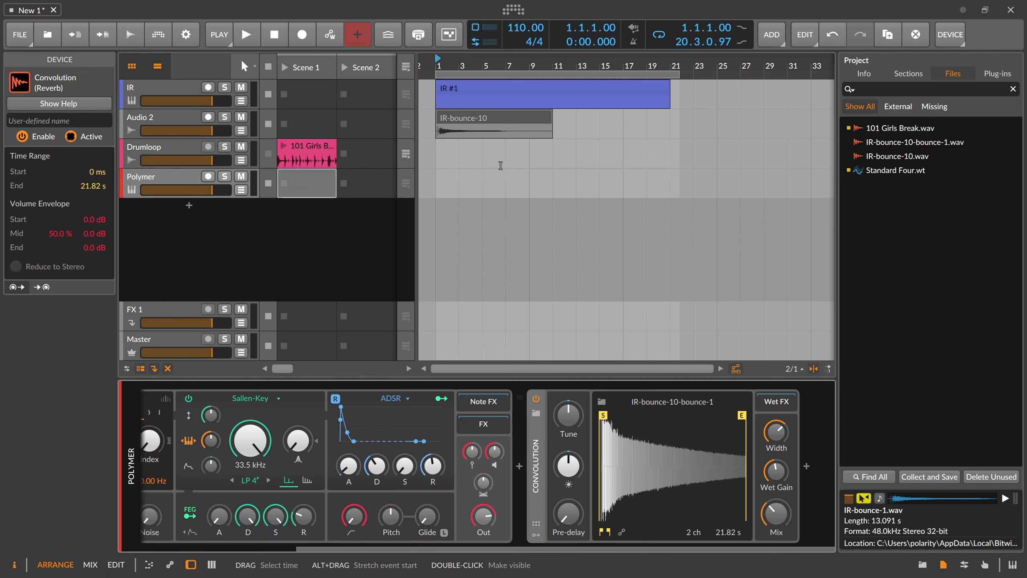
Step: Set the Convolution impulse's start to 452 ms and pull its volume envelope's end level down to −∞ dB
{"action": "left_click_drag", "start_coordinate": [604, 417], "coordinate": [602, 439]}
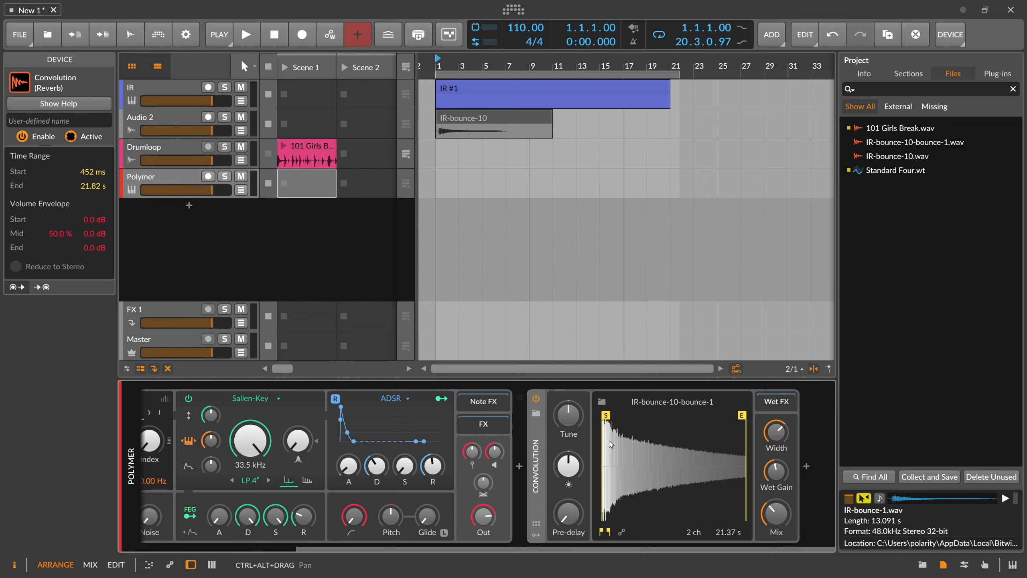
{"action": "left_click", "coordinate": [624, 530]}
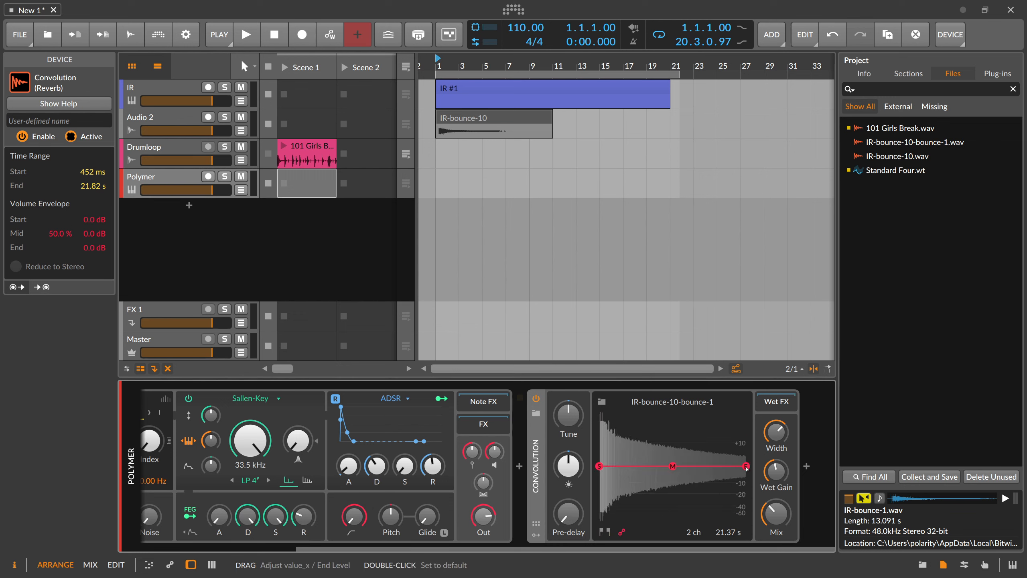
{"action": "left_click_drag", "start_coordinate": [747, 466], "coordinate": [745, 517]}
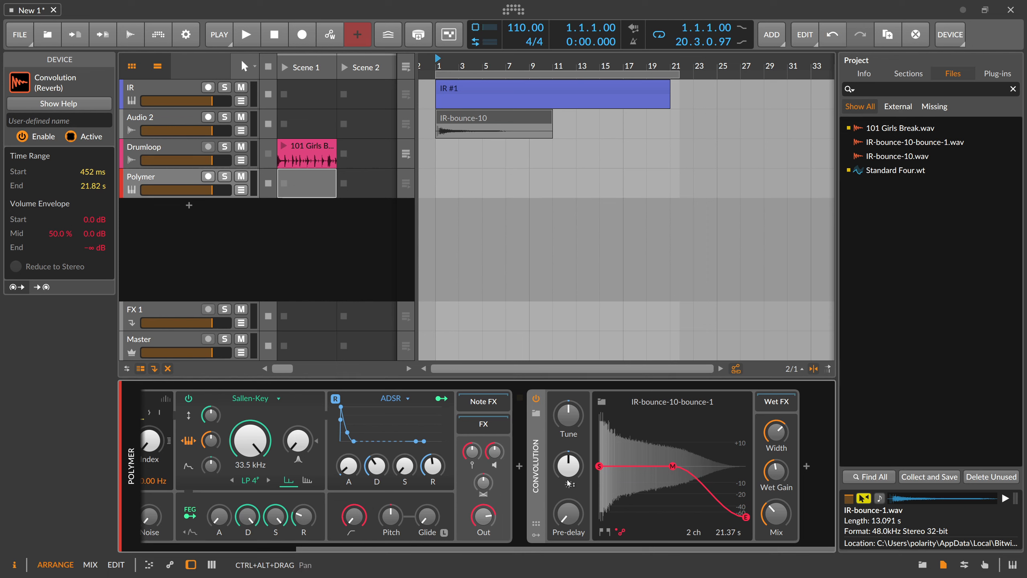
Step: Arm the Polymer track for recording and compare the Convolution's fully dry sound with a partly wet Mix
{"action": "left_click_drag", "start_coordinate": [502, 550], "coordinate": [479, 550]}
{"action": "left_click_drag", "start_coordinate": [806, 515], "coordinate": [806, 561]}
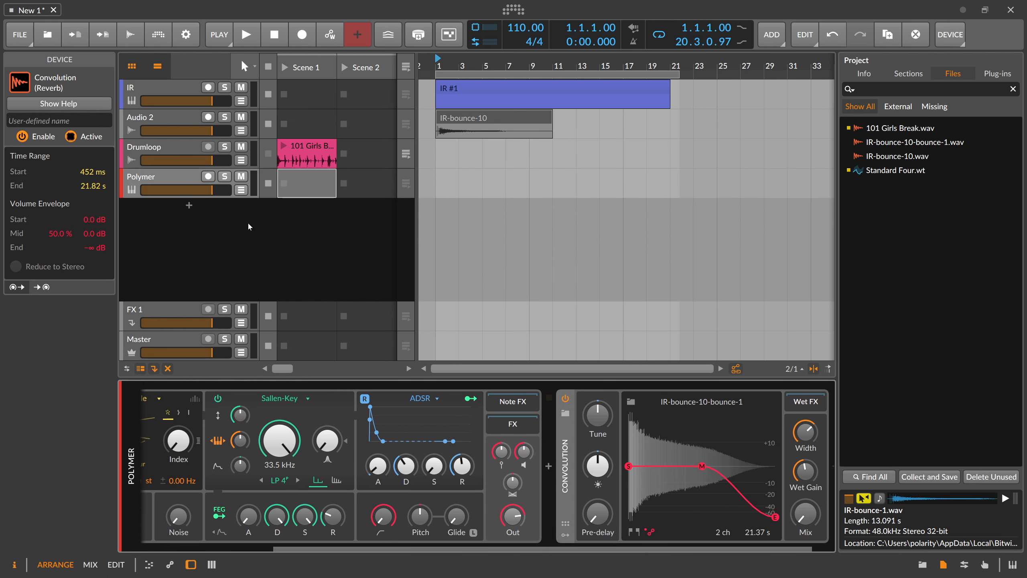
{"action": "left_click", "coordinate": [209, 177]}
{"action": "left_click_drag", "start_coordinate": [807, 519], "coordinate": [808, 493]}
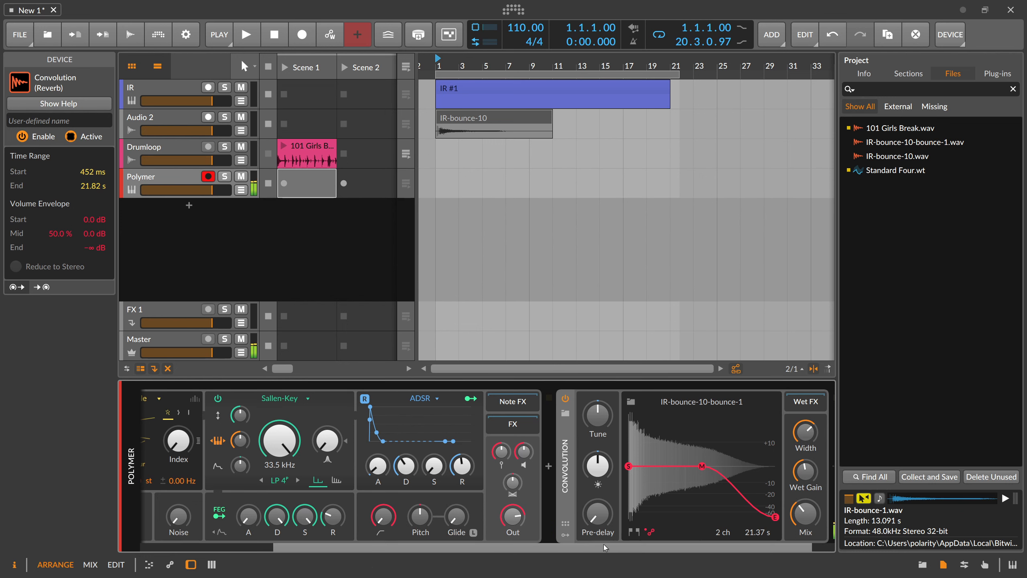
{"action": "scroll", "coordinate": [814, 433], "scroll_direction": "right", "scroll_amount": 1}
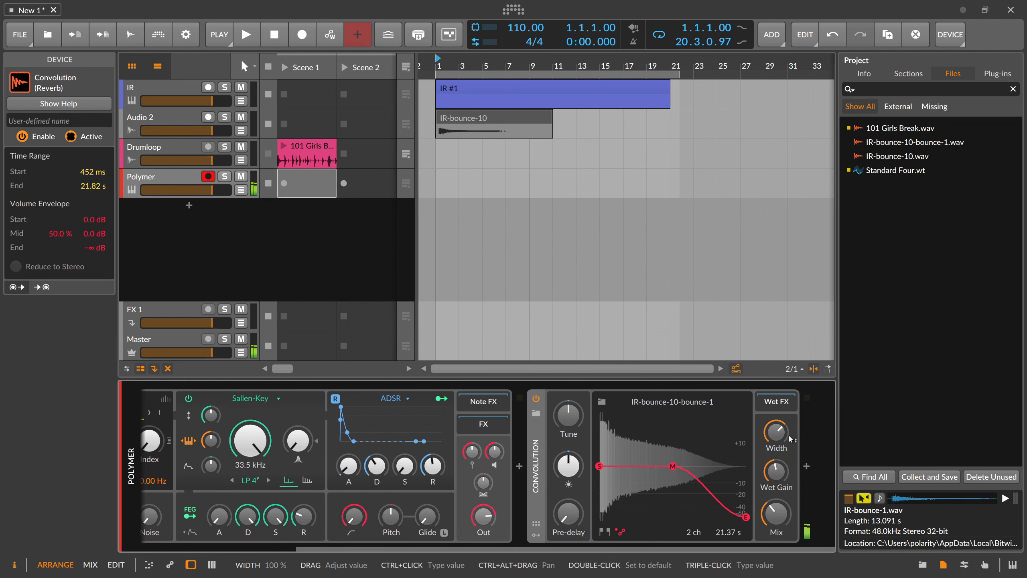
Step: Add Chorus+ to the Convolution's Wet FX chain, set its character to 8v, adjust its Depth and lower its Mix
{"action": "left_click", "coordinate": [806, 467]}
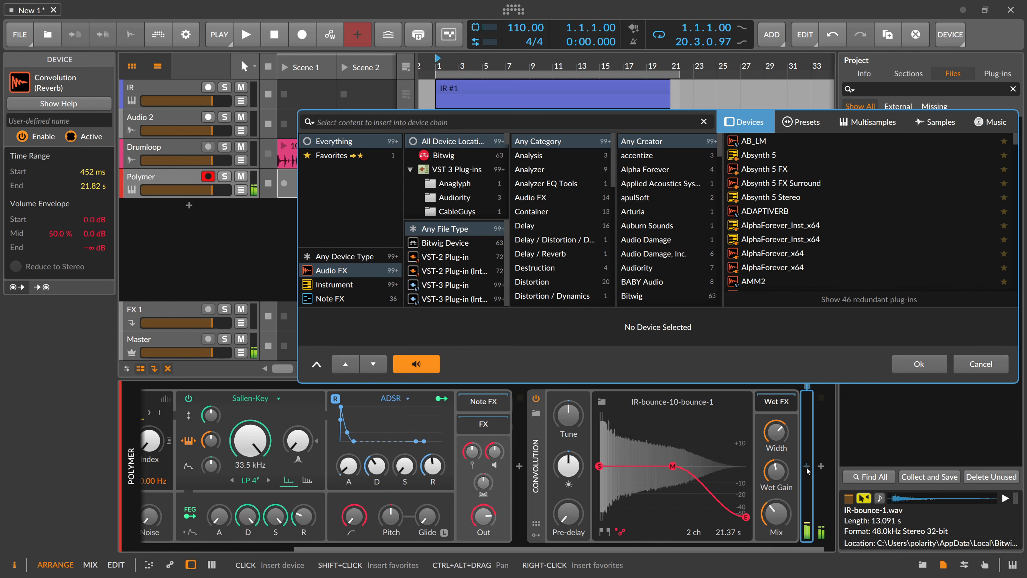
{"action": "type", "text": "cho"}
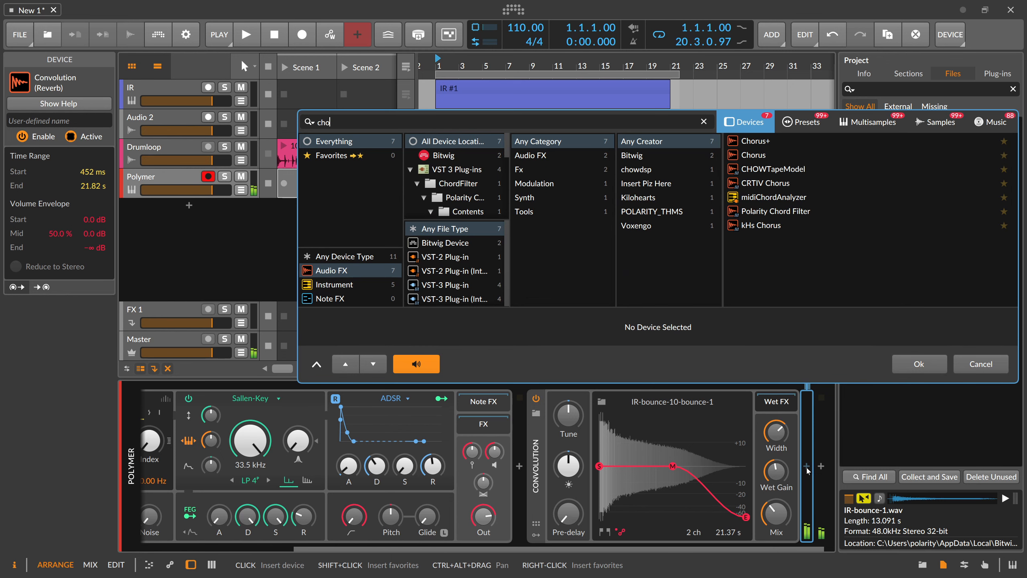
{"action": "key", "text": "Return"}
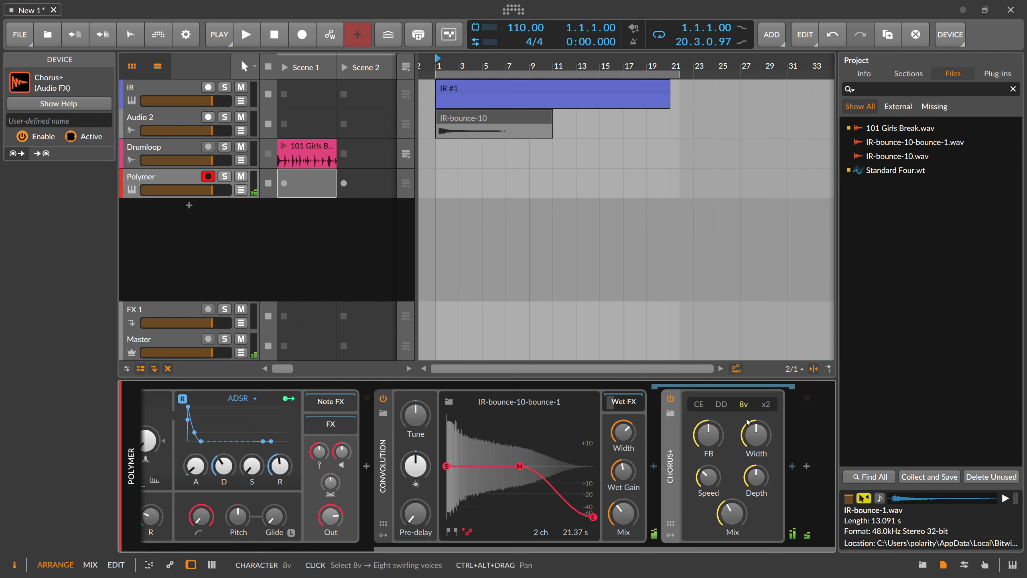
{"action": "left_click", "coordinate": [743, 403]}
{"action": "left_click_drag", "start_coordinate": [756, 476], "coordinate": [756, 481]}
{"action": "left_click_drag", "start_coordinate": [737, 505], "coordinate": [737, 532]}
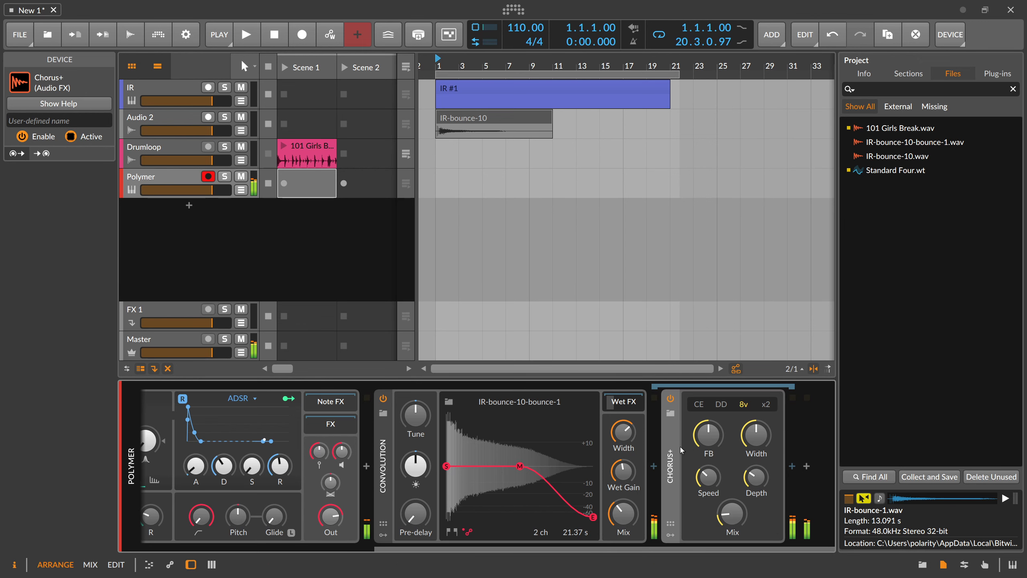
Step: Insert a Filter device before Chorus+ in the Convolution's Wet FX chain
{"action": "left_click", "coordinate": [654, 467]}
{"action": "type", "text": "fil"}
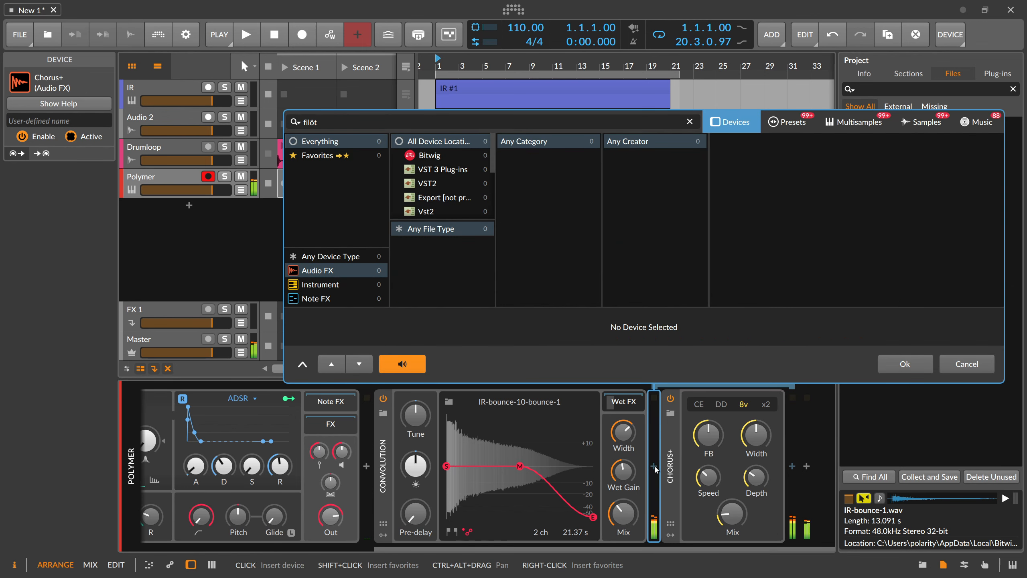
{"action": "key", "text": "Return"}
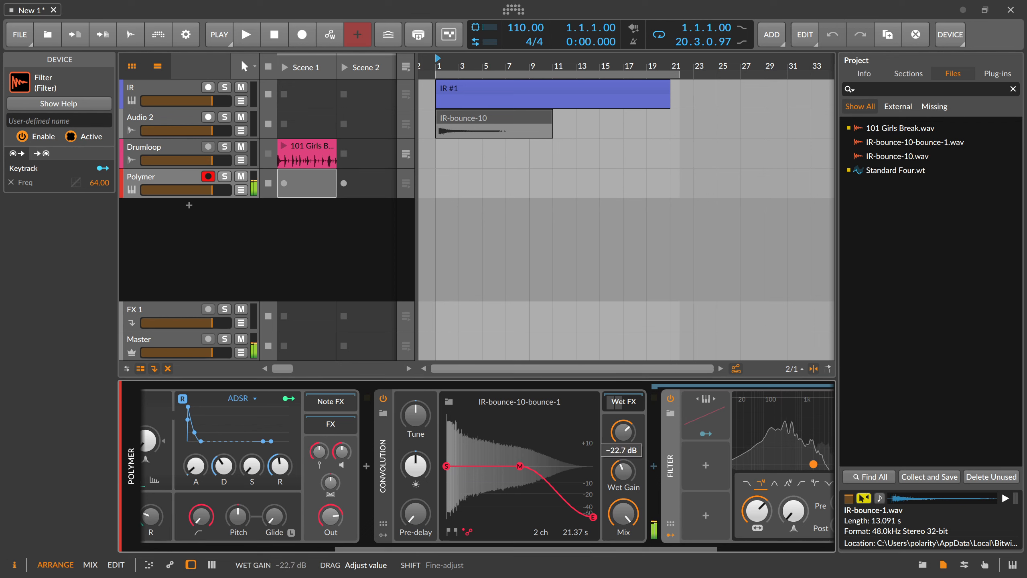
Step: Set the Convolution's Wet Gain to −22.9 dB and fine-tune its Mix
{"action": "left_click_drag", "start_coordinate": [623, 471], "coordinate": [624, 472]}
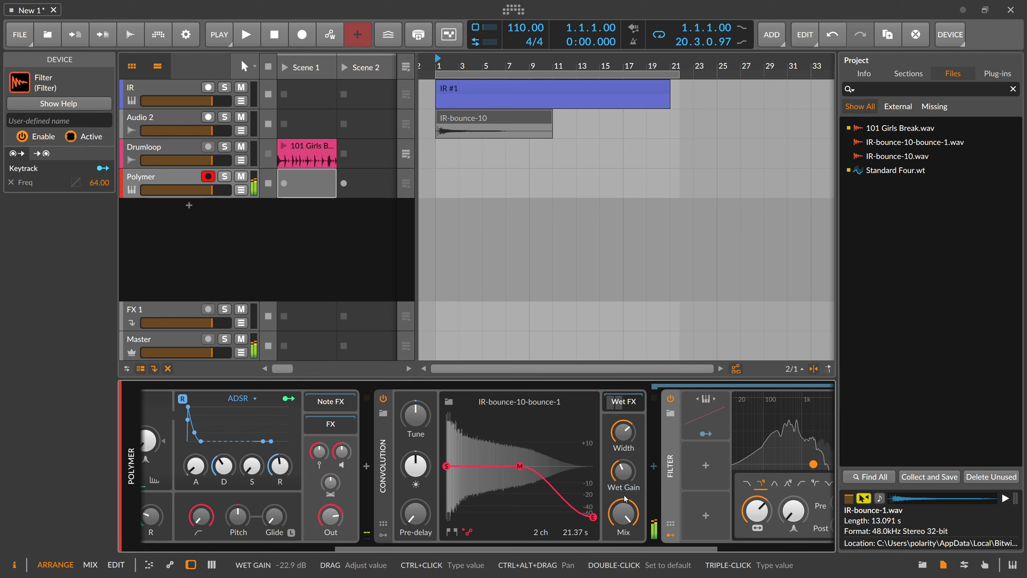
{"action": "left_click_drag", "start_coordinate": [625, 509], "coordinate": [625, 518]}
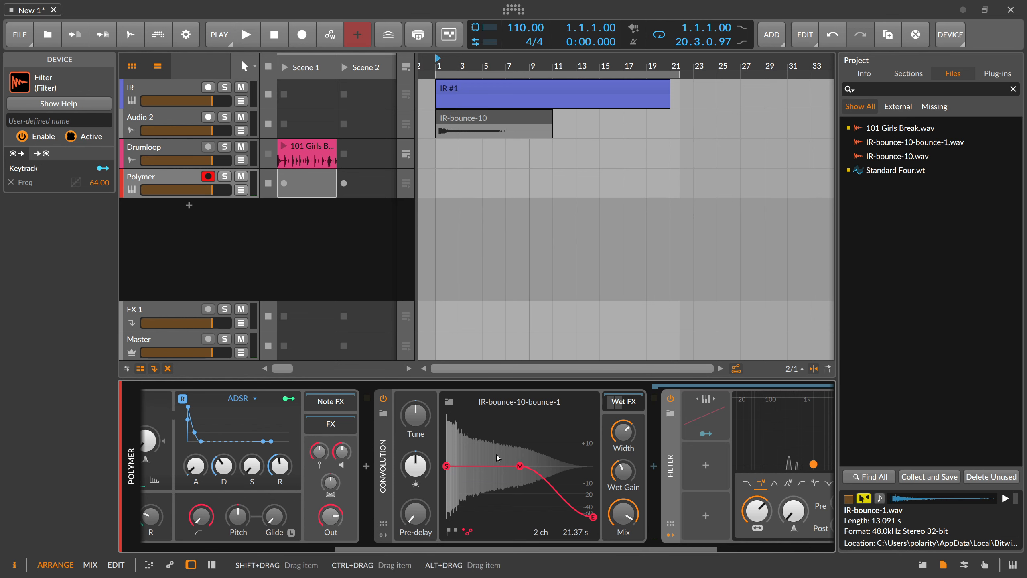
{"action": "left_click_drag", "start_coordinate": [416, 548], "coordinate": [459, 548]}
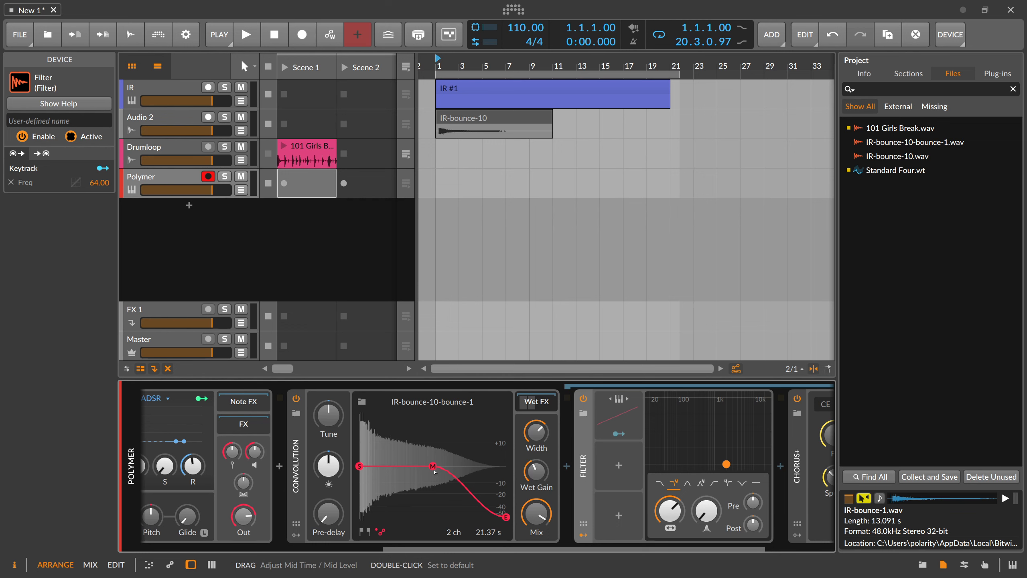
Step: Delete ValhallaSupermassive from the IR track's device chain
{"action": "left_click", "coordinate": [180, 88]}
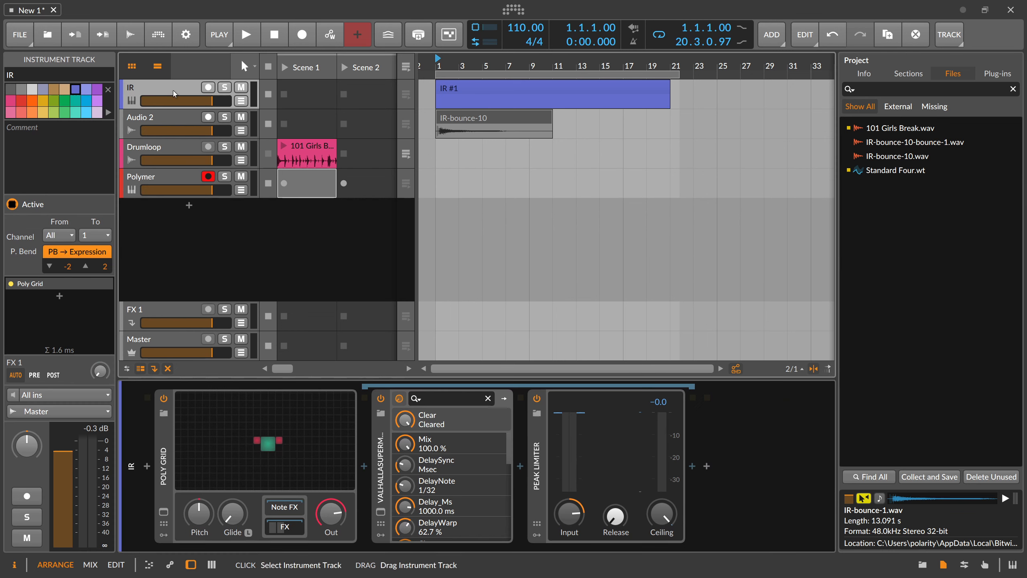
{"action": "left_click", "coordinate": [388, 477]}
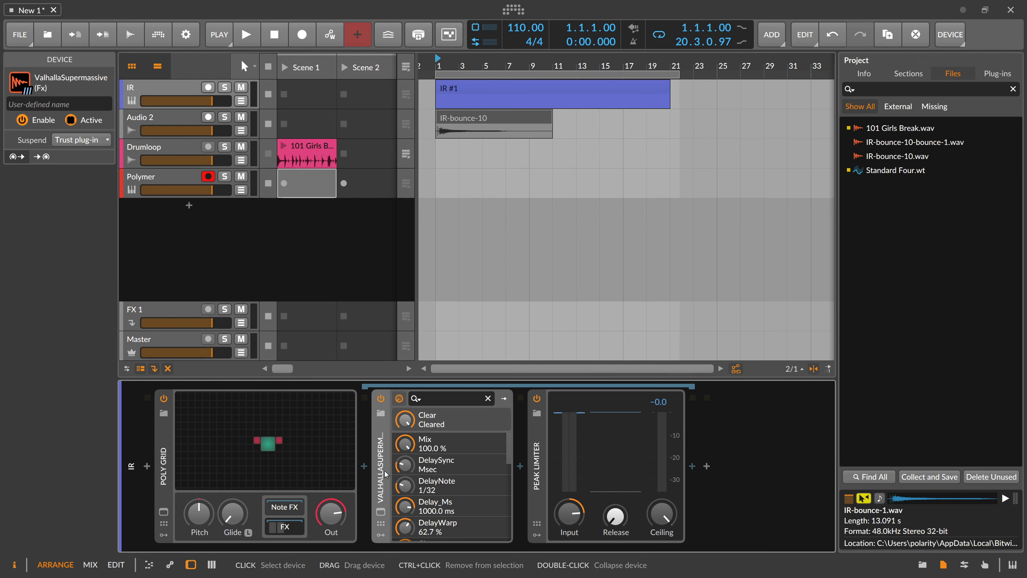
{"action": "key", "text": "Delete"}
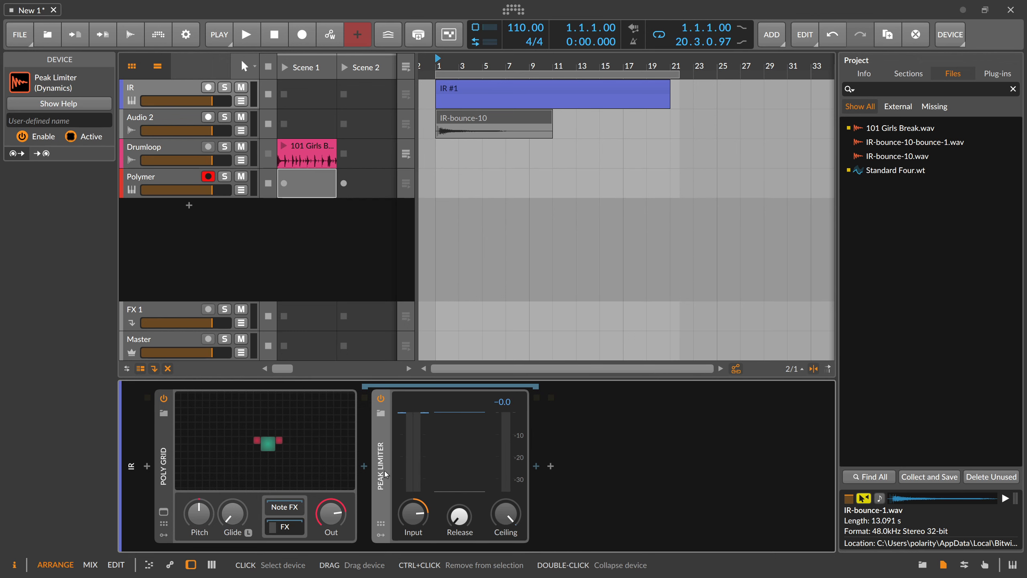
Step: Open the IR track's Poly Grid and place two Triggers modules, one above the other, beside the AD envelope
{"action": "left_click", "coordinate": [318, 446]}
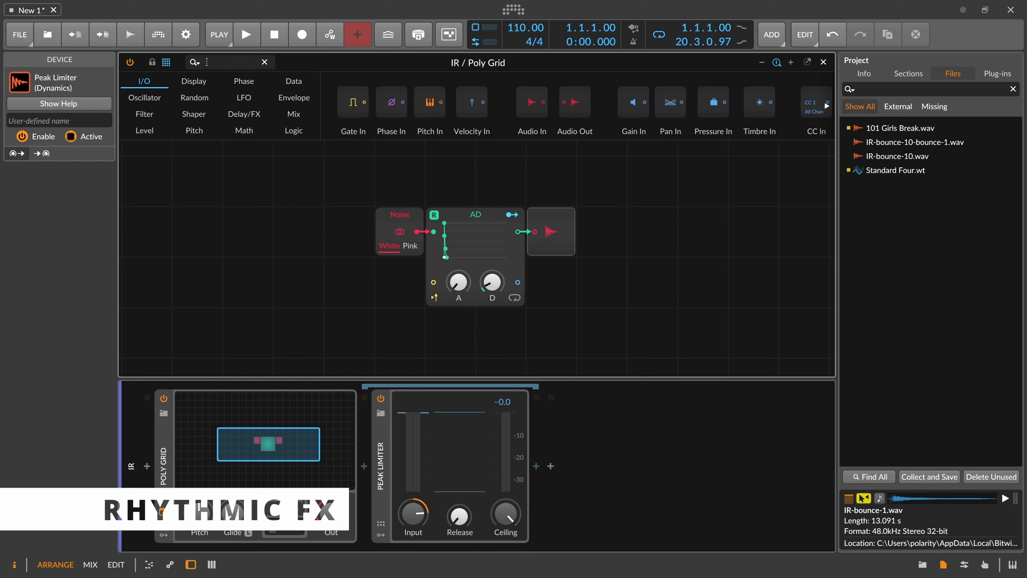
{"action": "type", "text": "tra"}
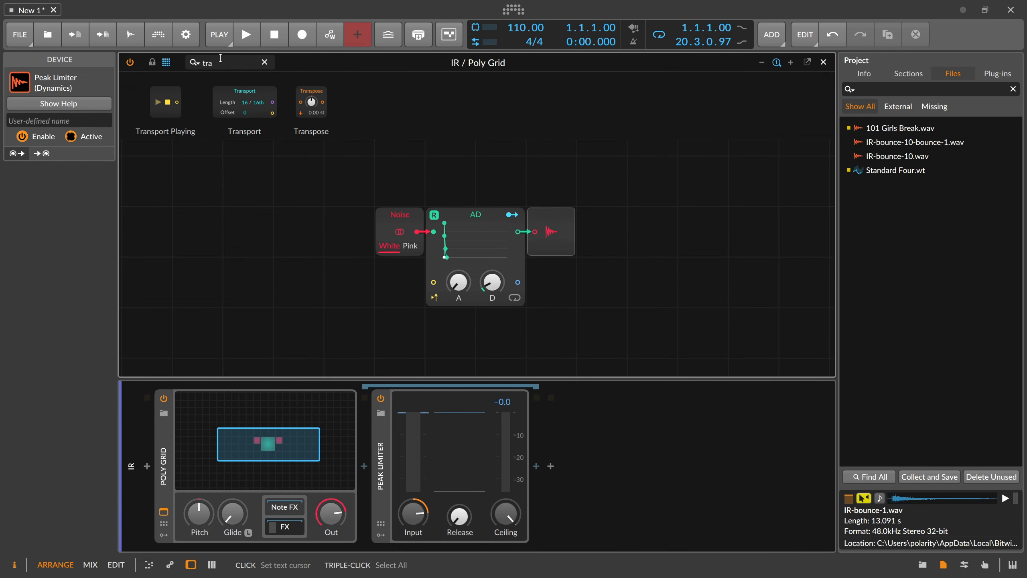
{"action": "key", "text": "BackSpace"}
{"action": "key", "text": "BackSpace"}
{"action": "key", "text": "BackSpace"}
{"action": "type", "text": "trigger"}
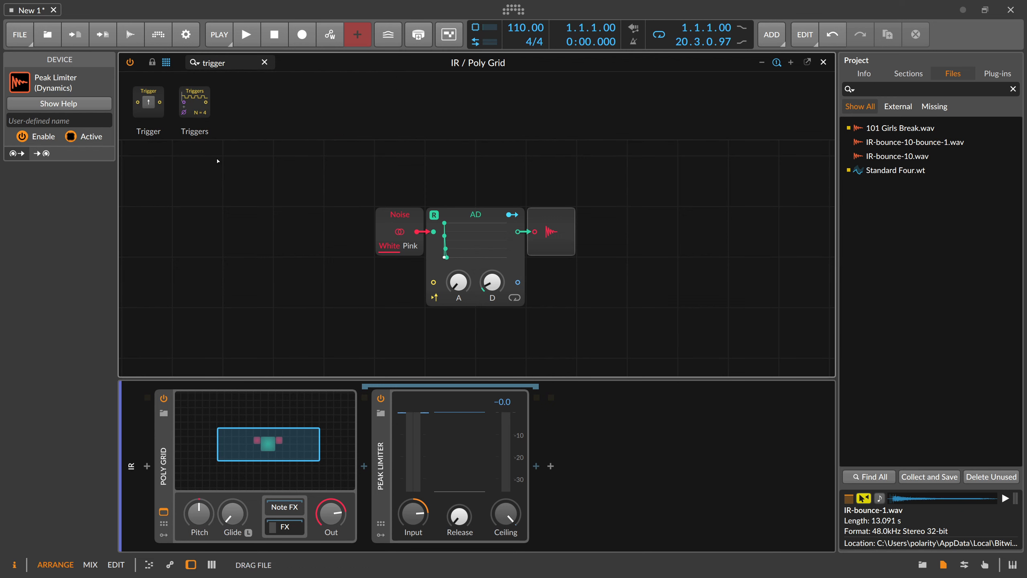
{"action": "left_click_drag", "start_coordinate": [195, 101], "coordinate": [296, 331]}
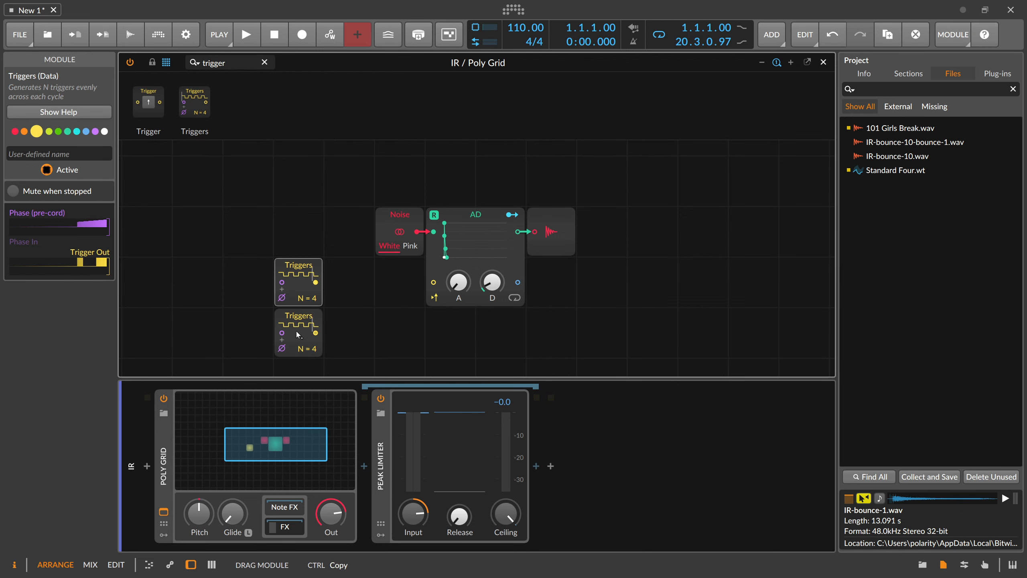
Step: Add a Clock Quantize module fed by both Triggers, wire it to the AD's trigger input and switch its output to T
{"action": "type", "text": "clock"}
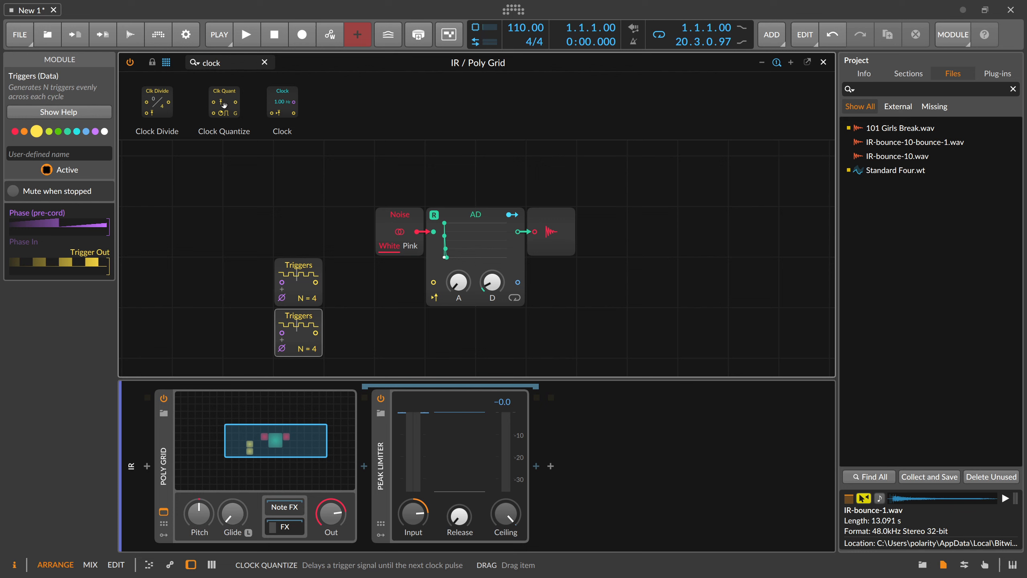
{"action": "left_click_drag", "start_coordinate": [223, 101], "coordinate": [332, 283]}
{"action": "left_click_drag", "start_coordinate": [315, 332], "coordinate": [433, 282]}
{"action": "left_click", "coordinate": [366, 298]}
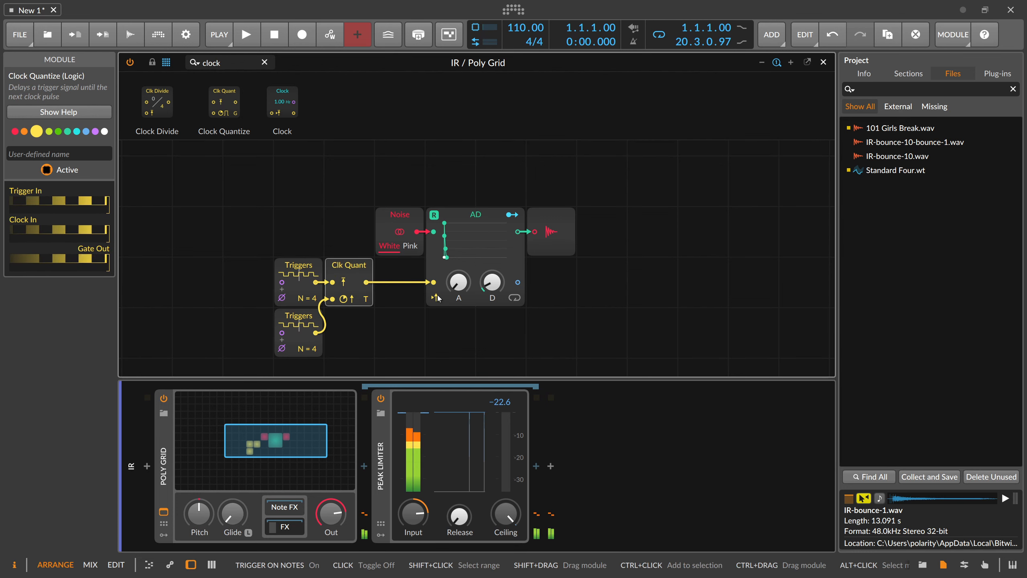
Step: Insert a Select module before the AD, controlled by Transport Playing, with Clock Quantize on its second input, and test playback
{"action": "double_click", "coordinate": [211, 62]}
{"action": "type", "text": "selec"}
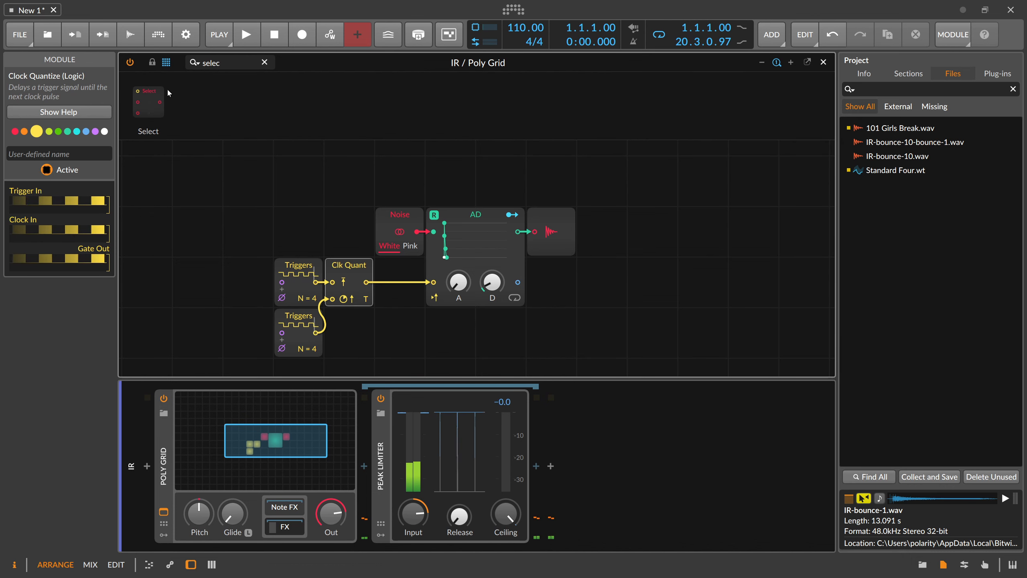
{"action": "left_click_drag", "start_coordinate": [148, 101], "coordinate": [382, 279]}
{"action": "left_click_drag", "start_coordinate": [222, 64], "coordinate": [135, 60]}
{"action": "type", "text": "play"}
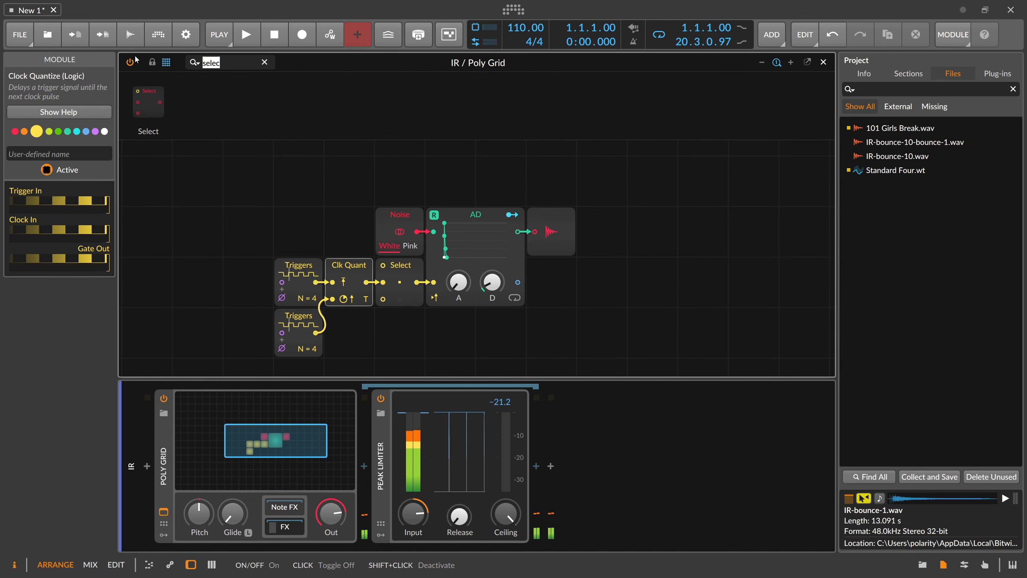
{"action": "left_click_drag", "start_coordinate": [167, 104], "coordinate": [383, 299]}
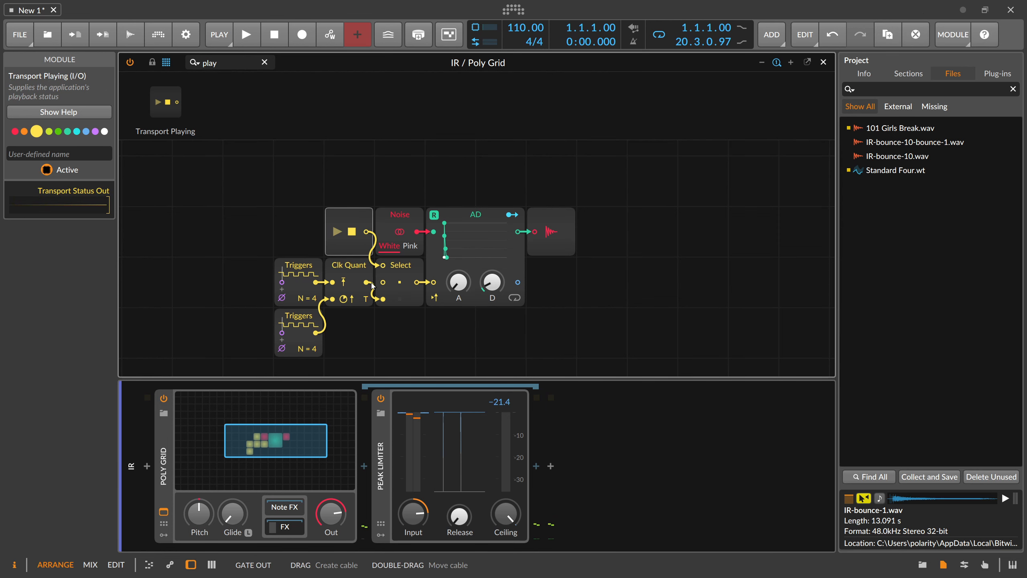
{"action": "key", "text": "space"}
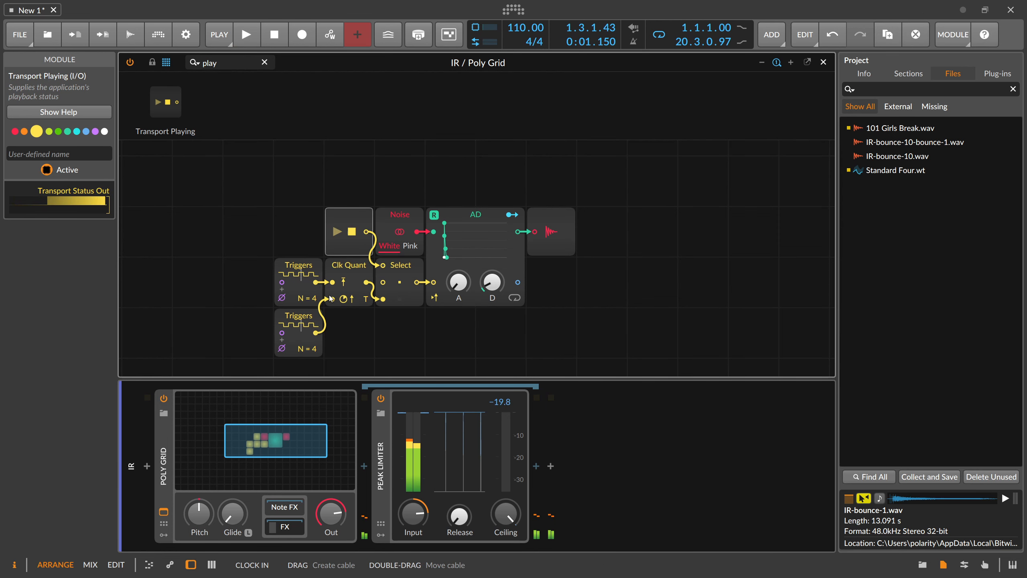
Step: Close the Poly Grid editor, delete the Audio 2 track and disarm the Polymer track
{"action": "left_click", "coordinate": [823, 62]}
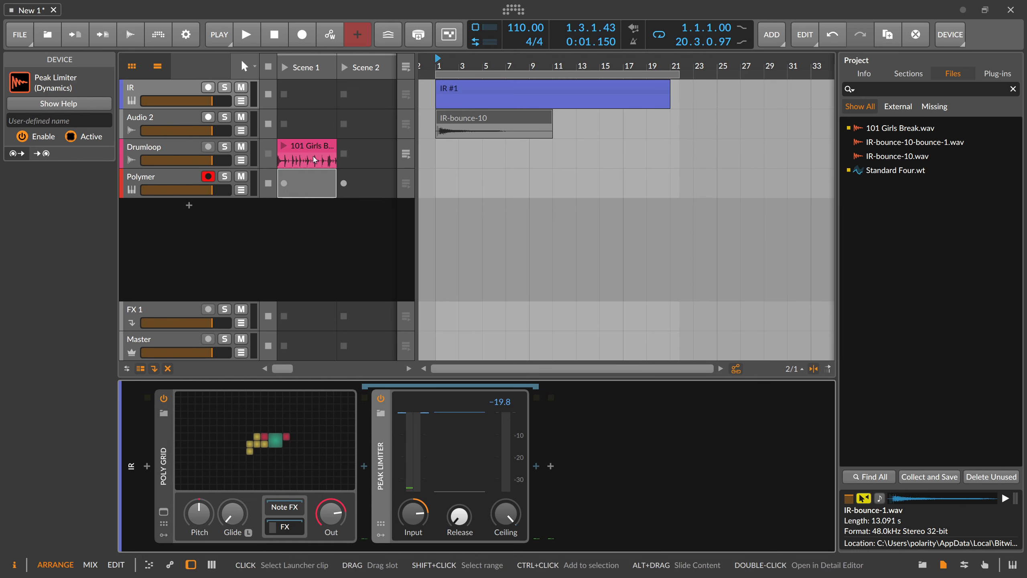
{"action": "left_click", "coordinate": [184, 123]}
{"action": "key", "text": "Delete"}
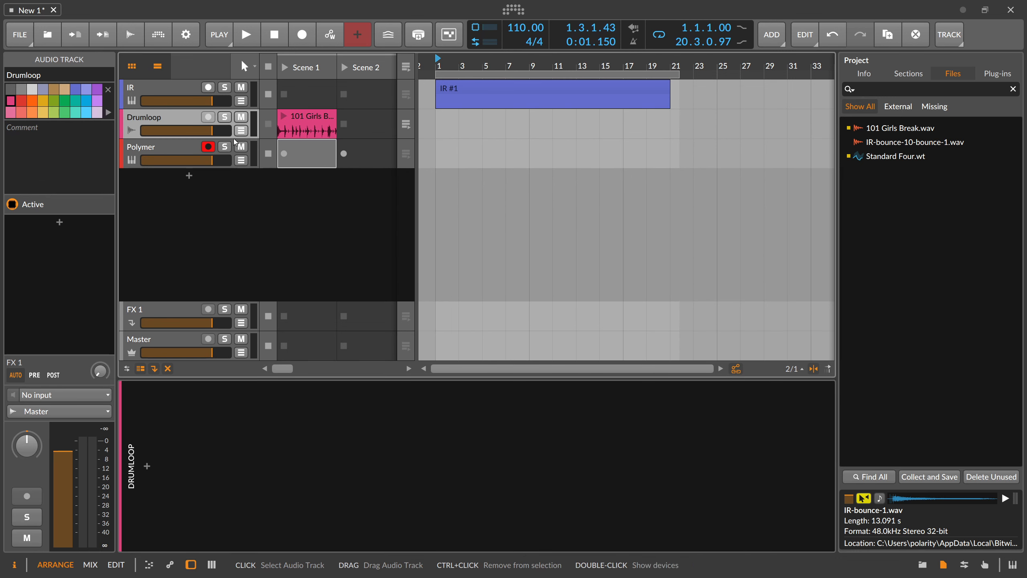
{"action": "left_click", "coordinate": [207, 149]}
Step: Reopen the IR track's Poly Grid and, during playback, set the upper Triggers to N = 7 and the AD decay to about 3.98 ms
{"action": "left_click", "coordinate": [183, 89]}
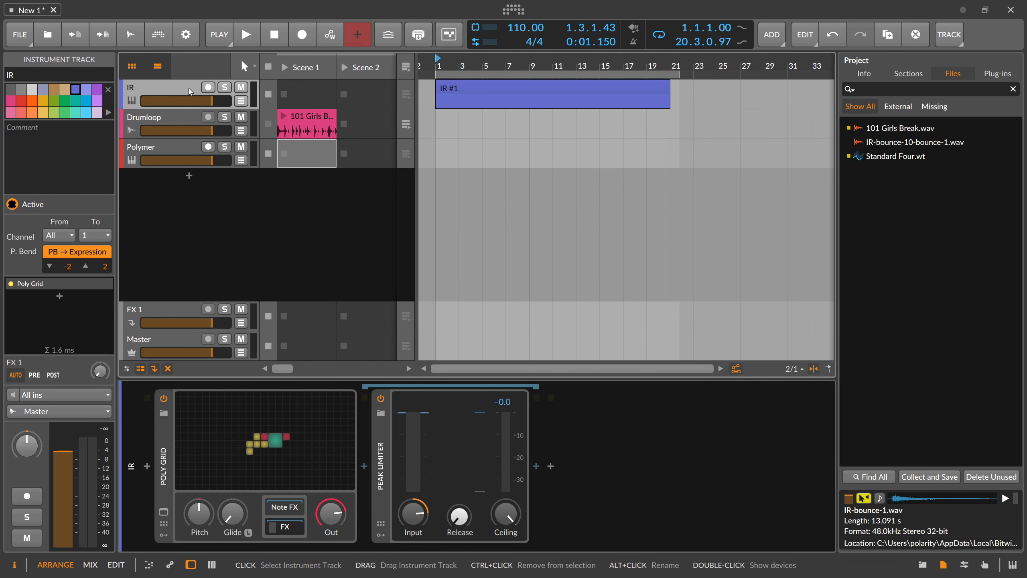
{"action": "left_click", "coordinate": [285, 434]}
{"action": "key", "text": "space"}
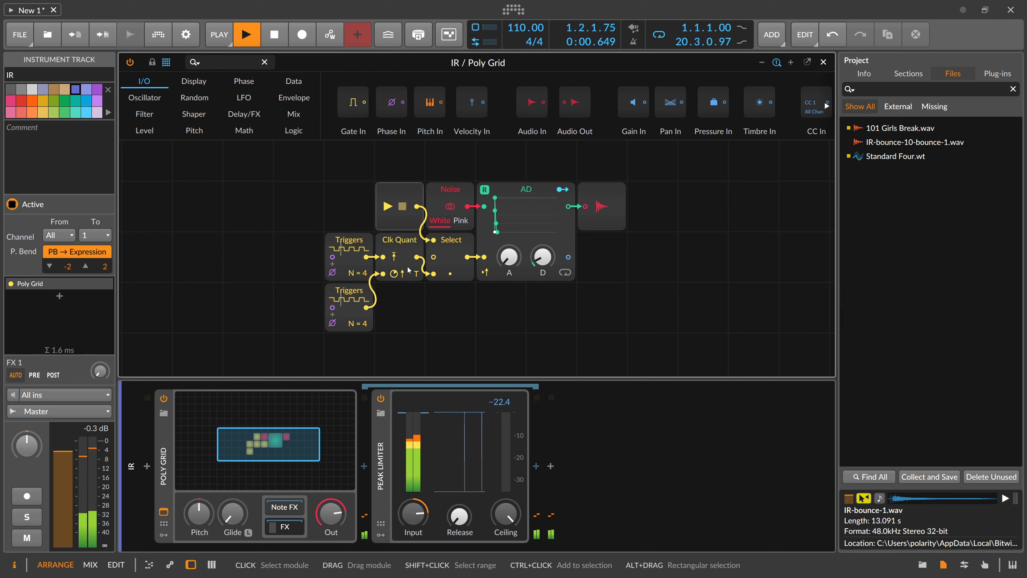
{"action": "left_click_drag", "start_coordinate": [357, 273], "coordinate": [357, 261]}
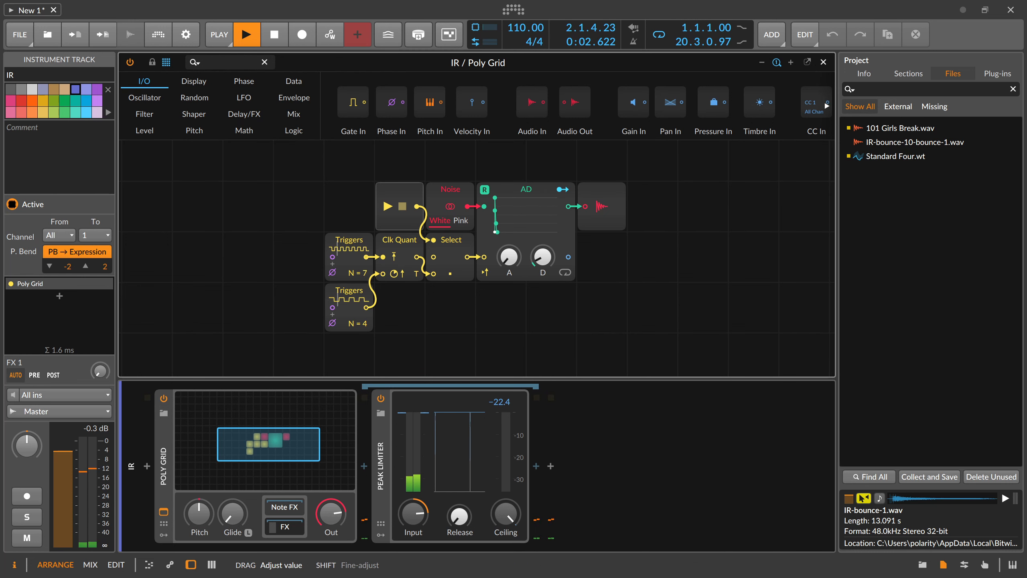
{"action": "left_click_drag", "start_coordinate": [543, 256], "coordinate": [543, 260]}
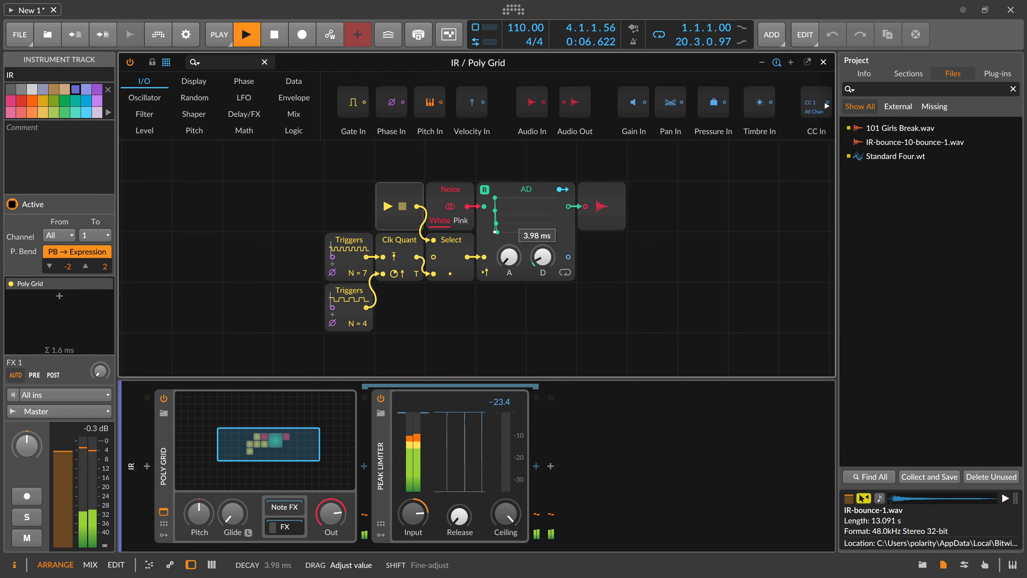
{"action": "key", "text": "space"}
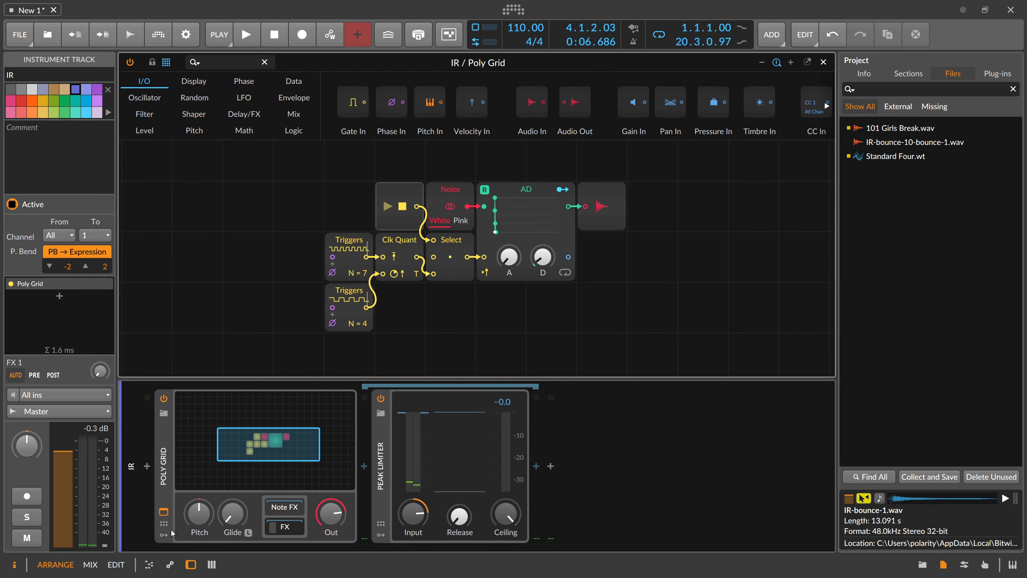
Step: Add a Random modulator to the Poly Grid device, map it to the AD decay with an amount of 0.171 and test playback
{"action": "left_click", "coordinate": [164, 534]}
{"action": "left_click", "coordinate": [185, 416]}
{"action": "type", "text": "ra"}
{"action": "key", "text": "Down"}
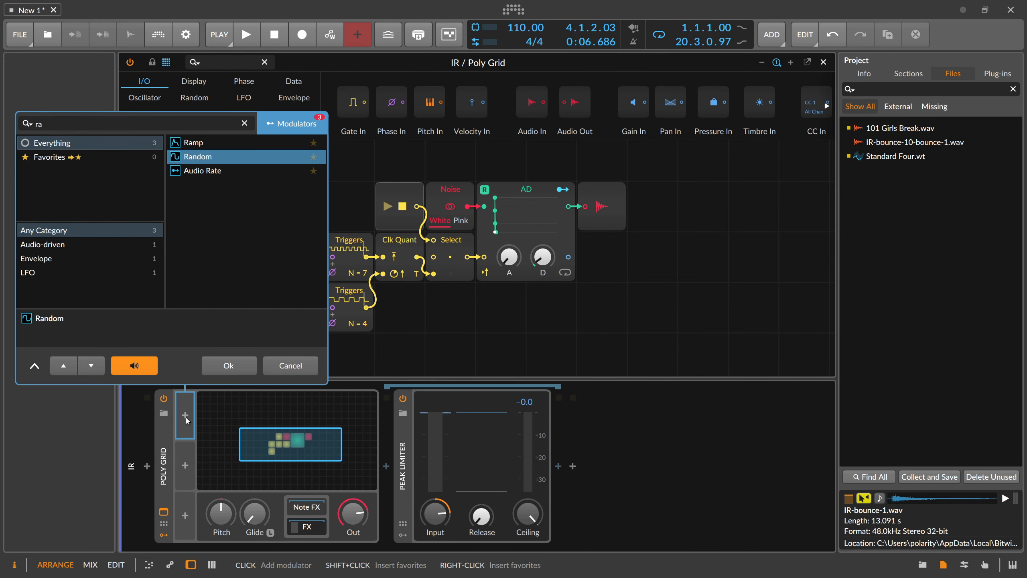
{"action": "key", "text": "Return"}
{"action": "left_click", "coordinate": [198, 433]}
{"action": "left_click_drag", "start_coordinate": [543, 257], "coordinate": [543, 232]}
{"action": "left_click", "coordinate": [199, 433]}
{"action": "left_click", "coordinate": [219, 416]}
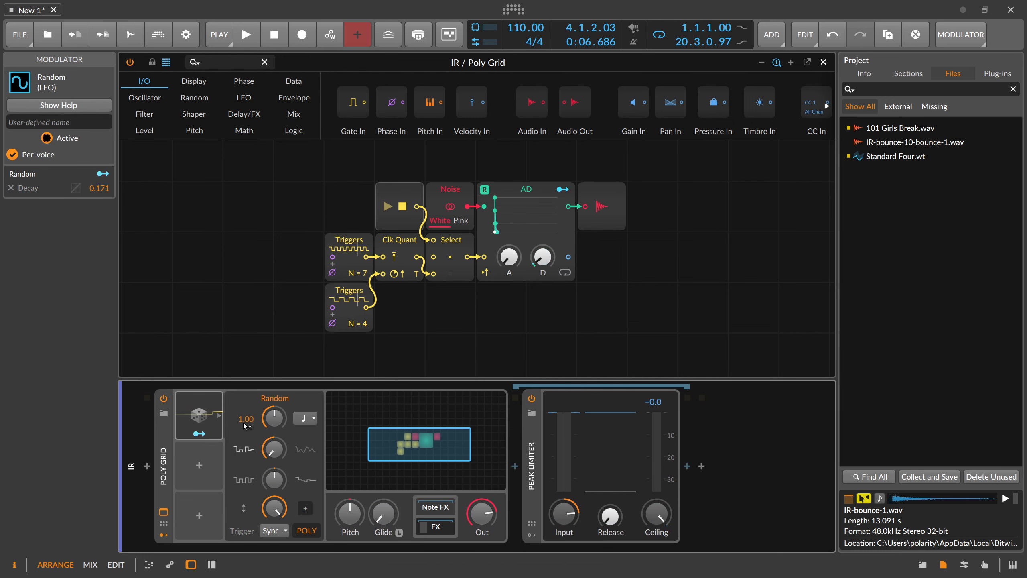
{"action": "key", "text": "space"}
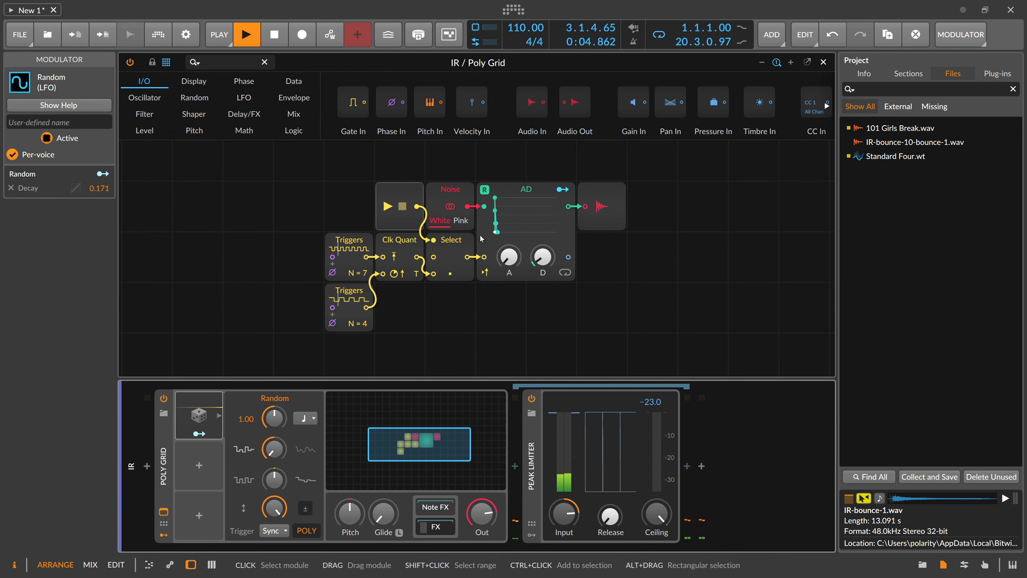
{"action": "key", "text": "space"}
Step: Insert a Pan module between the AD and the audio output
{"action": "left_click", "coordinate": [222, 63]}
{"action": "type", "text": "pan"}
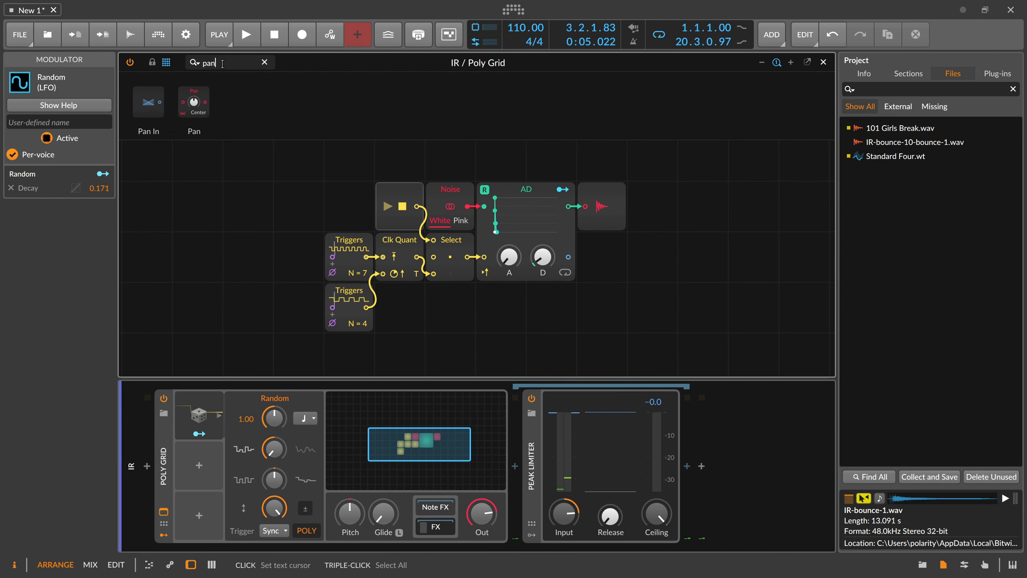
{"action": "left_click_drag", "start_coordinate": [194, 102], "coordinate": [602, 192]}
Step: Duplicate the Random modulator, map the copy to Pan by 0.291 and make it smooth and bipolar with the Free trigger mode
{"action": "left_click", "coordinate": [208, 418]}
{"action": "key", "text": "ctrl+d"}
{"action": "left_click", "coordinate": [205, 484]}
{"action": "left_click", "coordinate": [214, 483]}
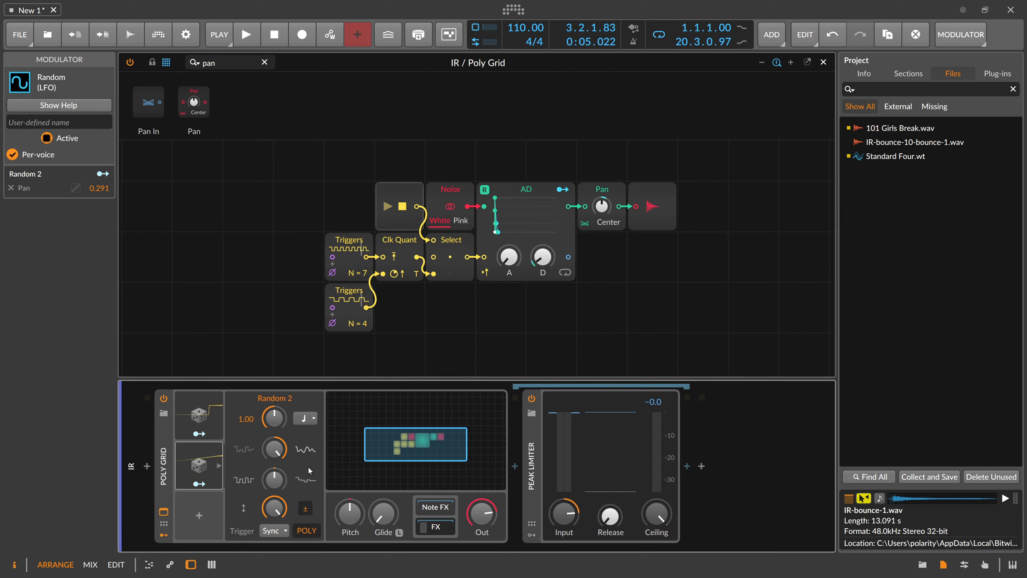
{"action": "left_click", "coordinate": [274, 530]}
{"action": "left_click", "coordinate": [295, 483]}
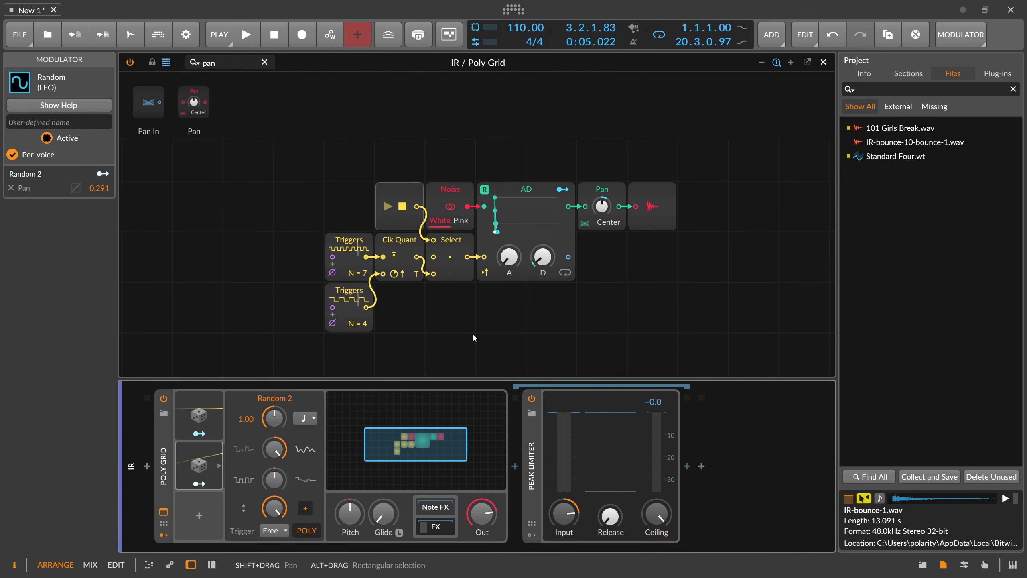
Step: During playback, set the Peak Limiter's input gain to about +1.1 dB
{"action": "key", "text": "space"}
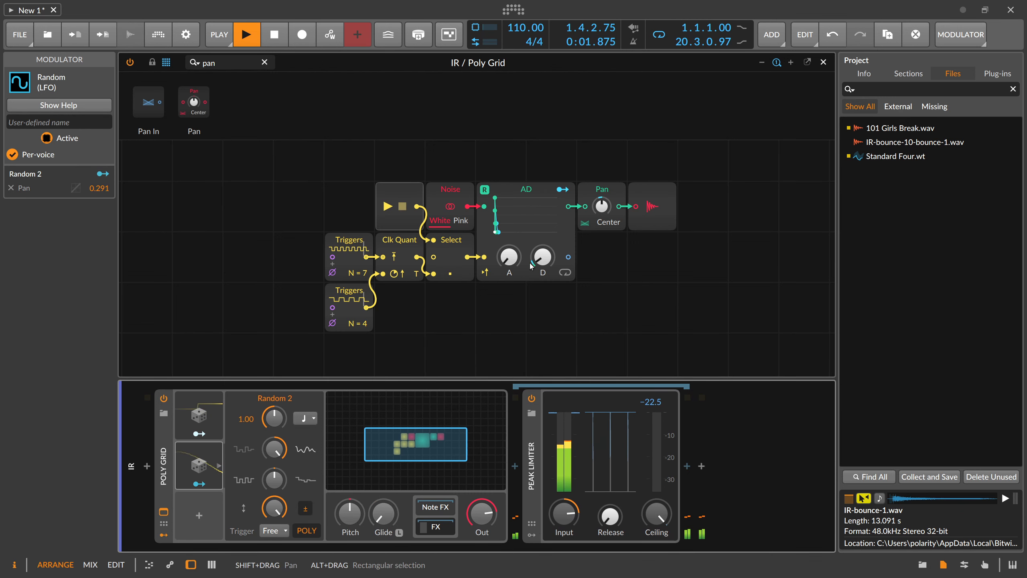
{"action": "left_click_drag", "start_coordinate": [543, 251], "coordinate": [543, 250]}
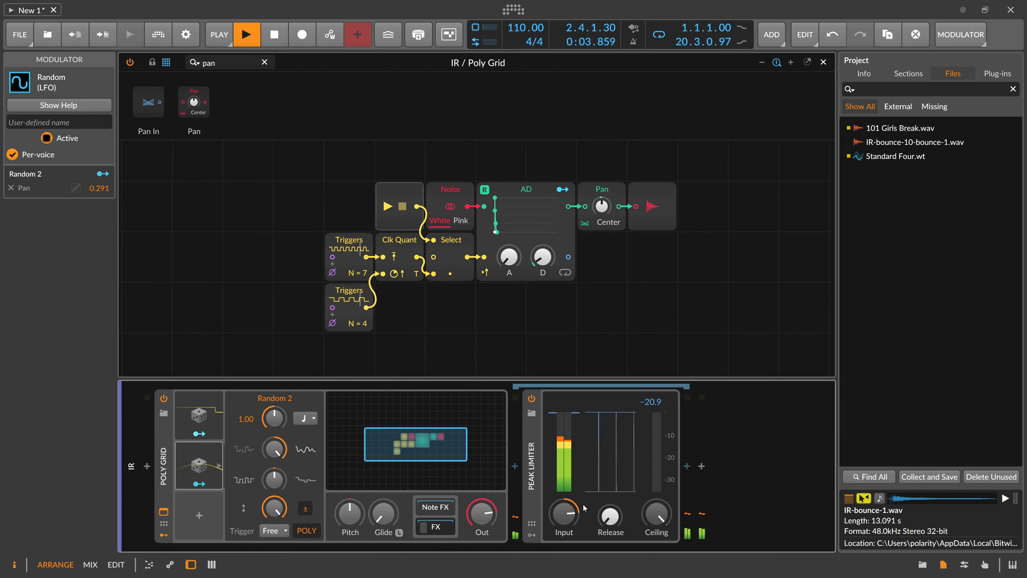
{"action": "left_click_drag", "start_coordinate": [564, 513], "coordinate": [564, 500]}
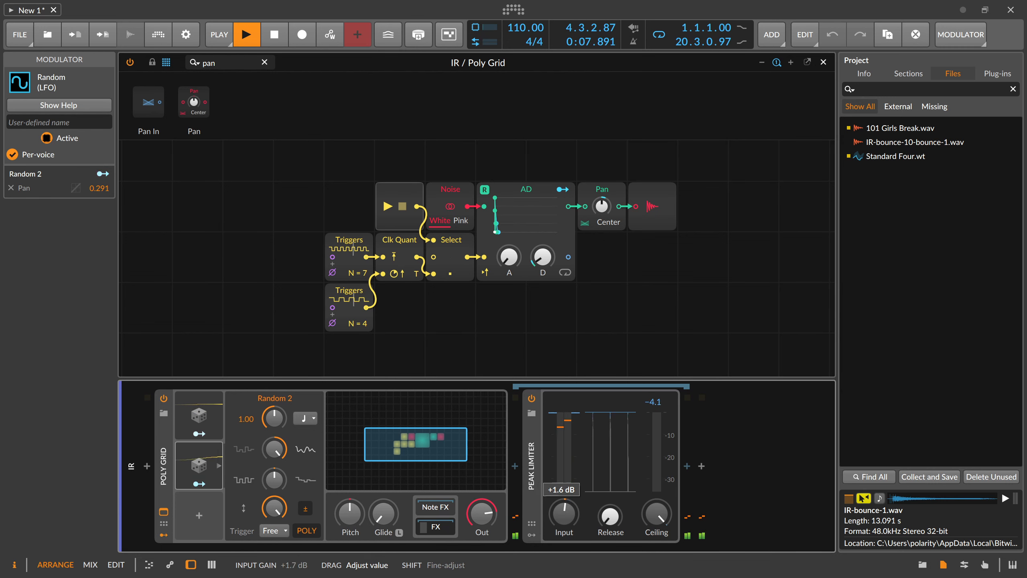
{"action": "left_click_drag", "start_coordinate": [564, 514], "coordinate": [564, 512]}
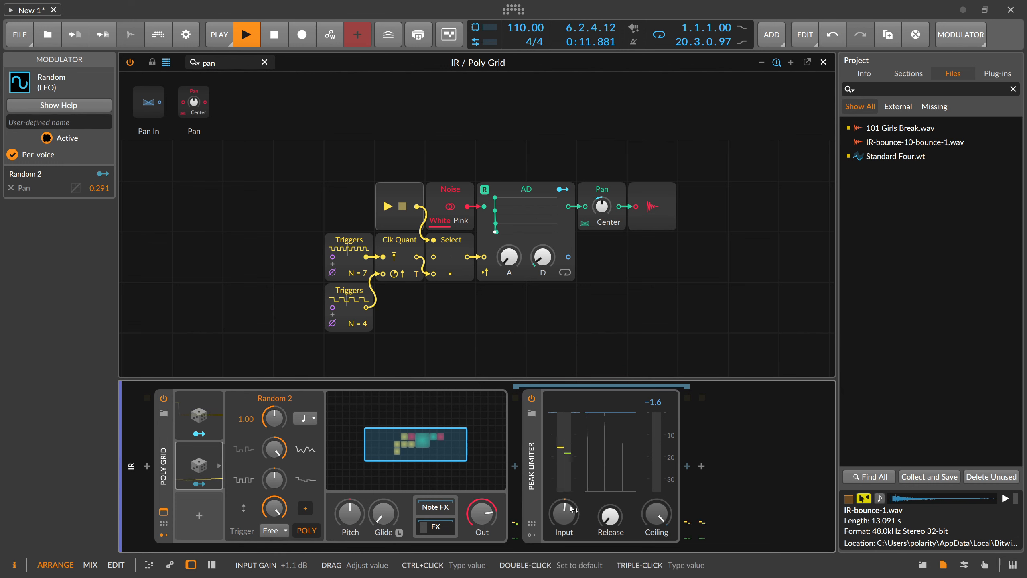
Step: Set the lower Triggers to N = 16 and the upper Triggers to N = 3
{"action": "mouse_move", "coordinate": [362, 306]}
{"action": "left_mouse_down"}
{"action": "mouse_move", "coordinate": [361, 296]}
{"action": "mouse_move", "coordinate": [359, 325]}
{"action": "left_mouse_up"}
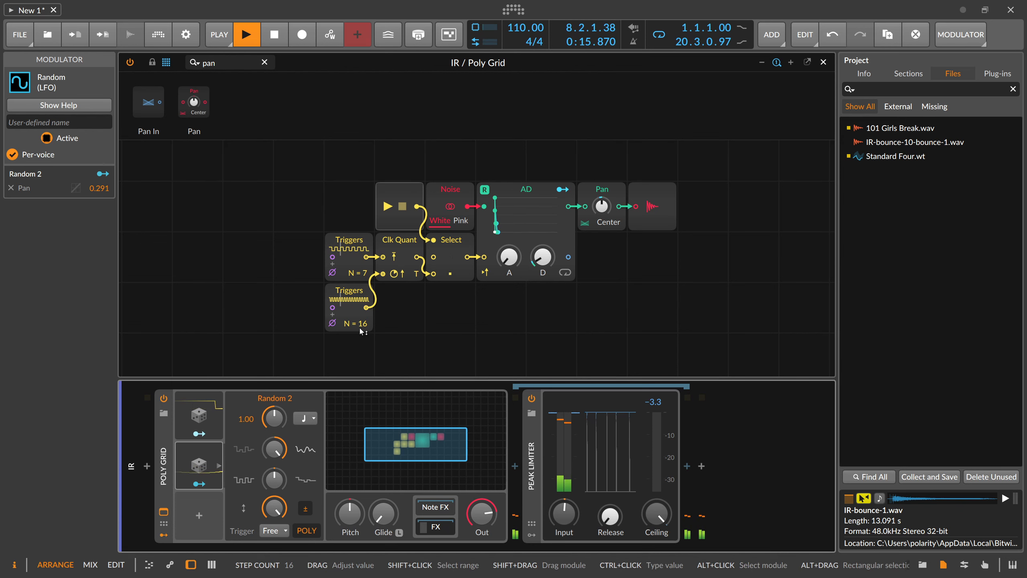
{"action": "left_click_drag", "start_coordinate": [360, 275], "coordinate": [361, 280]}
Step: Add a third Random modulator and map it to the upper Triggers' step count with an amount of 10.00
{"action": "left_click", "coordinate": [198, 517]}
{"action": "type", "text": "ra"}
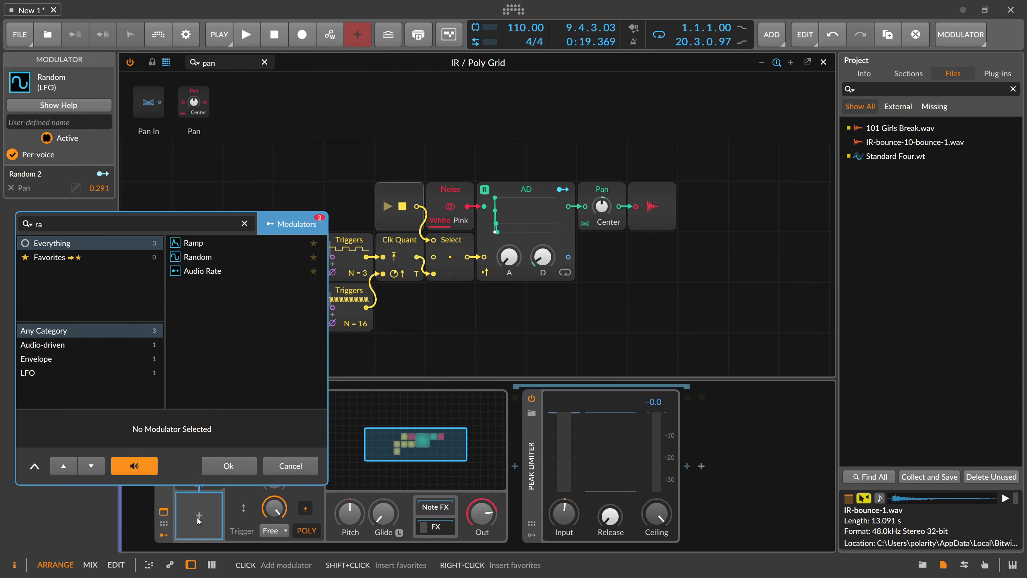
{"action": "key", "text": "Down"}
{"action": "key", "text": "Down"}
{"action": "key", "text": "Return"}
{"action": "left_click", "coordinate": [201, 534]}
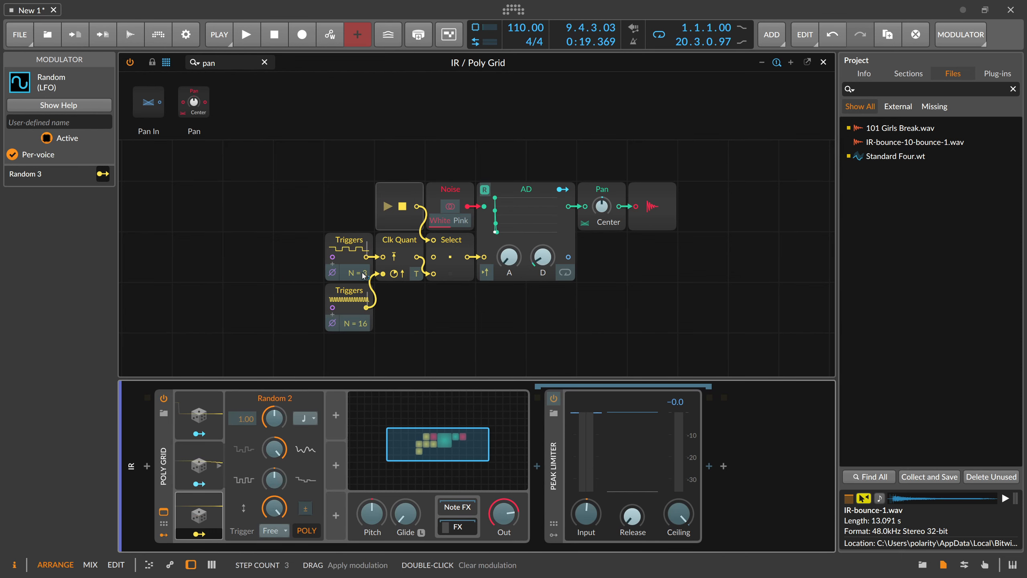
{"action": "left_click_drag", "start_coordinate": [363, 275], "coordinate": [363, 262]}
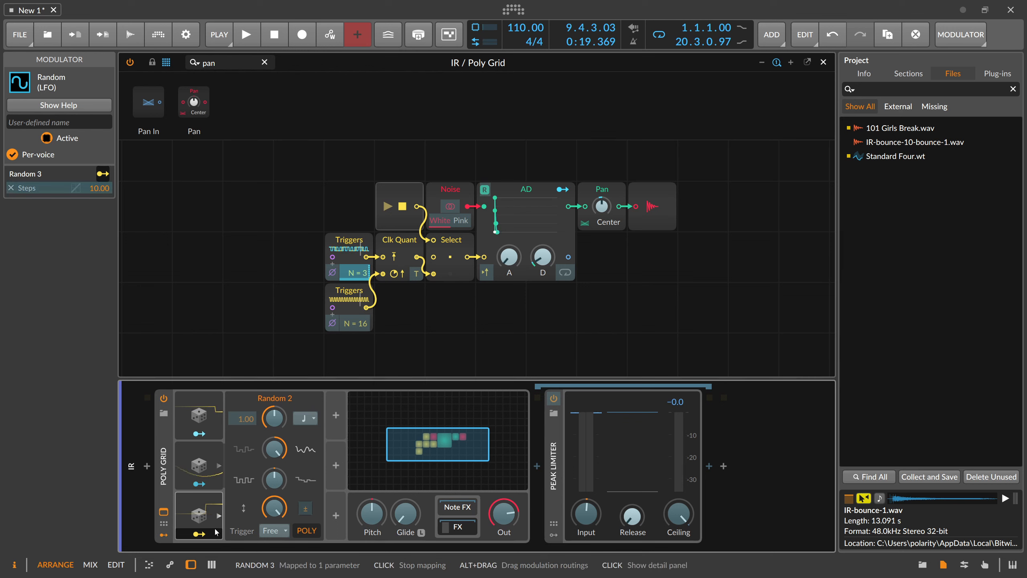
{"action": "left_click", "coordinate": [200, 534]}
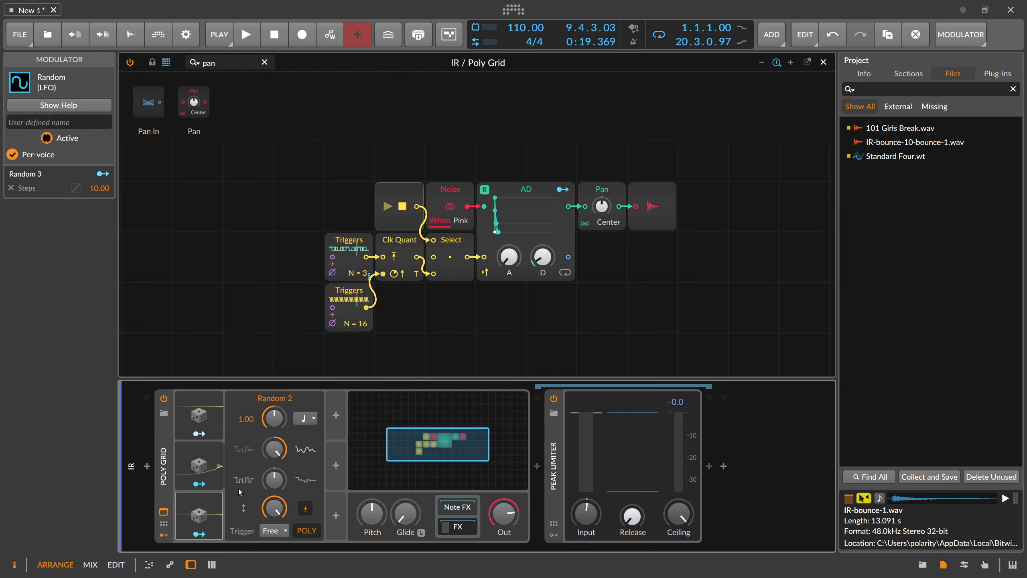
Step: Set Random 2's rate unit to eighth notes and test playback
{"action": "left_click", "coordinate": [305, 418]}
{"action": "left_click", "coordinate": [332, 243]}
{"action": "key", "text": "space"}
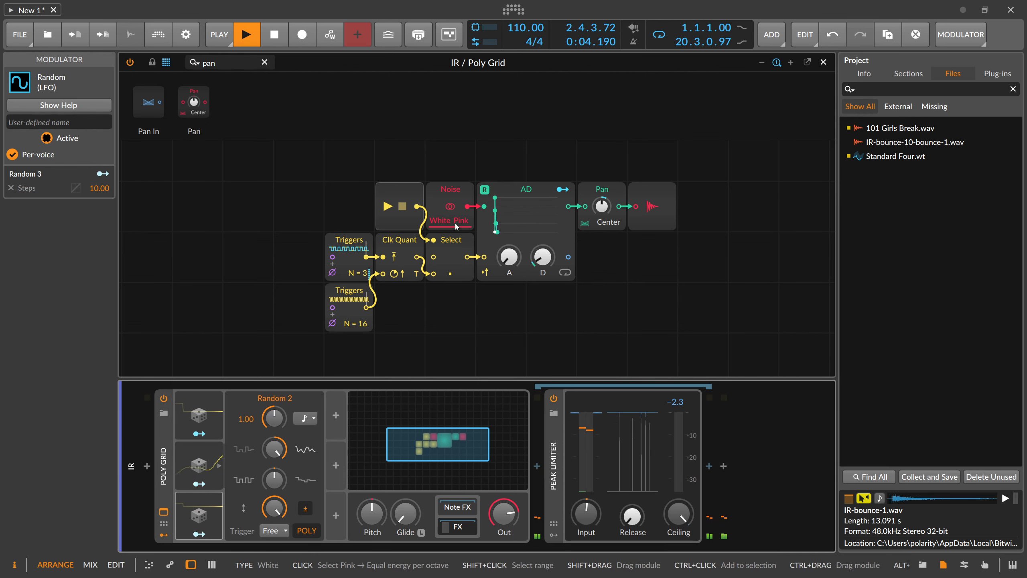
{"action": "key", "text": "space"}
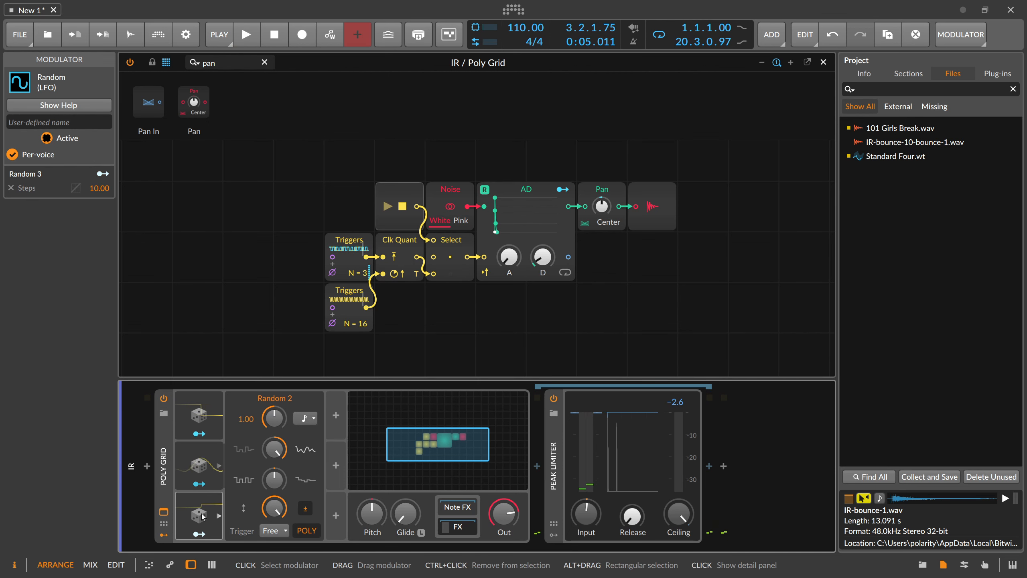
Step: Add a fourth Random modulator and map it to the Noise module's White/Pink type with an amount of 1.000
{"action": "left_click", "coordinate": [336, 415]}
{"action": "left_click", "coordinate": [253, 436]}
{"action": "left_click_drag", "start_coordinate": [447, 225], "coordinate": [447, 186]}
{"action": "left_click", "coordinate": [257, 417]}
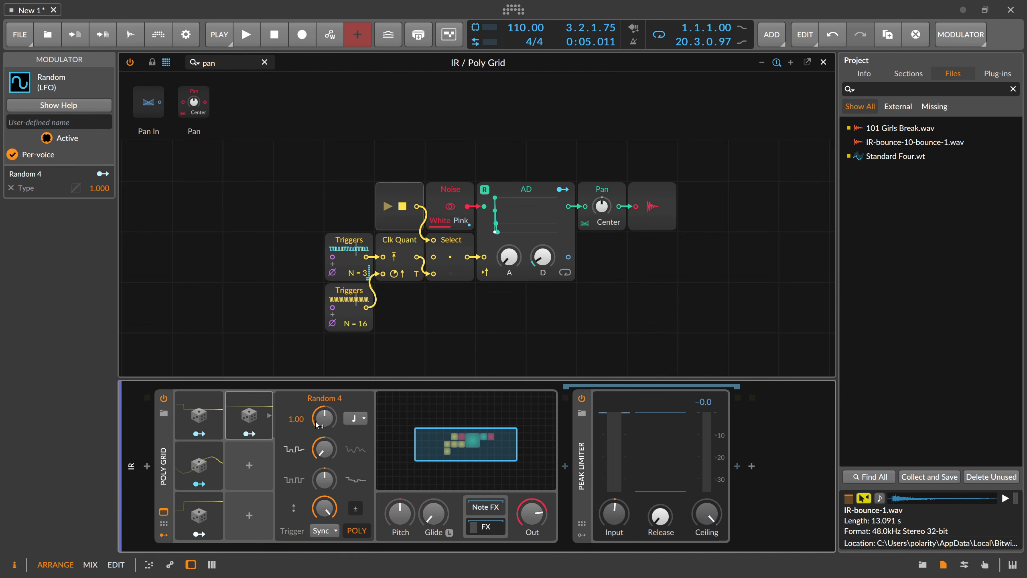
Step: Set Random 4's rate unit to eighth notes and raise the Peak Limiter's input slightly during playback
{"action": "left_click", "coordinate": [356, 418]}
{"action": "left_click", "coordinate": [382, 229]}
{"action": "key", "text": "space"}
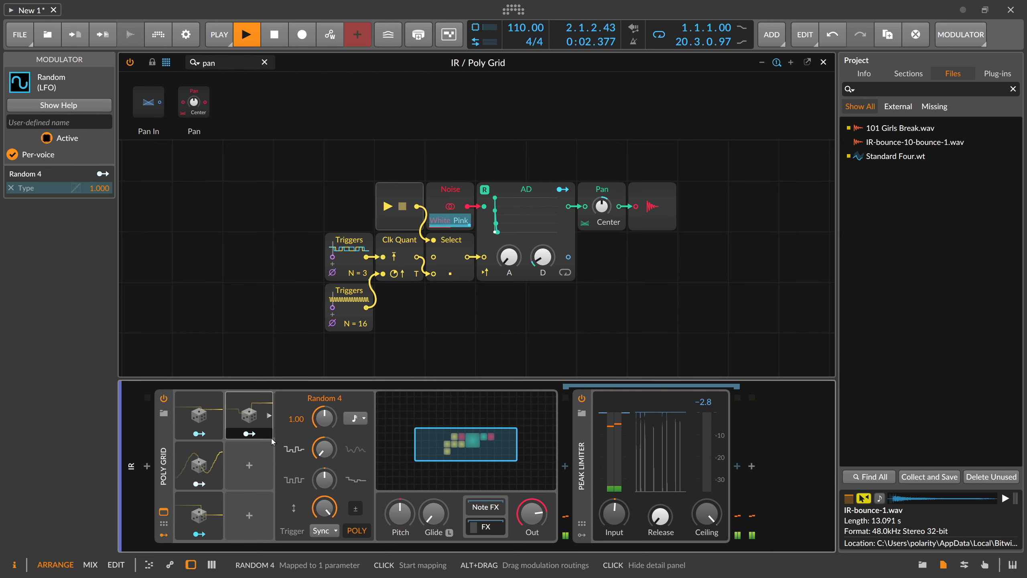
{"action": "left_click_drag", "start_coordinate": [614, 514], "coordinate": [614, 509]}
{"action": "key", "text": "space"}
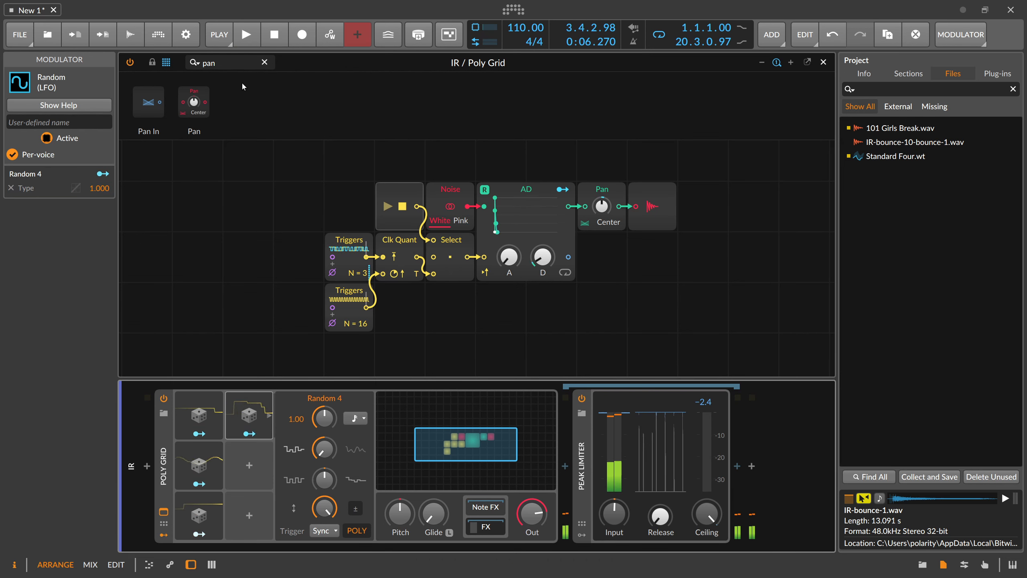
Step: Insert a Low-pass MG filter after Pan, set its cutoff to 262 Hz and turn its keytracking fully down
{"action": "left_click_drag", "start_coordinate": [223, 63], "coordinate": [136, 62]}
{"action": "type", "text": "mg"}
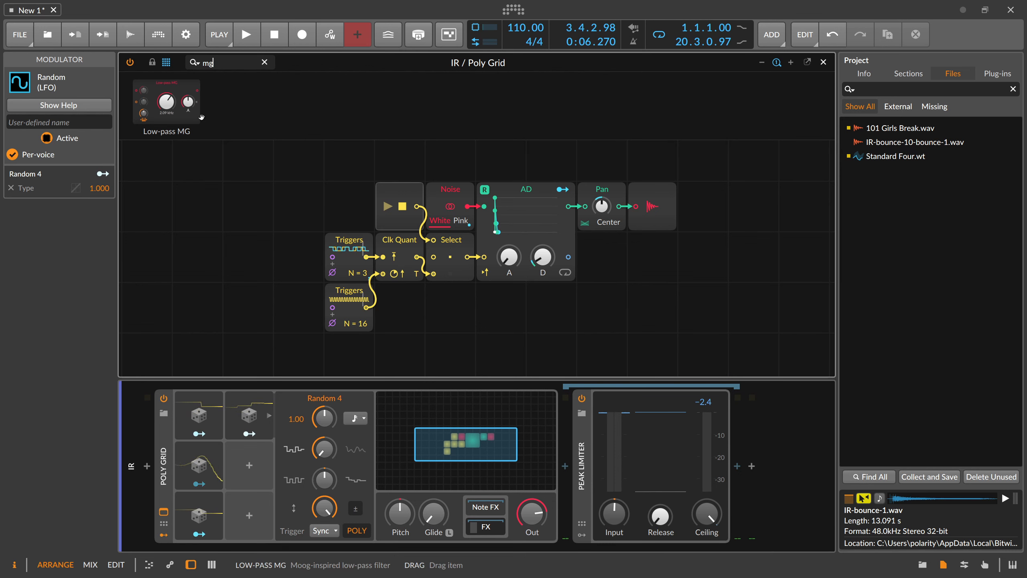
{"action": "left_click_drag", "start_coordinate": [623, 208], "coordinate": [623, 208]}
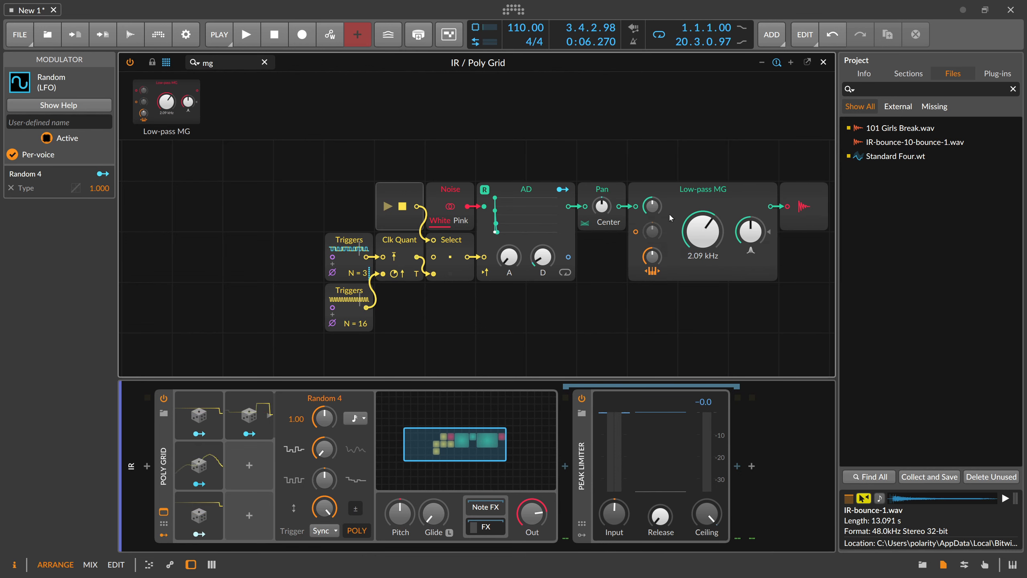
{"action": "left_click_drag", "start_coordinate": [703, 231], "coordinate": [520, 316]}
Step: During playback, duplicate Random 4, map the copy to the Low-pass MG cutoff and set the filter's resonance to about 19.9 %
{"action": "key", "text": "space"}
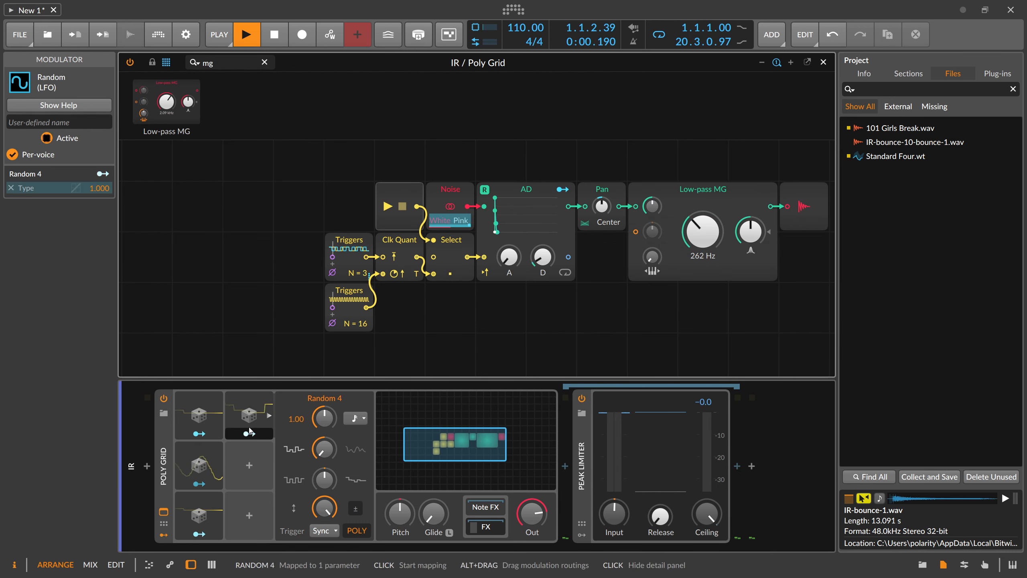
{"action": "left_click_drag", "start_coordinate": [249, 419], "coordinate": [251, 466]}
{"action": "left_click", "coordinate": [249, 483]}
{"action": "left_click_drag", "start_coordinate": [727, 230], "coordinate": [726, 202]}
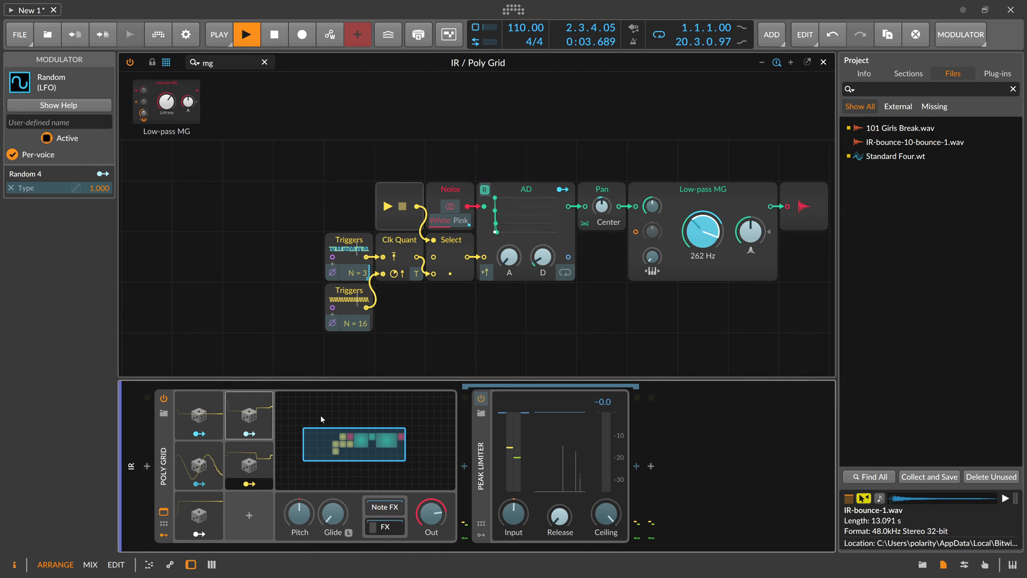
{"action": "left_click", "coordinate": [249, 483]}
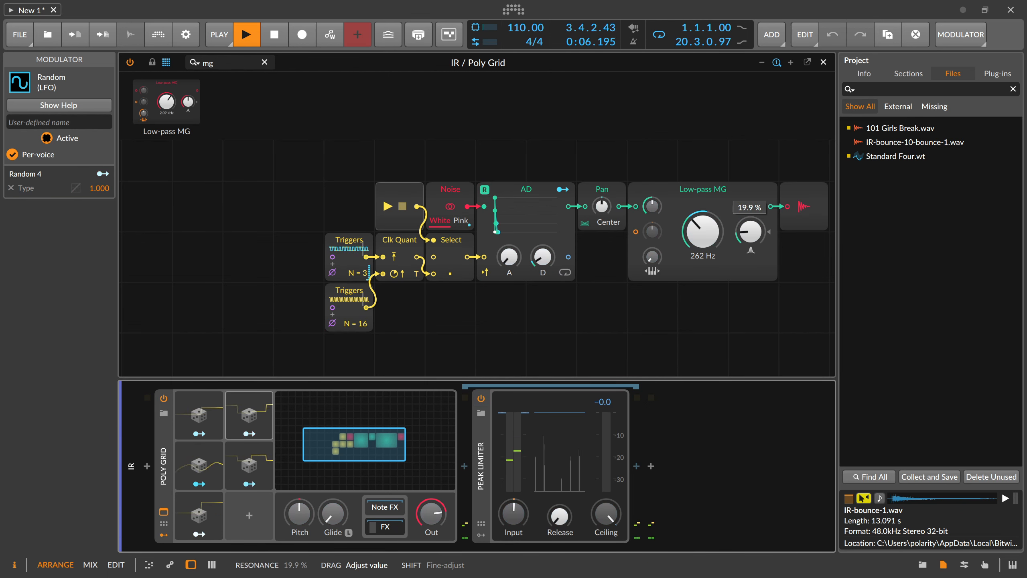
Step: Raise the Peak Limiter's input gain slightly and stop playback
{"action": "left_click_drag", "start_coordinate": [513, 513], "coordinate": [514, 500]}
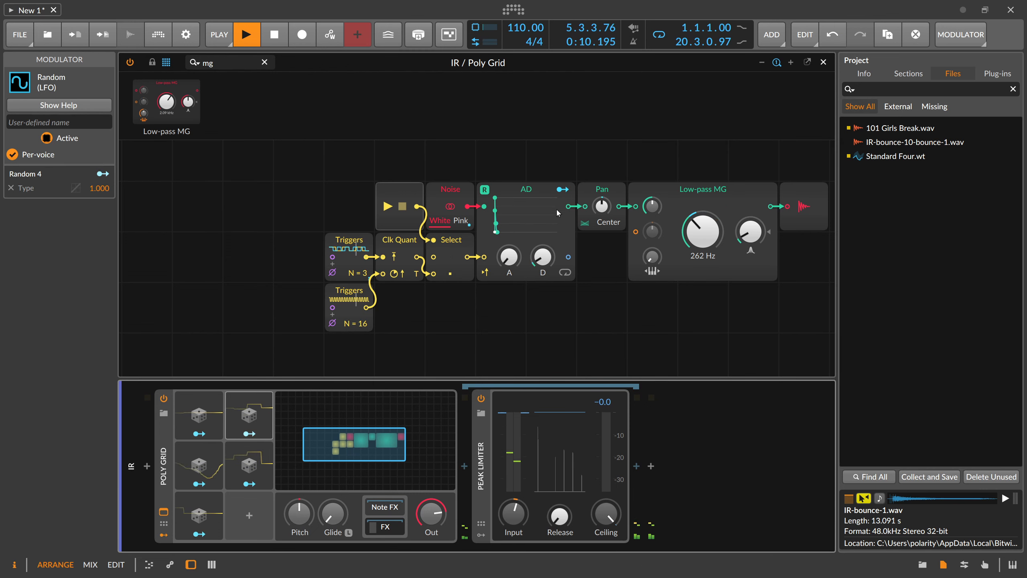
{"action": "key", "text": "space"}
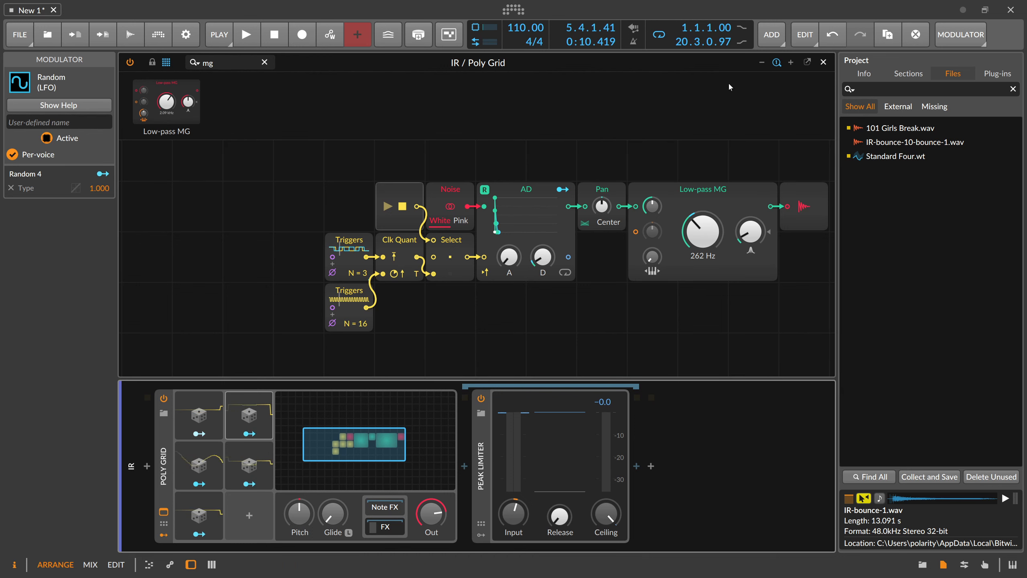
Step: Close the Poly Grid editor and show the IR track's automation lane for the Poly Grid Output
{"action": "left_click", "coordinate": [822, 62]}
{"action": "left_click", "coordinate": [460, 86]}
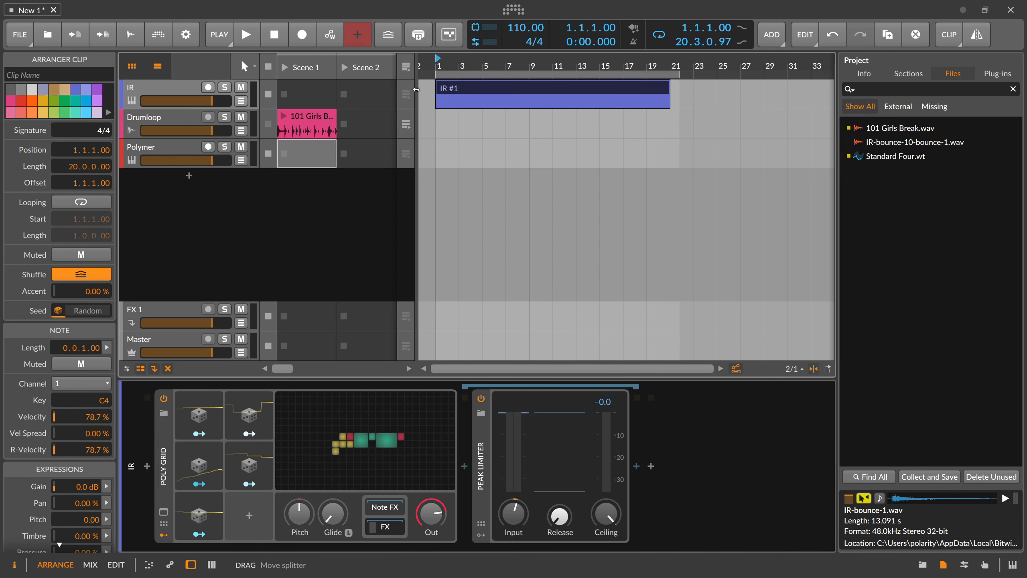
{"action": "left_click", "coordinate": [439, 97]}
{"action": "left_click_drag", "start_coordinate": [437, 99], "coordinate": [530, 103]}
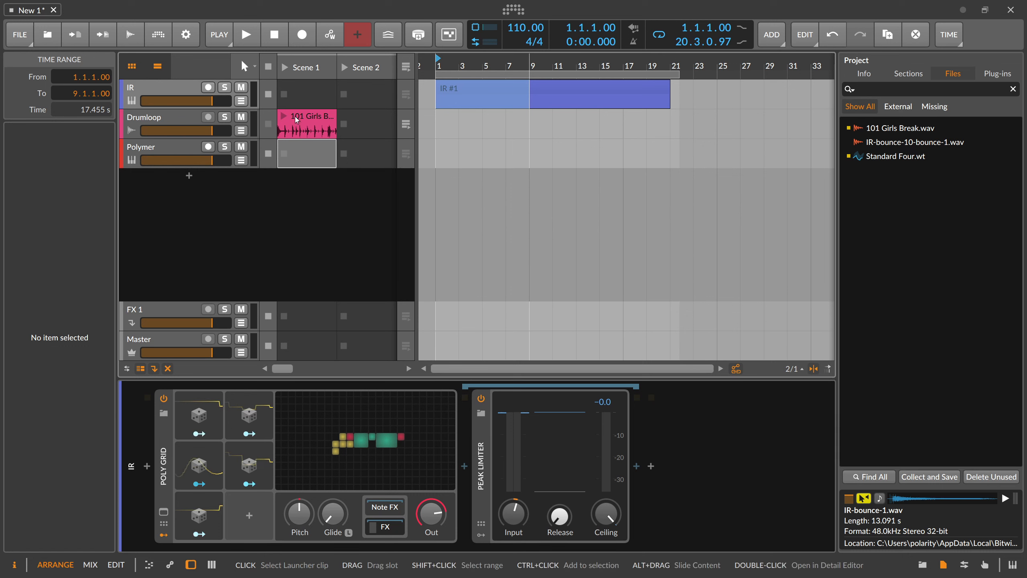
{"action": "left_click", "coordinate": [241, 101]}
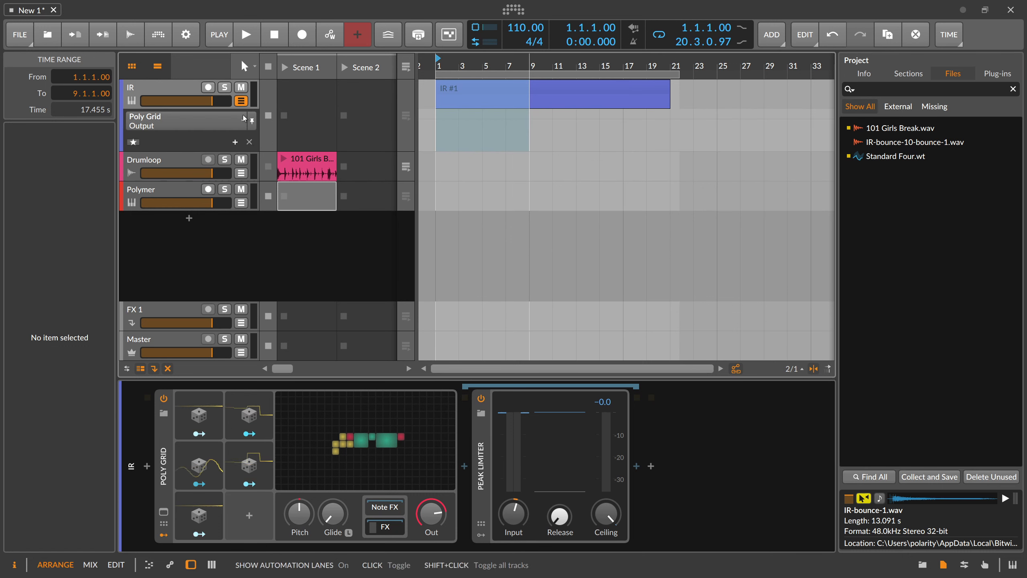
Step: Draw a curved fade-out in the Poly Grid Output automation, from bar 1 down to the minimum at bar 5
{"action": "left_click", "coordinate": [432, 115]}
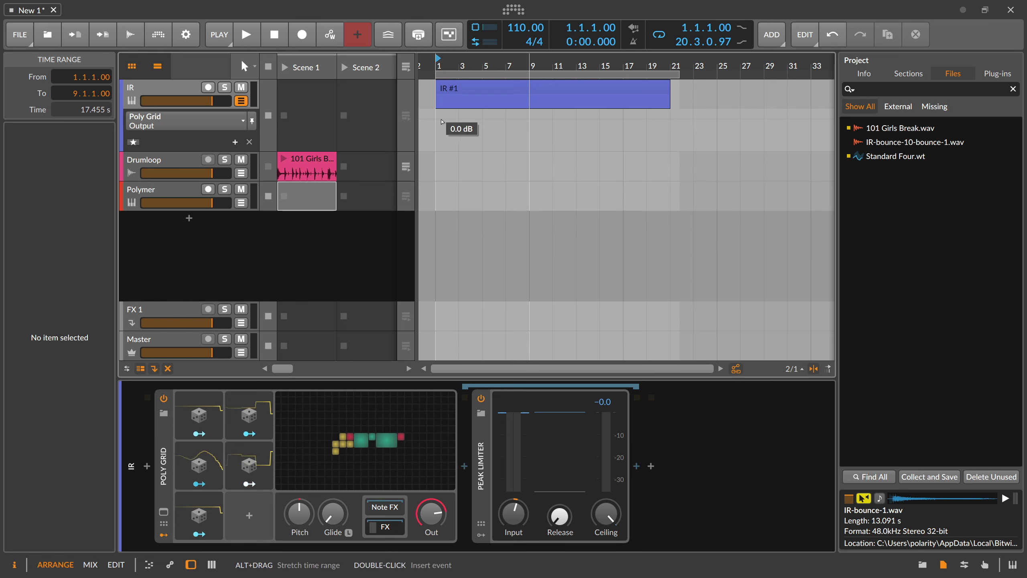
{"action": "left_click", "coordinate": [442, 122]}
{"action": "left_click_drag", "start_coordinate": [446, 119], "coordinate": [482, 97]}
Step: Bounce the IR #1 clip's time range from 1.1.1.00 to 5.1.1.00 to a new audio track
{"action": "left_click", "coordinate": [440, 94]}
{"action": "right_click", "coordinate": [470, 104]}
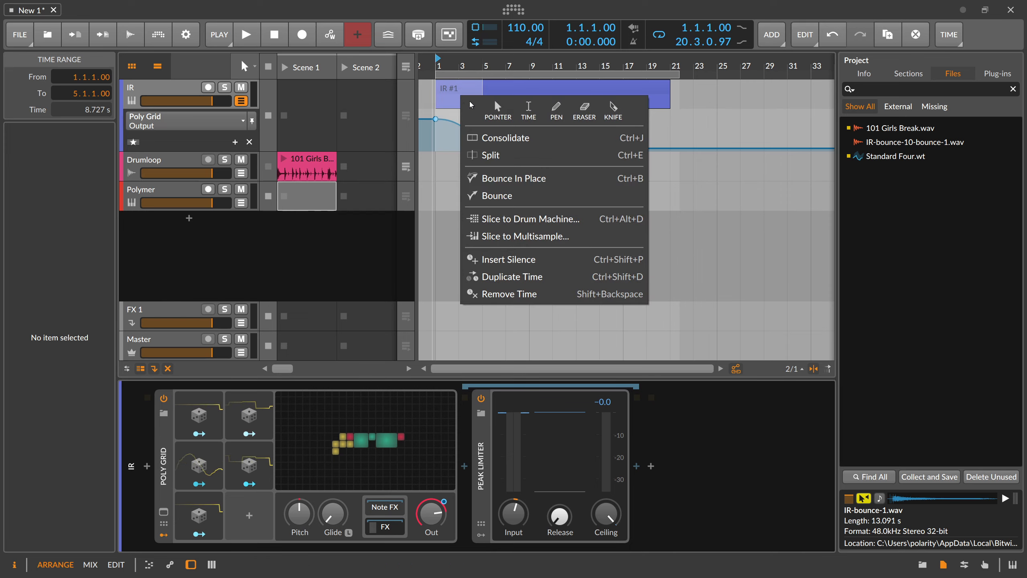
{"action": "left_click", "coordinate": [514, 197]}
{"action": "left_click", "coordinate": [567, 437]}
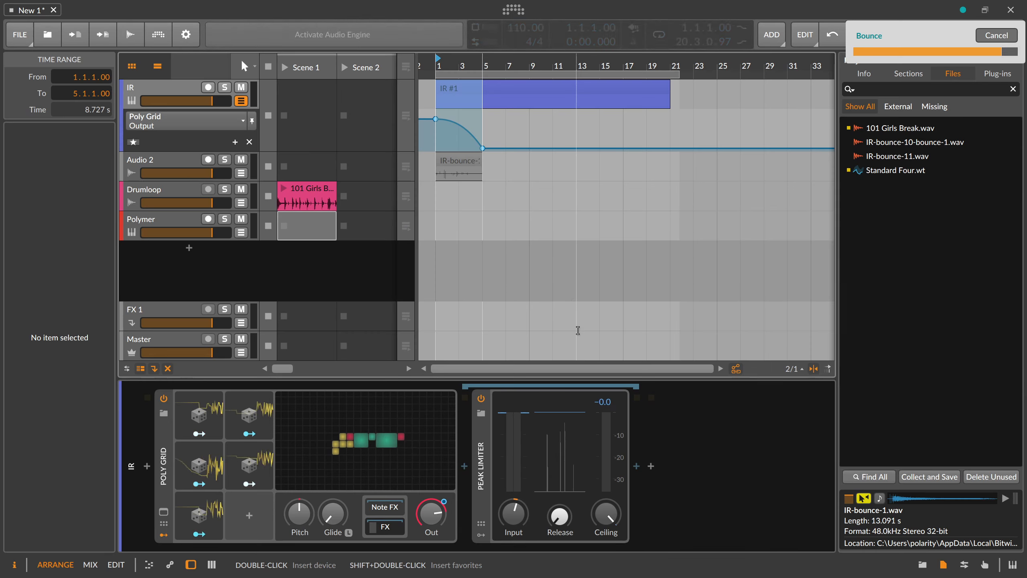
Step: Load the bounced IR-bounce-11 clip as the impulse in the Polymer track's Convolution and set its Mix to about 46.9 %
{"action": "left_click", "coordinate": [468, 165]}
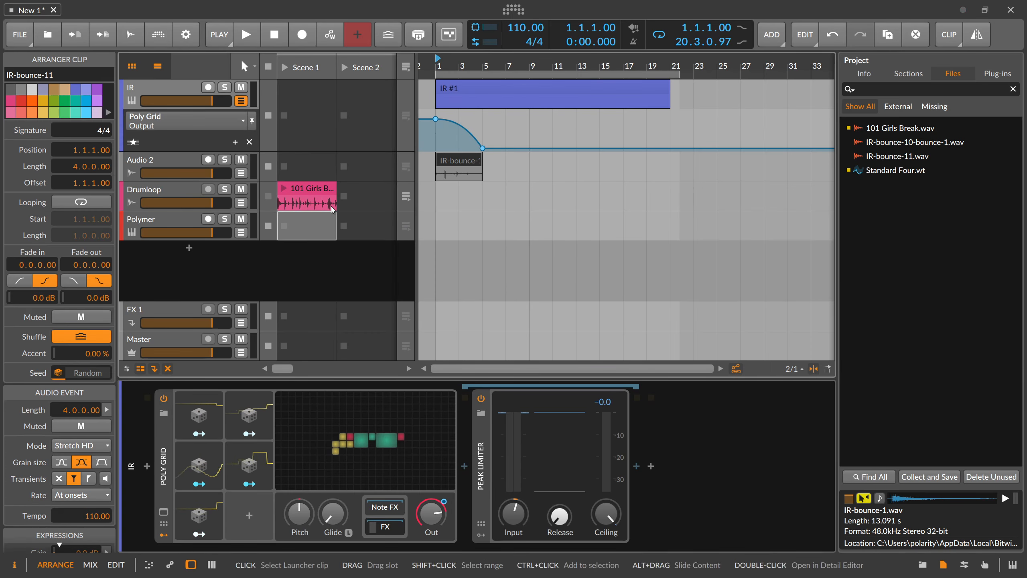
{"action": "left_click", "coordinate": [209, 215]}
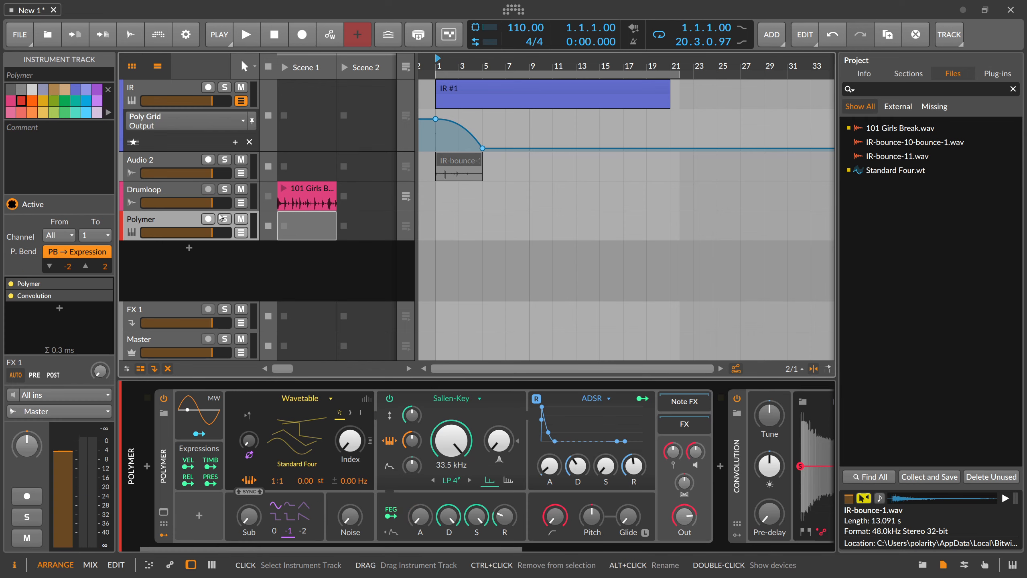
{"action": "left_click_drag", "start_coordinate": [510, 547], "coordinate": [663, 547]}
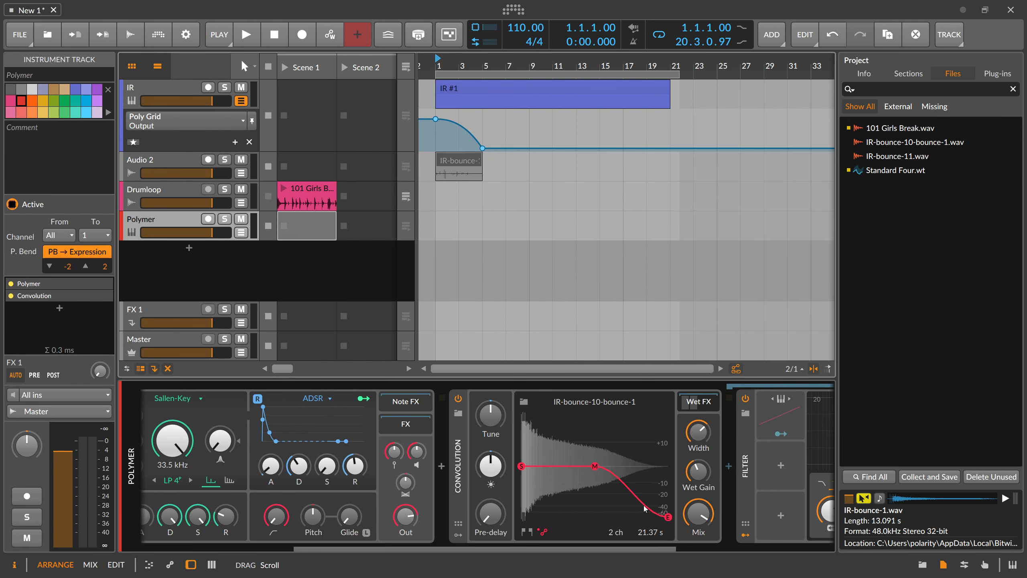
{"action": "left_click_drag", "start_coordinate": [466, 166], "coordinate": [567, 445]}
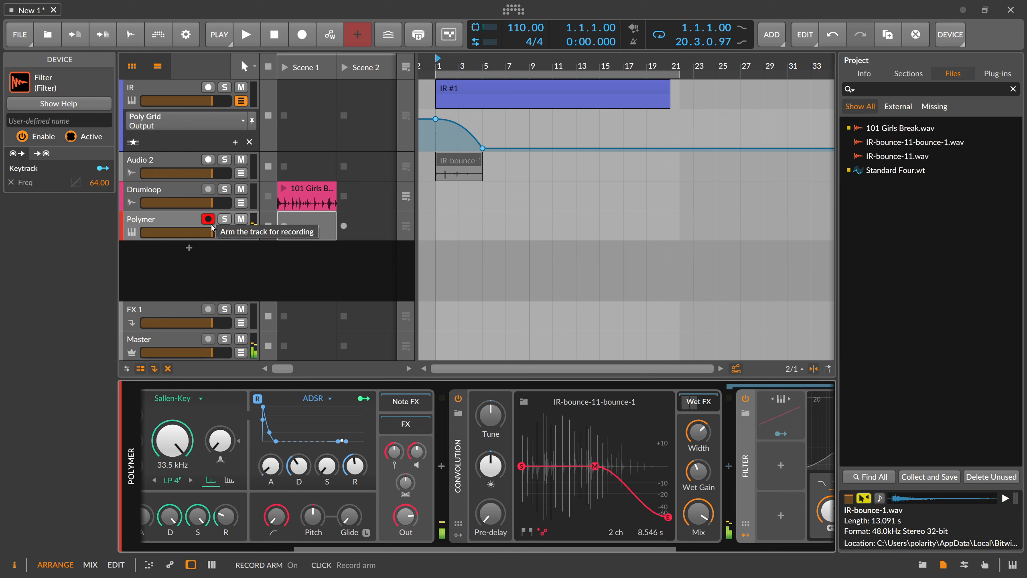
{"action": "left_click", "coordinate": [693, 470]}
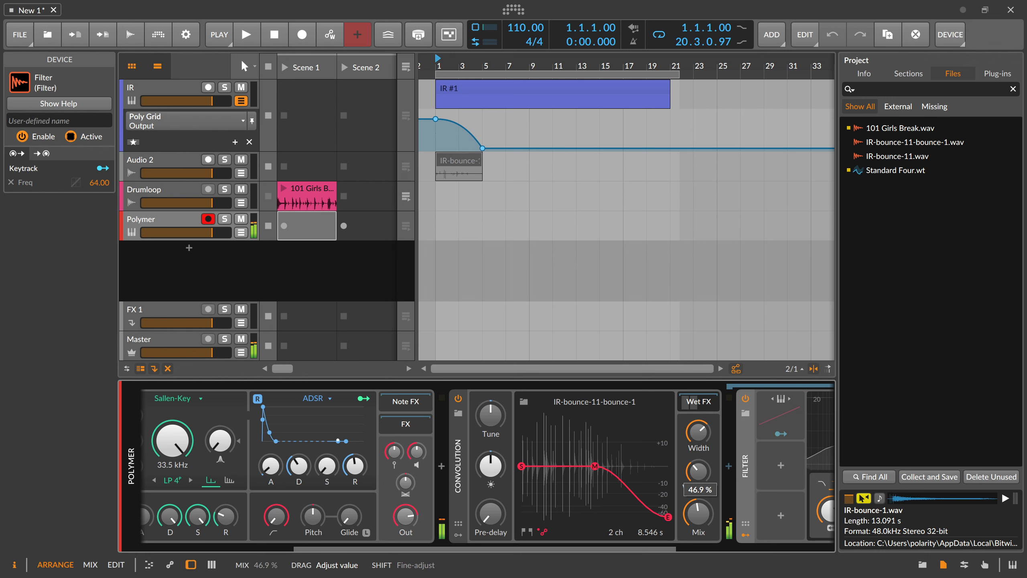
Step: Set the mix of the Polymer track's Convolution device to 46.9 %
{"action": "left_click_drag", "start_coordinate": [698, 470], "coordinate": [703, 505]}
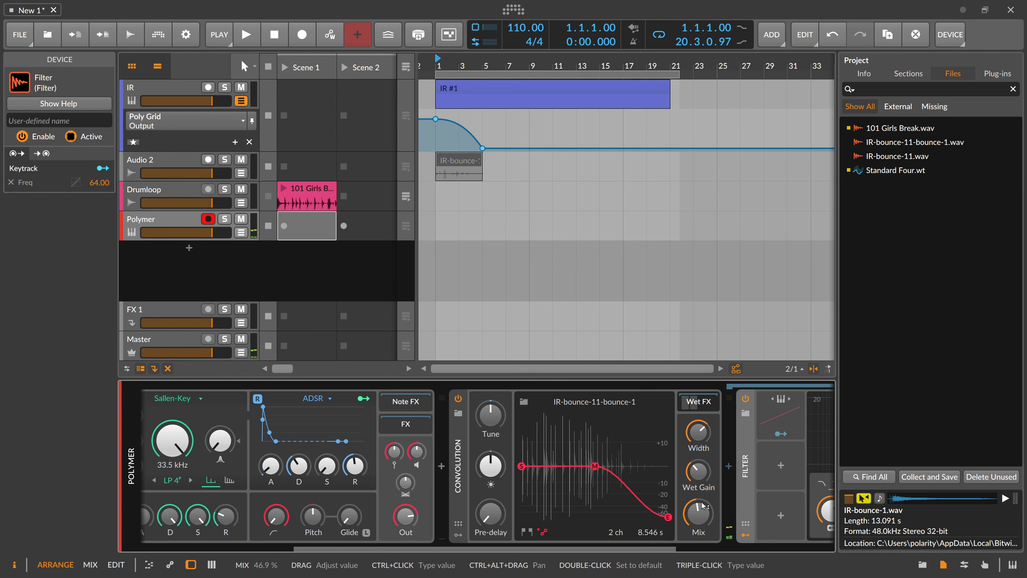
{"action": "left_click", "coordinate": [447, 99]}
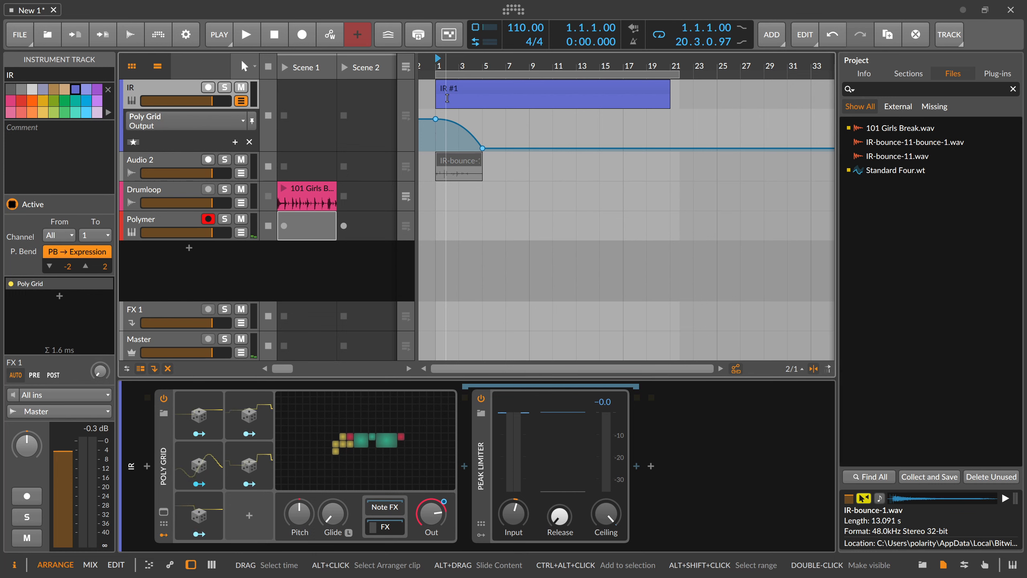
{"action": "left_click", "coordinate": [179, 223]}
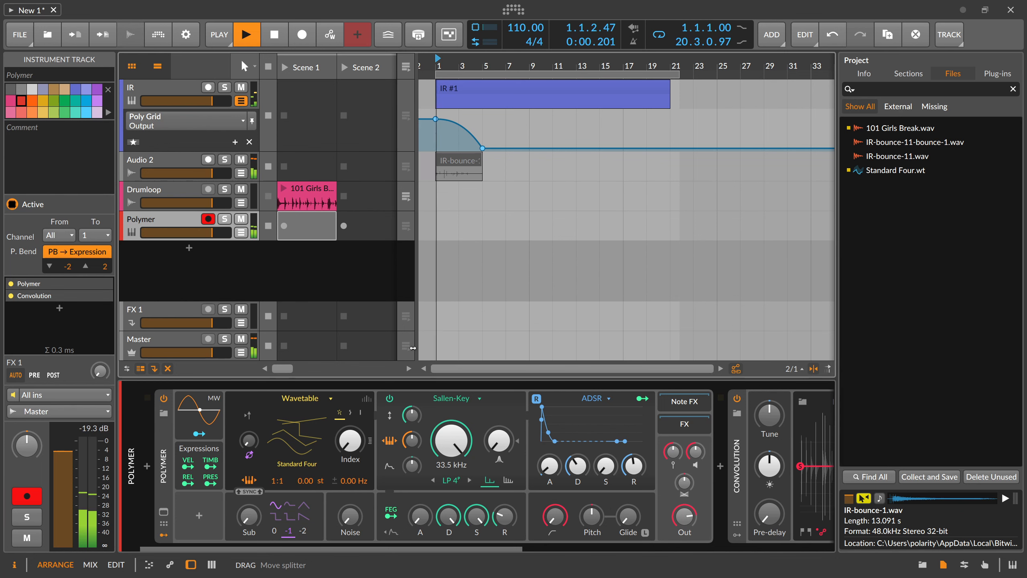
Step: Group the Polymer track's Convolution device into an FX Layer and convert that container to an FX Selector
{"action": "left_click_drag", "start_coordinate": [512, 547], "coordinate": [692, 547]}
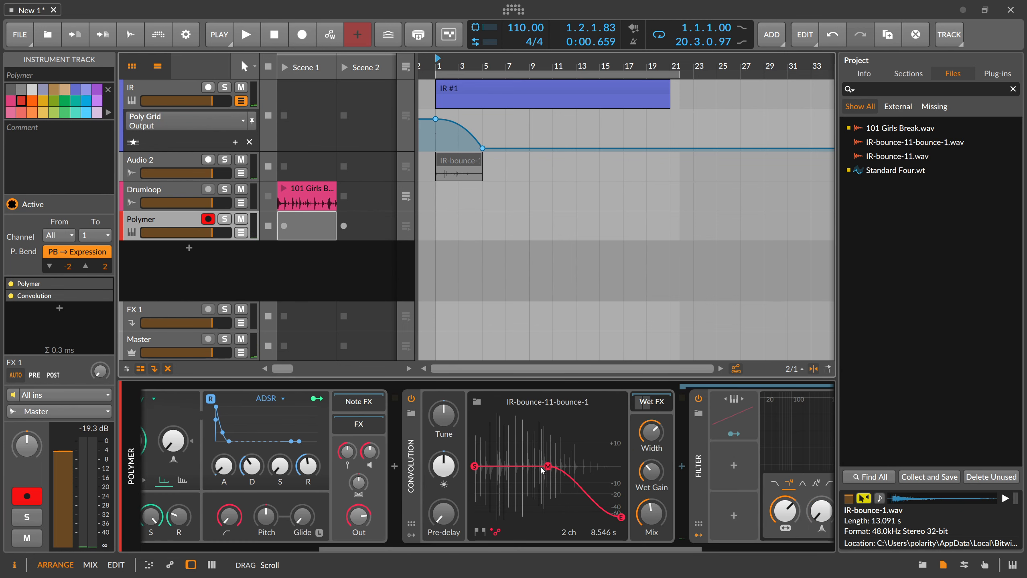
{"action": "left_click", "coordinate": [411, 457]}
{"action": "key", "text": "ctrl+g"}
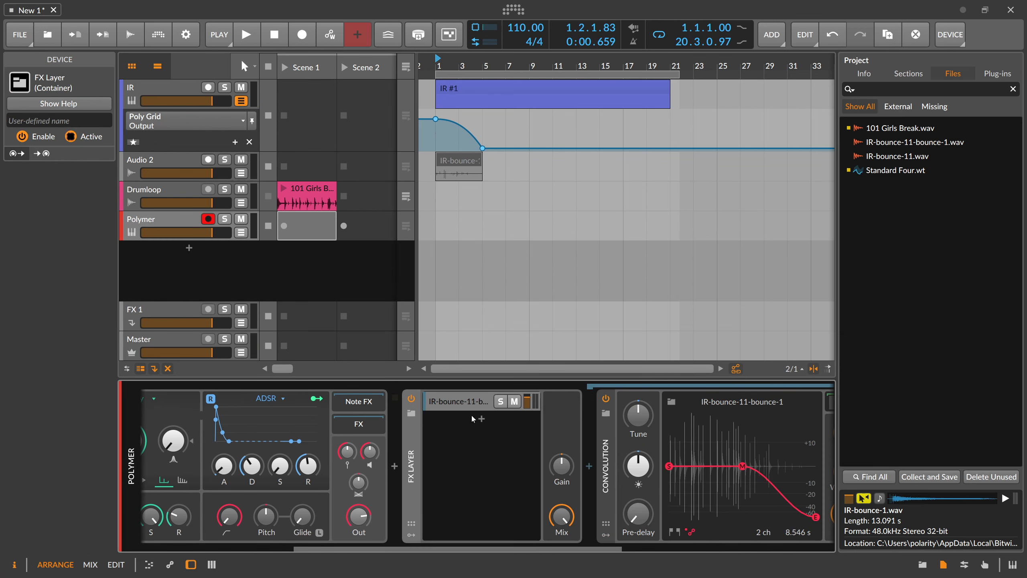
{"action": "right_click", "coordinate": [411, 438]}
{"action": "left_click", "coordinate": [445, 349]}
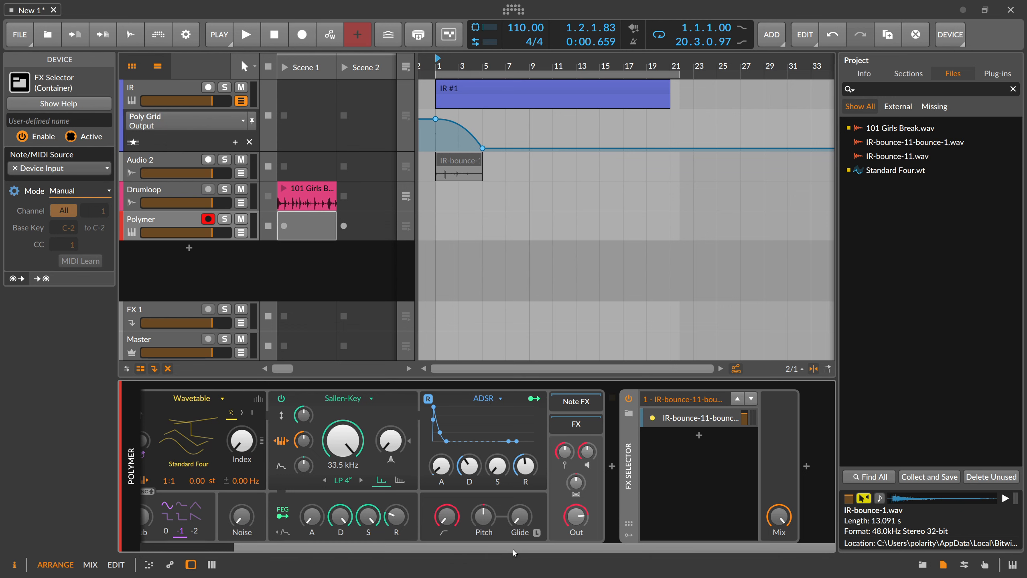
Step: Duplicate the IR-bounce-11 layer inside the FX Selector
{"action": "left_click", "coordinate": [701, 419]}
{"action": "key", "text": "ctrl+d"}
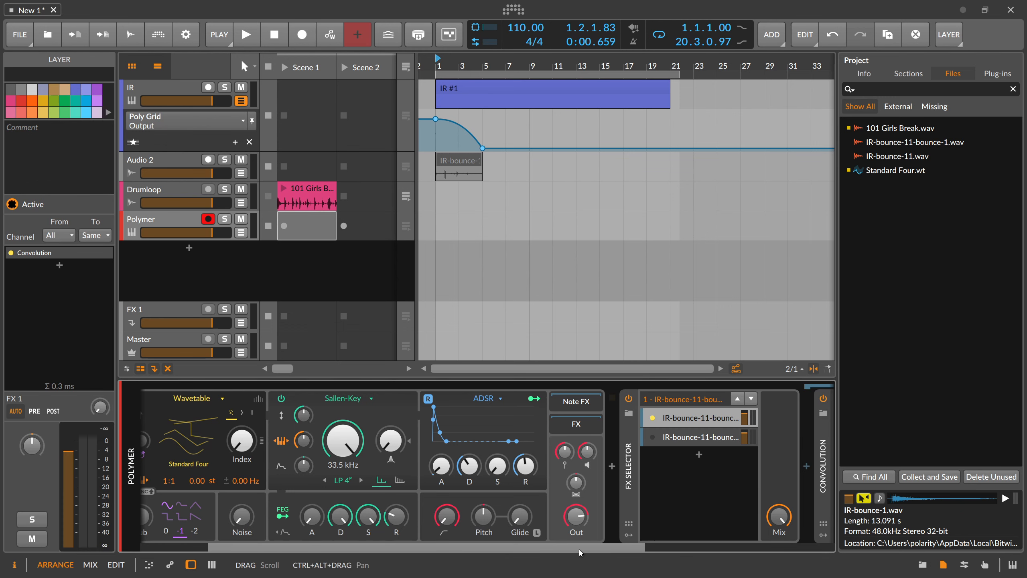
{"action": "left_click_drag", "start_coordinate": [580, 548], "coordinate": [732, 540]}
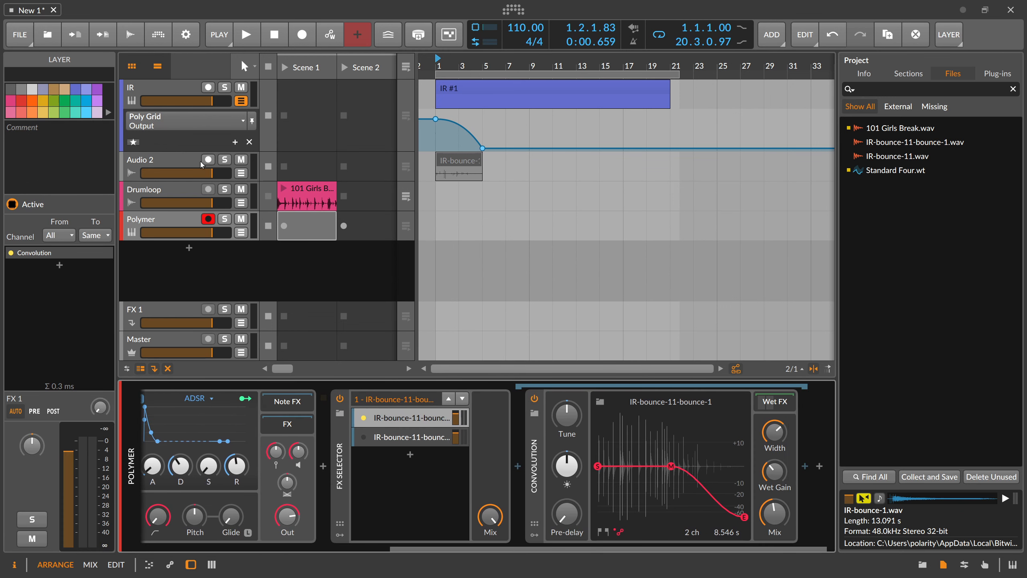
Step: Delete the Audio 2 track and bounce the IR clip from 1.1.1.00 to 5.1.1.00 to a new audio track
{"action": "left_click", "coordinate": [173, 158]}
{"action": "key", "text": "Delete"}
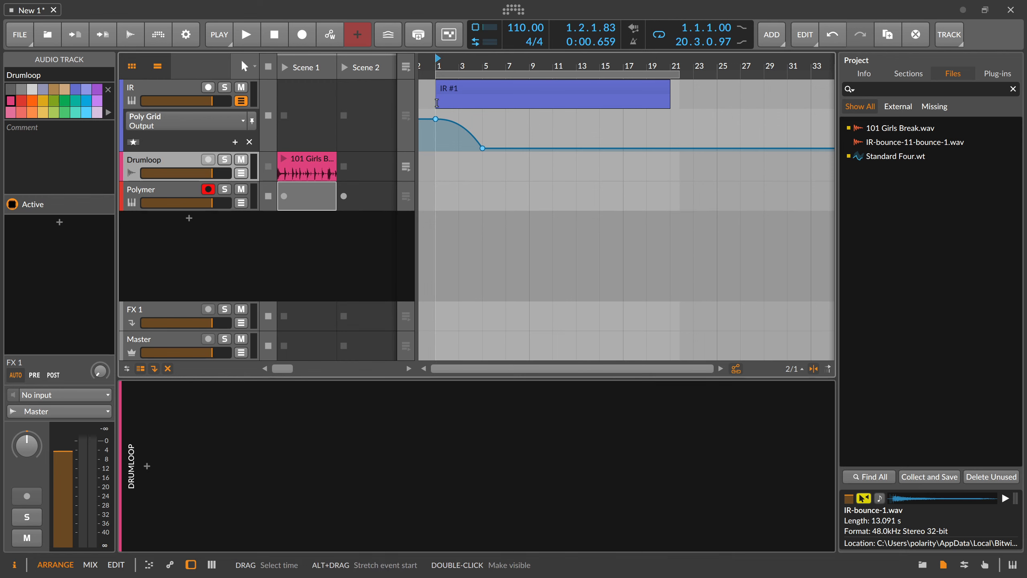
{"action": "left_click_drag", "start_coordinate": [436, 100], "coordinate": [478, 102]}
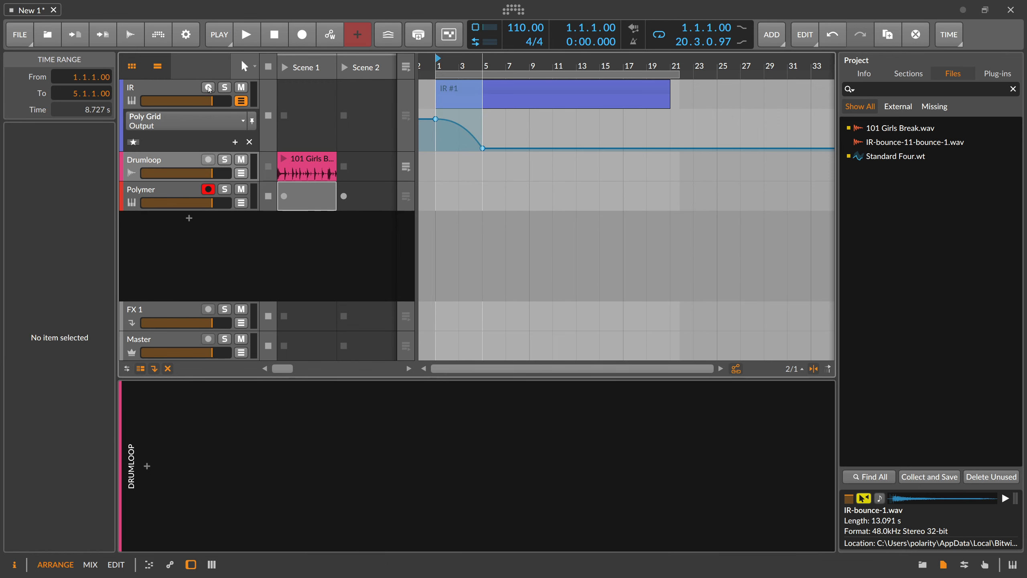
{"action": "left_click", "coordinate": [168, 89]}
{"action": "right_click", "coordinate": [451, 100]}
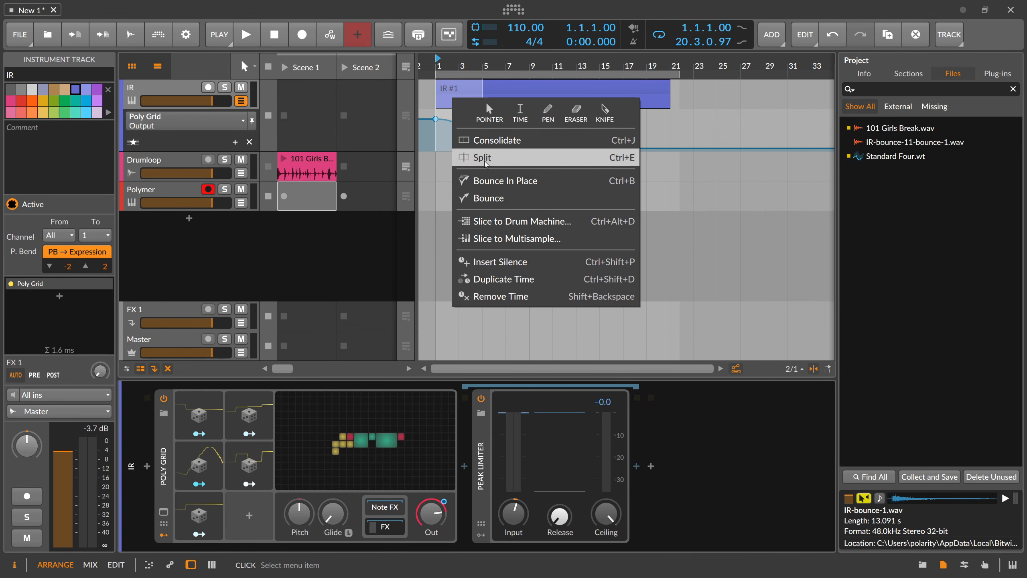
{"action": "left_click", "coordinate": [488, 194]}
{"action": "left_click", "coordinate": [555, 436]}
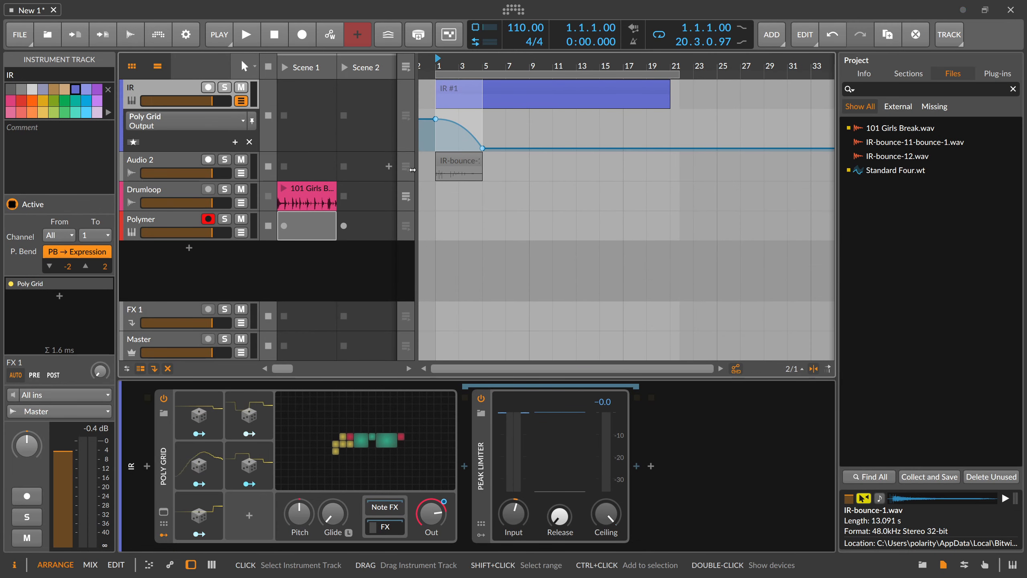
Step: Load the newly bounced IR clip as the impulse response of the Convolution in the FX Selector's second layer
{"action": "left_click", "coordinate": [173, 219]}
{"action": "left_click", "coordinate": [592, 551]}
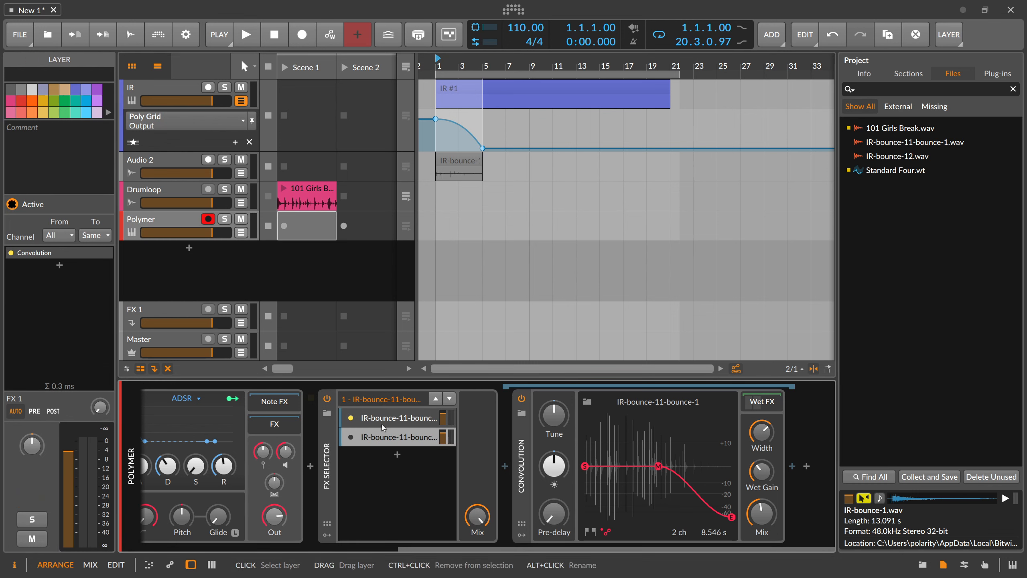
{"action": "left_click_drag", "start_coordinate": [459, 166], "coordinate": [629, 485]}
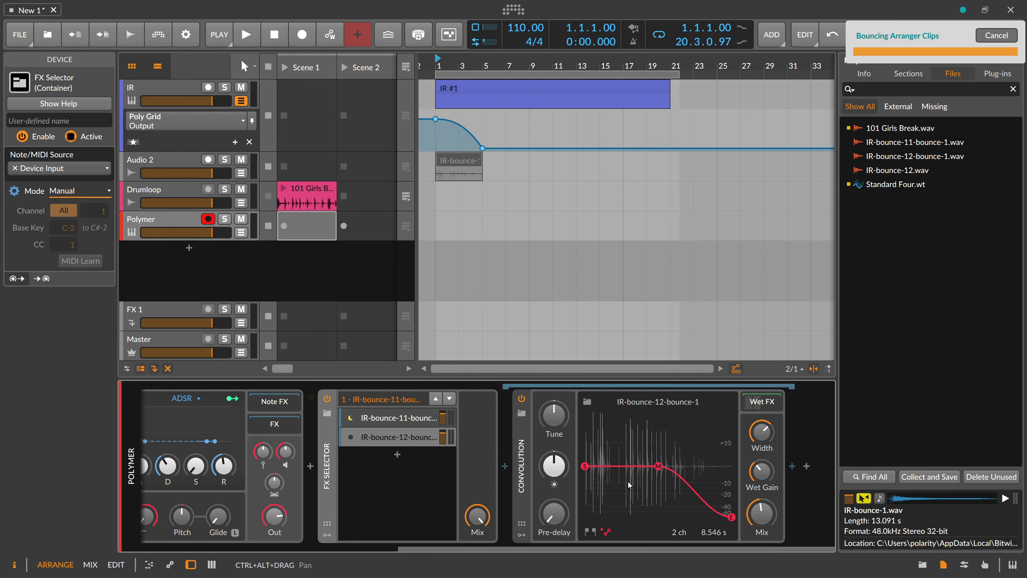
{"action": "left_click", "coordinate": [408, 419]}
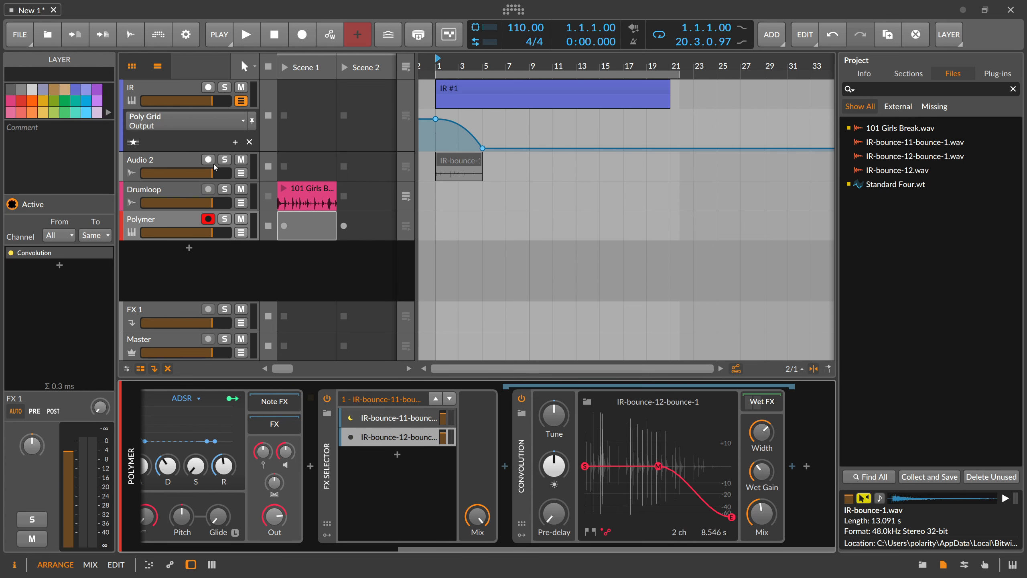
Step: Duplicate the FX Selector's IR-bounce-12 layer and select the third layer
{"action": "scroll", "coordinate": [366, 431], "scroll_direction": "up", "scroll_amount": 5}
{"action": "left_click", "coordinate": [683, 438]}
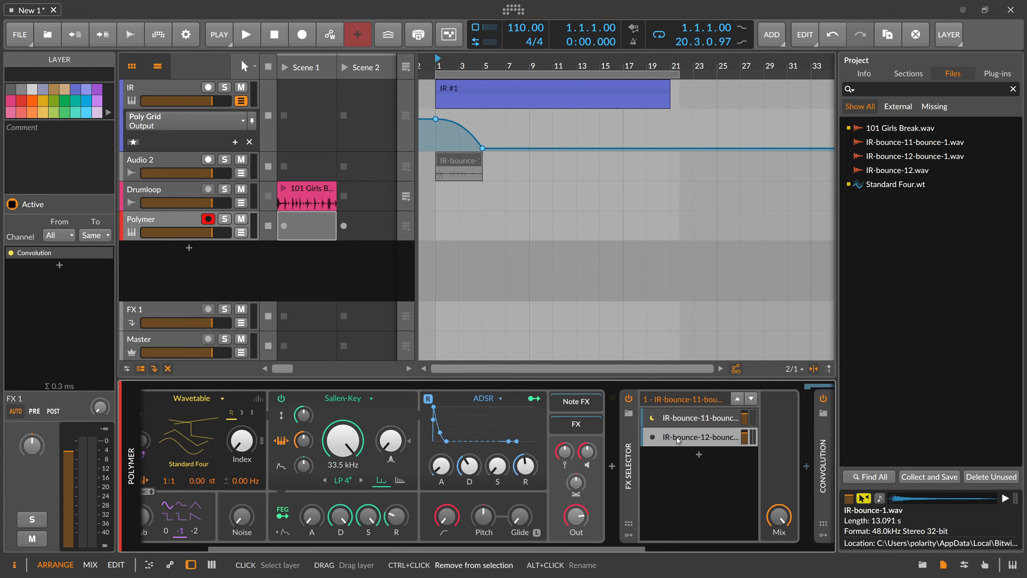
{"action": "key", "text": "ctrl+d"}
{"action": "left_click", "coordinate": [683, 456]}
{"action": "left_click_drag", "start_coordinate": [569, 548], "coordinate": [743, 535]}
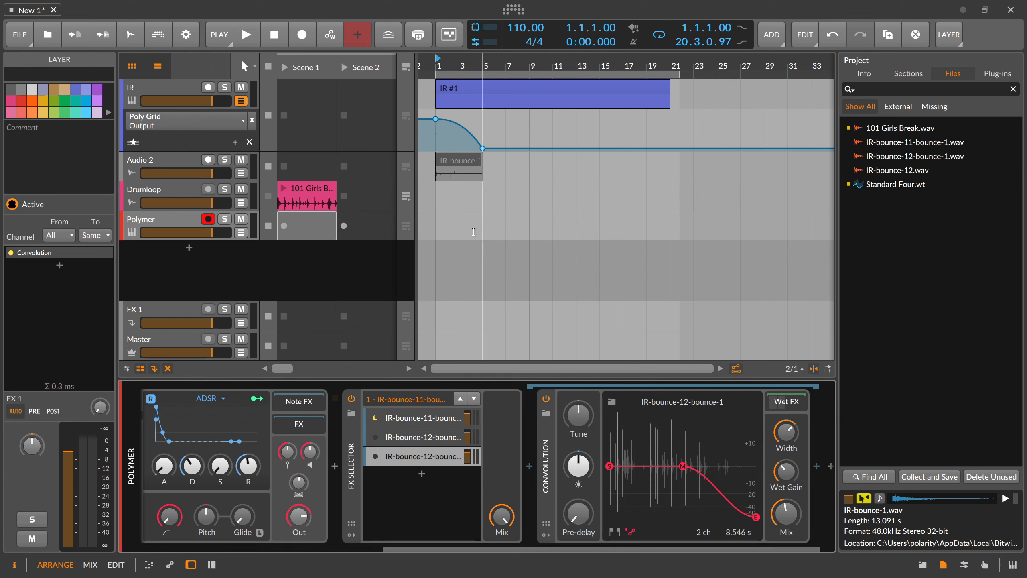
Step: Delete the bounced clip from the arrangement along with the Audio 2 track
{"action": "left_click", "coordinate": [455, 161]}
{"action": "key", "text": "Delete"}
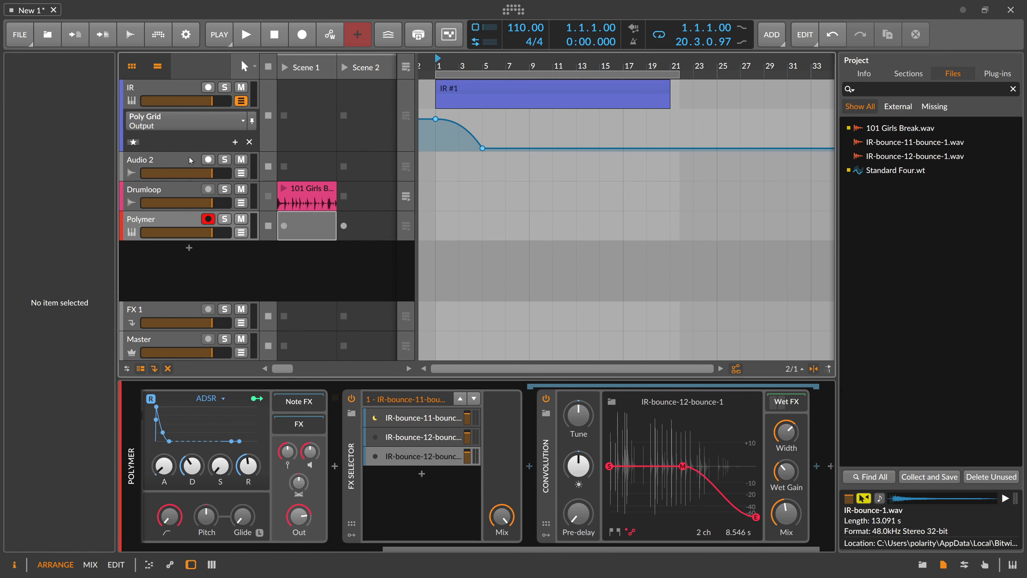
{"action": "left_click", "coordinate": [187, 157]}
{"action": "key", "text": "Delete"}
Step: In the IR track's Poly Grid, set Random 1's modulation of the AD envelope's decay to +0.12 seconds
{"action": "left_click", "coordinate": [188, 88]}
{"action": "left_click", "coordinate": [369, 427]}
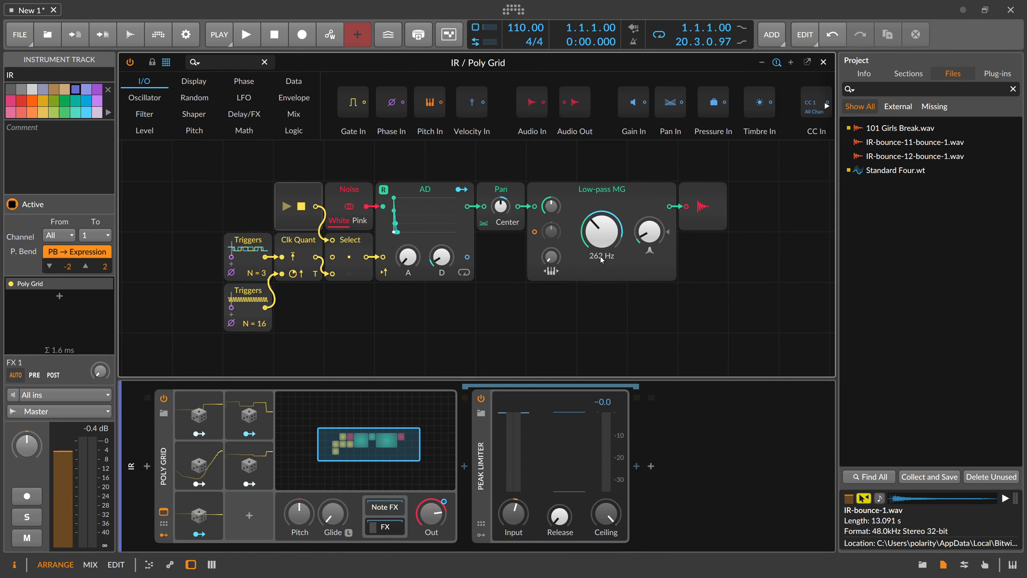
{"action": "right_click", "coordinate": [440, 258]}
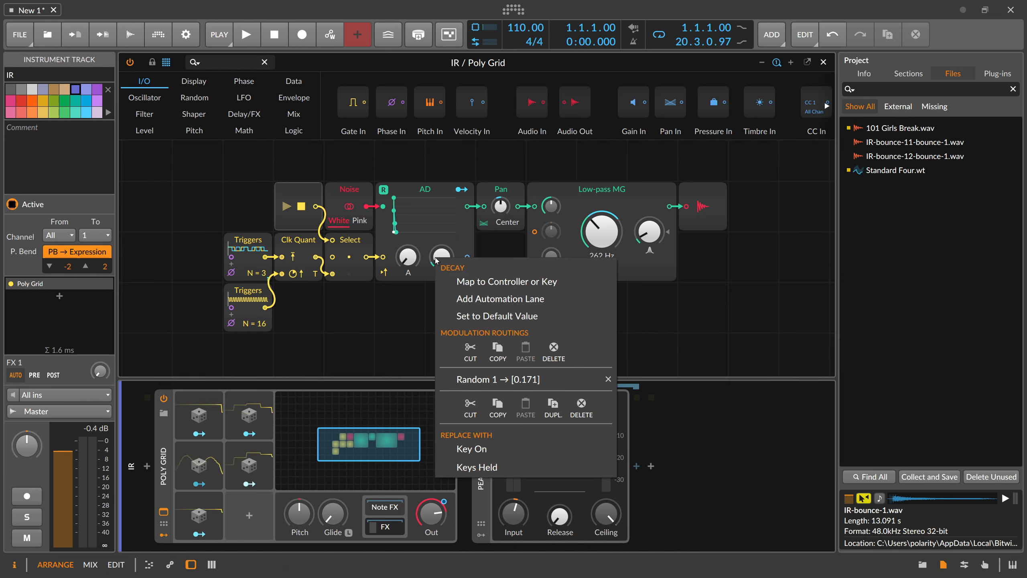
{"action": "left_click", "coordinate": [461, 374]}
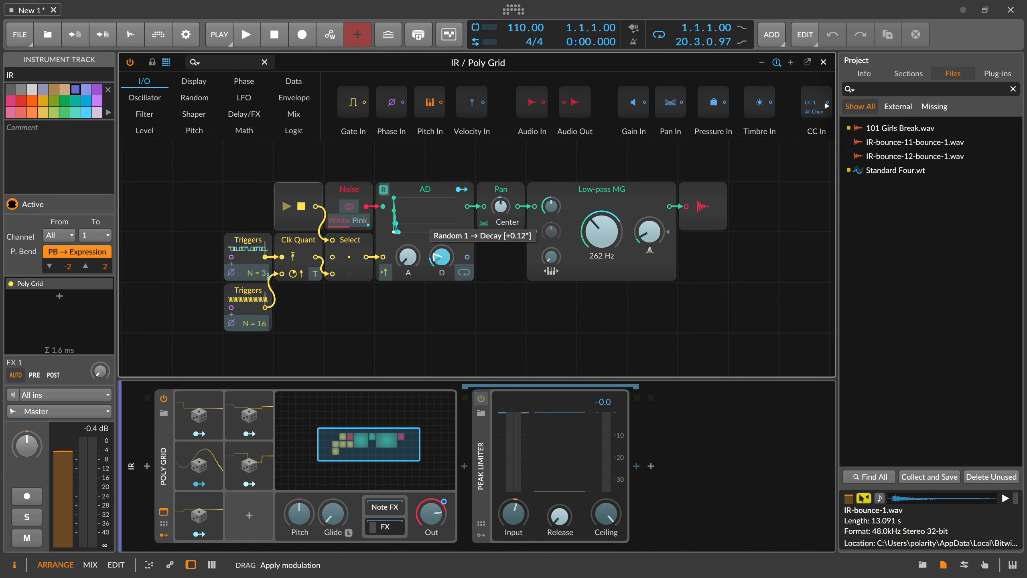
{"action": "left_click", "coordinate": [823, 62]}
Step: Bounce the IR clip from 1.1.1.00 to 5.1.1.00 post-fader at 32-bit floating-point and load the result into the third layer's Convolution
{"action": "left_click", "coordinate": [438, 104]}
{"action": "left_click_drag", "start_coordinate": [438, 104], "coordinate": [483, 104]}
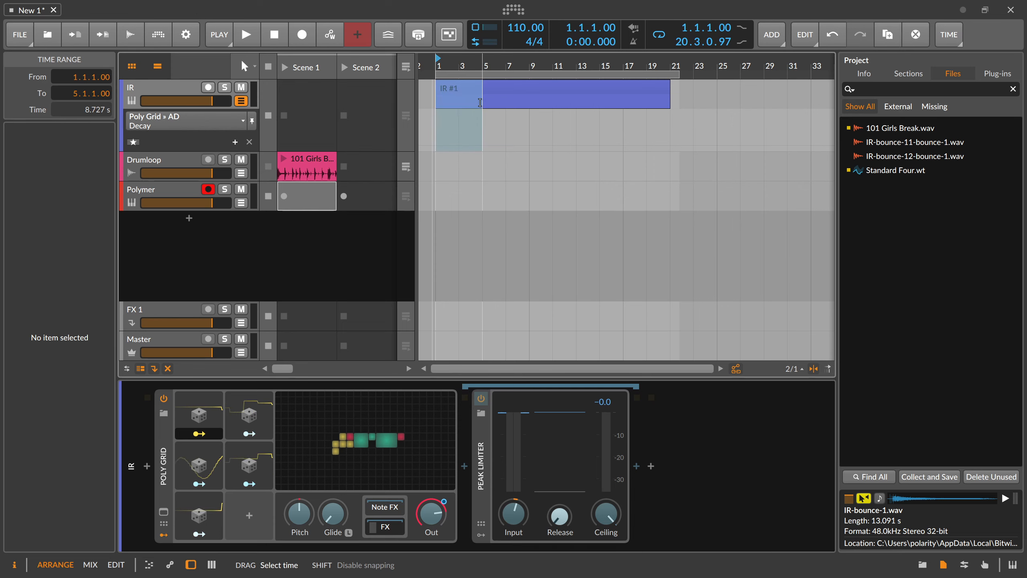
{"action": "right_click", "coordinate": [493, 103]}
{"action": "left_click", "coordinate": [514, 200]}
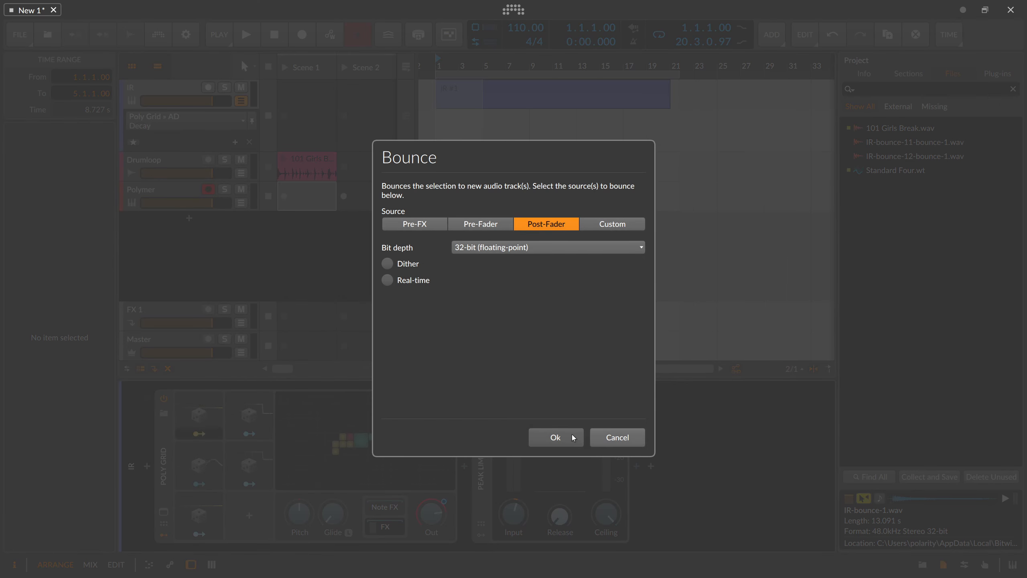
{"action": "left_click", "coordinate": [572, 437]}
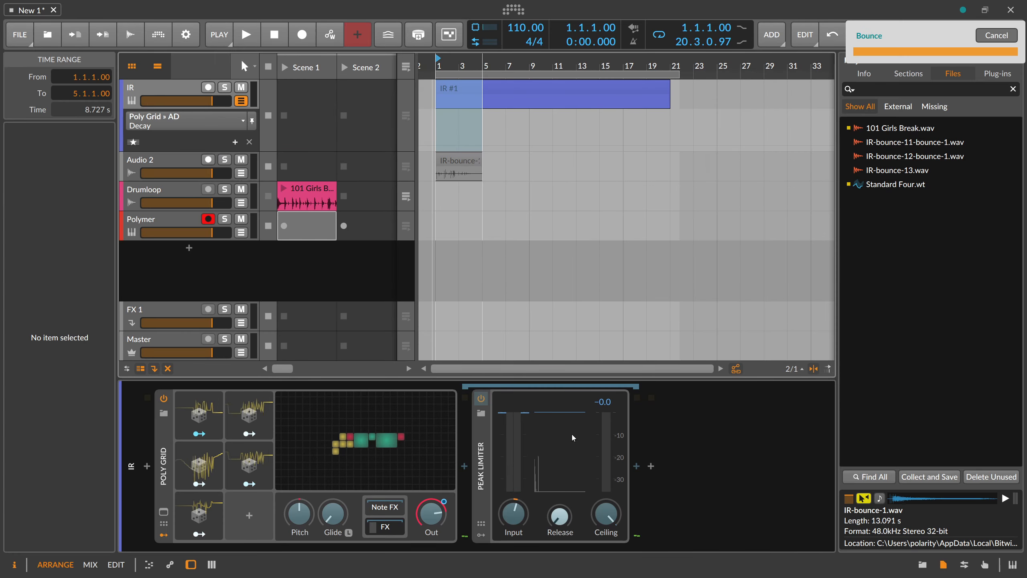
{"action": "left_click", "coordinate": [209, 210]}
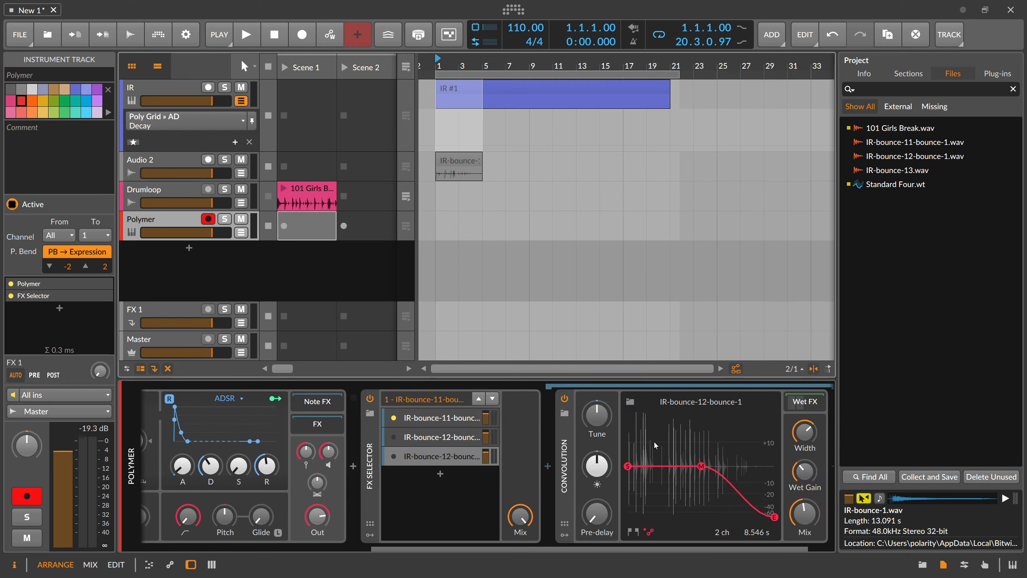
{"action": "left_click_drag", "start_coordinate": [461, 174], "coordinate": [665, 450]}
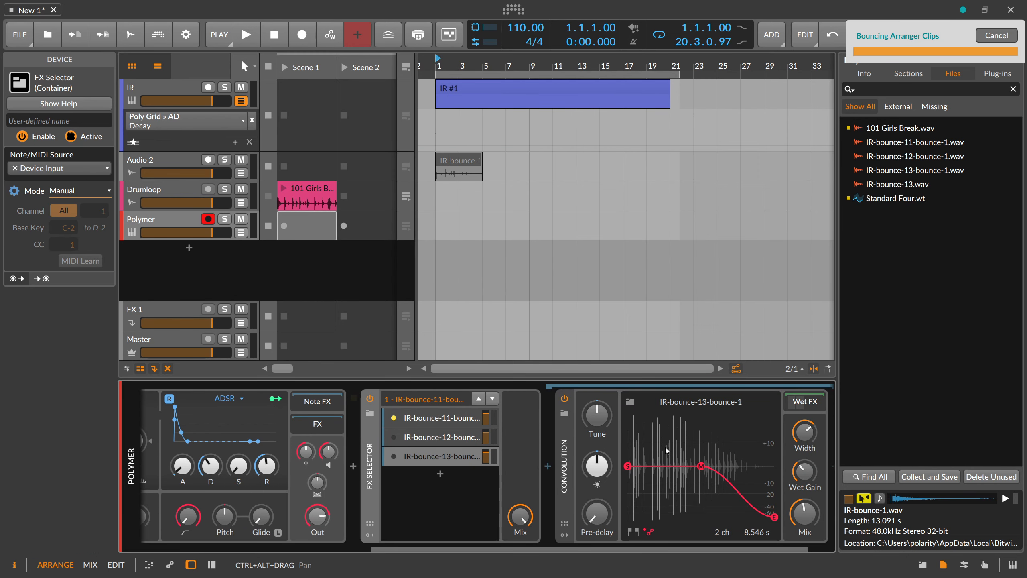
Step: Add a Random modulator to the FX Selector
{"action": "left_click", "coordinate": [370, 535]}
{"action": "left_click", "coordinate": [392, 416]}
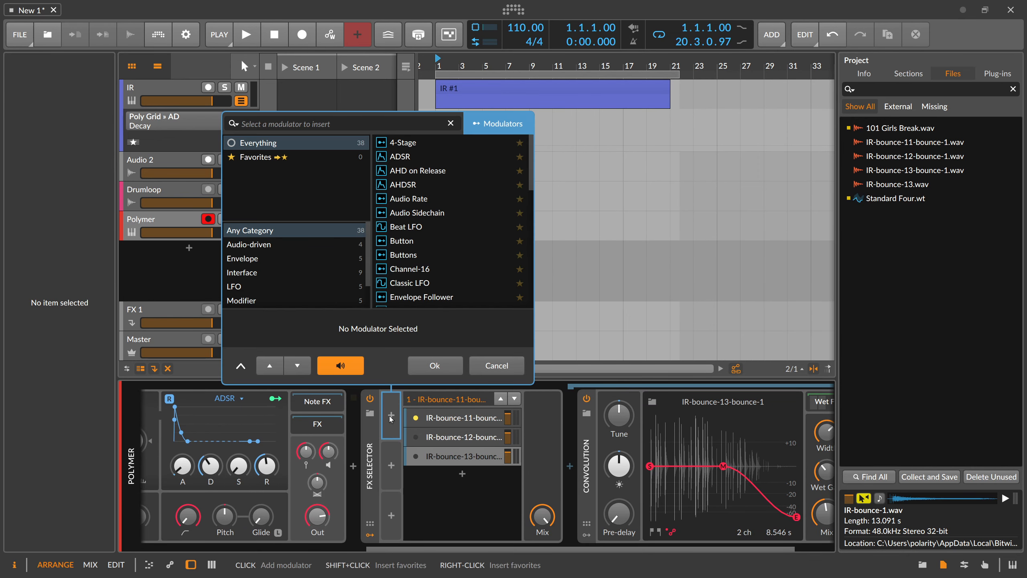
{"action": "type", "text": "ra"}
{"action": "key", "text": "Down"}
{"action": "key", "text": "Down"}
{"action": "key", "text": "Return"}
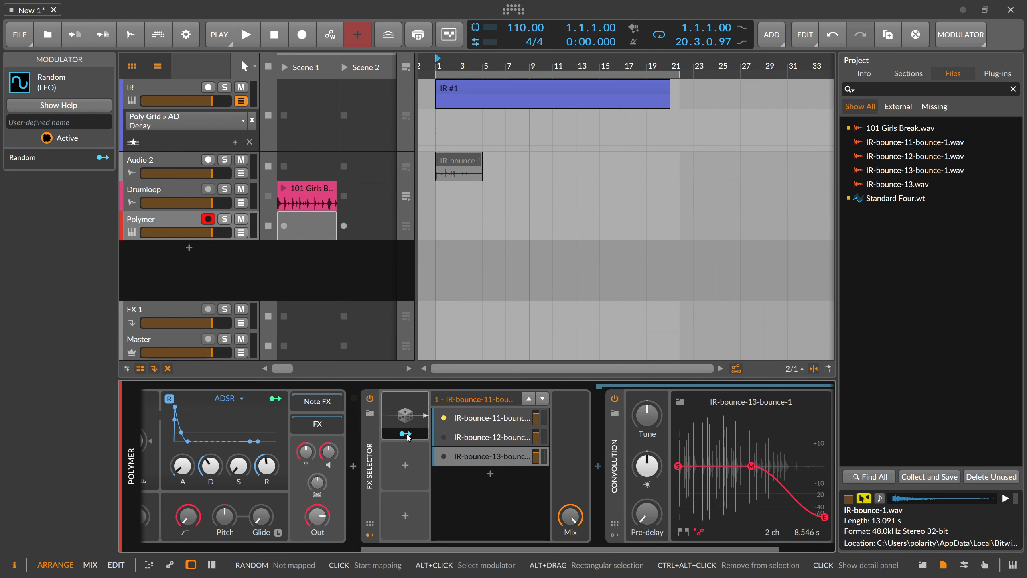
Step: Map the Random modulator to the FX Selector's layer index with an amount of 2.000
{"action": "left_click_drag", "start_coordinate": [455, 406], "coordinate": [455, 387]}
{"action": "left_click", "coordinate": [406, 433]}
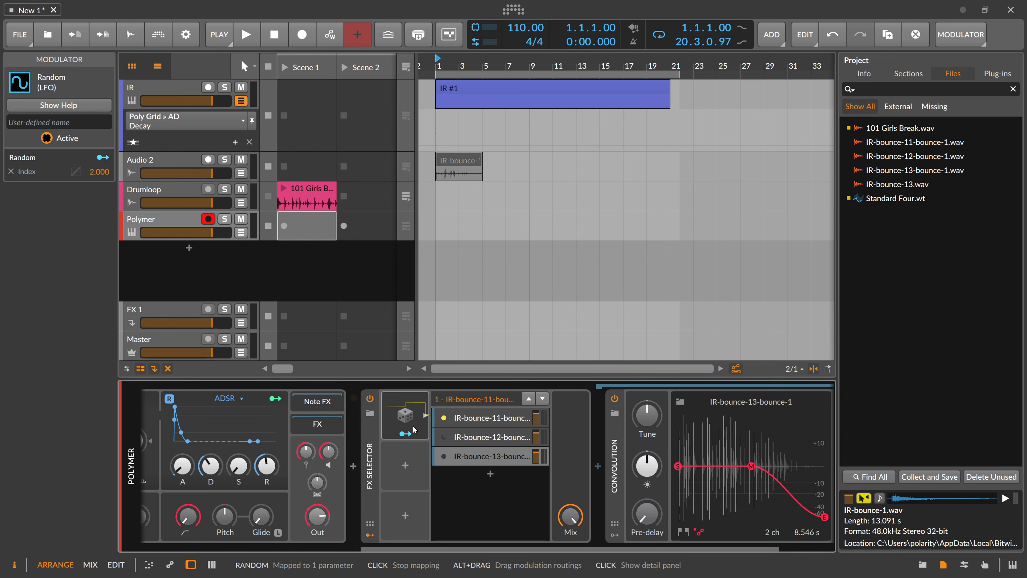
{"action": "left_click", "coordinate": [409, 424]}
{"action": "left_click", "coordinate": [361, 239]}
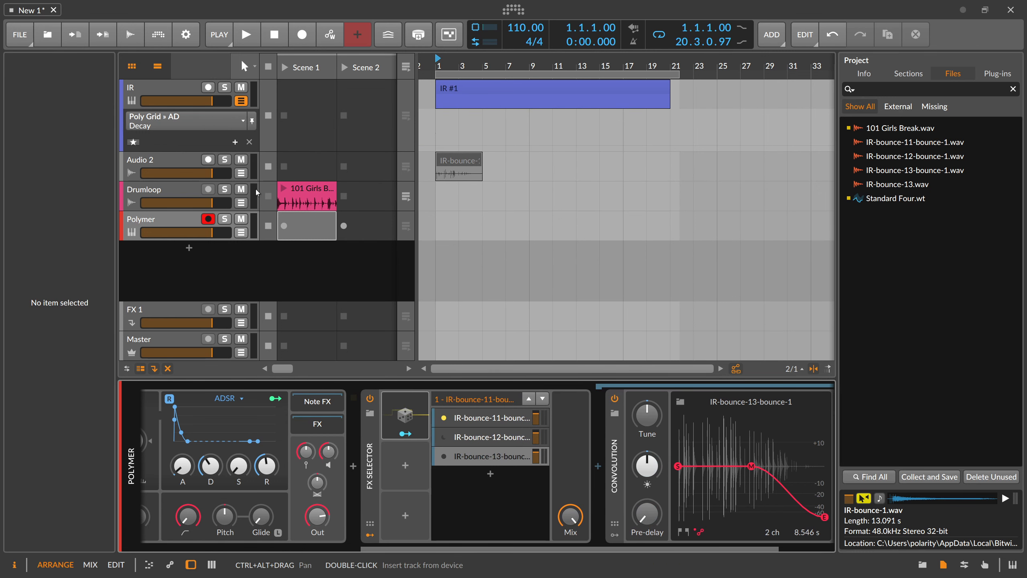
Step: Delete the Audio 2 track holding the latest bounce and select the Polymer track
{"action": "left_click", "coordinate": [169, 160]}
{"action": "key", "text": "Delete"}
{"action": "left_click", "coordinate": [182, 186]}
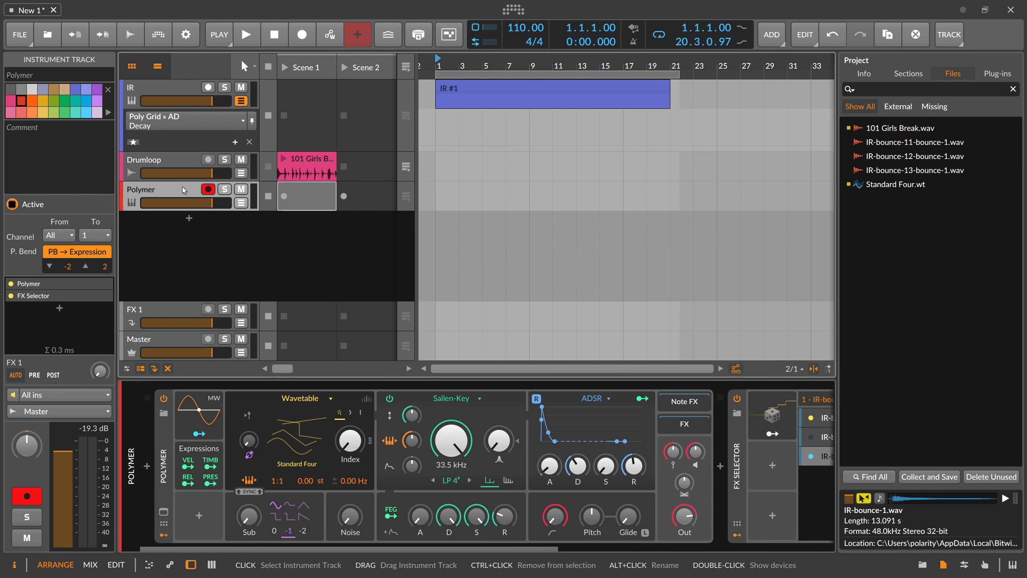
Step: Raise the Convolution mix to maximum in all three FX Selector layers and set the FX Selector's own mix to 22.3 %
{"action": "left_click_drag", "start_coordinate": [550, 549], "coordinate": [806, 538]}
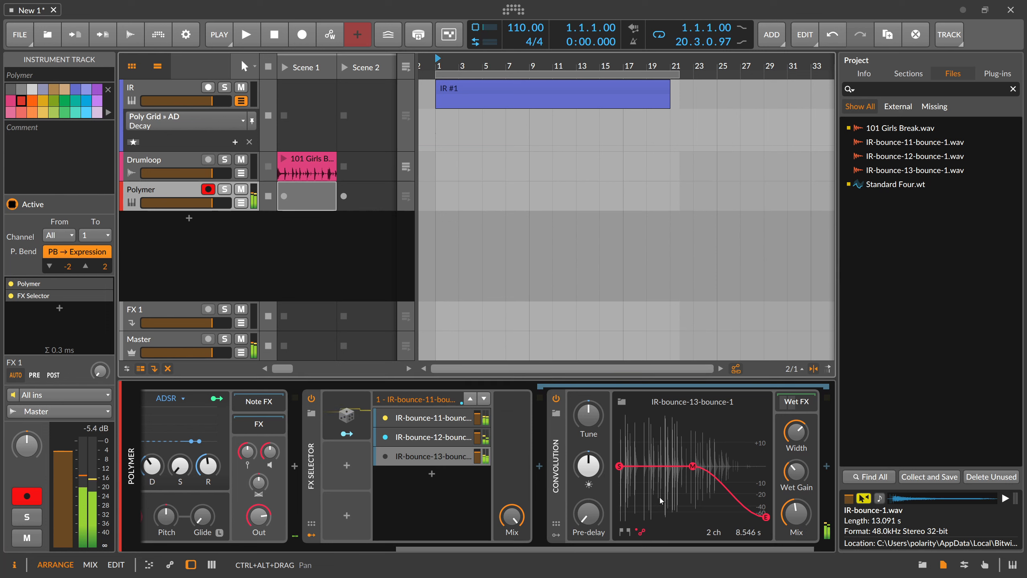
{"action": "left_click", "coordinate": [796, 471]}
{"action": "left_click", "coordinate": [440, 436]}
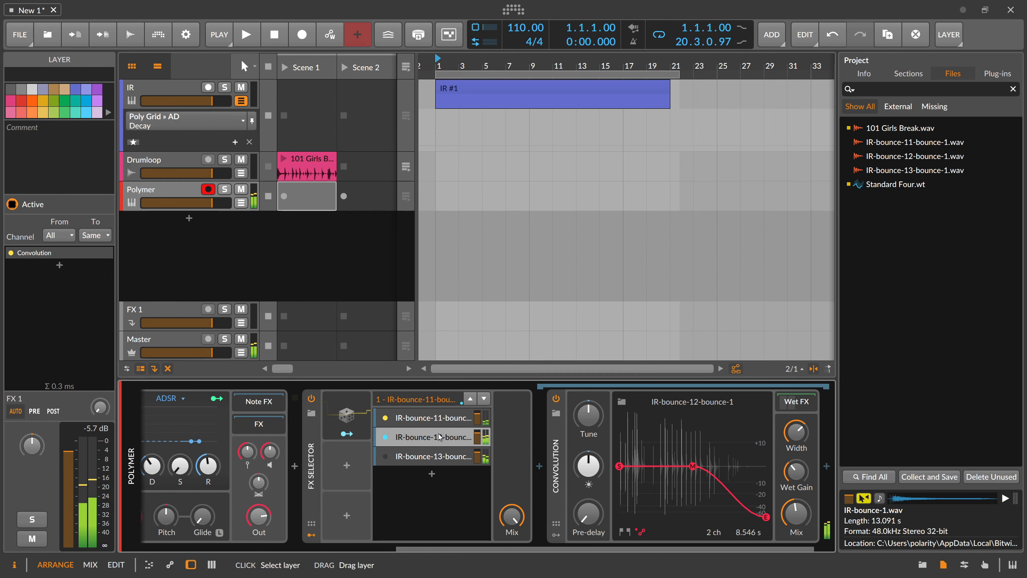
{"action": "left_click_drag", "start_coordinate": [797, 514], "coordinate": [796, 466]}
{"action": "left_click", "coordinate": [443, 418]}
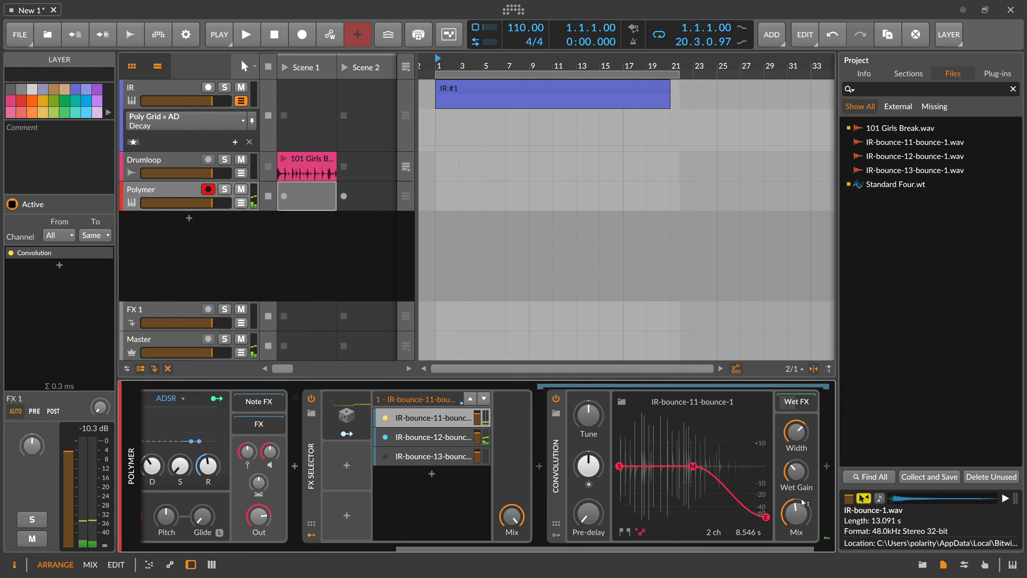
{"action": "left_click_drag", "start_coordinate": [796, 514], "coordinate": [796, 466]}
{"action": "left_click_drag", "start_coordinate": [512, 516], "coordinate": [512, 526]}
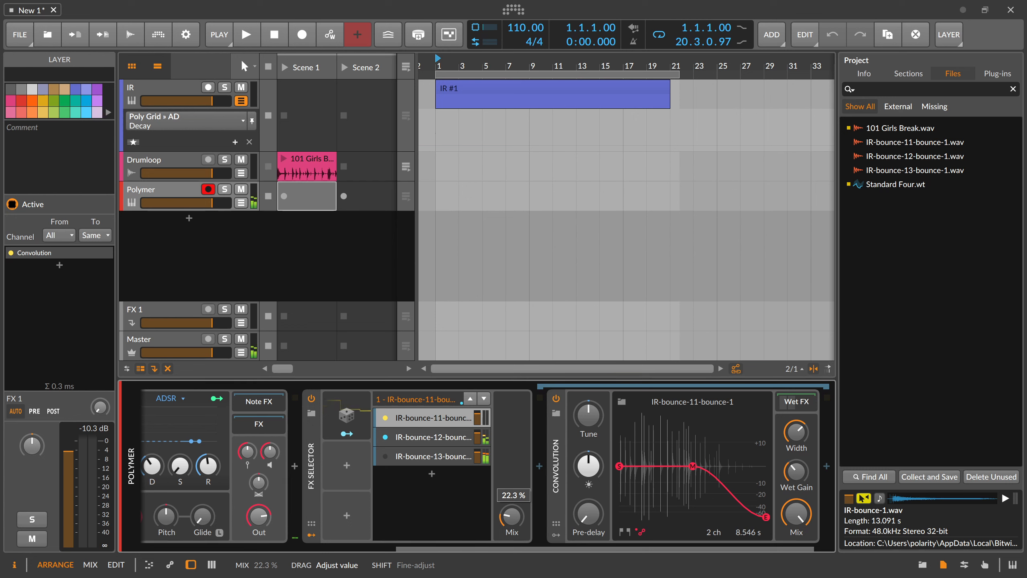
Step: Raise the FX Selector's mix to 36.6 %
{"action": "left_click_drag", "start_coordinate": [512, 516], "coordinate": [514, 514]}
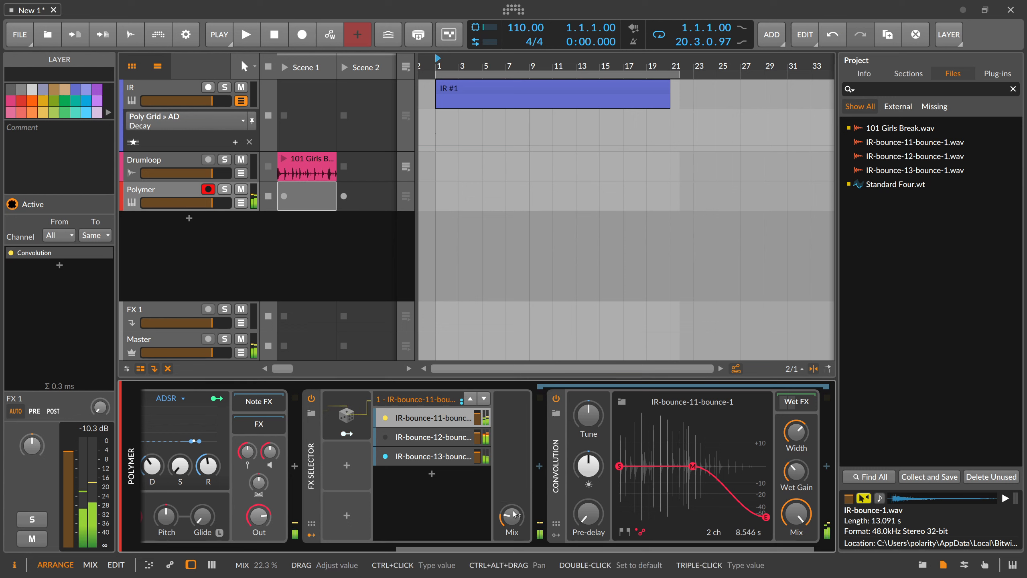
{"action": "left_click_drag", "start_coordinate": [513, 513], "coordinate": [514, 506]}
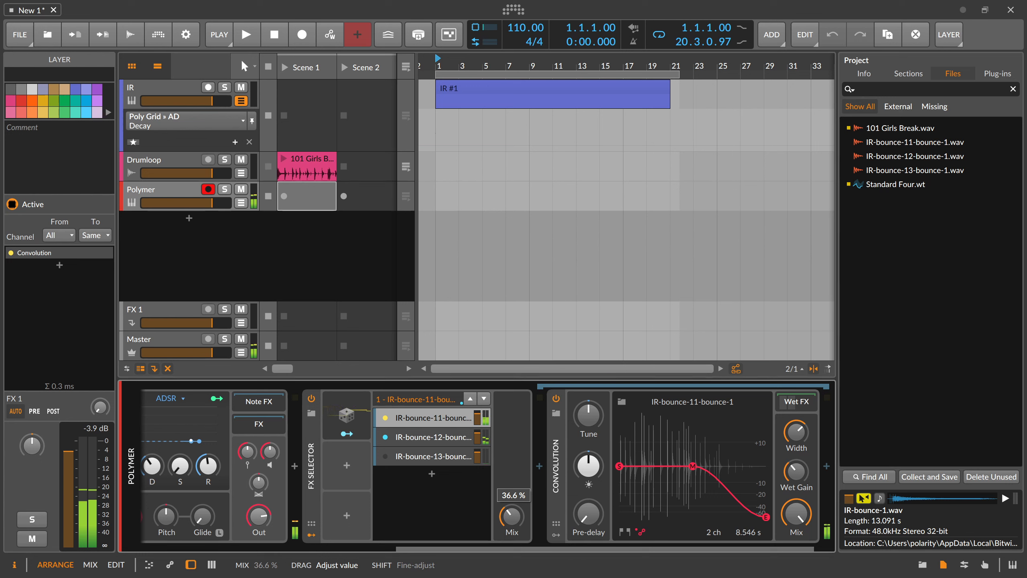
{"action": "left_click_drag", "start_coordinate": [513, 506], "coordinate": [513, 513]}
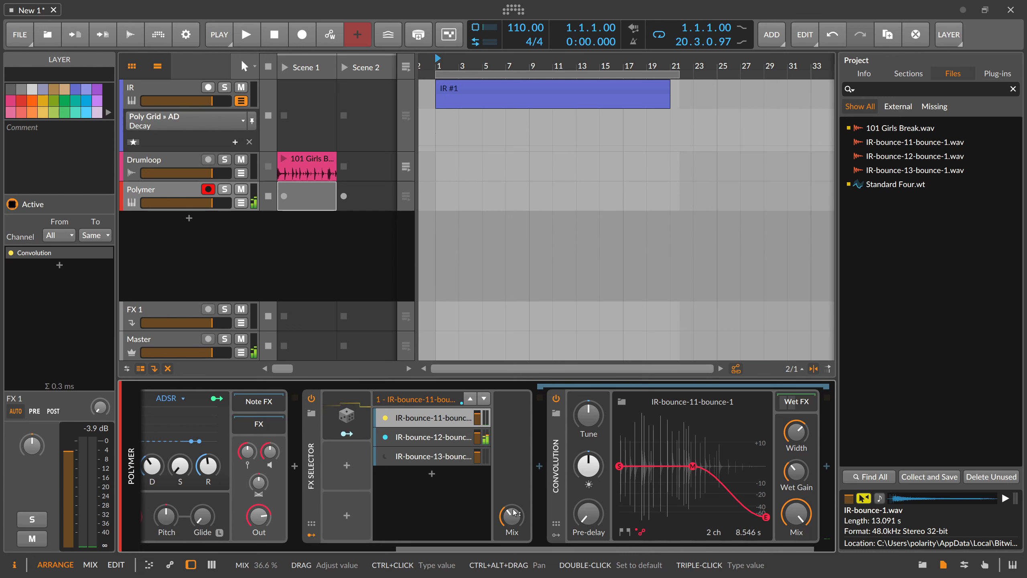
Step: Move the IR-bounce-11 Convolution out of the FX Selector to sit directly before it, and disable the FX Selector
{"action": "left_click", "coordinate": [557, 460]}
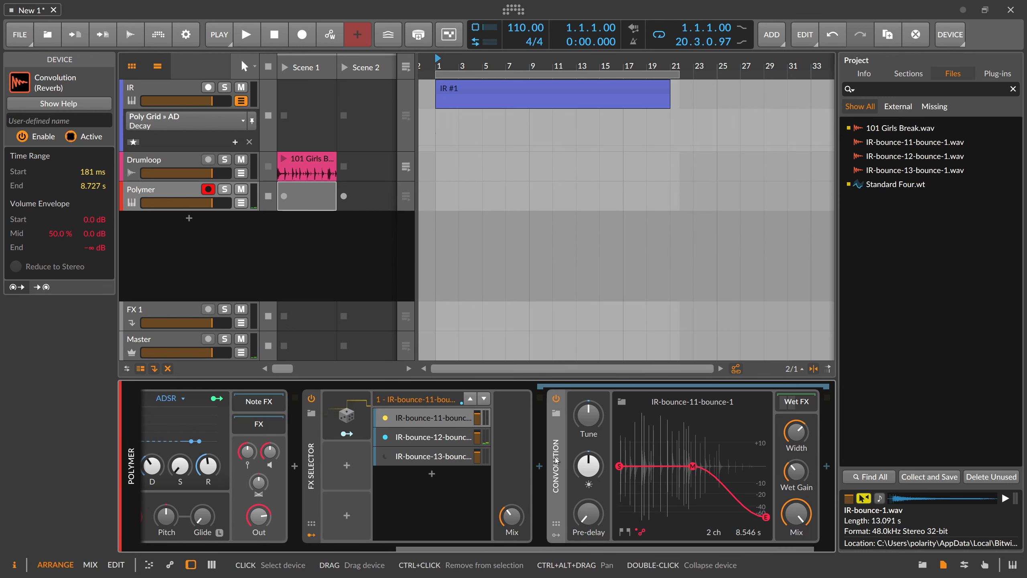
{"action": "left_click_drag", "start_coordinate": [557, 460], "coordinate": [294, 465]}
{"action": "left_click", "coordinate": [599, 454]}
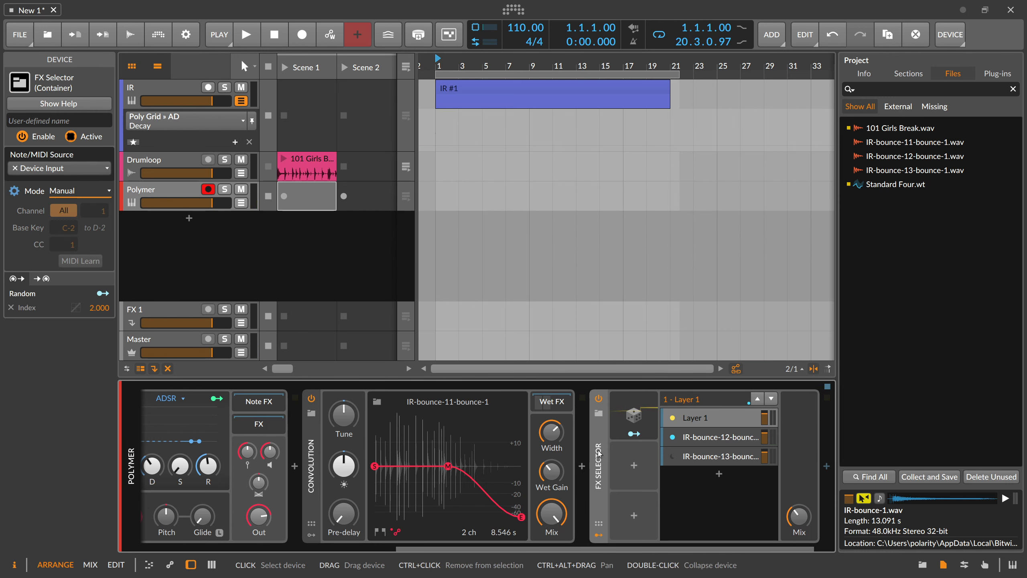
{"action": "left_click", "coordinate": [599, 398]}
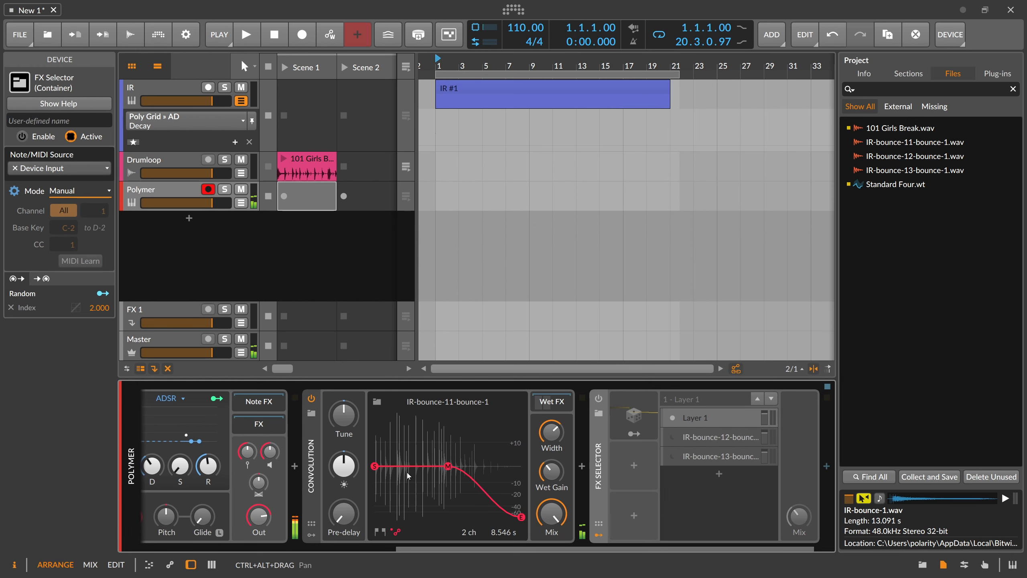
Step: Load the Austrian Spring - Density D impulse into the Convolution in place of the bounced one
{"action": "left_click", "coordinate": [312, 400]}
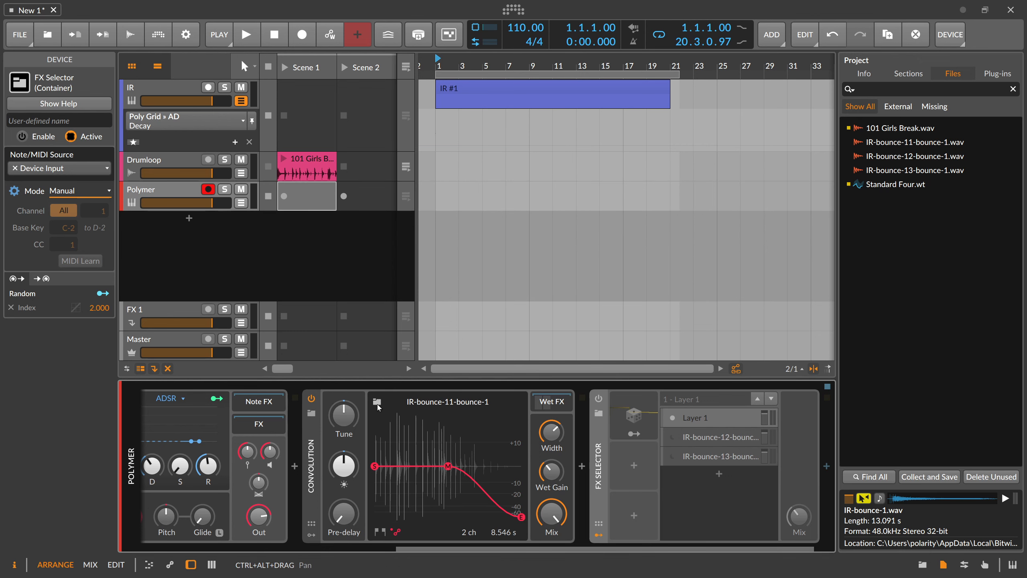
{"action": "left_click", "coordinate": [448, 401]}
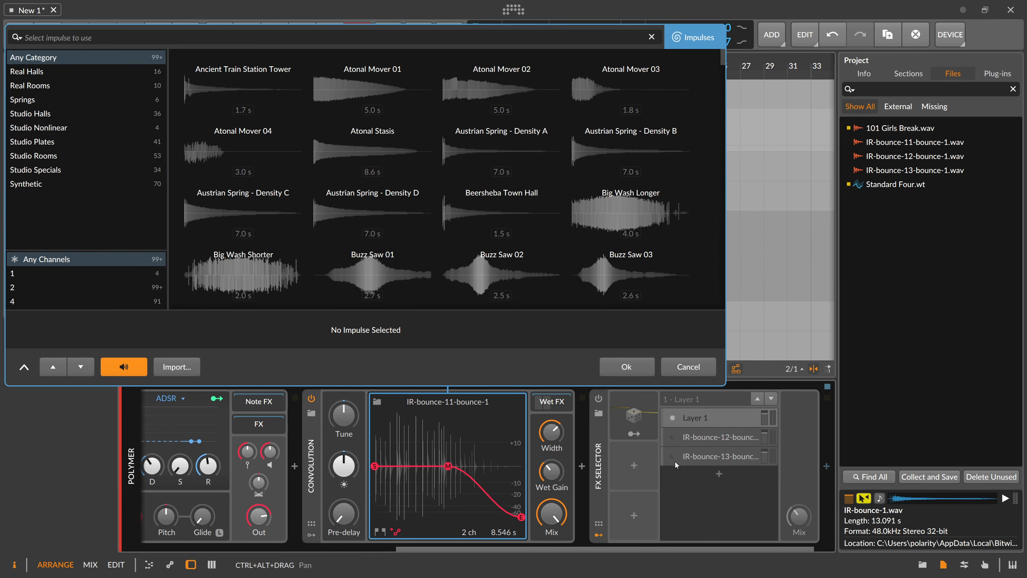
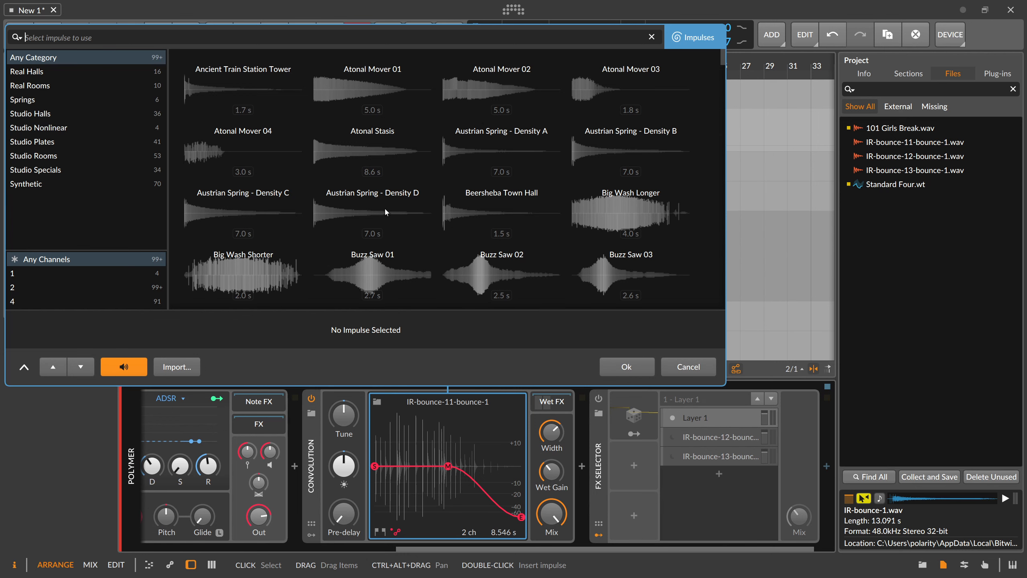
{"action": "double_click", "coordinate": [346, 211]}
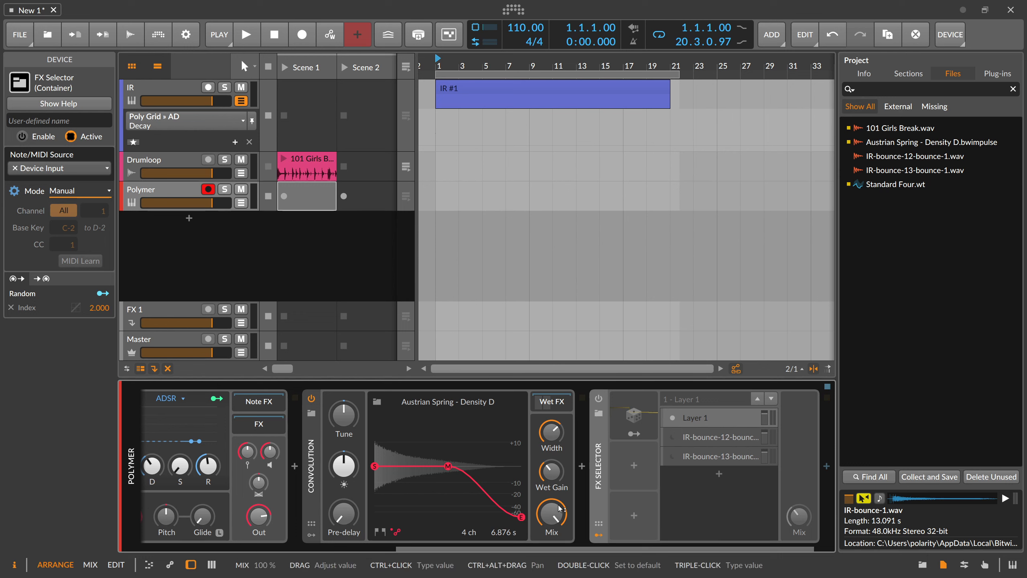
Step: Switch the Convolution off and on repeatedly to hear how bypassing affects the reverb tail, leaving it enabled
{"action": "left_click", "coordinate": [315, 402]}
{"action": "left_click", "coordinate": [314, 402]}
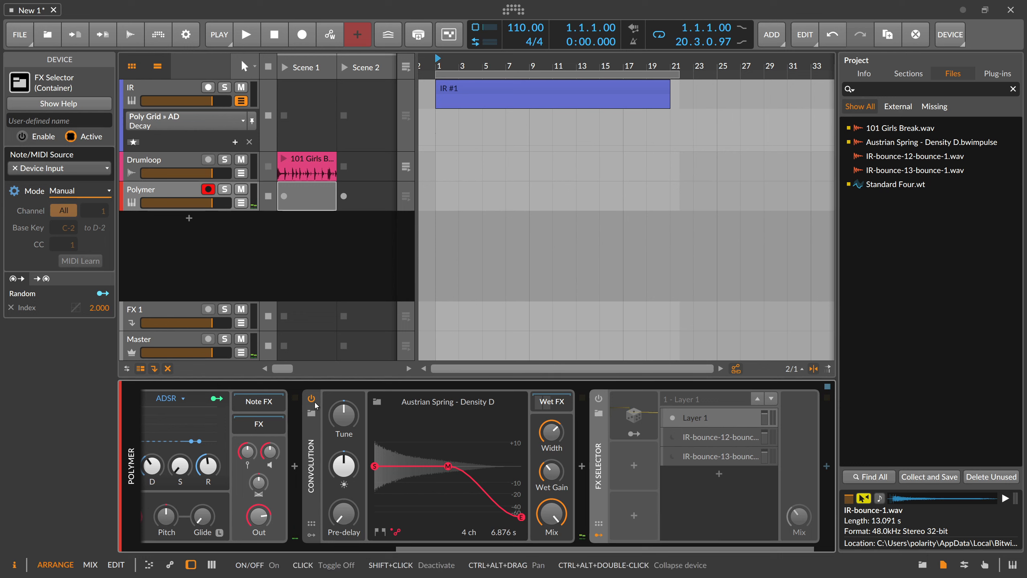
{"action": "left_click", "coordinate": [315, 401]}
{"action": "left_click", "coordinate": [316, 402]}
{"action": "left_click", "coordinate": [317, 402]}
{"action": "left_click", "coordinate": [316, 403]}
{"action": "left_click", "coordinate": [316, 402]}
{"action": "left_click", "coordinate": [316, 402]}
{"action": "left_click", "coordinate": [316, 402]}
{"action": "left_click", "coordinate": [317, 402]}
{"action": "left_click", "coordinate": [316, 402]}
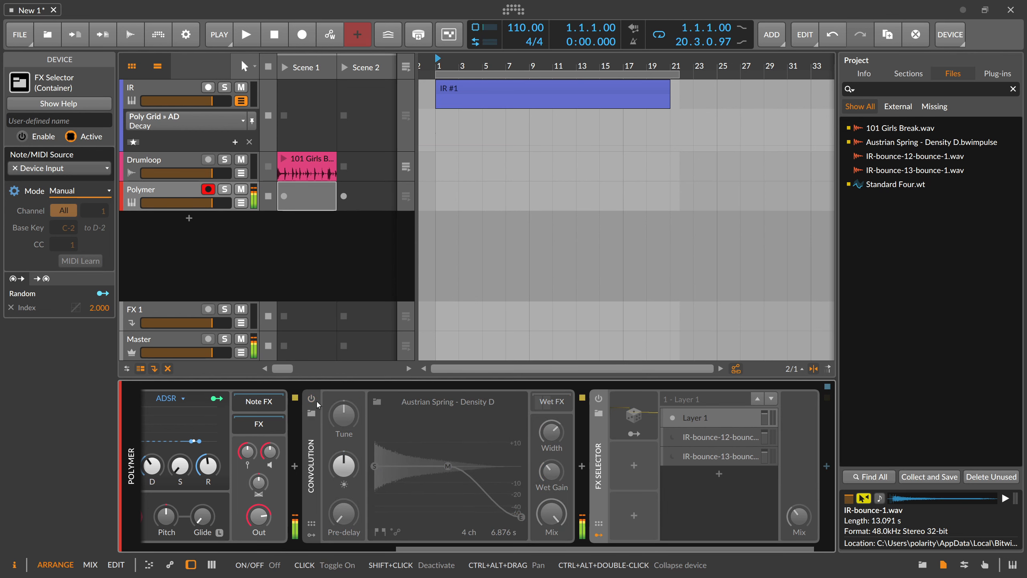
{"action": "left_click", "coordinate": [316, 402]}
{"action": "left_click", "coordinate": [316, 402]}
{"action": "left_click", "coordinate": [316, 402]}
{"action": "left_click", "coordinate": [316, 402]}
{"action": "left_click", "coordinate": [316, 402]}
{"action": "left_click", "coordinate": [316, 402]}
{"action": "left_click", "coordinate": [316, 402]}
{"action": "left_click", "coordinate": [316, 402]}
{"action": "left_click", "coordinate": [316, 402]}
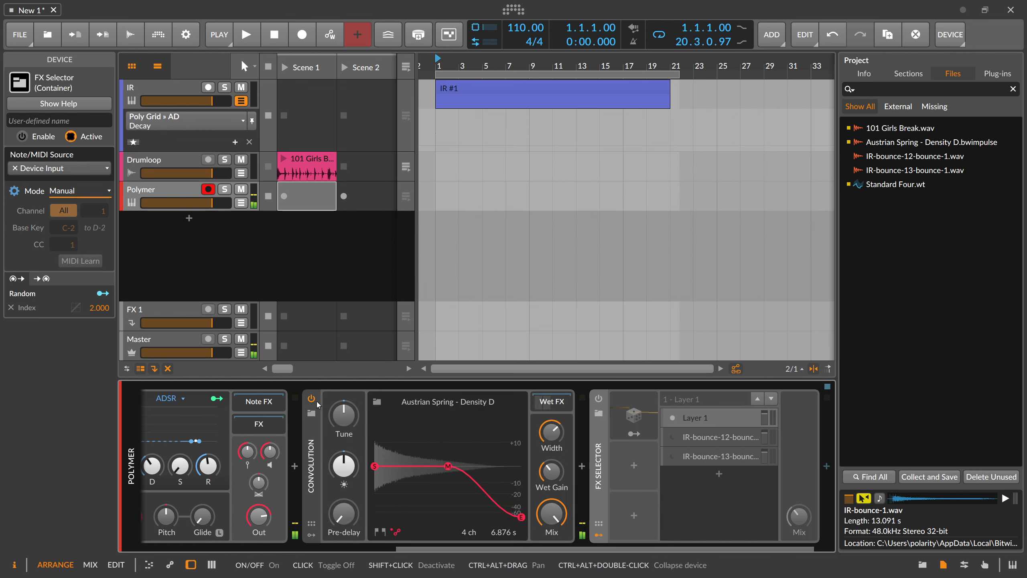
{"action": "left_click", "coordinate": [316, 402]}
{"action": "left_click", "coordinate": [317, 402]}
Step: Duplicate the Convolution and add a Random modulator to the first of the two
{"action": "left_click", "coordinate": [318, 462]}
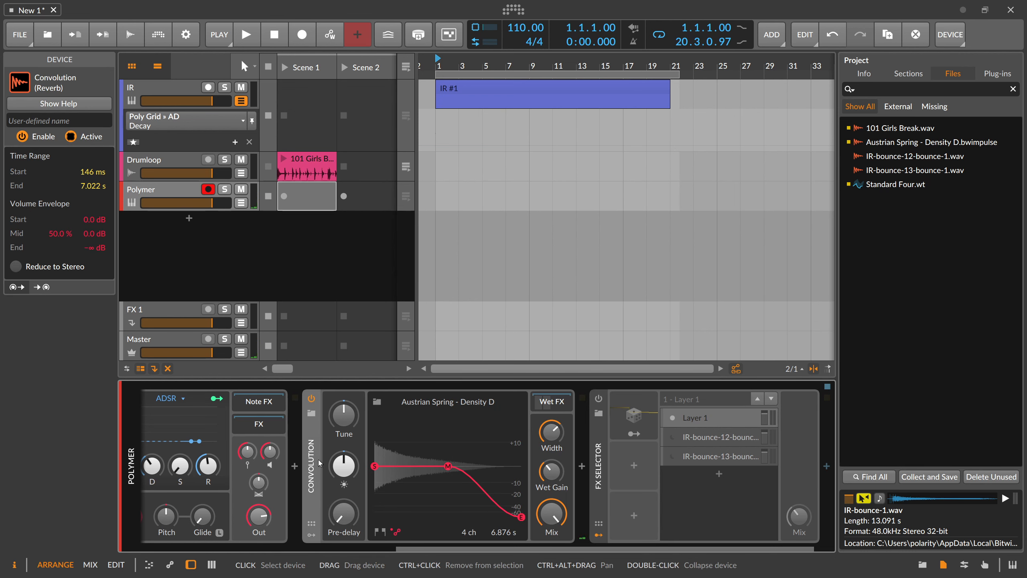
{"action": "key", "text": "ctrl+d"}
{"action": "left_click_drag", "start_coordinate": [488, 549], "coordinate": [463, 549]}
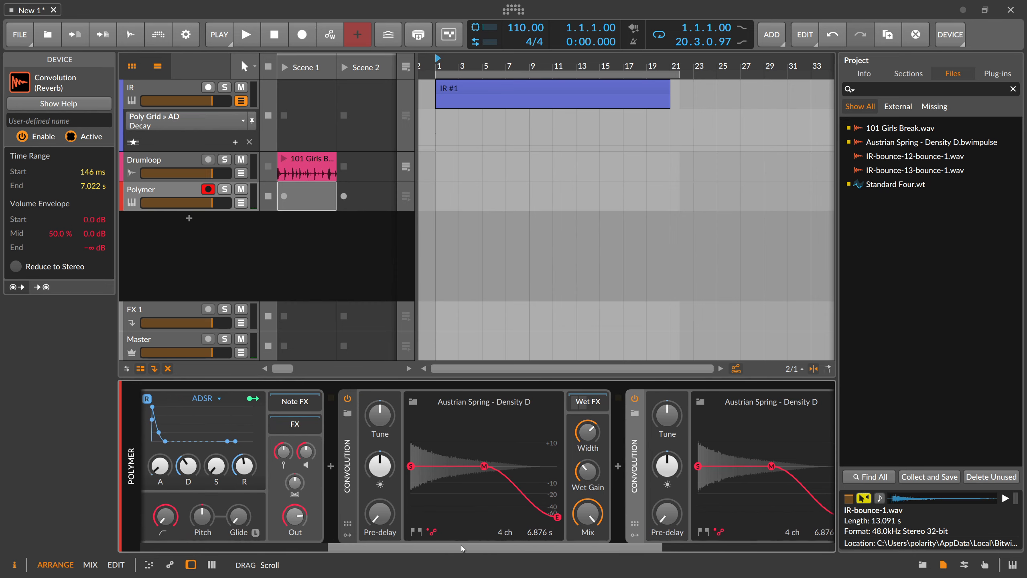
{"action": "left_click", "coordinate": [347, 535]}
{"action": "left_click", "coordinate": [369, 415]}
{"action": "type", "text": "ranbd"}
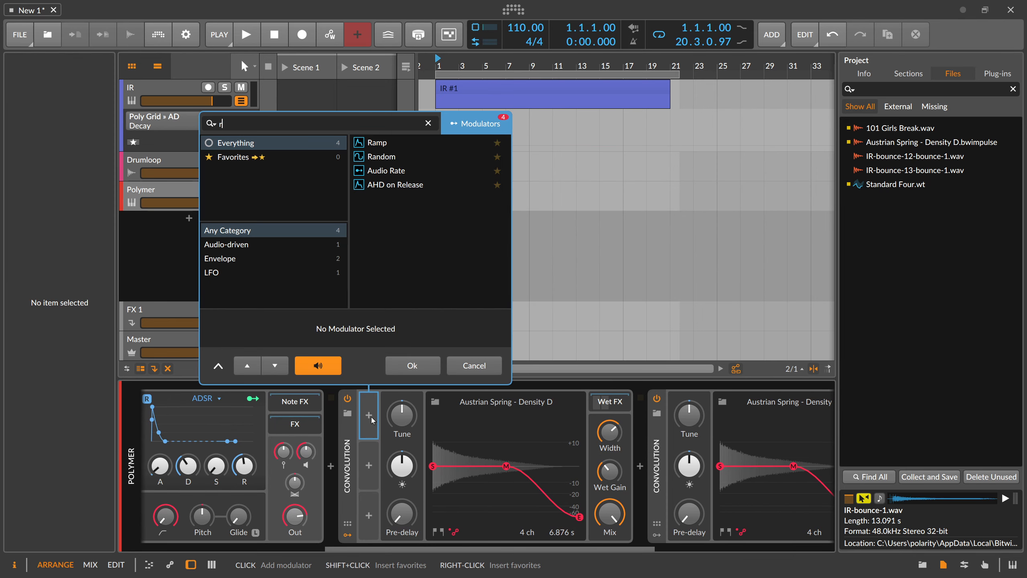
{"action": "key", "text": "Down"}
{"action": "key", "text": "Return"}
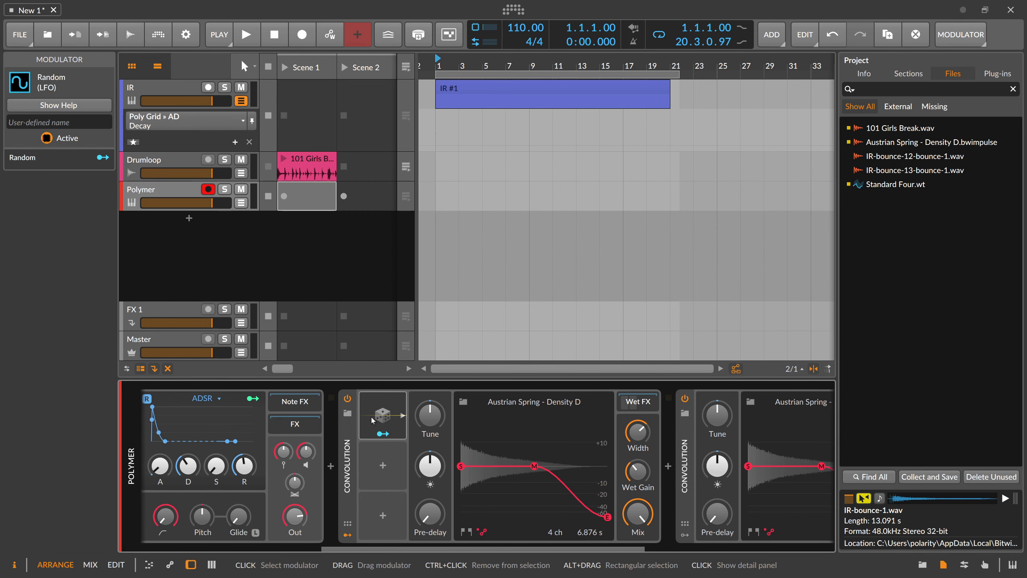
{"action": "left_click", "coordinate": [381, 434]}
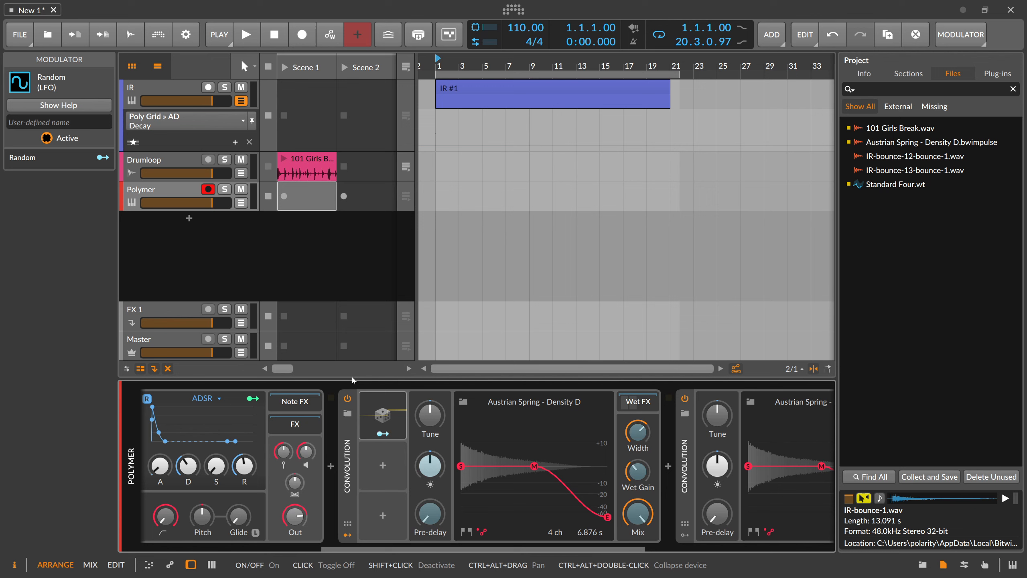
{"action": "left_click", "coordinate": [380, 434]}
{"action": "left_click", "coordinate": [347, 477]}
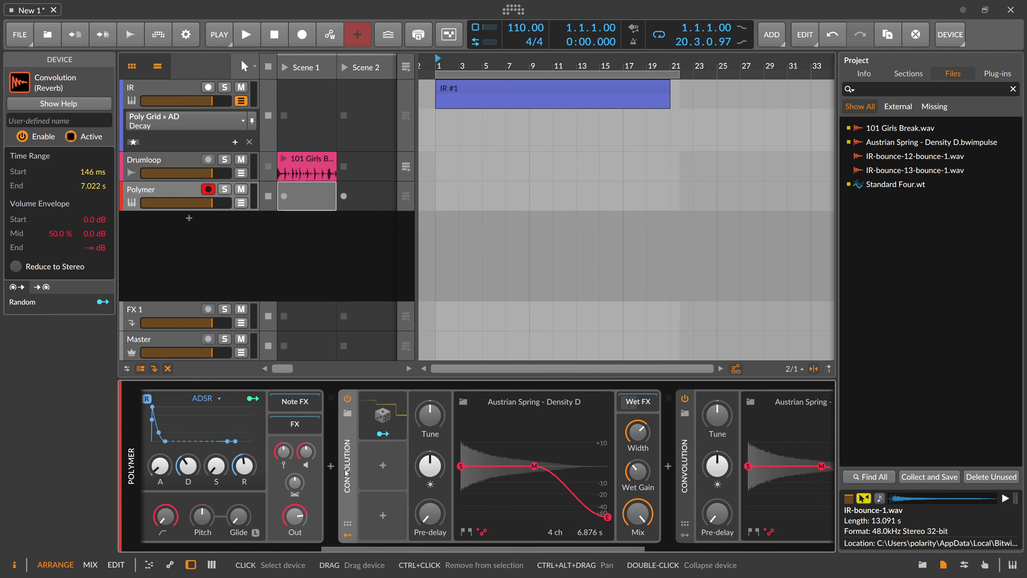
{"action": "key", "text": "ctrl+g"}
{"action": "key", "text": "ctrl+z"}
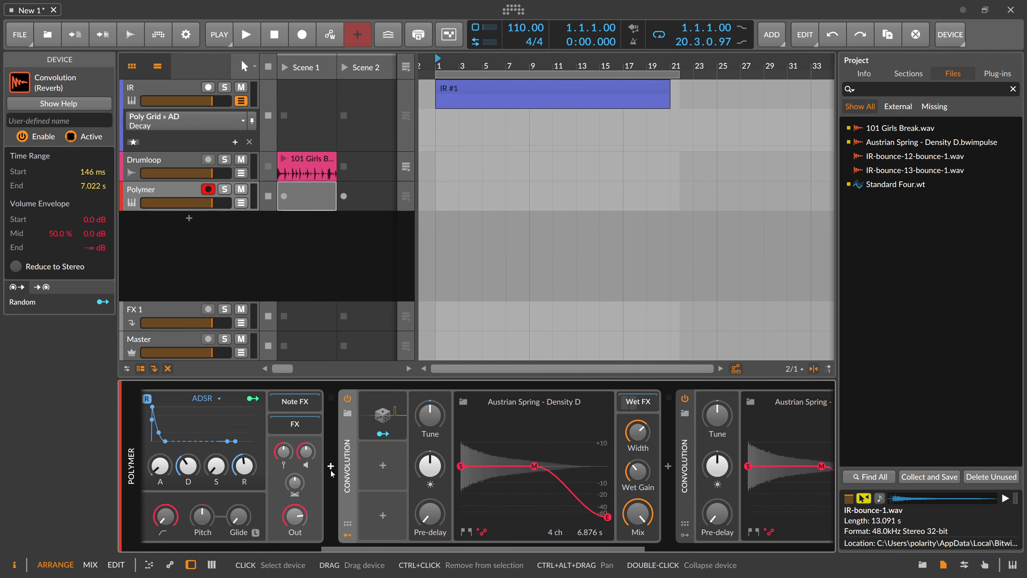
Step: Insert a Chain container between the Polymer and the first Convolution
{"action": "left_click", "coordinate": [331, 466]}
{"action": "type", "text": "cona"}
{"action": "key", "text": "BackSpace"}
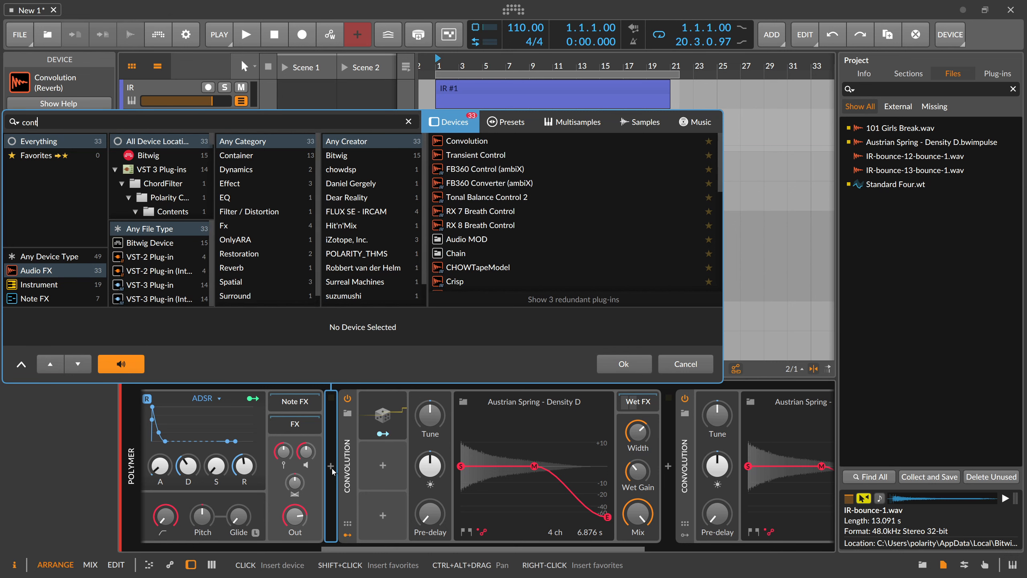
{"action": "type", "text": "ta"}
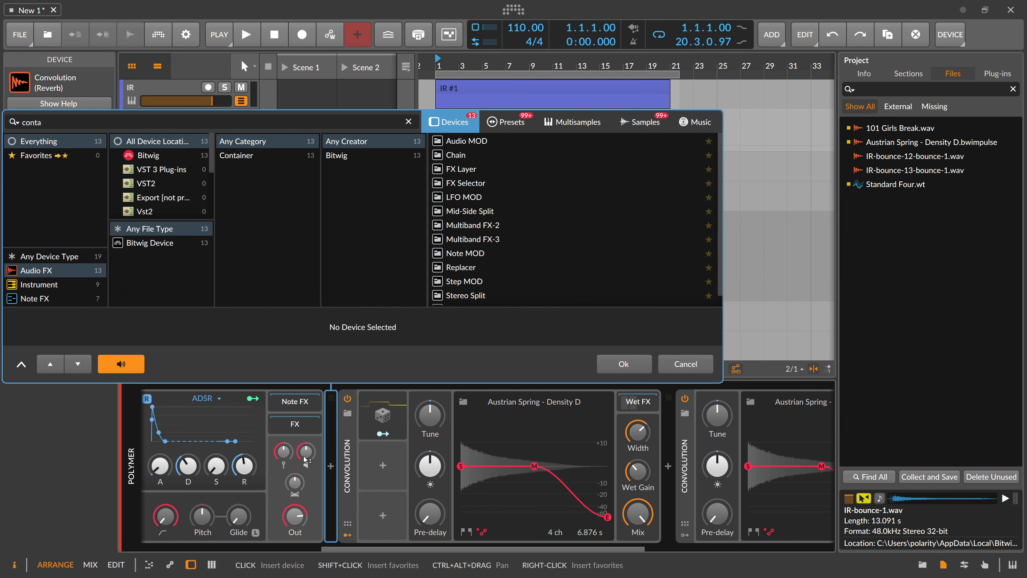
{"action": "left_click", "coordinate": [49, 256]}
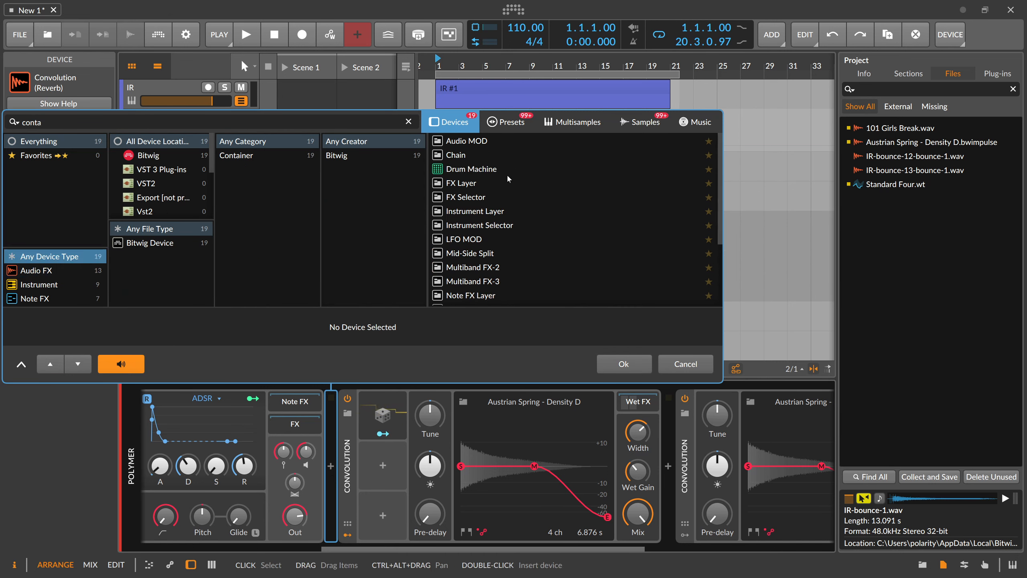
{"action": "scroll", "coordinate": [508, 179], "scroll_direction": "down", "scroll_amount": 3}
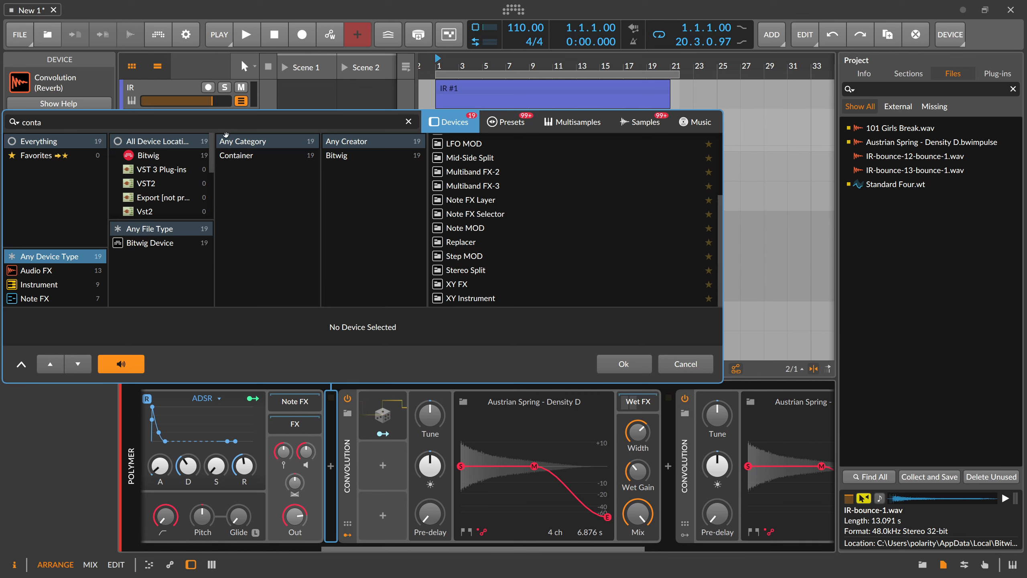
{"action": "left_click", "coordinate": [3, 122]}
{"action": "type", "text": "chain"}
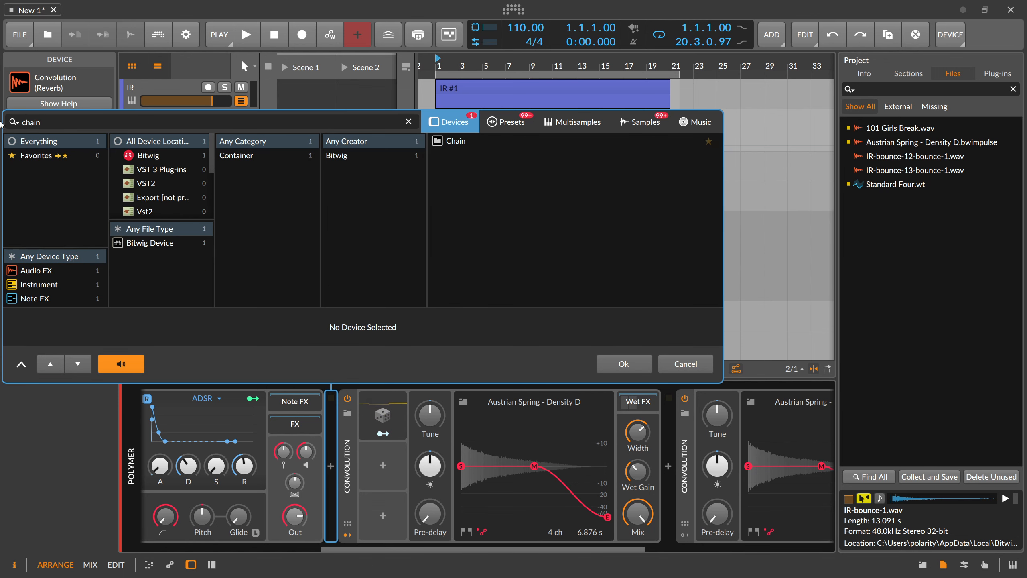
{"action": "double_click", "coordinate": [444, 142]}
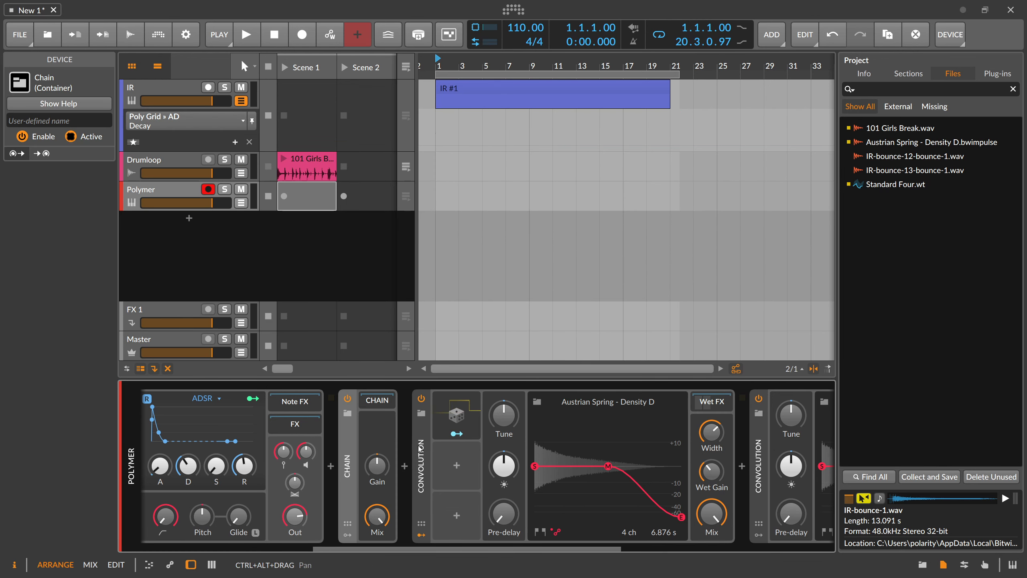
Step: Nest the first Convolution inside the Chain and move its Random modulator onto the Chain
{"action": "left_click", "coordinate": [378, 404]}
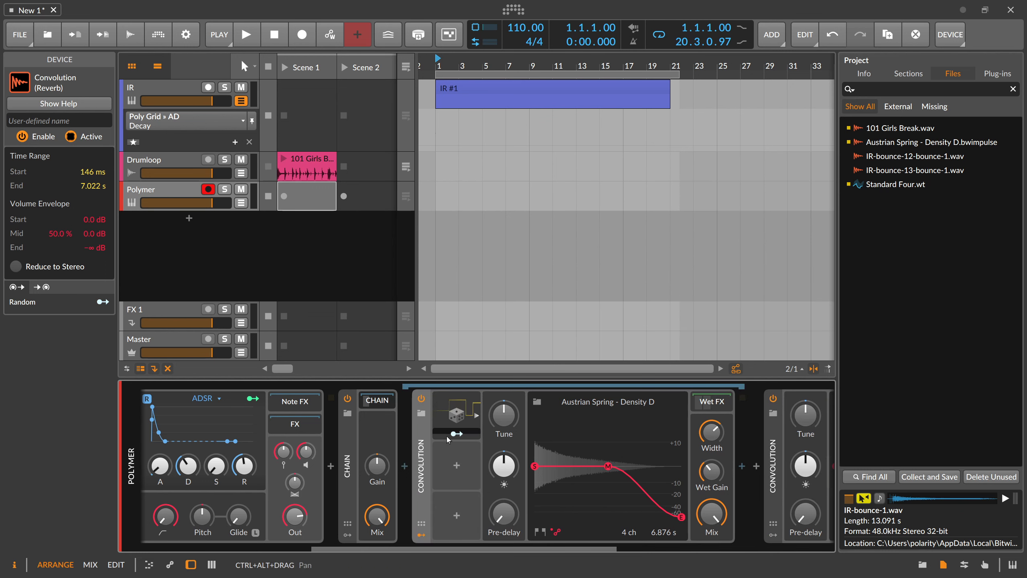
{"action": "left_click_drag", "start_coordinate": [456, 418], "coordinate": [360, 528]}
{"action": "left_click", "coordinate": [348, 535]}
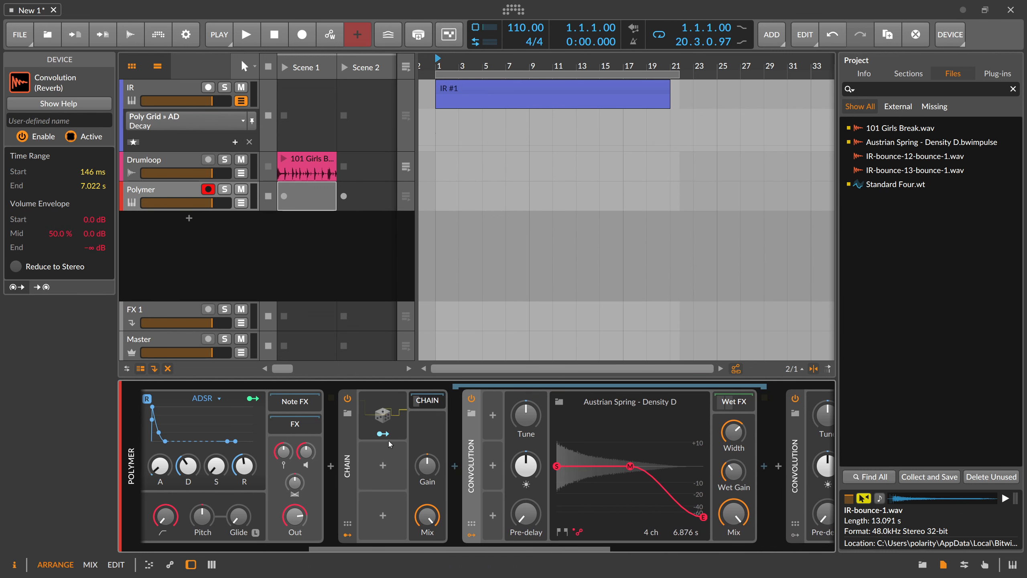
Step: Map the Random modulator to the nested Convolution's On/Off switch with an amount of 1.000 and set its rate unit to 8th note
{"action": "left_click", "coordinate": [383, 434]}
{"action": "left_click", "coordinate": [389, 410]}
{"action": "left_click", "coordinate": [489, 418]}
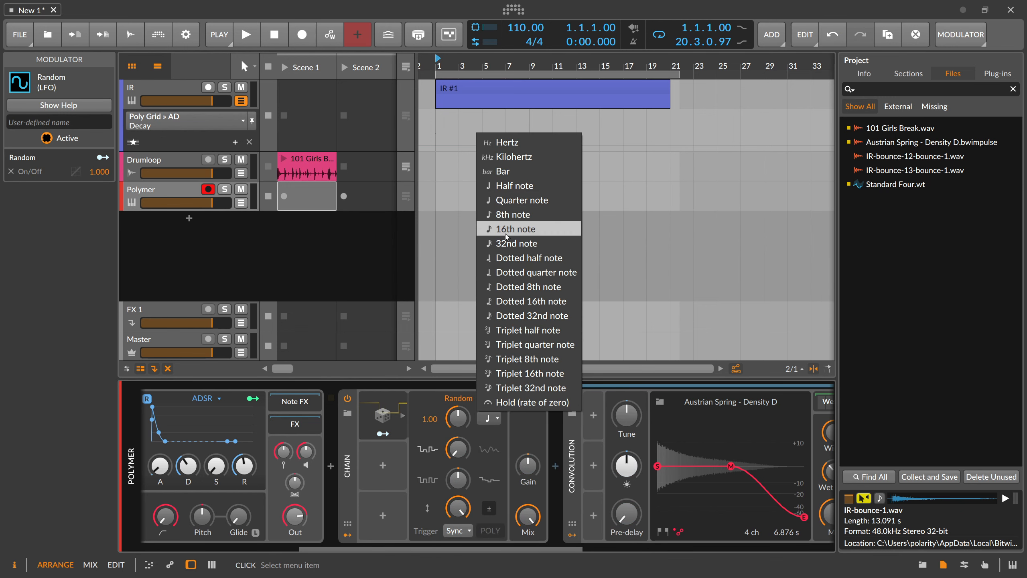
{"action": "left_click", "coordinate": [512, 265]}
{"action": "left_click", "coordinate": [489, 418]}
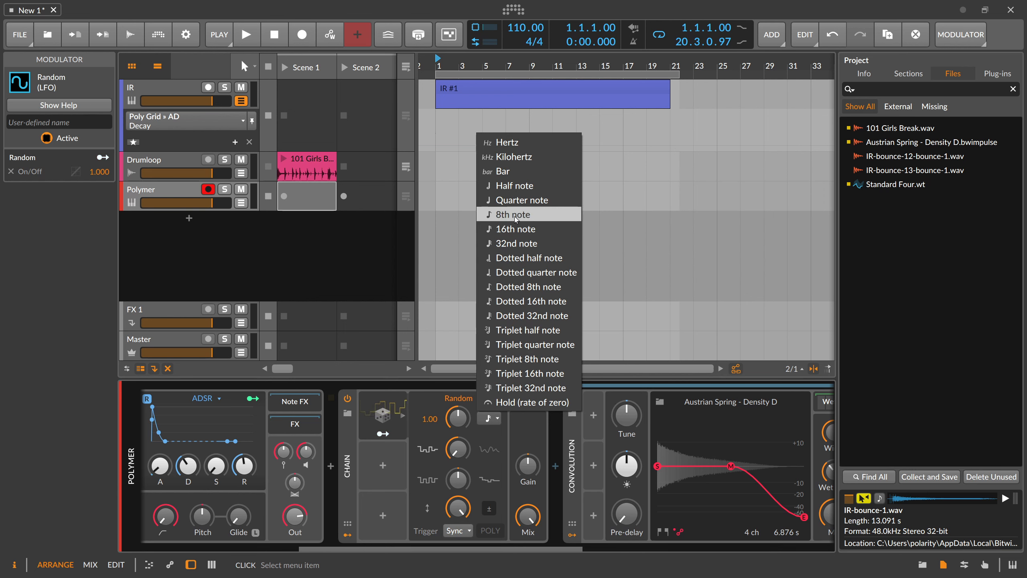
{"action": "left_click", "coordinate": [495, 214]}
Step: Set the Random modulator's amount on the Convolution's On/Off switch to -1.00
{"action": "left_click_drag", "start_coordinate": [520, 548], "coordinate": [548, 549]}
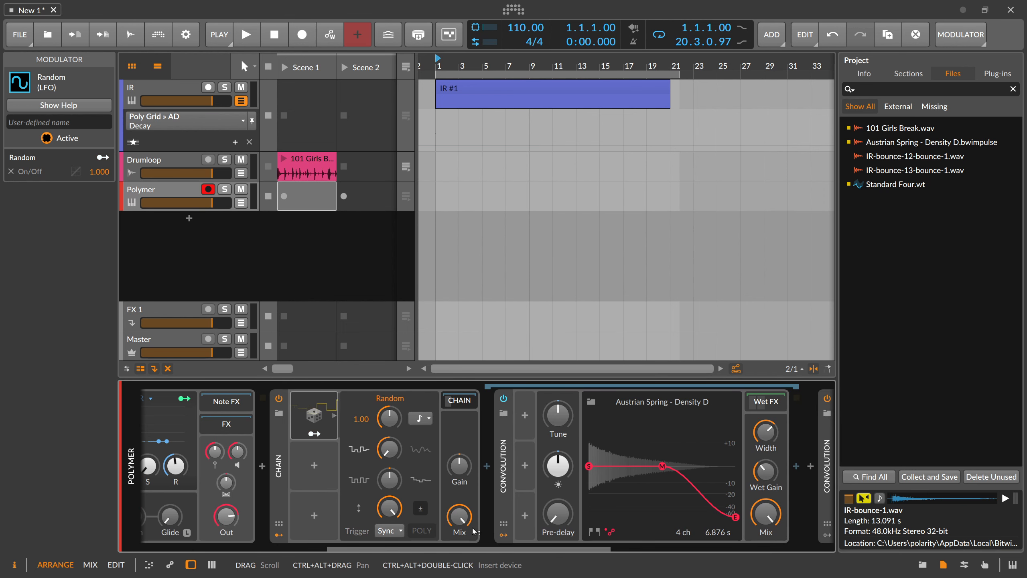
{"action": "left_click", "coordinate": [319, 433]}
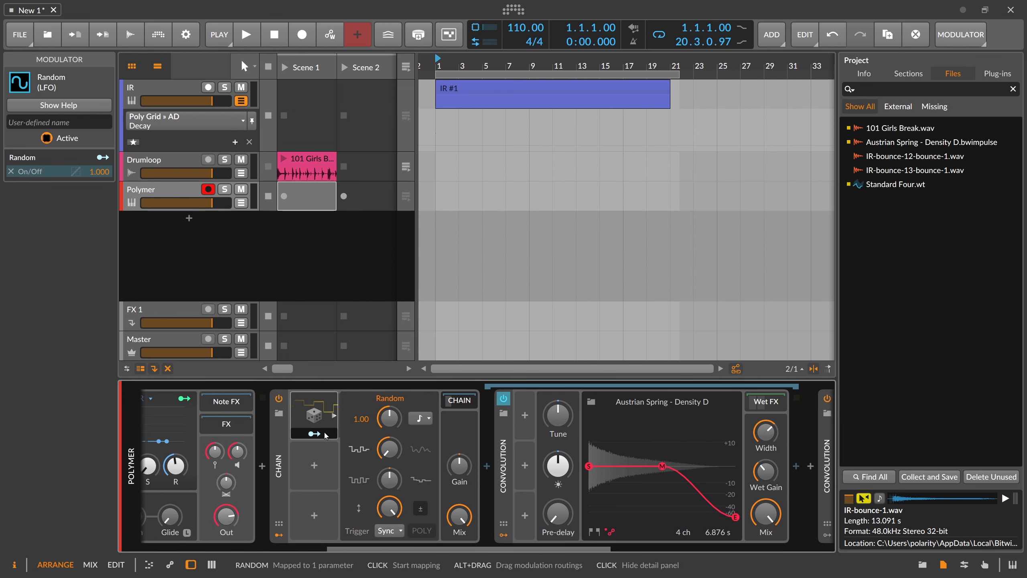
{"action": "left_click", "coordinate": [323, 435]}
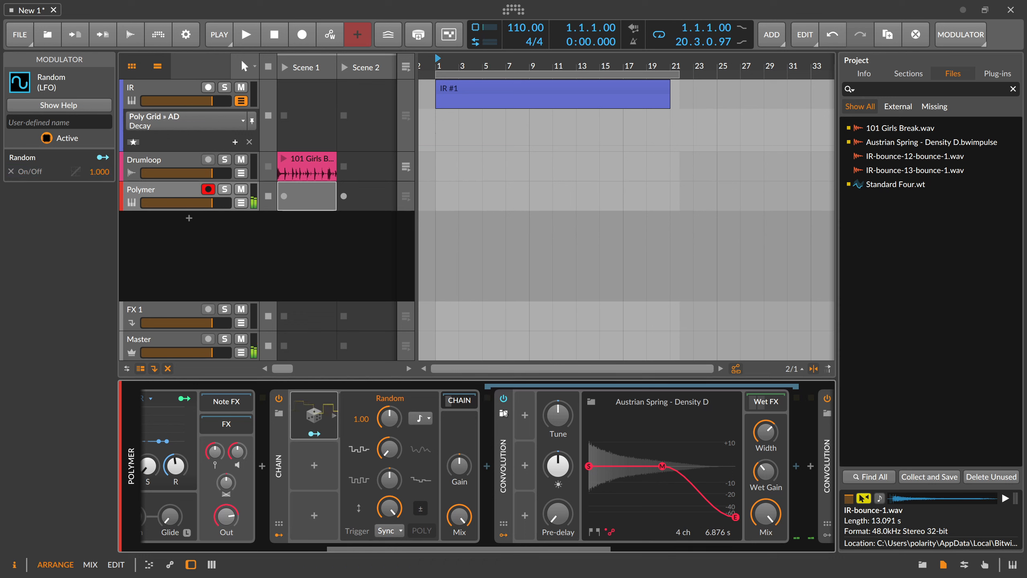
{"action": "left_click", "coordinate": [328, 437]}
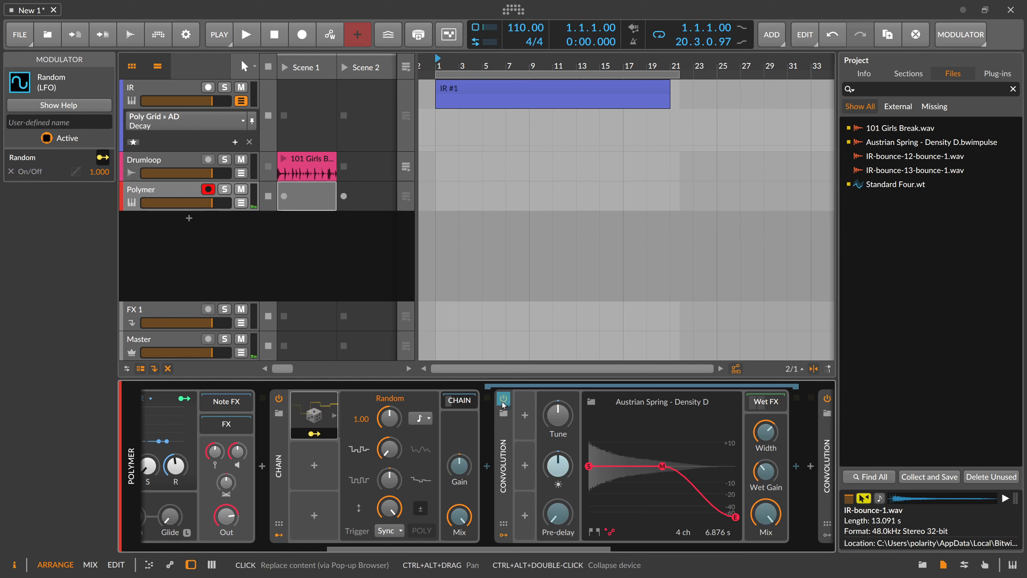
{"action": "left_click_drag", "start_coordinate": [503, 399], "coordinate": [503, 469]}
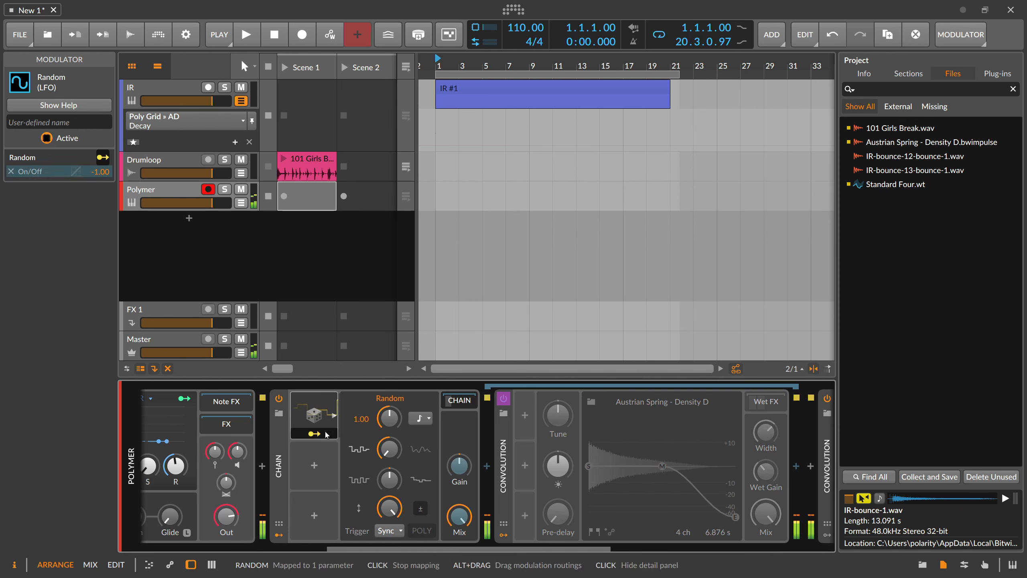
Step: Leave the modulation mapping mode and toggle the Random modulator's bipolar option
{"action": "left_click", "coordinate": [333, 434]}
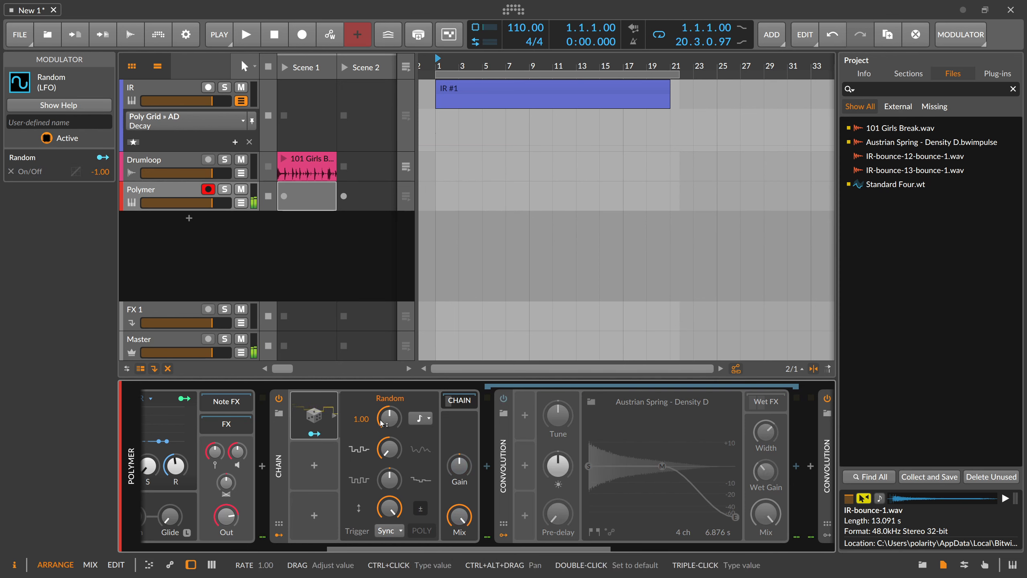
{"action": "left_click", "coordinate": [421, 507]}
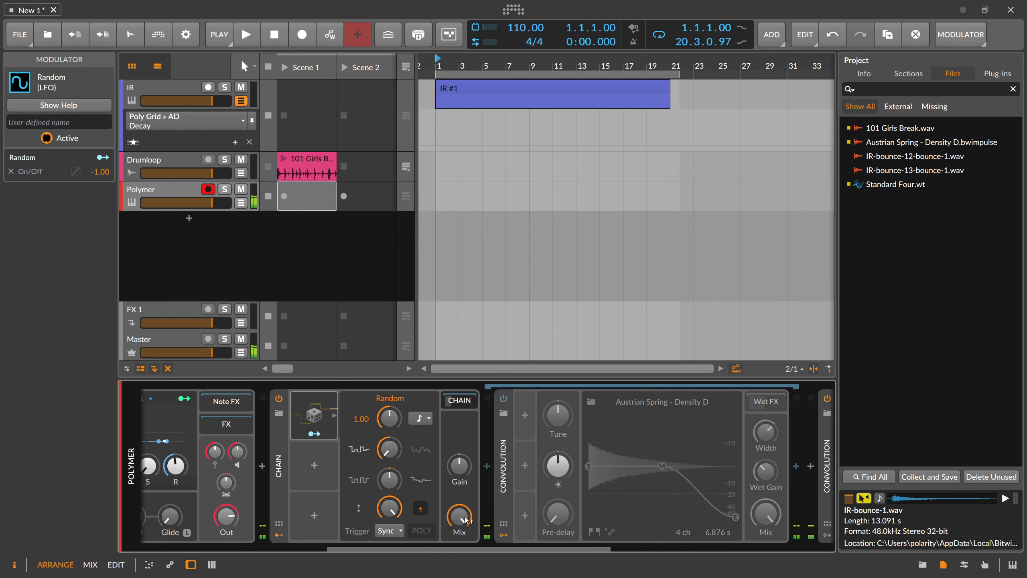
{"action": "scroll", "coordinate": [521, 543], "scroll_direction": "right", "scroll_amount": 5}
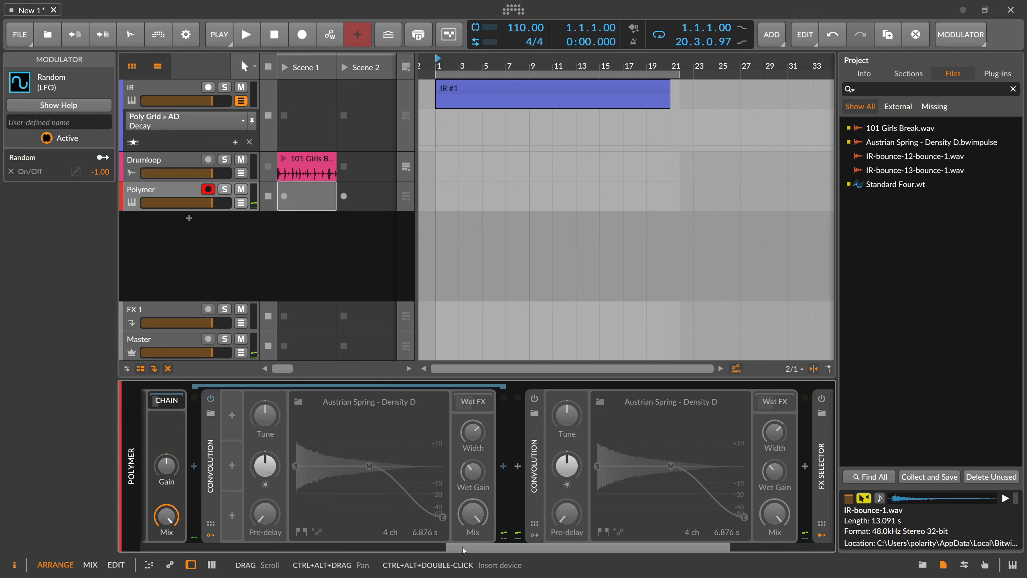
Step: Collapse the Chain's nested Convolution and modulator settings, and duplicate the Chain
{"action": "left_click_drag", "start_coordinate": [462, 547], "coordinate": [405, 545]}
{"action": "left_click", "coordinate": [296, 405]}
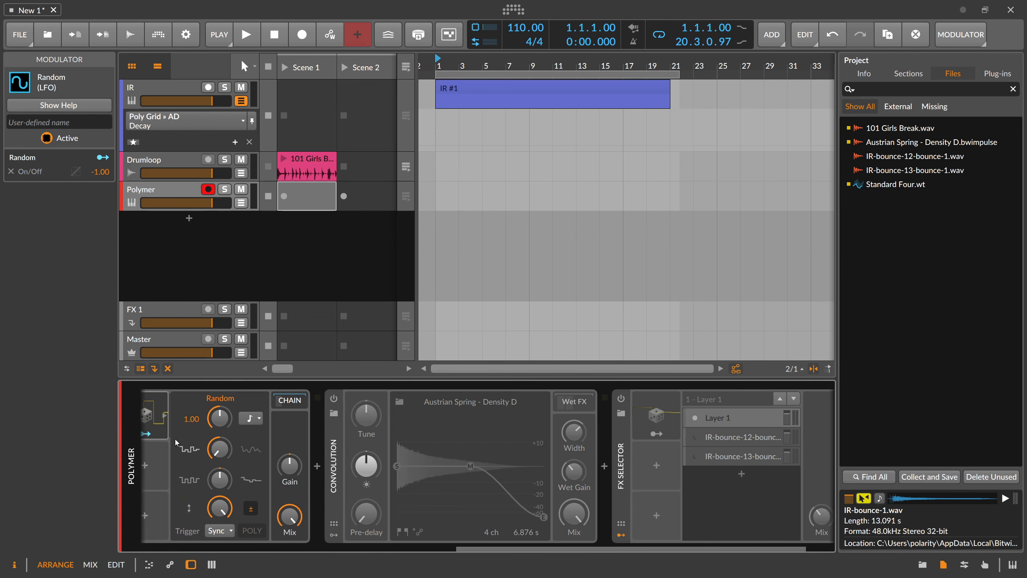
{"action": "left_click", "coordinate": [157, 419]}
{"action": "left_click", "coordinate": [154, 440]}
{"action": "key", "text": "ctrl+d"}
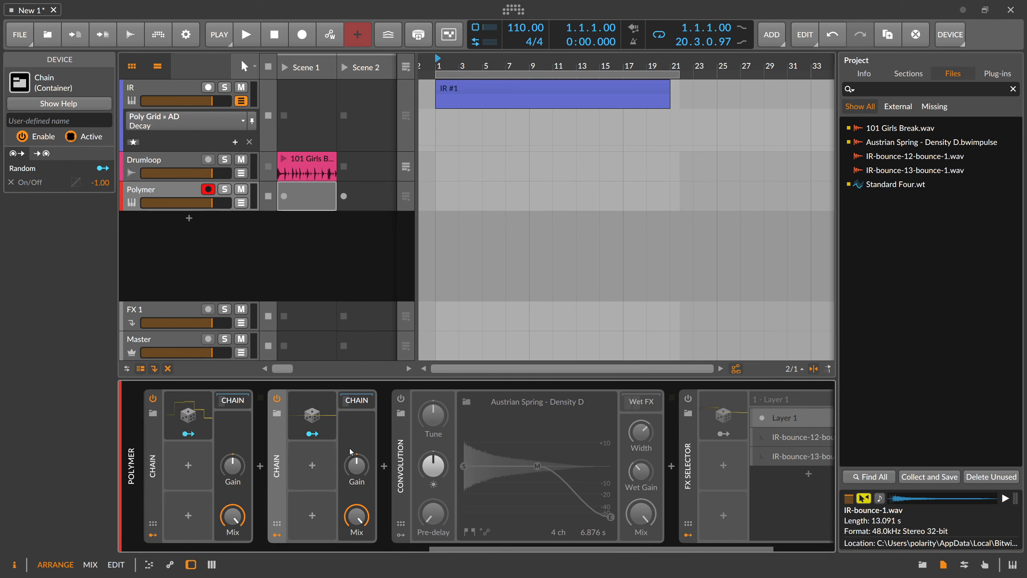
Step: Load the Beersheba Town Hall impulse into the Convolution nested in the second Chain
{"action": "left_click", "coordinate": [360, 400]}
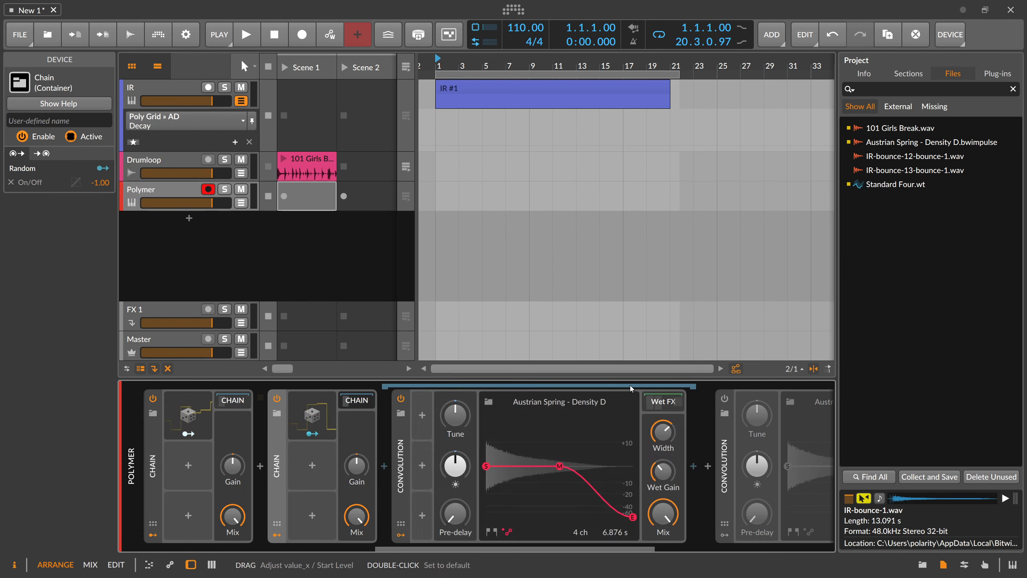
{"action": "left_click", "coordinate": [488, 402]}
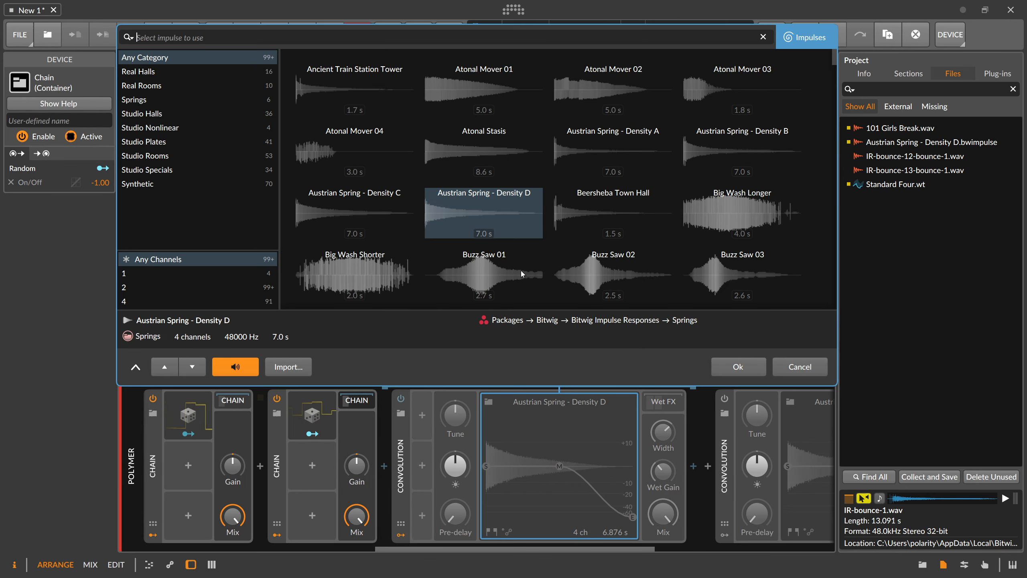
{"action": "double_click", "coordinate": [606, 218]}
{"action": "left_click", "coordinate": [358, 403]}
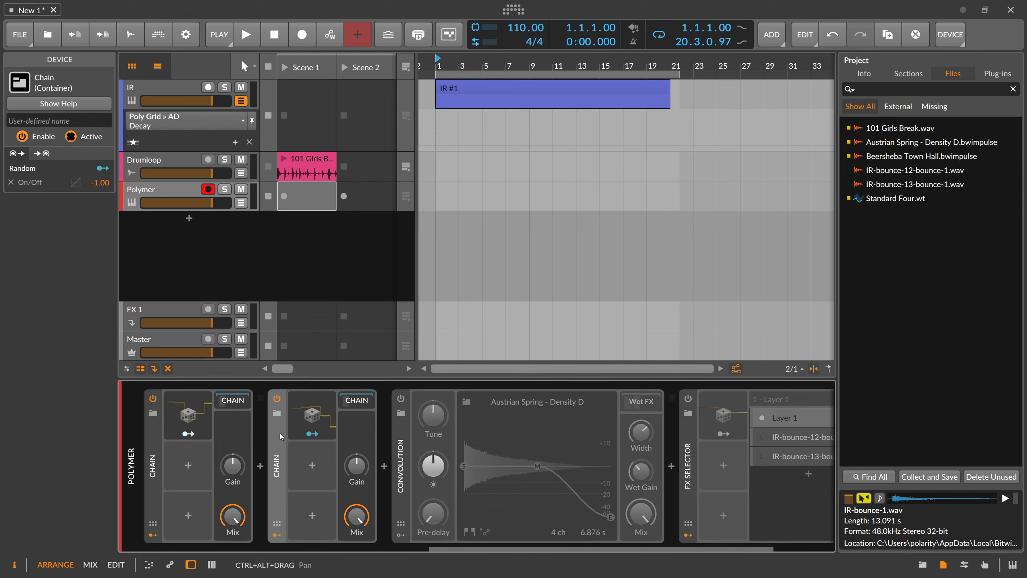
Step: Duplicate the second Chain and load the Big Wash Shorter impulse into the copy's nested Convolution
{"action": "key", "text": "ctrl+d"}
{"action": "left_click", "coordinate": [484, 402]}
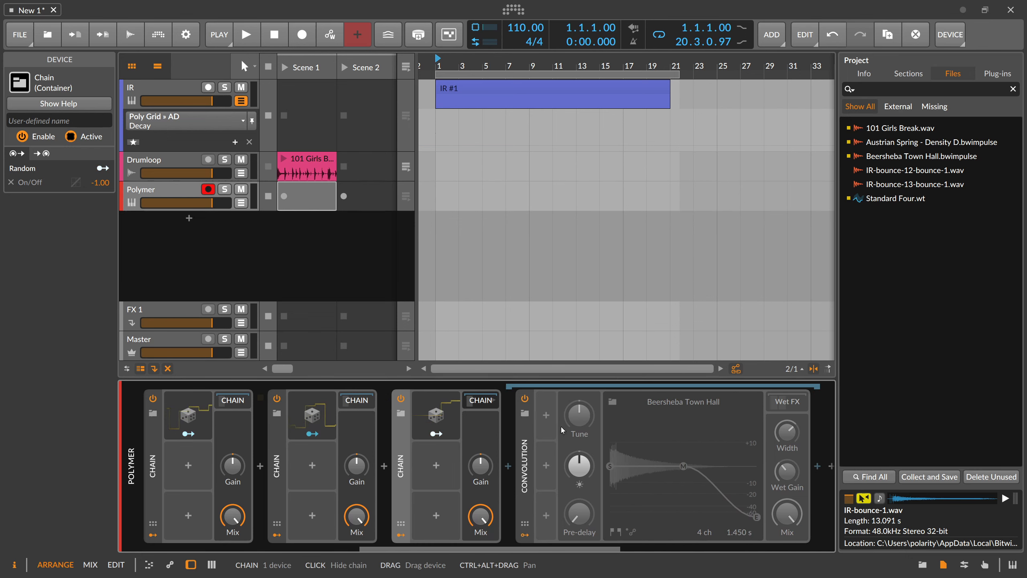
{"action": "left_click", "coordinate": [612, 402]}
{"action": "scroll", "coordinate": [560, 249], "scroll_direction": "down", "scroll_amount": 1}
{"action": "double_click", "coordinate": [477, 227]}
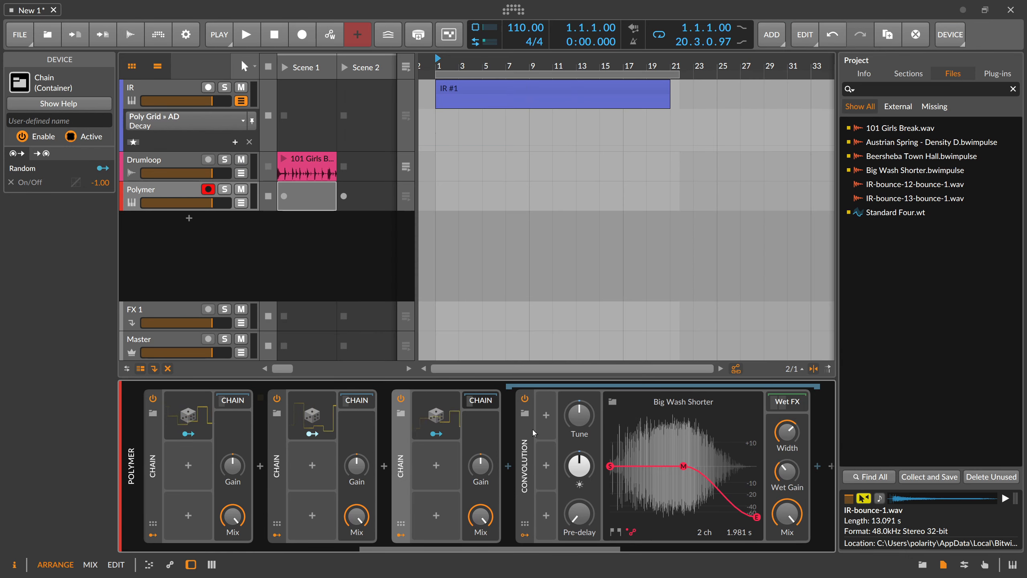
{"action": "left_click", "coordinate": [484, 401]}
Step: Delete the FX Selector and the standalone Convolution behind the Chains, and raise the Polymer ADSR's decay to 847 ms
{"action": "left_click_drag", "start_coordinate": [475, 548], "coordinate": [639, 549]}
{"action": "left_click", "coordinate": [563, 462]}
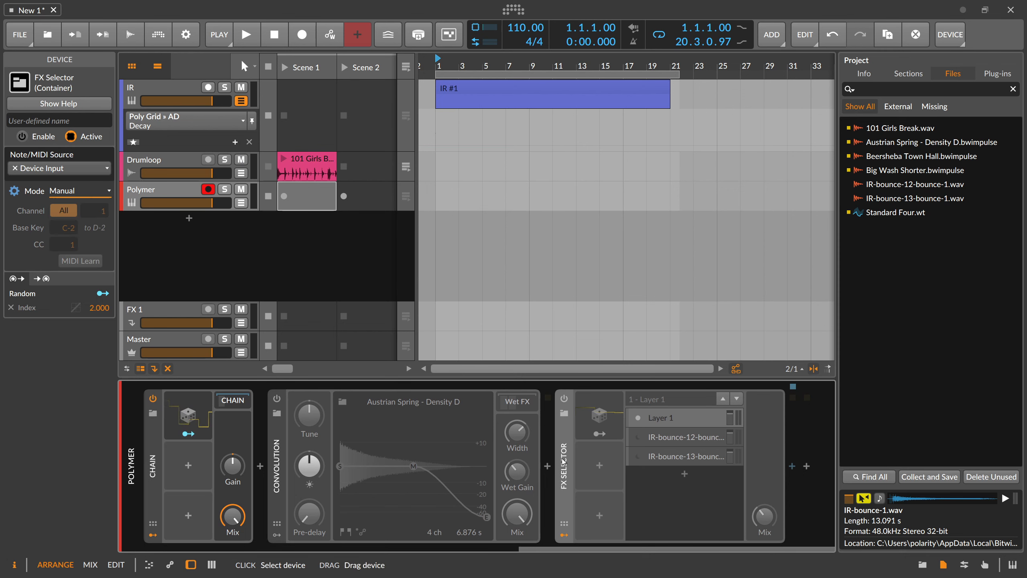
{"action": "key", "text": "Delete"}
{"action": "key", "text": "Delete"}
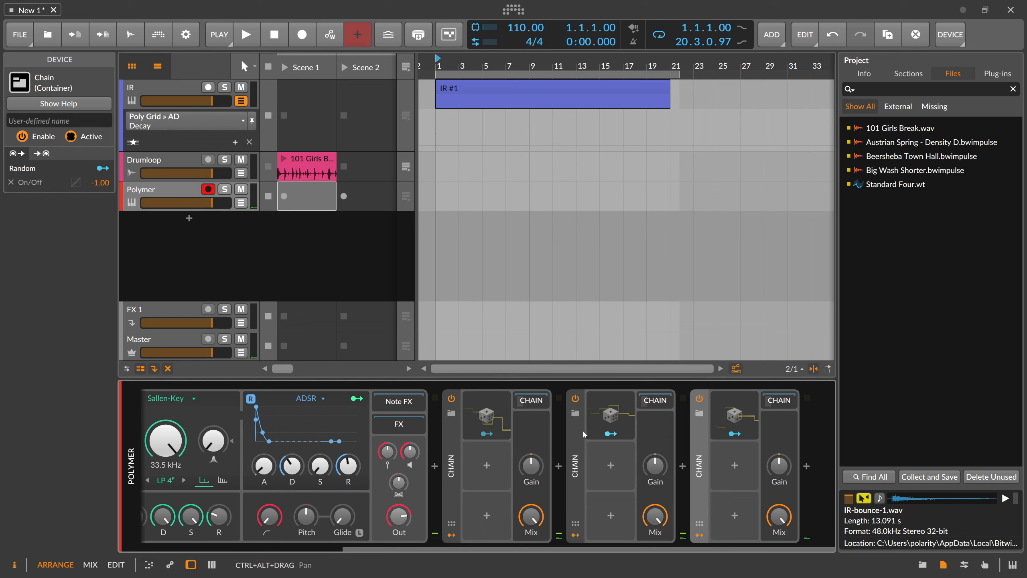
{"action": "left_click_drag", "start_coordinate": [295, 463], "coordinate": [294, 450]}
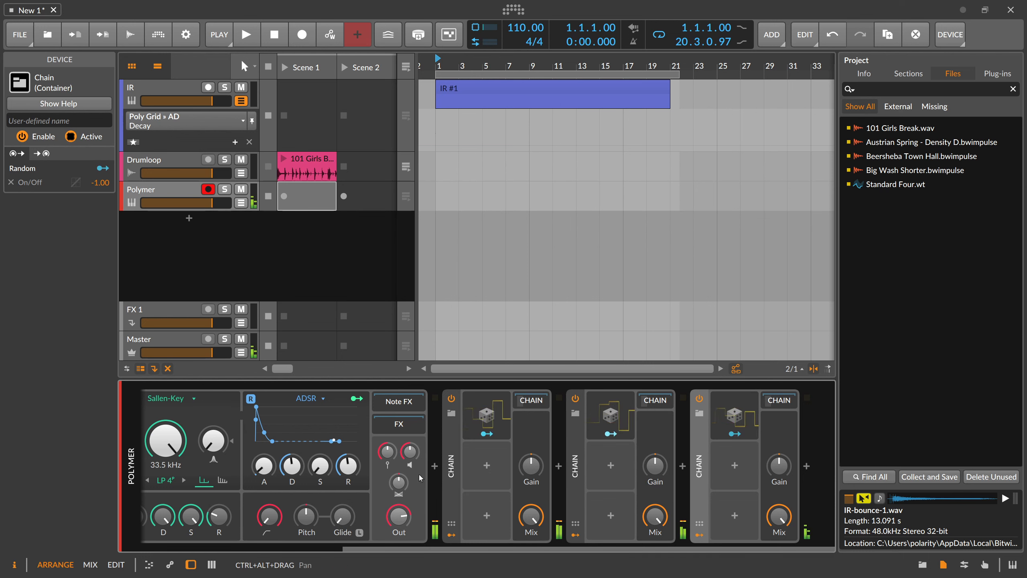
Step: Insert a Delay+ device between the Polymer and the first Chain
{"action": "left_click", "coordinate": [435, 465]}
{"action": "type", "text": "delay"}
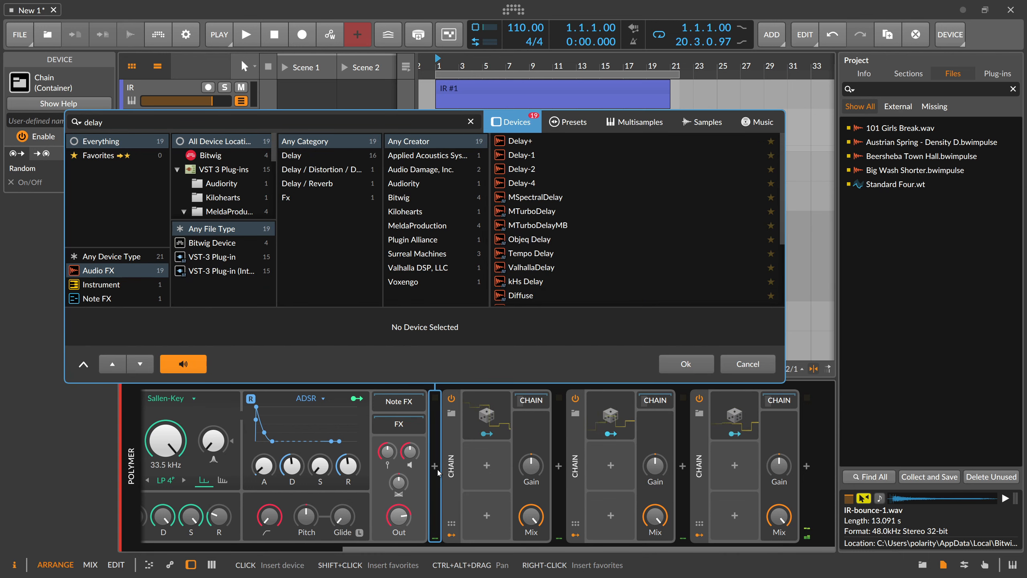
{"action": "key", "text": "Down"}
{"action": "key", "text": "Return"}
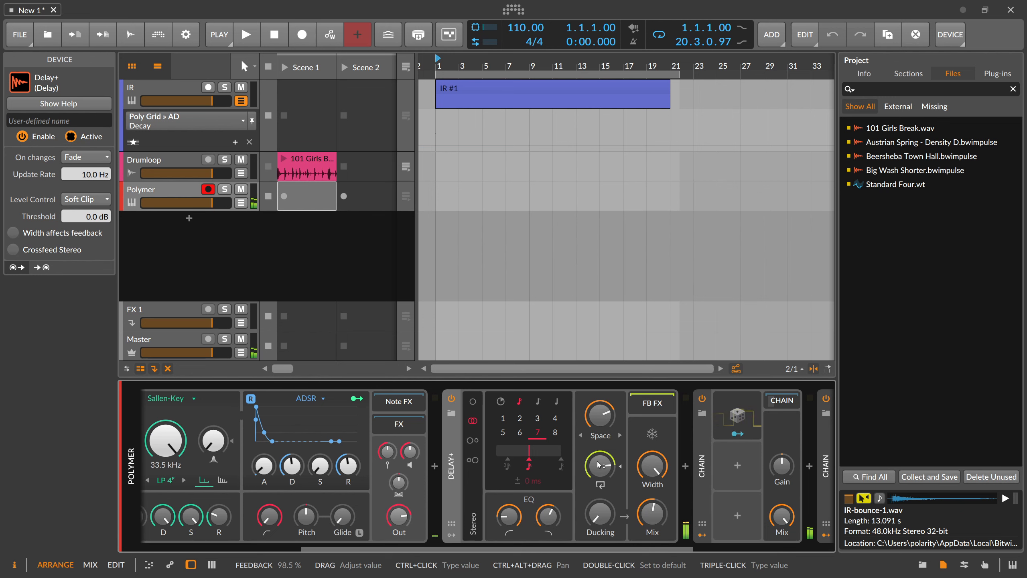
{"action": "scroll", "coordinate": [600, 465], "scroll_direction": "down", "scroll_amount": 2}
{"action": "left_click_drag", "start_coordinate": [498, 549], "coordinate": [663, 549]}
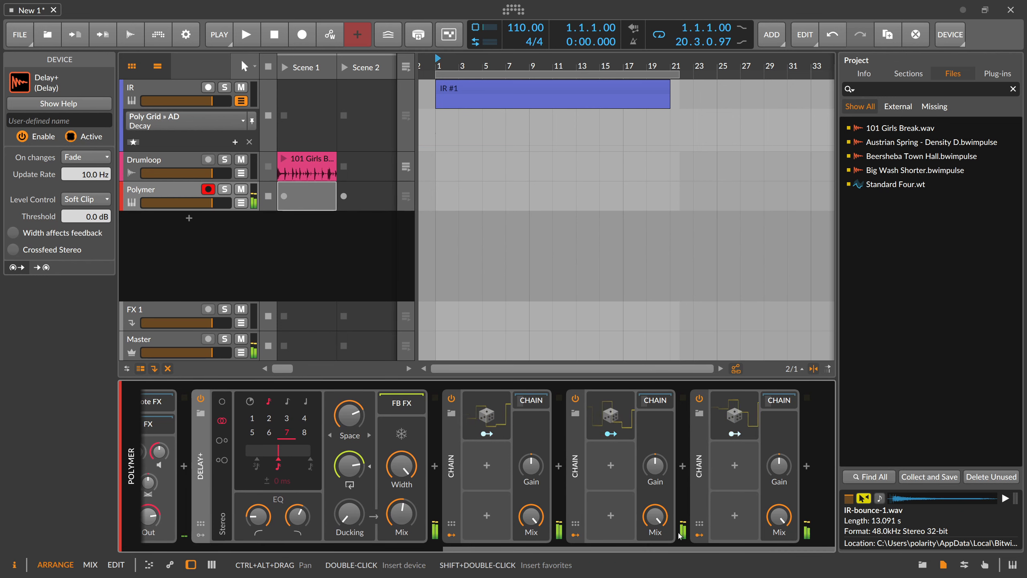
Step: Delete all three Chains and the Delay+ so that only the Polymer remains on the track
{"action": "left_click", "coordinate": [700, 466]}
{"action": "key", "text": "Delete"}
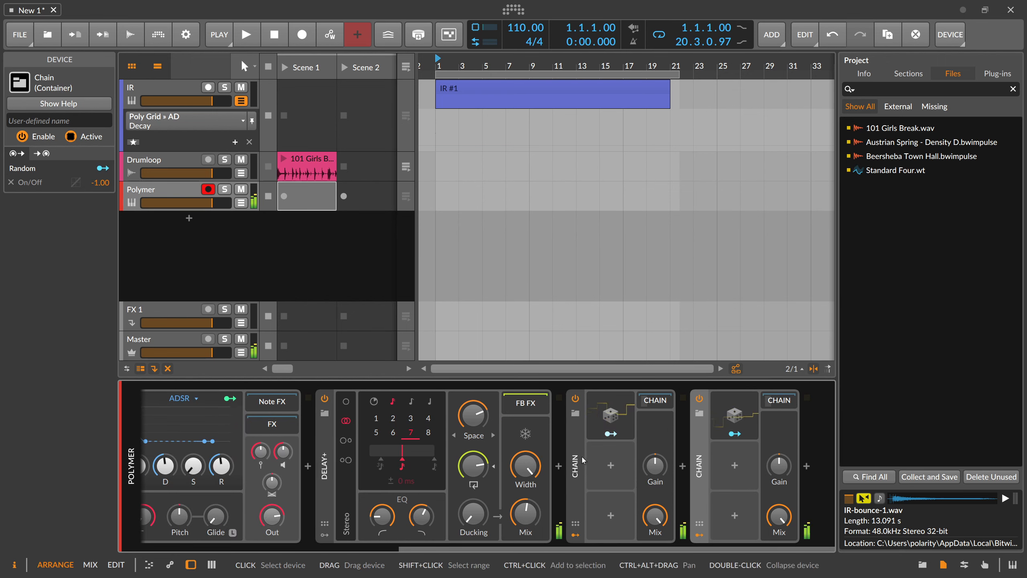
{"action": "key", "text": "Delete"}
{"action": "key", "text": "Delete"}
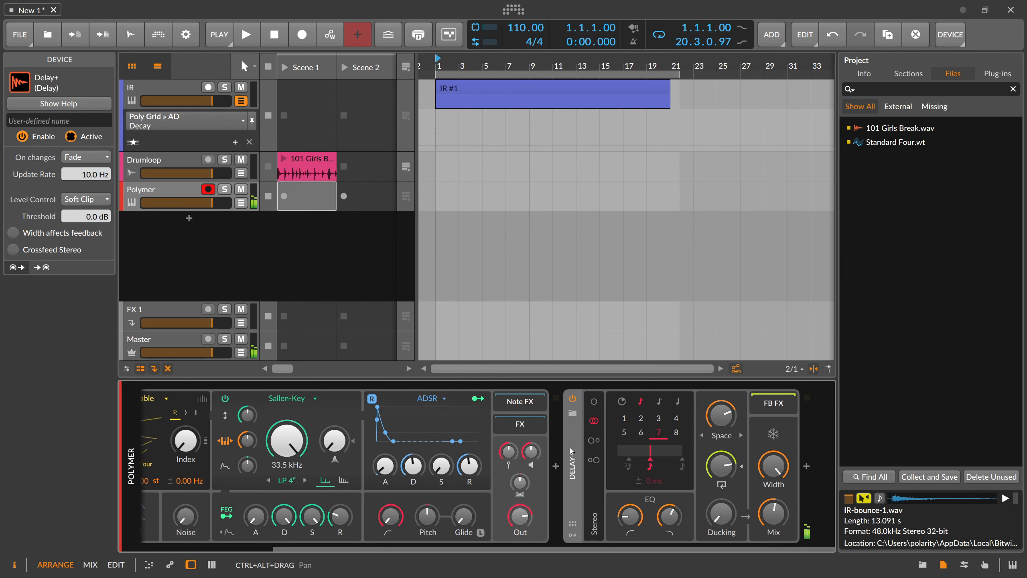
{"action": "key", "text": "Delete"}
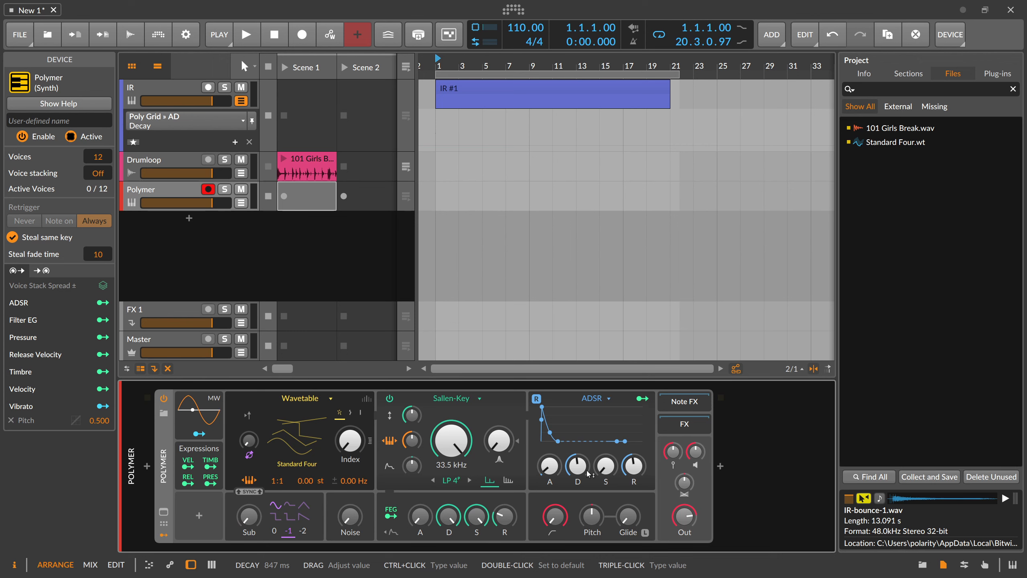
Step: Insert a Delay-1 after the Polymer and set its feedback to about -7.5 dB
{"action": "left_click", "coordinate": [722, 467]}
{"action": "type", "text": "rev"}
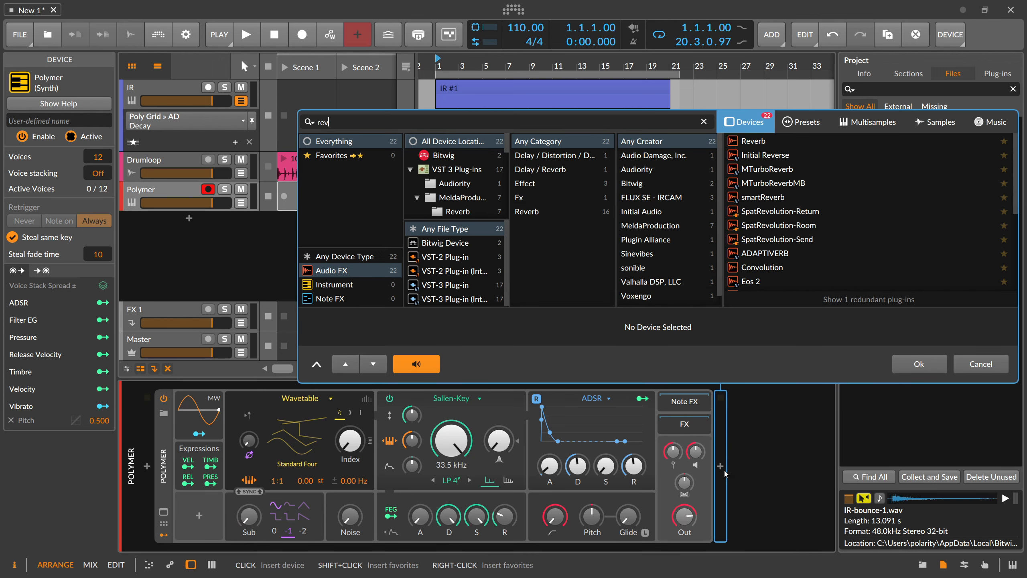
{"action": "key", "text": "BackSpace"}
{"action": "key", "text": "BackSpace"}
{"action": "key", "text": "BackSpace"}
{"action": "type", "text": "delay"}
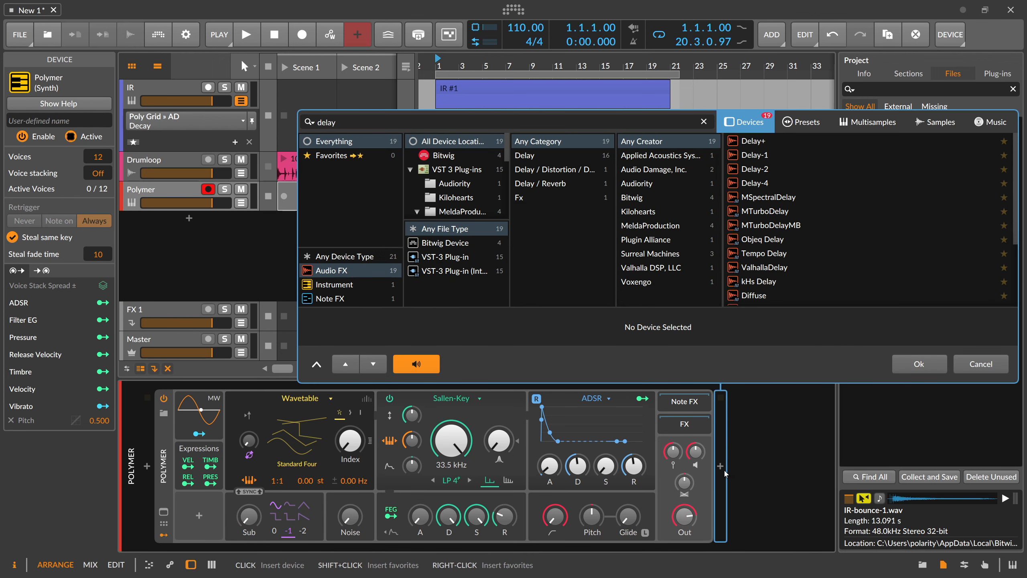
{"action": "key", "text": "Down"}
{"action": "key", "text": "Down"}
{"action": "key", "text": "Return"}
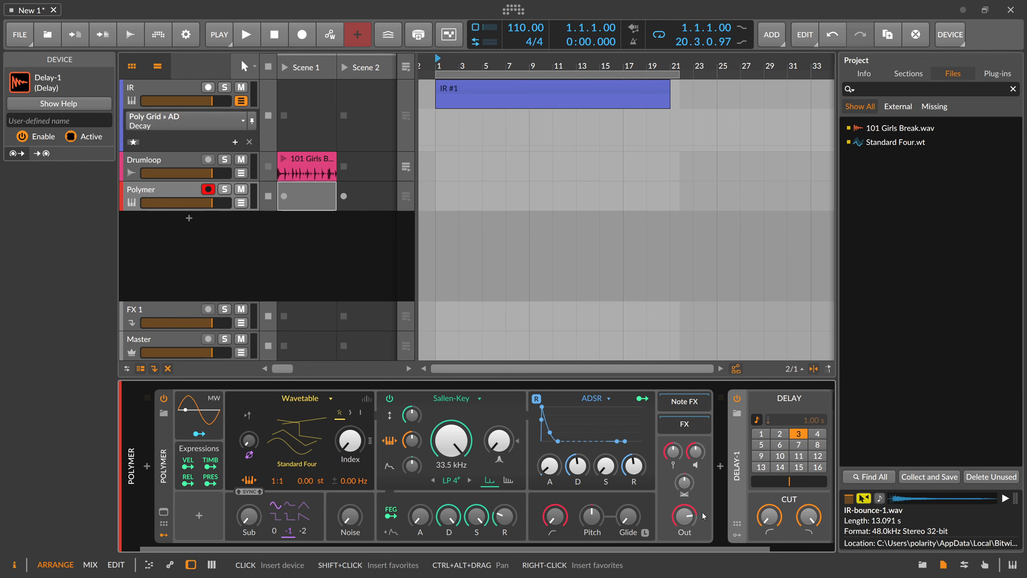
{"action": "left_click_drag", "start_coordinate": [644, 549], "coordinate": [712, 549]}
{"action": "left_click_drag", "start_coordinate": [779, 466], "coordinate": [779, 448]}
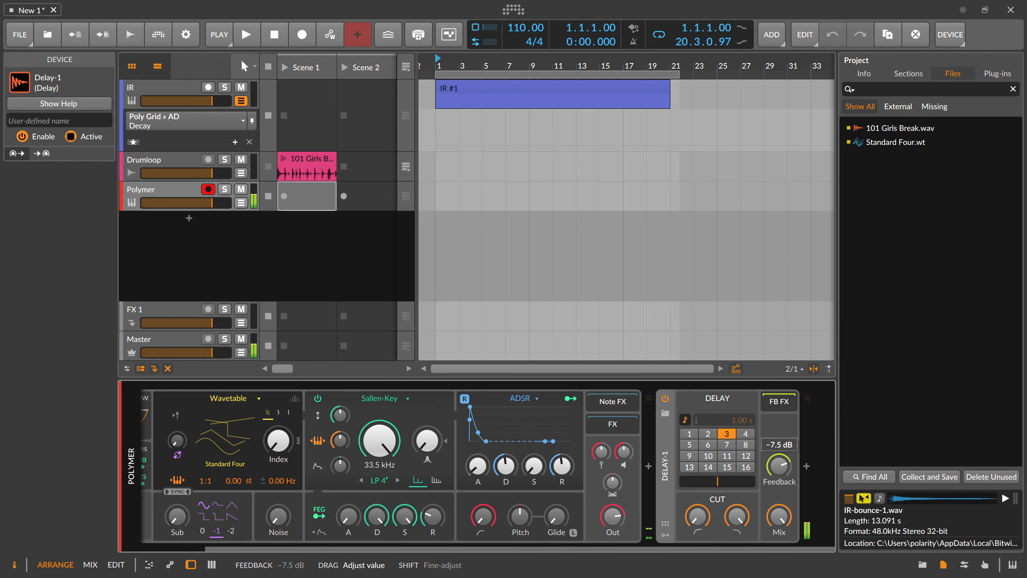
Step: Switch the Delay-1 off and on repeatedly to audition its bypass behaviour, and delete it from the track
{"action": "left_click", "coordinate": [665, 399]}
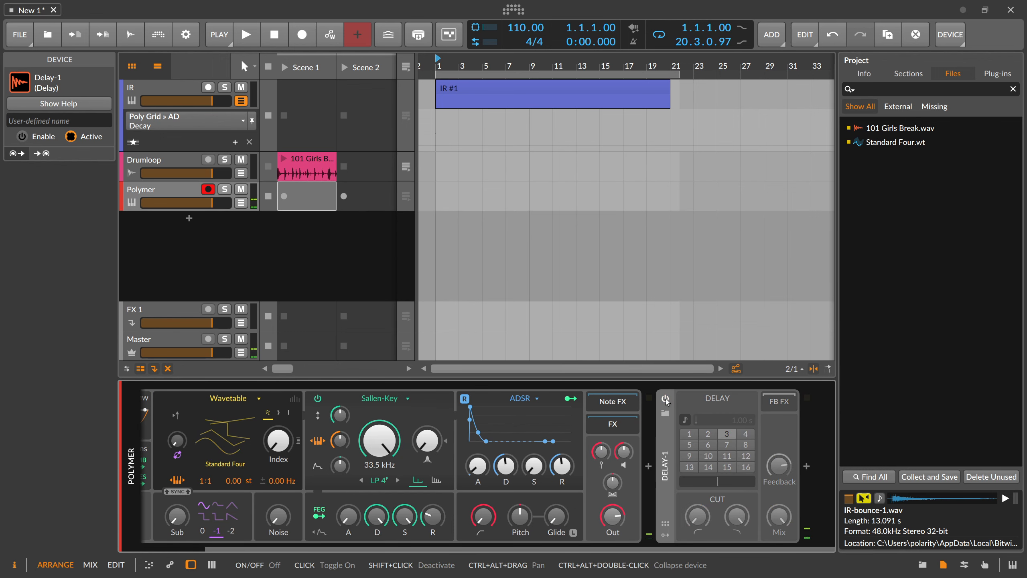
{"action": "left_click", "coordinate": [665, 399]}
{"action": "left_click", "coordinate": [666, 399]}
{"action": "left_click", "coordinate": [666, 399]}
{"action": "left_click", "coordinate": [666, 399]}
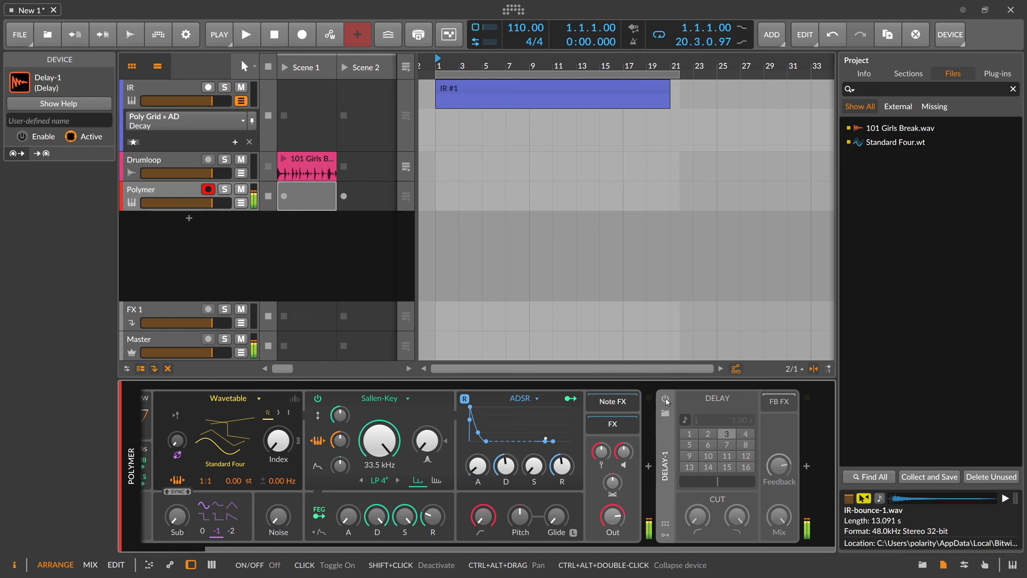
{"action": "left_click", "coordinate": [665, 399]}
{"action": "left_click", "coordinate": [666, 399]}
{"action": "left_click", "coordinate": [665, 399]}
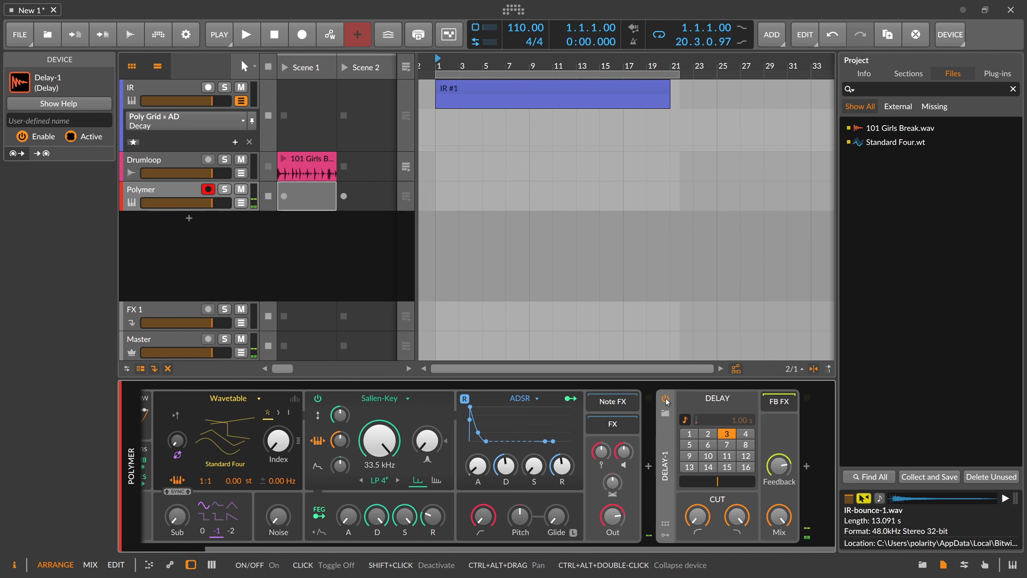
{"action": "left_click", "coordinate": [665, 399]}
{"action": "key", "text": "Delete"}
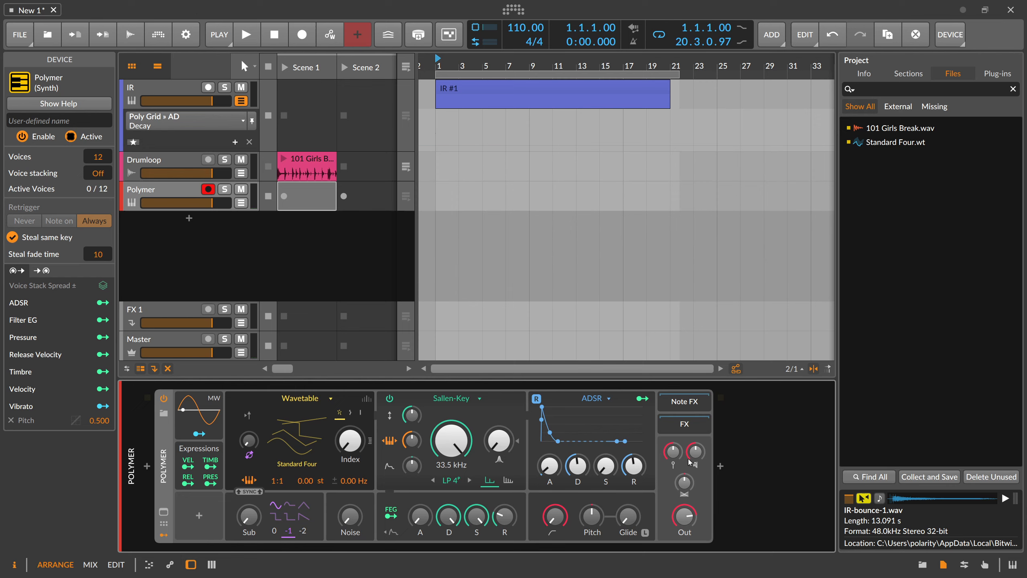
Step: Insert a Reverb after the Polymer with a 12.9 s decay time and a raised mix
{"action": "left_click", "coordinate": [720, 467]}
{"action": "type", "text": "reve"}
{"action": "key", "text": "Return"}
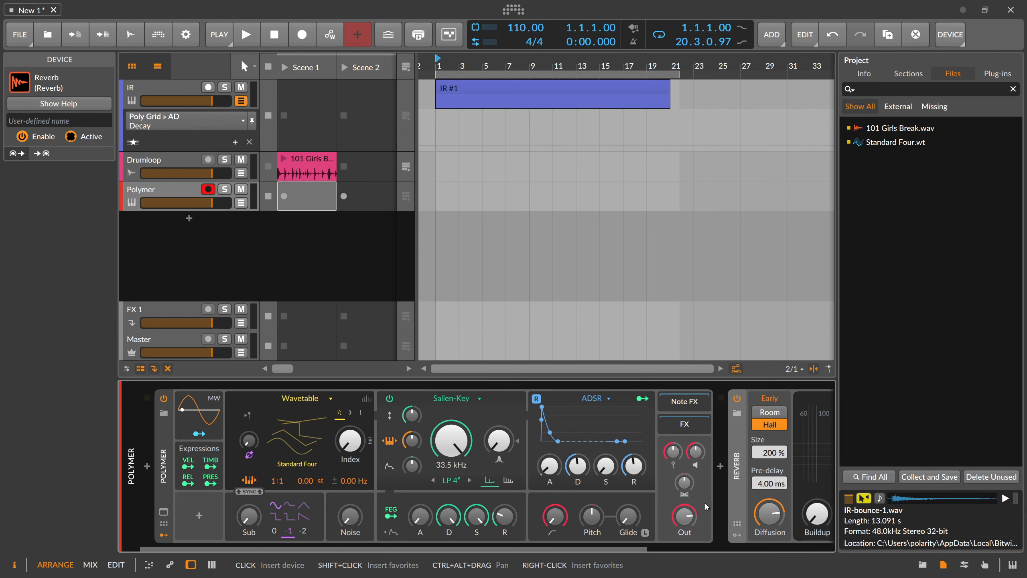
{"action": "left_click_drag", "start_coordinate": [588, 549], "coordinate": [782, 546]}
{"action": "left_click_drag", "start_coordinate": [644, 508], "coordinate": [645, 481]}
{"action": "left_click_drag", "start_coordinate": [776, 514], "coordinate": [776, 480]}
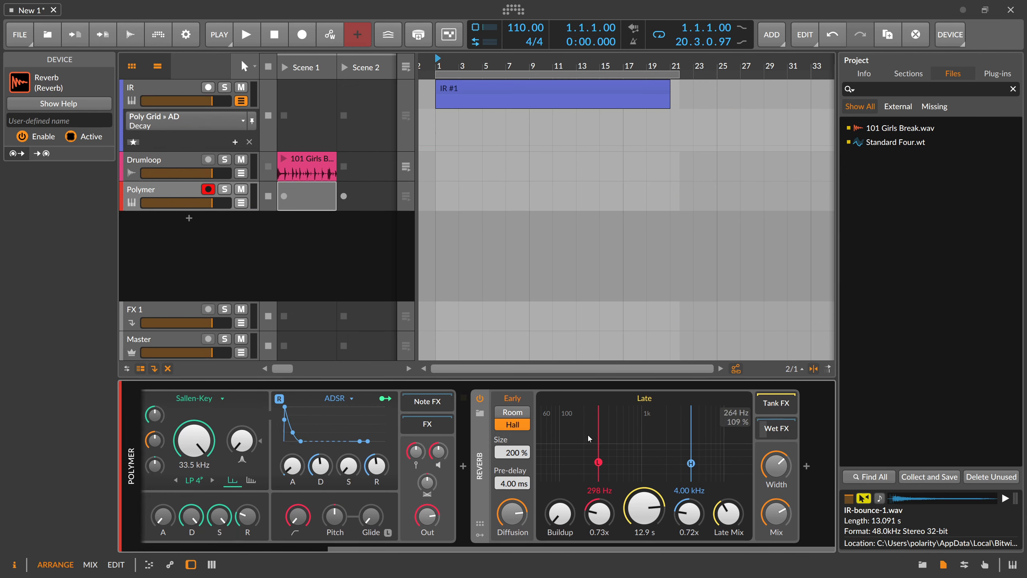
Step: Switch the Reverb off and on repeatedly to audition its bypass behaviour, and delete it from the track
{"action": "left_click", "coordinate": [482, 401]}
{"action": "left_click", "coordinate": [481, 401]}
{"action": "left_click", "coordinate": [481, 400]}
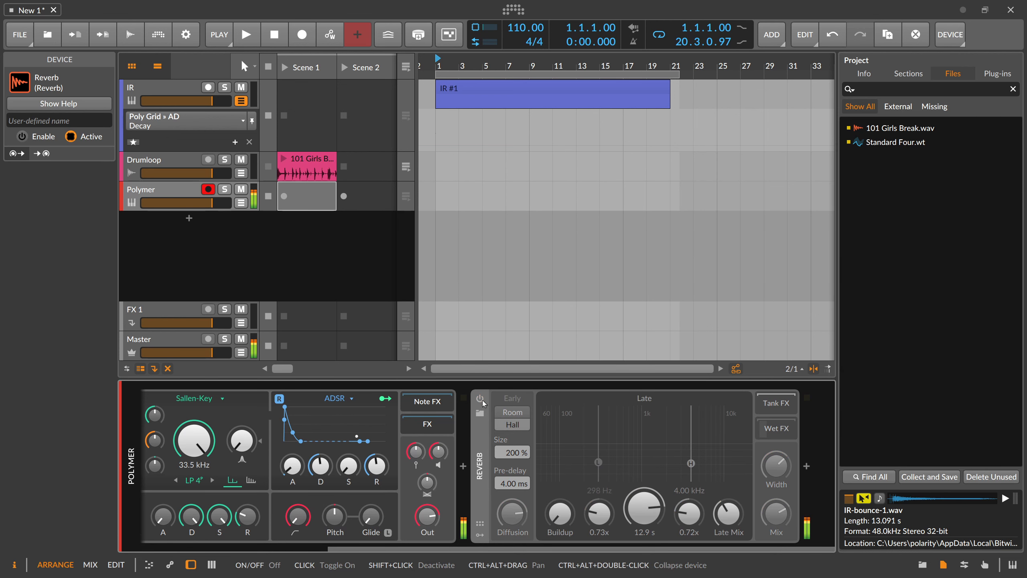
{"action": "left_click", "coordinate": [482, 400]}
{"action": "left_click", "coordinate": [482, 400]}
{"action": "left_click", "coordinate": [482, 400]}
{"action": "left_click", "coordinate": [482, 400]}
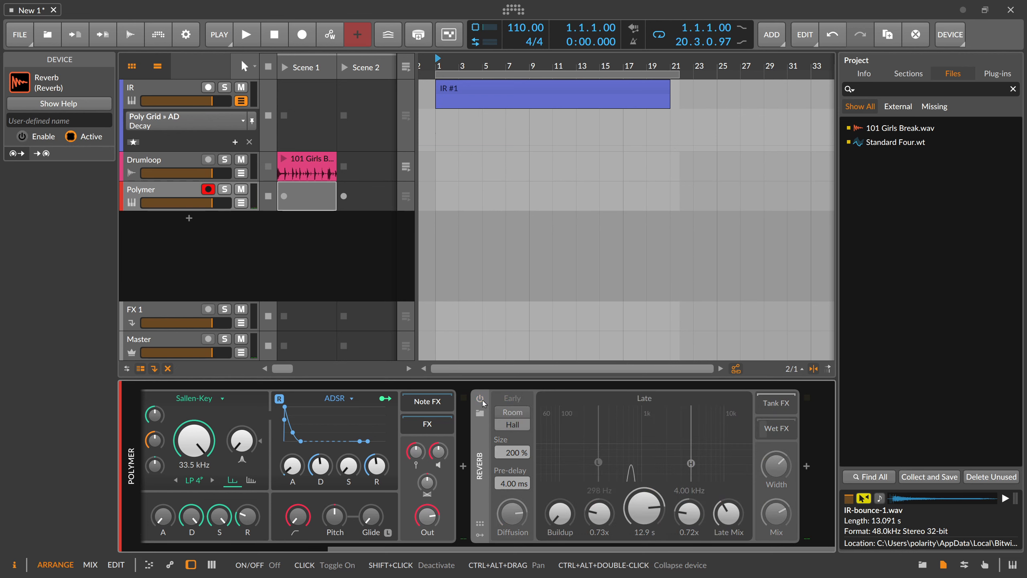
{"action": "left_click", "coordinate": [482, 400]}
{"action": "left_click", "coordinate": [482, 400]}
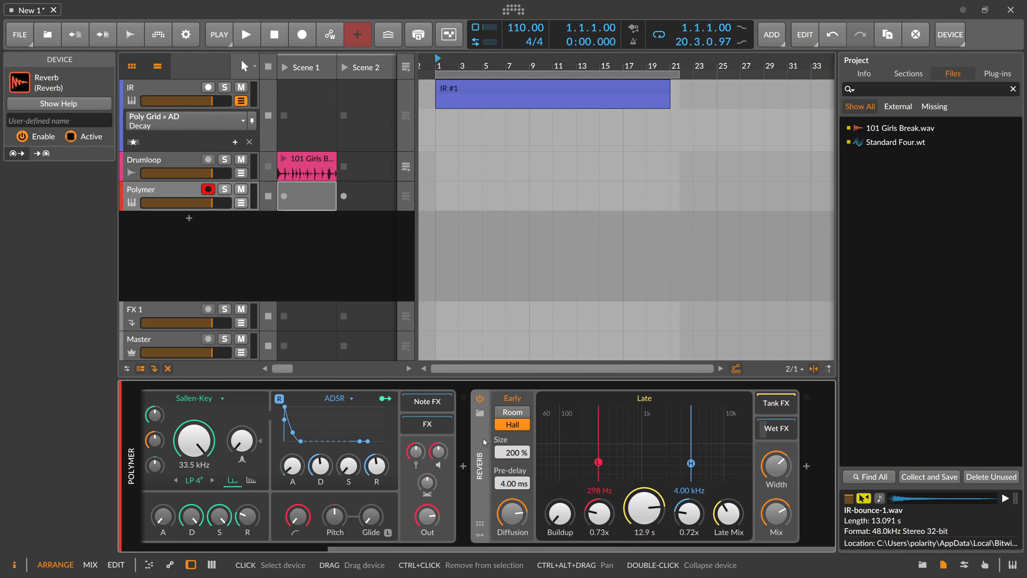
{"action": "key", "text": "Delete"}
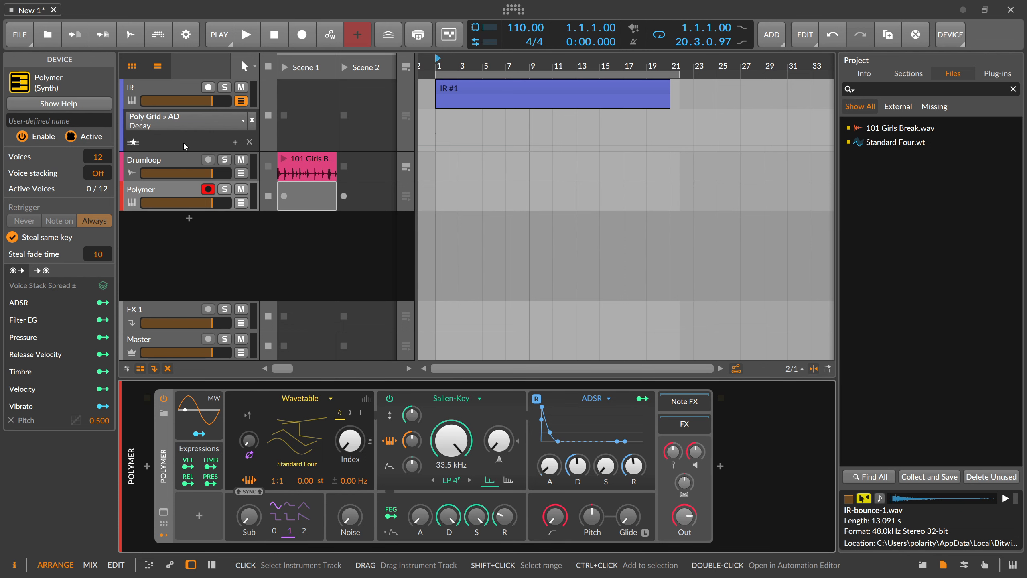
Step: Select the IR track and open its Poly Grid patch for viewing
{"action": "left_click", "coordinate": [165, 91]}
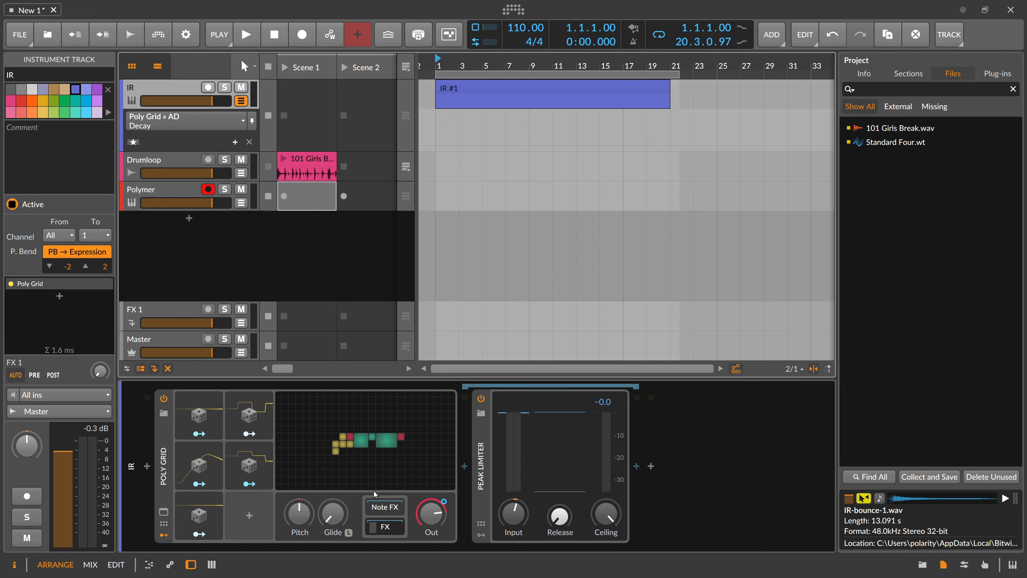
{"action": "left_click", "coordinate": [346, 441]}
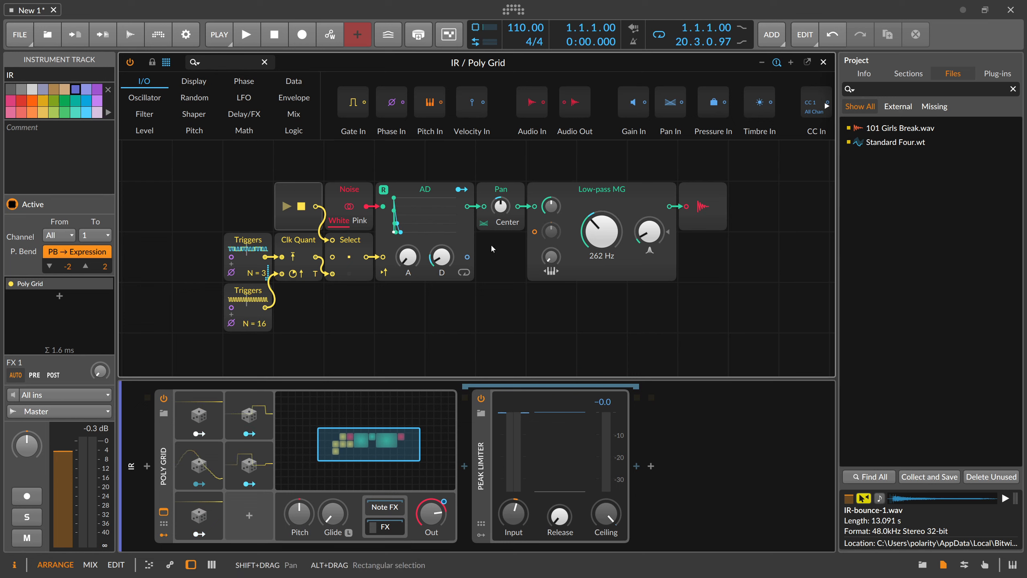
Step: Delete the Triggers, Clk Quant, Select, Noise and Transport Playing modules ahead of the AD envelope
{"action": "left_click_drag", "start_coordinate": [198, 253], "coordinate": [363, 321]}
{"action": "key", "text": "Delete"}
{"action": "left_click", "coordinate": [350, 204]}
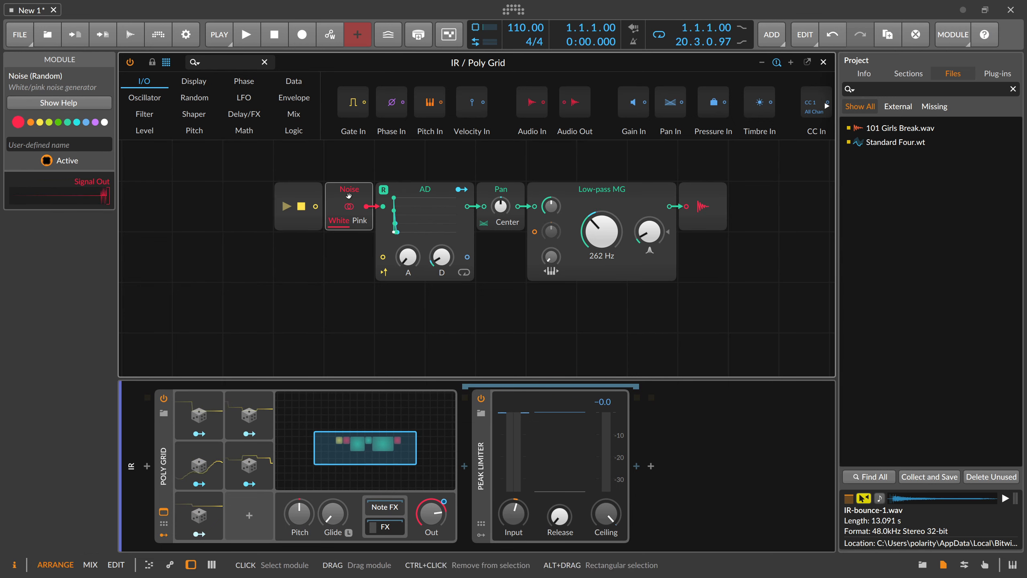
{"action": "key", "text": "Delete"}
{"action": "left_click_drag", "start_coordinate": [315, 206], "coordinate": [382, 257]}
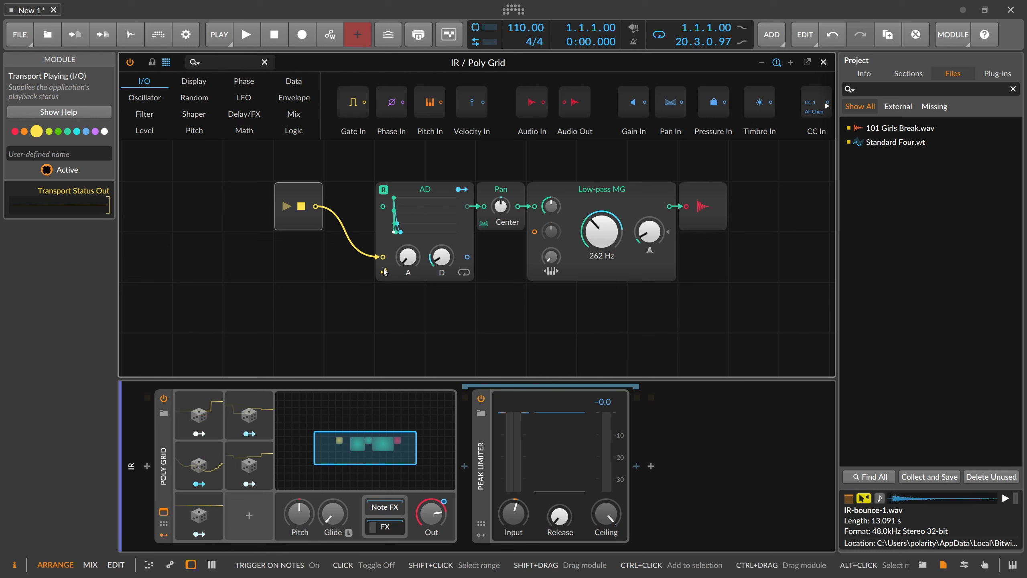
{"action": "key", "text": "Delete"}
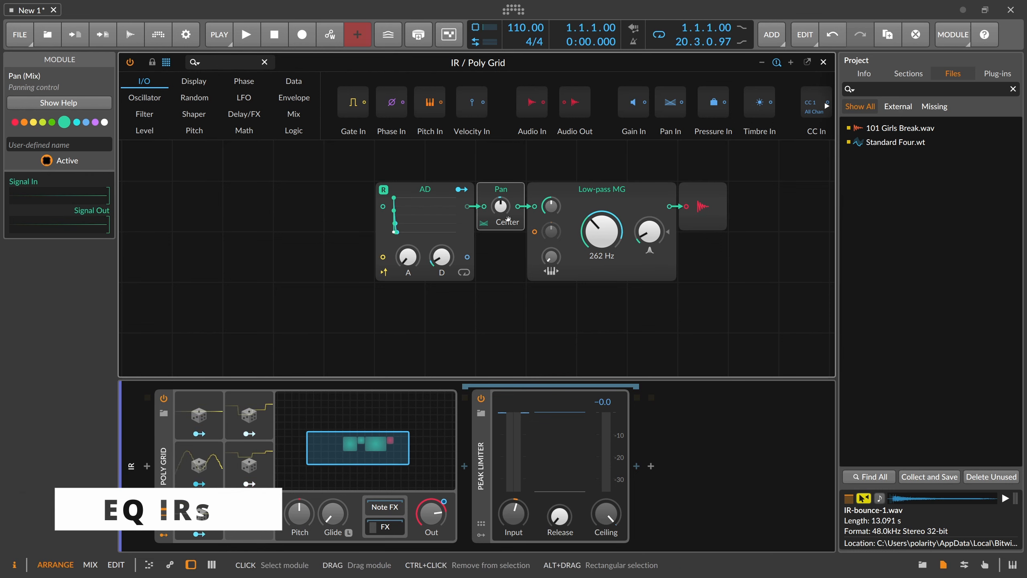
Step: Delete the Pan and Low-pass MG modules and place the Audio Out directly beside the AD envelope
{"action": "key", "text": "Delete"}
{"action": "key", "text": "Delete"}
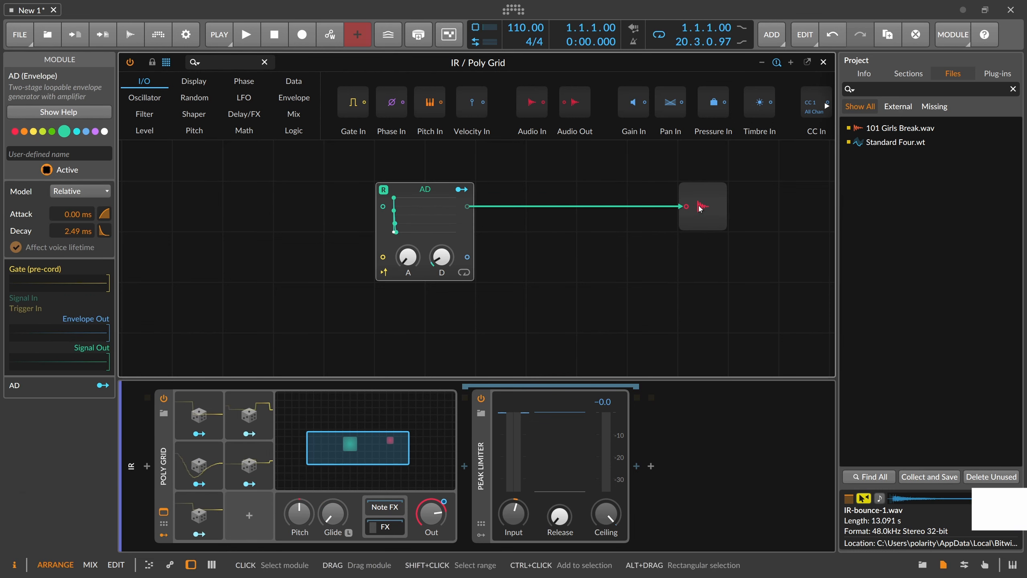
{"action": "left_click_drag", "start_coordinate": [700, 207], "coordinate": [483, 214]}
Step: Remove the Random 1 modulation from the AD's decay, delete all Random modulators, and collapse the modulator area
{"action": "right_click", "coordinate": [443, 258]}
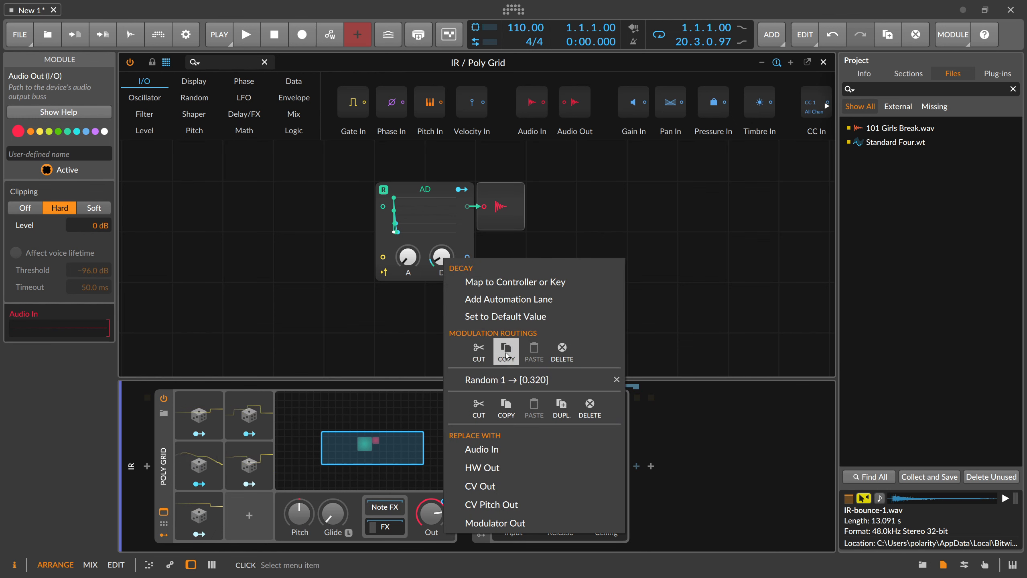
{"action": "left_click", "coordinate": [614, 386]}
{"action": "left_click", "coordinate": [207, 416]}
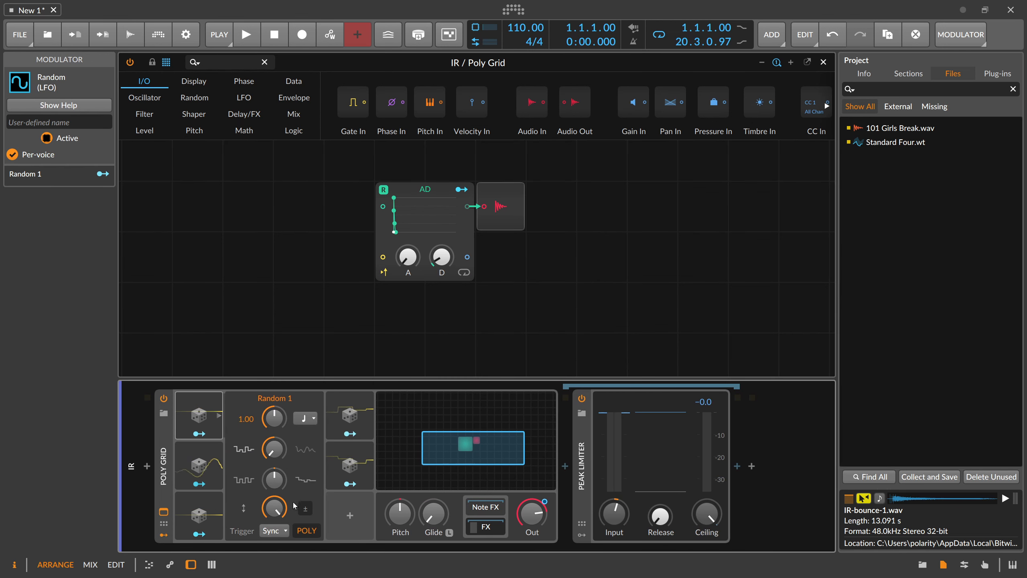
{"action": "left_click", "coordinate": [336, 473], "text": "shift"}
{"action": "key", "text": "Delete"}
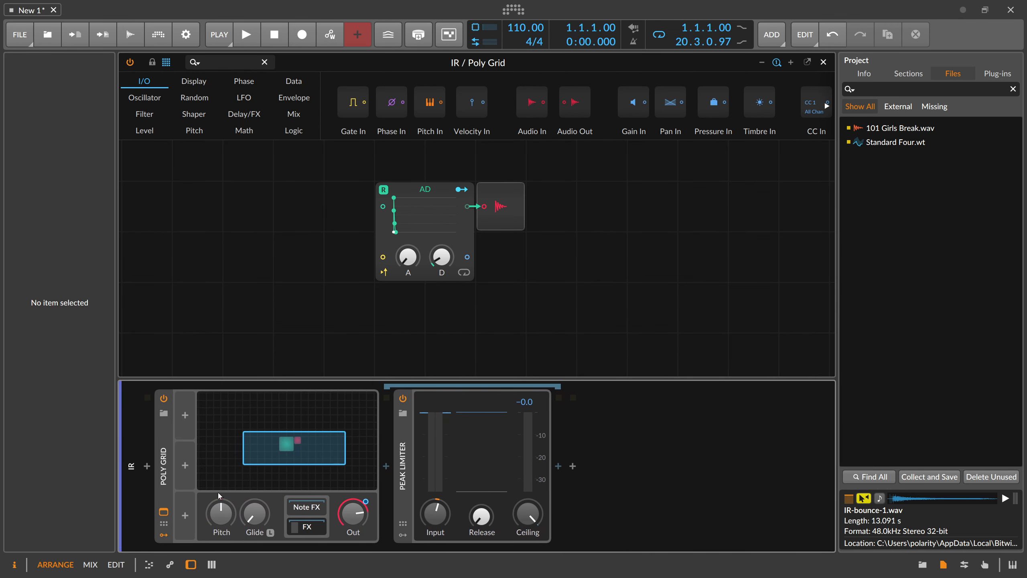
{"action": "left_click", "coordinate": [167, 533]}
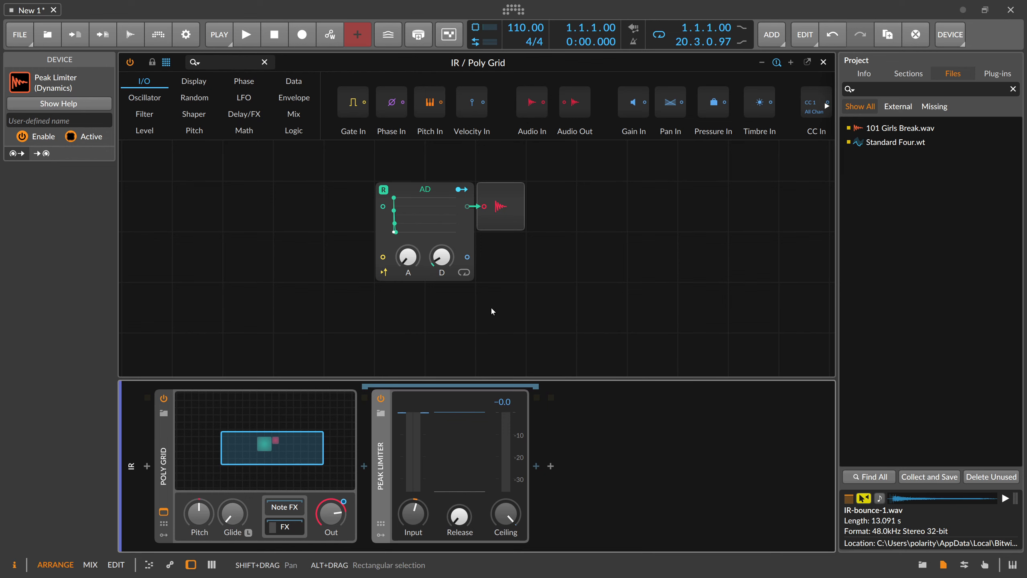
Step: Disarm the Polymer track for recording and bring up the IR track's device chain
{"action": "key", "text": "space"}
{"action": "left_click", "coordinate": [823, 62]}
{"action": "double_click", "coordinate": [450, 87]}
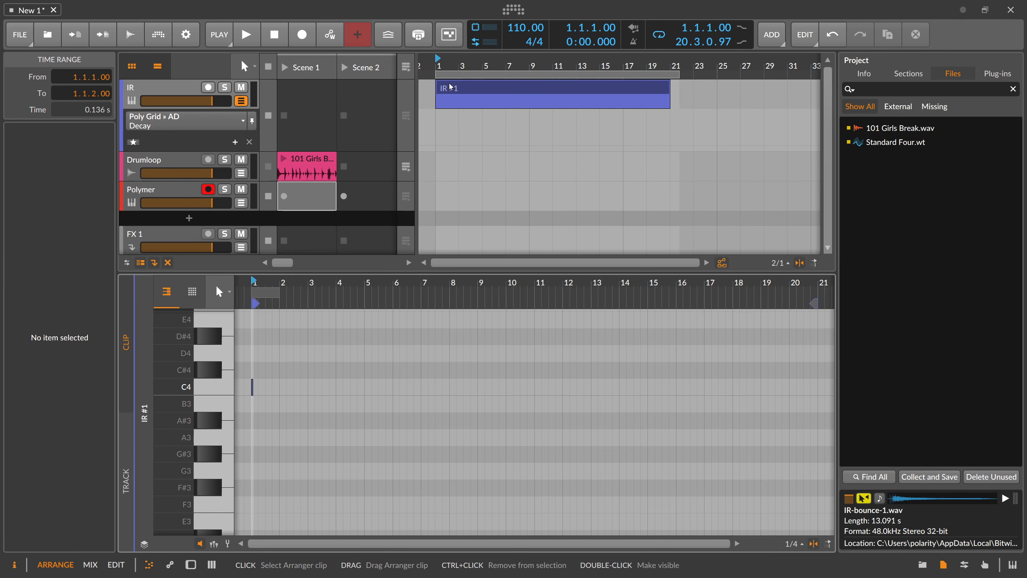
{"action": "left_click", "coordinate": [208, 190]}
{"action": "double_click", "coordinate": [178, 88]}
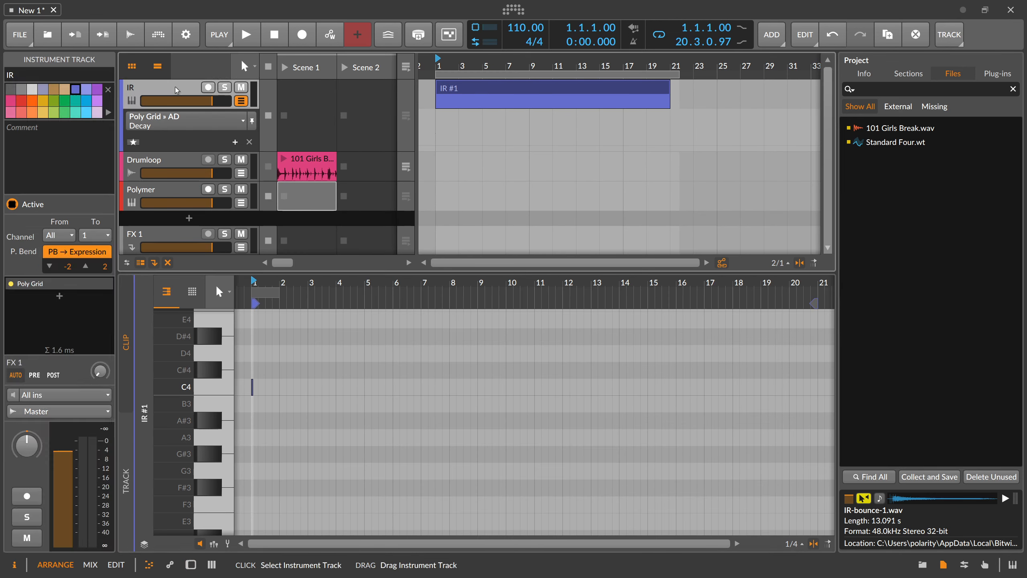
Step: Remove the modulation from the Poly Grid's Out control, and reopen the patch to lengthen the AD's decay
{"action": "right_click", "coordinate": [341, 506]}
{"action": "left_click", "coordinate": [372, 516]}
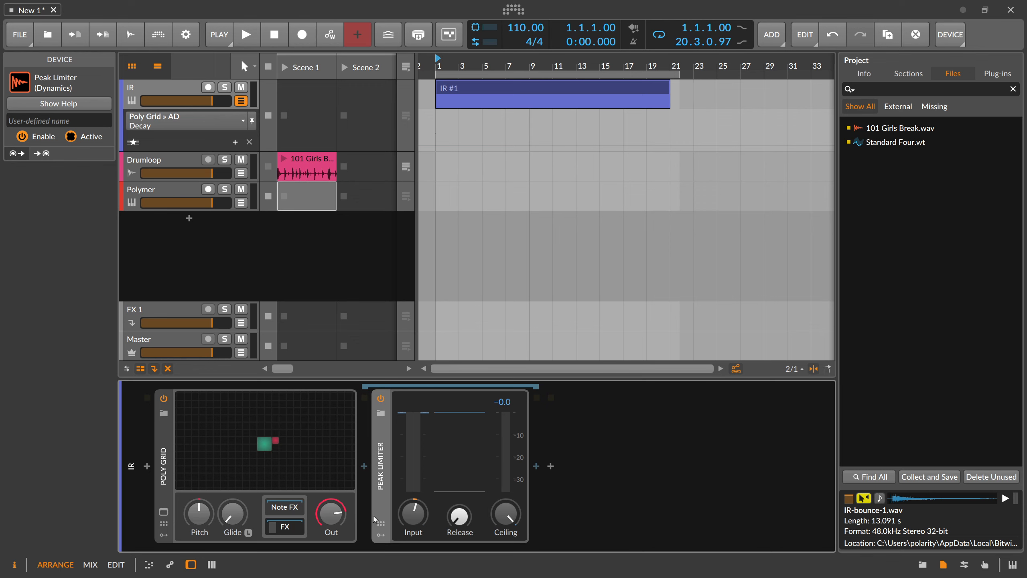
{"action": "key", "text": "space"}
{"action": "left_click", "coordinate": [326, 477]}
{"action": "left_click_drag", "start_coordinate": [473, 292], "coordinate": [473, 284]}
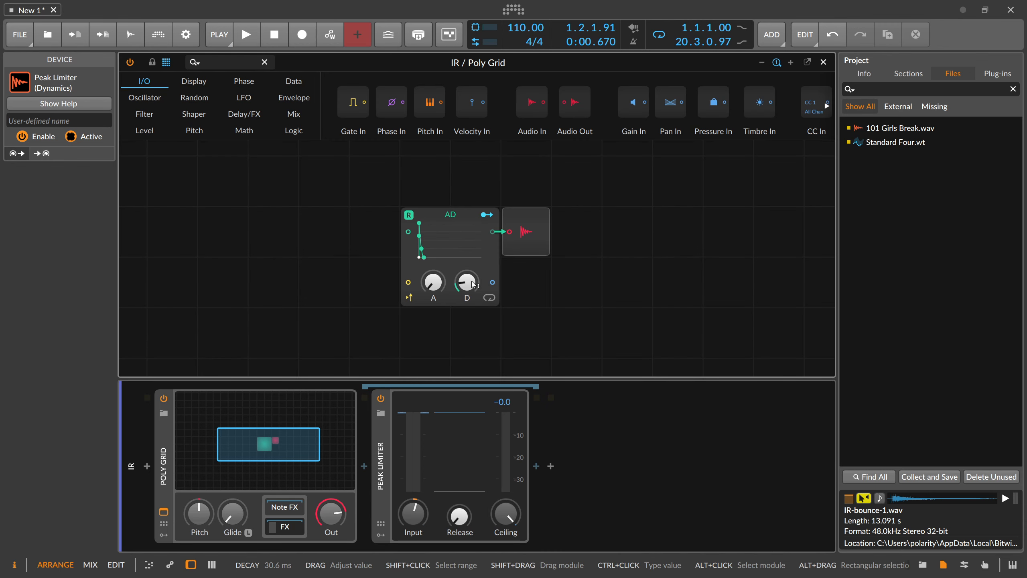
{"action": "key", "text": "space"}
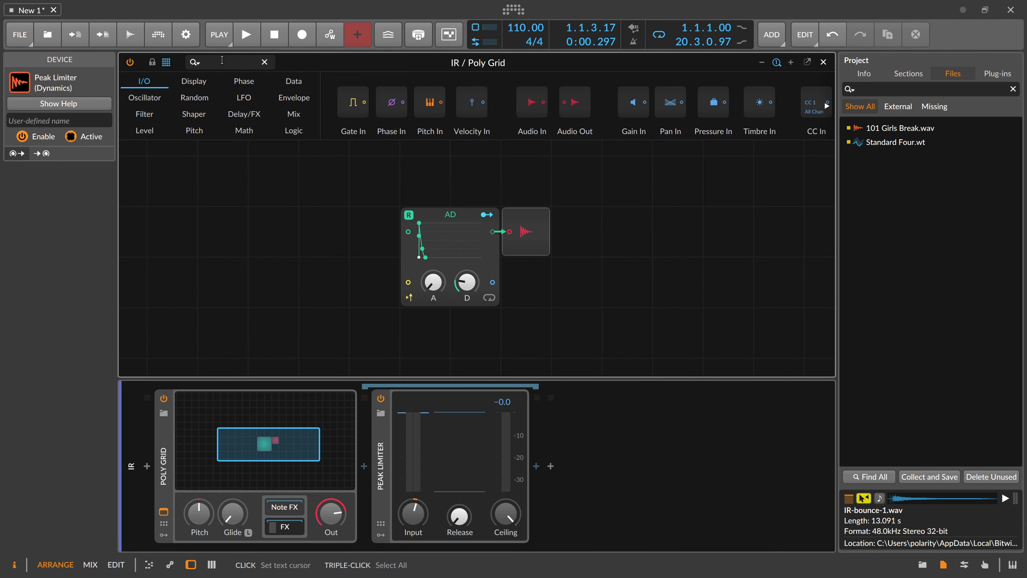
Step: Insert a Noise module into the Poly Grid, feeding the AD envelope's signal input
{"action": "left_click", "coordinate": [222, 60]}
{"action": "type", "text": "noise"}
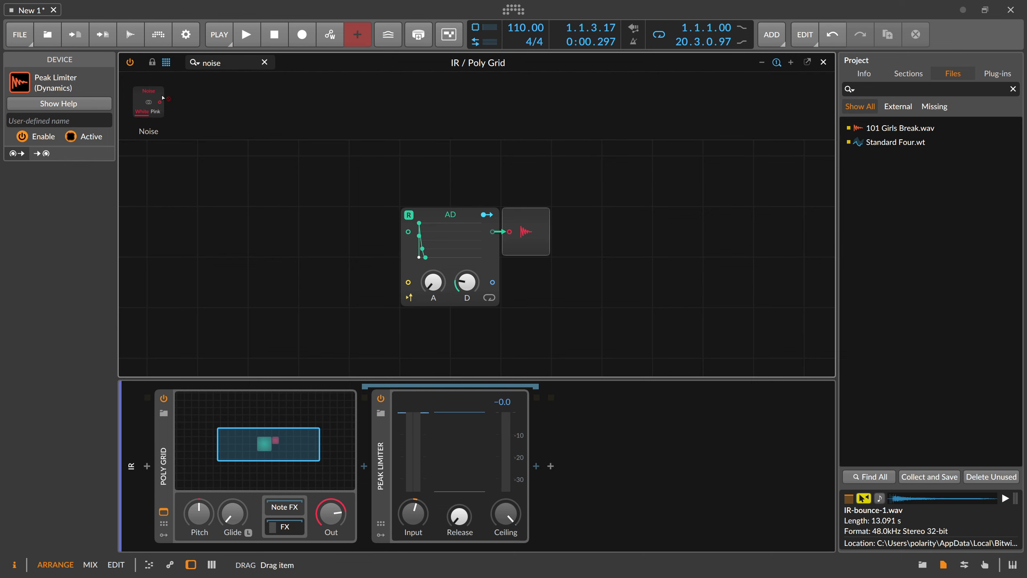
{"action": "left_click_drag", "start_coordinate": [163, 97], "coordinate": [394, 222]}
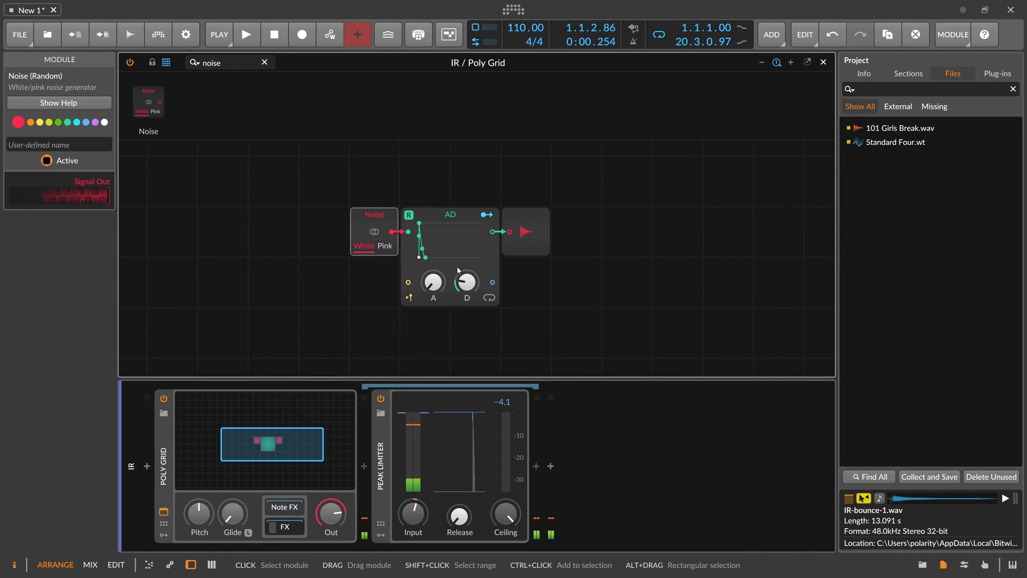
Step: Shorten the AD envelope's decay to a very brief burst and audition the noise repeatedly
{"action": "left_click_drag", "start_coordinate": [465, 282], "coordinate": [465, 297]}
{"action": "key", "text": "space"}
{"action": "key", "text": "space"}
{"action": "key", "text": "space"}
{"action": "key", "text": "space"}
{"action": "key", "text": "space"}
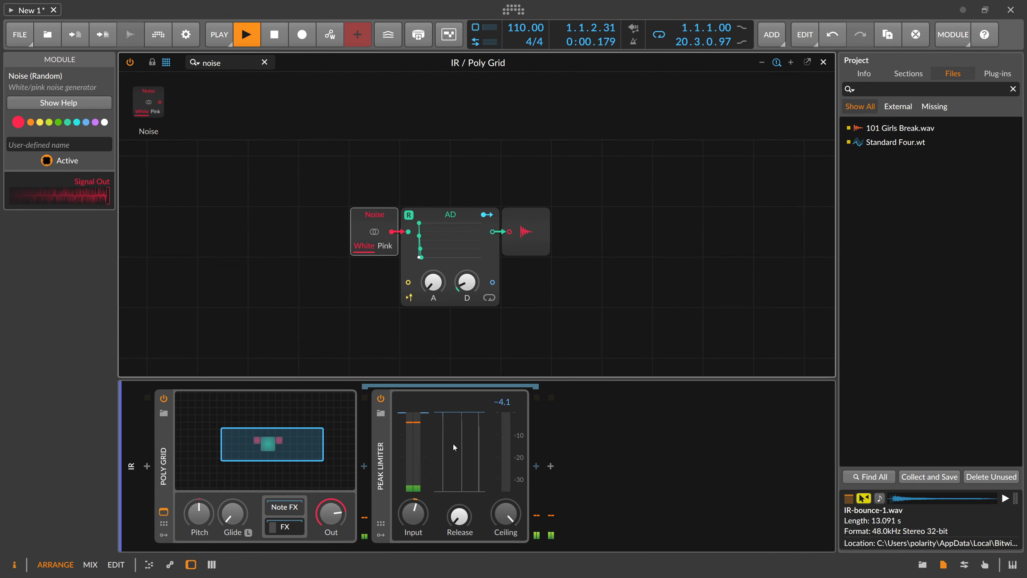
{"action": "key", "text": "space"}
Step: Lower the Peak Limiter's input gain to +3.5 dB and audition the burst
{"action": "left_click_drag", "start_coordinate": [421, 507], "coordinate": [421, 510]}
{"action": "key", "text": "space"}
{"action": "key", "text": "space"}
{"action": "key", "text": "space"}
{"action": "key", "text": "space"}
{"action": "key", "text": "space"}
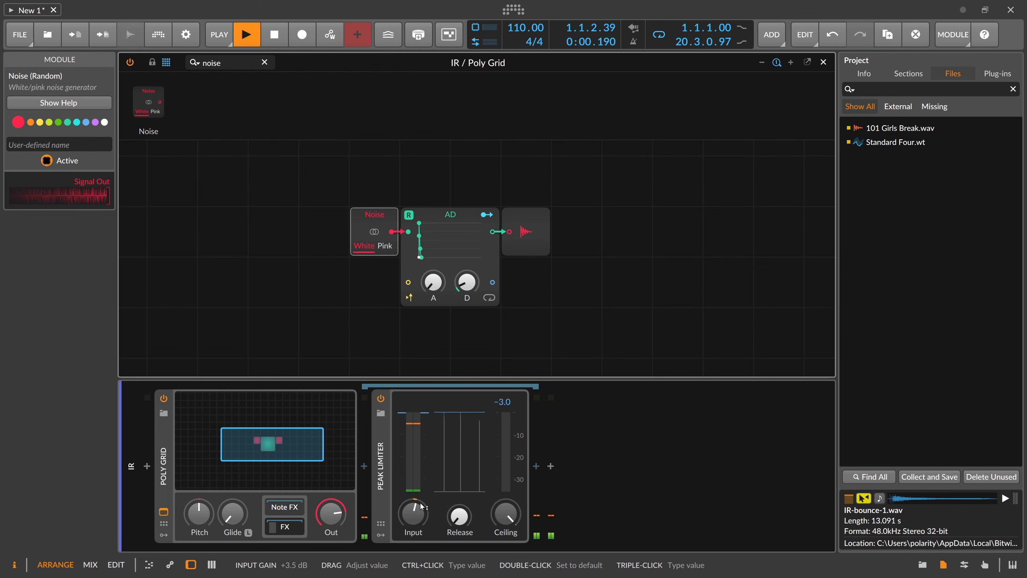
{"action": "key", "text": "space"}
Step: Insert an EQ+ between the Poly Grid and the Peak Limiter
{"action": "left_click", "coordinate": [365, 466]}
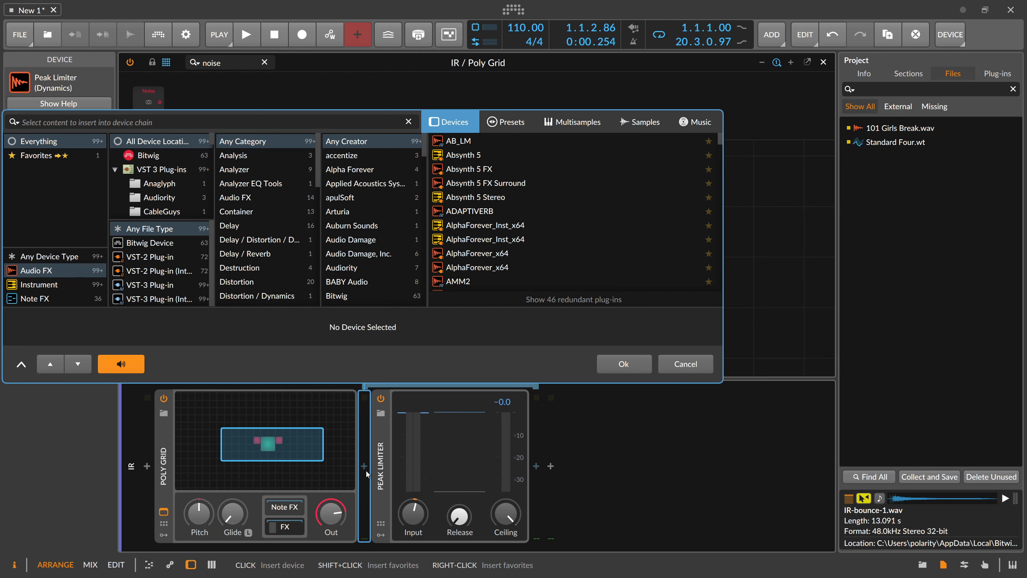
{"action": "left_click", "coordinate": [706, 364]}
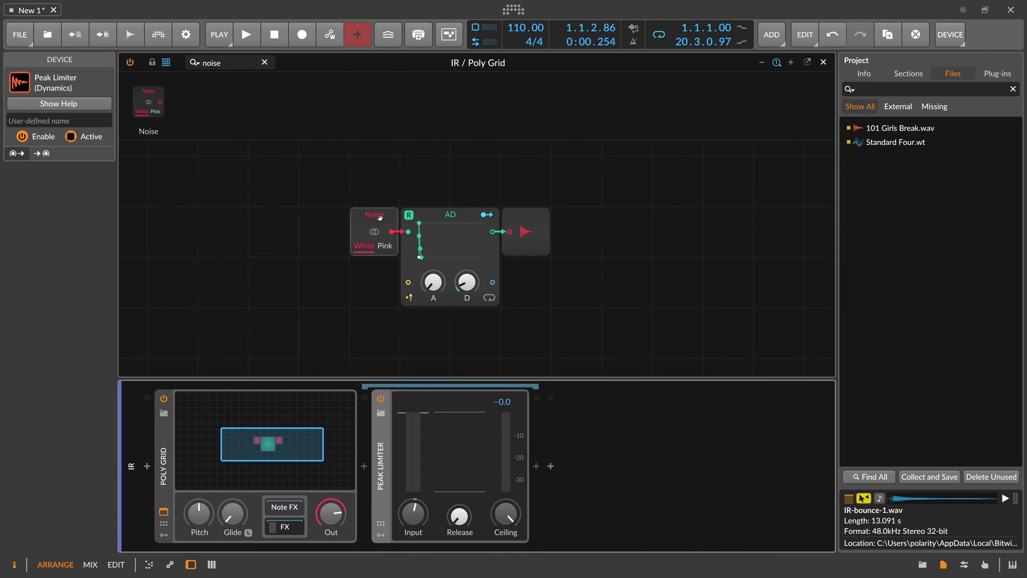
{"action": "left_click", "coordinate": [368, 468]}
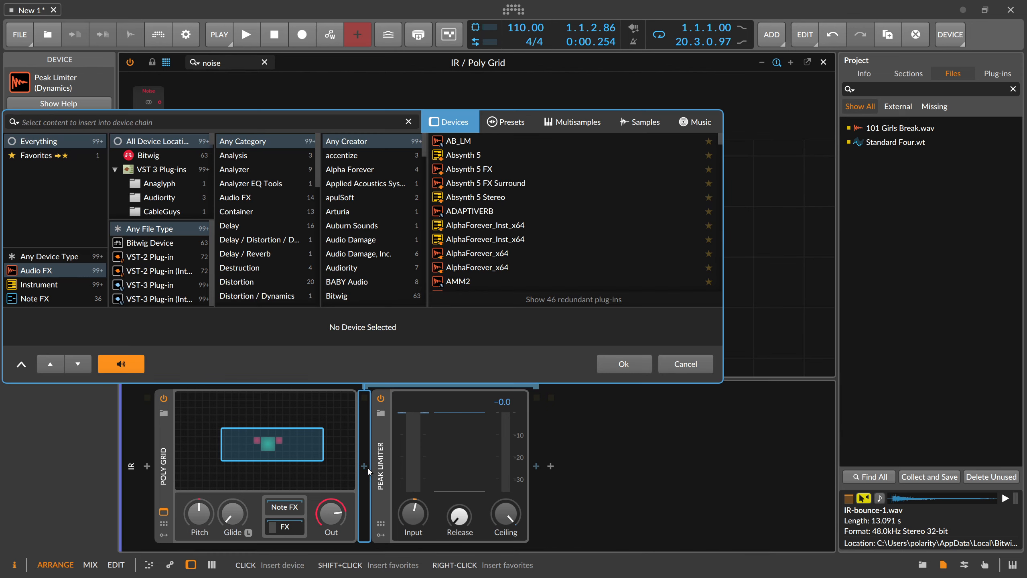
{"action": "type", "text": "eq"}
{"action": "key", "text": "Return"}
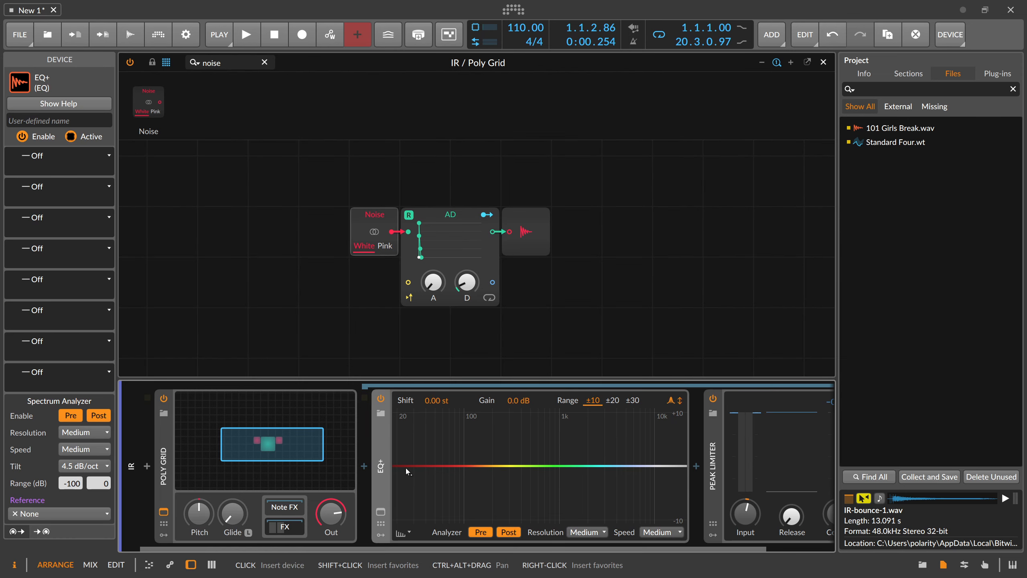
Step: Add a low-cut band at 839 Hz to the EQ+, change its type to Low-cut 8, and start playback
{"action": "left_click_drag", "start_coordinate": [401, 484], "coordinate": [547, 480]}
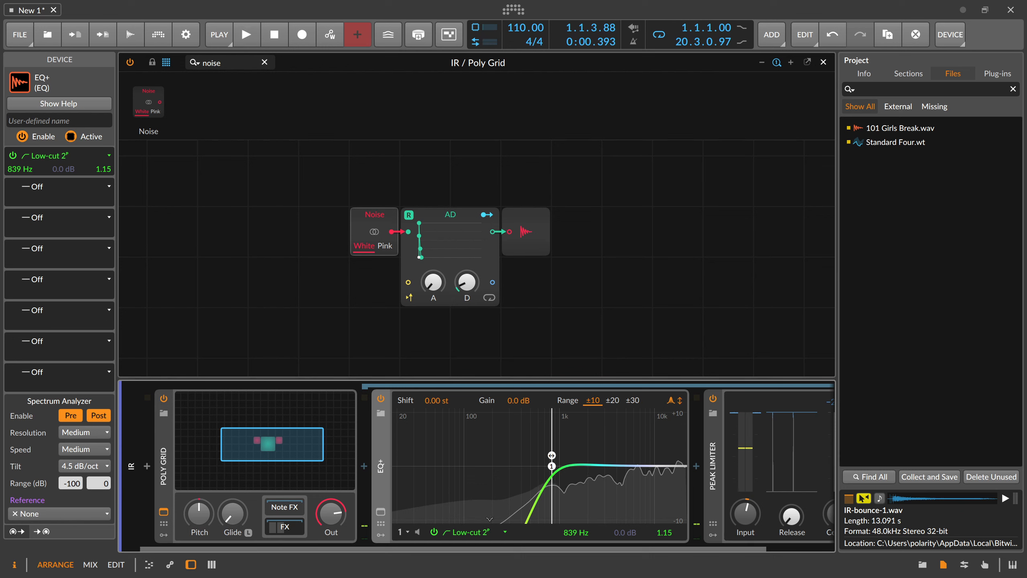
{"action": "left_click", "coordinate": [480, 537]}
{"action": "left_click", "coordinate": [477, 385]}
{"action": "key", "text": "space"}
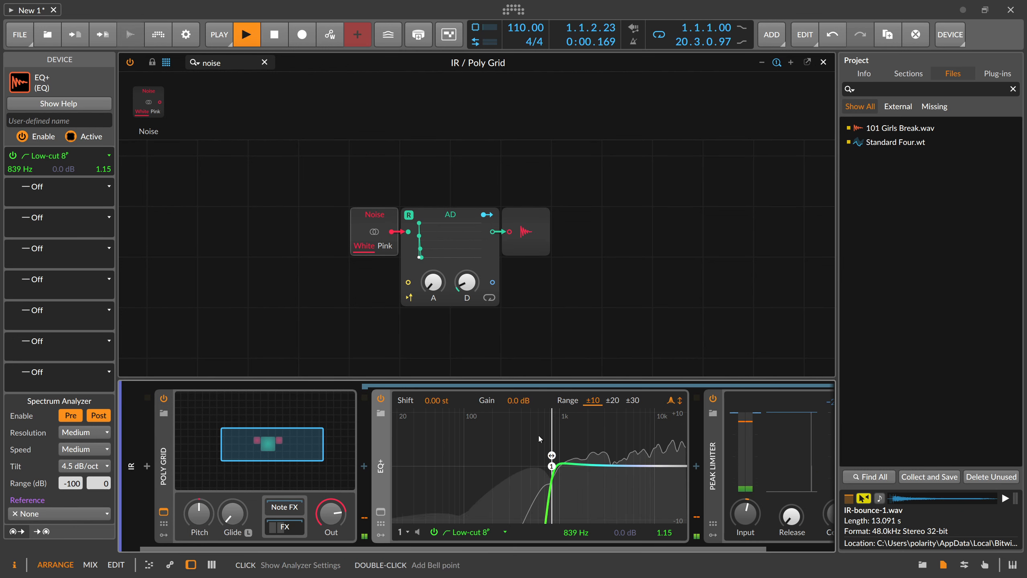
Step: Move the low cut to about 534 Hz and add a bell band at 1000 Hz with about 6.3 dB gain
{"action": "left_click_drag", "start_coordinate": [556, 466], "coordinate": [563, 434]}
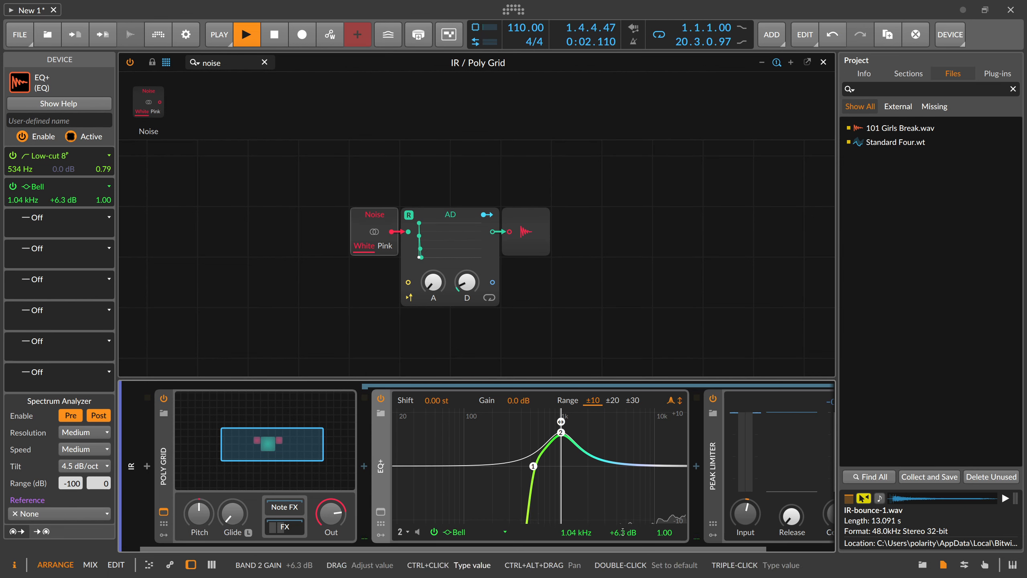
{"action": "double_click", "coordinate": [585, 532]}
{"action": "type", "text": "1000"}
{"action": "key", "text": "Return"}
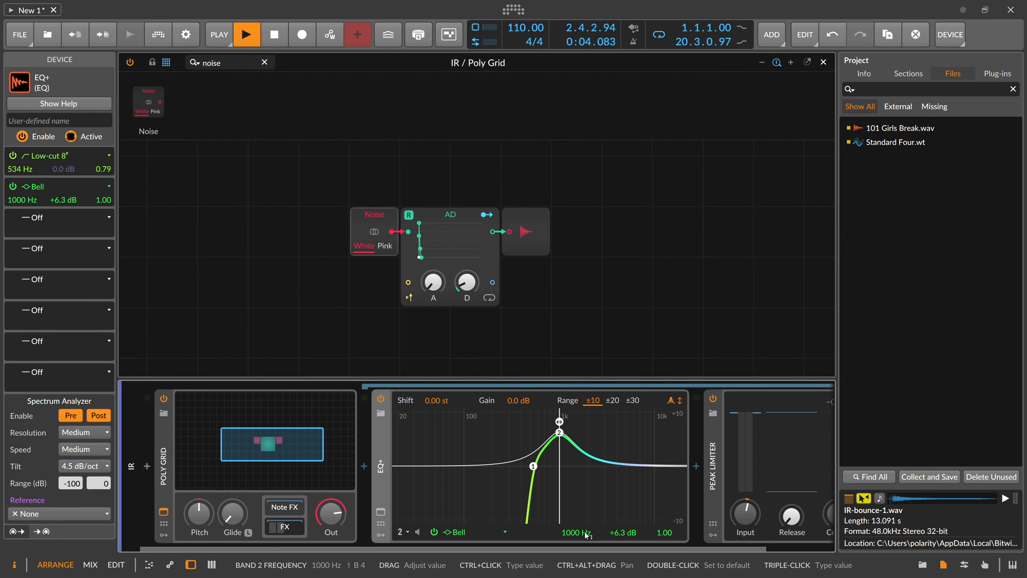
Step: Raise the 1000 Hz bell to +30.0 dB gain with a narrow Q of 10.57
{"action": "left_click_drag", "start_coordinate": [660, 533], "coordinate": [661, 501]}
{"action": "left_click_drag", "start_coordinate": [625, 537], "coordinate": [624, 486]}
{"action": "mouse_move", "coordinate": [661, 533]}
{"action": "left_mouse_down"}
{"action": "mouse_move", "coordinate": [661, 510]}
{"action": "mouse_move", "coordinate": [670, 515]}
{"action": "left_mouse_up"}
{"action": "key", "text": "space"}
Step: Set the Peak Limiter's input gain to +1.5 dB and audition the filtered burst repeatedly
{"action": "scroll", "coordinate": [663, 522], "scroll_direction": "right", "scroll_amount": 3}
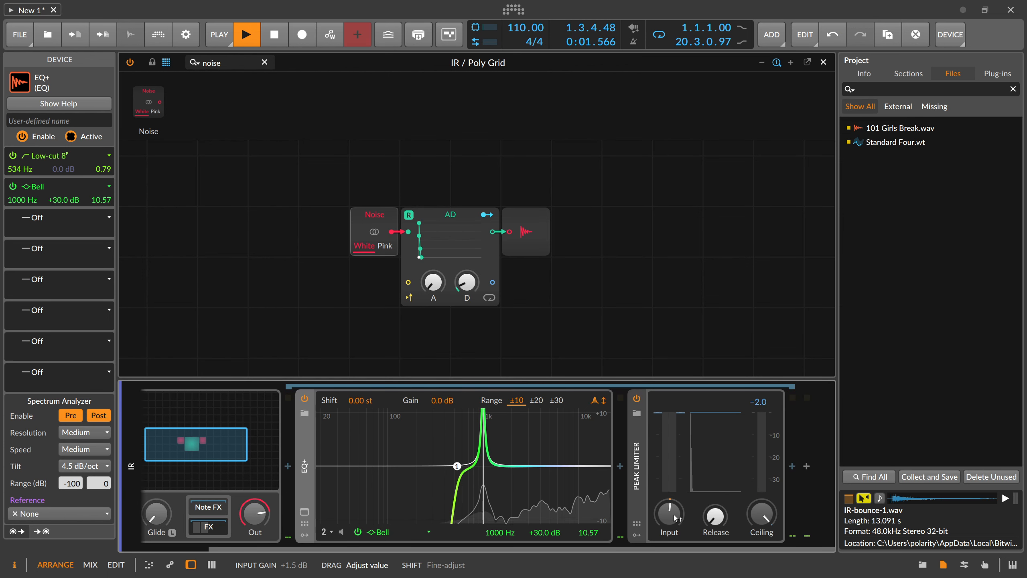
{"action": "key", "text": "space"}
{"action": "key", "text": "space"}
{"action": "key", "text": "space"}
{"action": "key", "text": "space"}
{"action": "key", "text": "space"}
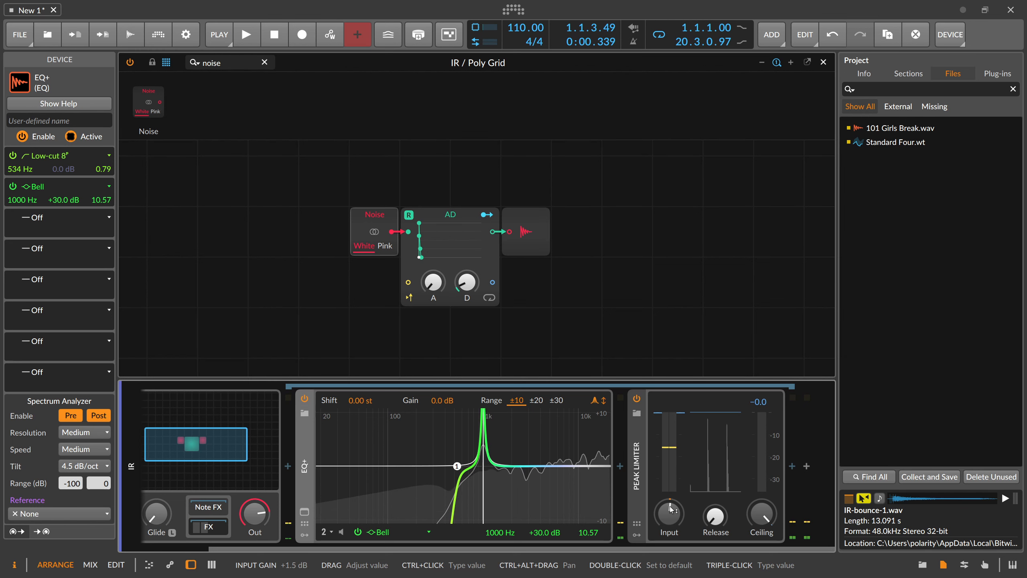
{"action": "key", "text": "space"}
{"action": "key", "text": "space"}
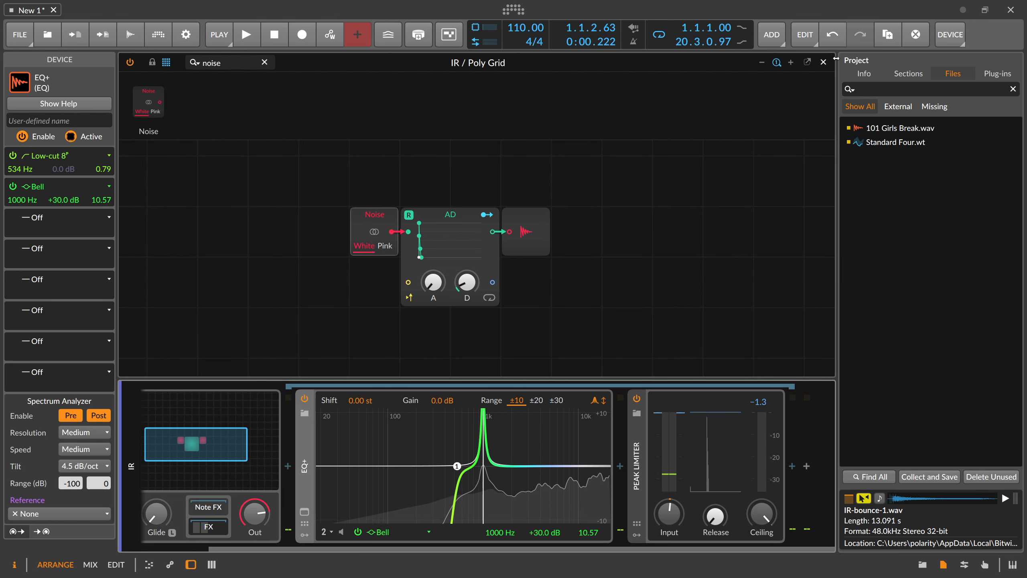
Step: Bounce the IR clip's range from 1.1.1.00 to 1.1.1.48 post-fader at 32-bit floating-point to a new audio track
{"action": "left_click", "coordinate": [823, 62]}
{"action": "left_click_drag", "start_coordinate": [438, 66], "coordinate": [438, 146]}
{"action": "left_click", "coordinate": [445, 103]}
{"action": "left_click_drag", "start_coordinate": [446, 103], "coordinate": [459, 102]}
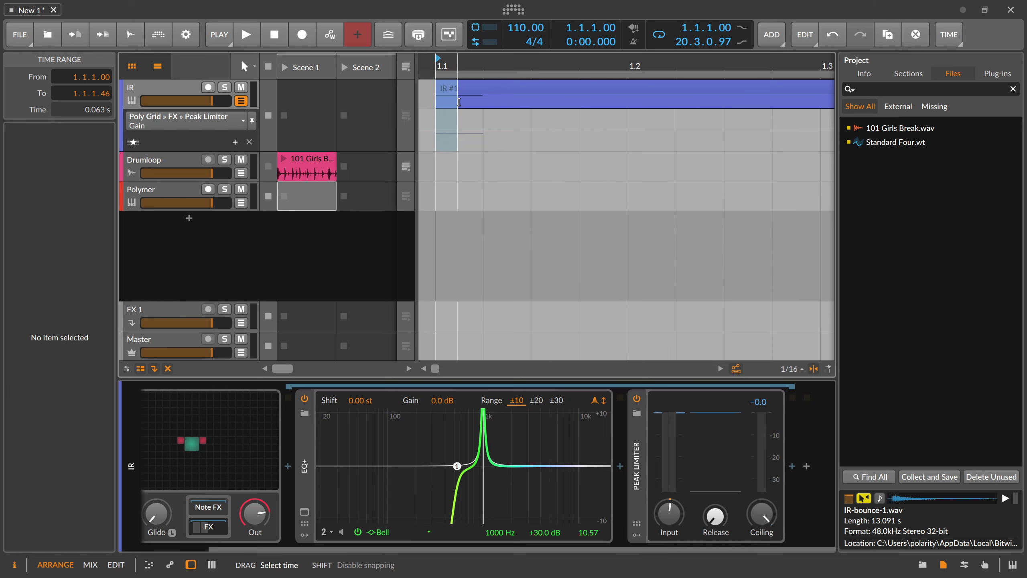
{"action": "right_click", "coordinate": [459, 102]}
{"action": "left_click", "coordinate": [516, 194]}
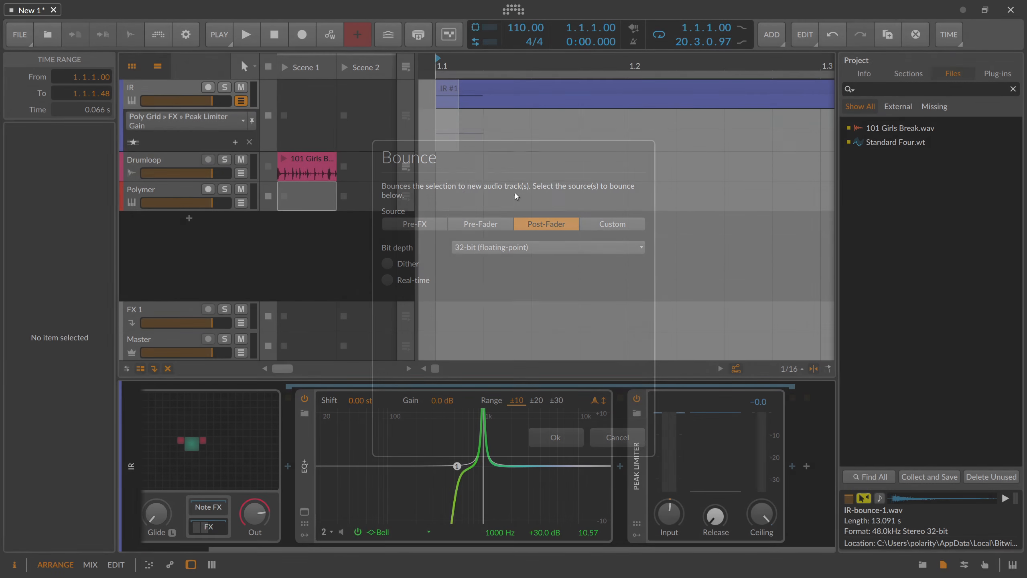
{"action": "left_click", "coordinate": [555, 437]}
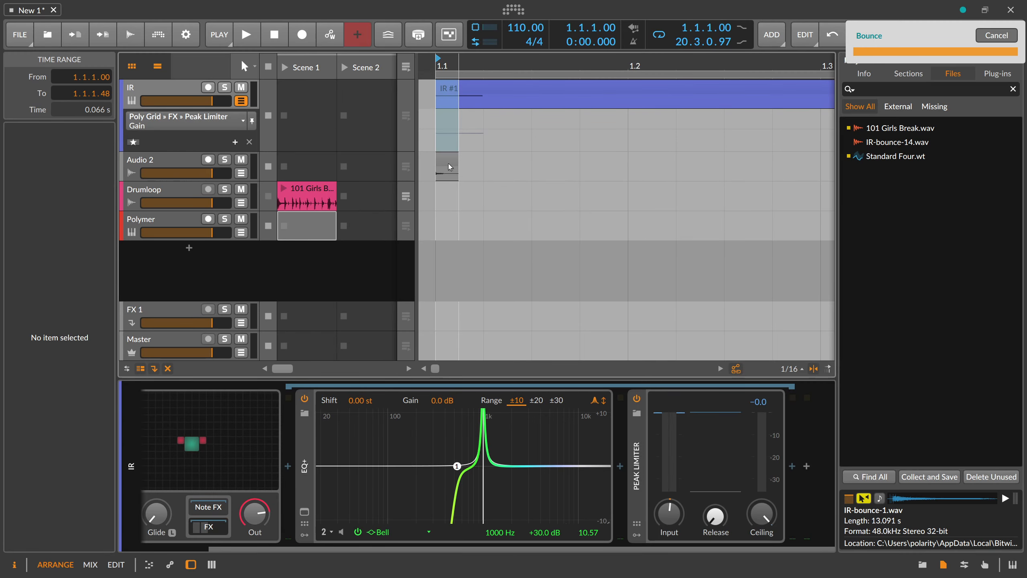
Step: Insert a Convolution device on the Drumloop track and keep that track selected
{"action": "left_click", "coordinate": [179, 217]}
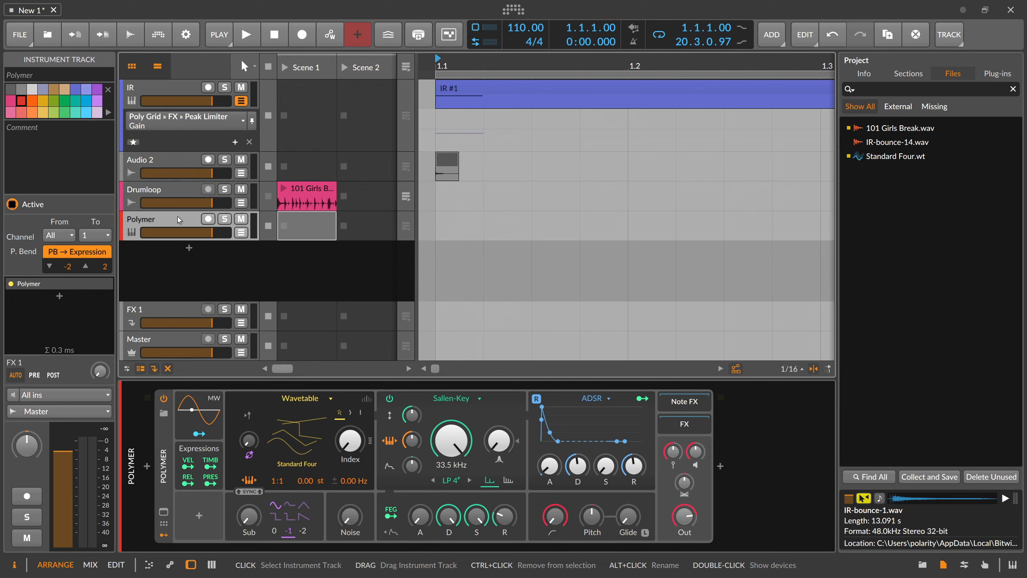
{"action": "left_click", "coordinate": [175, 189]}
{"action": "left_click", "coordinate": [147, 467]}
{"action": "type", "text": "con"}
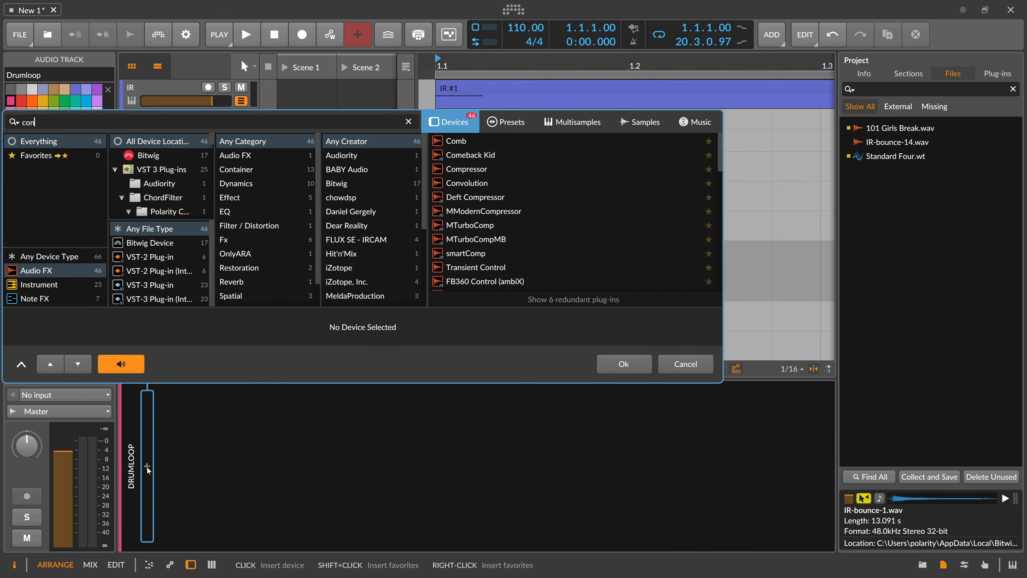
{"action": "key", "text": "Return"}
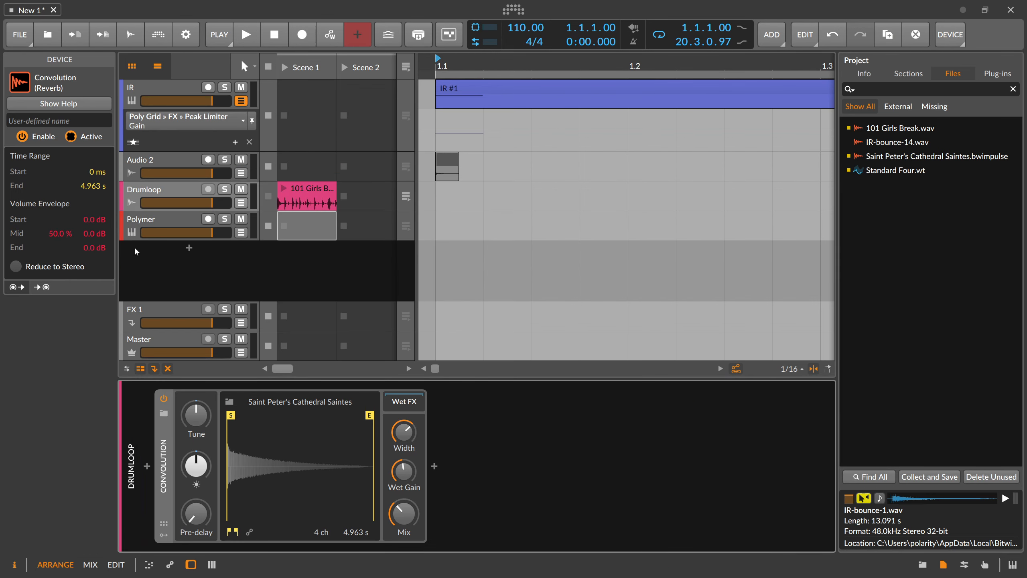
{"action": "left_click", "coordinate": [162, 219]}
{"action": "left_click", "coordinate": [171, 192]}
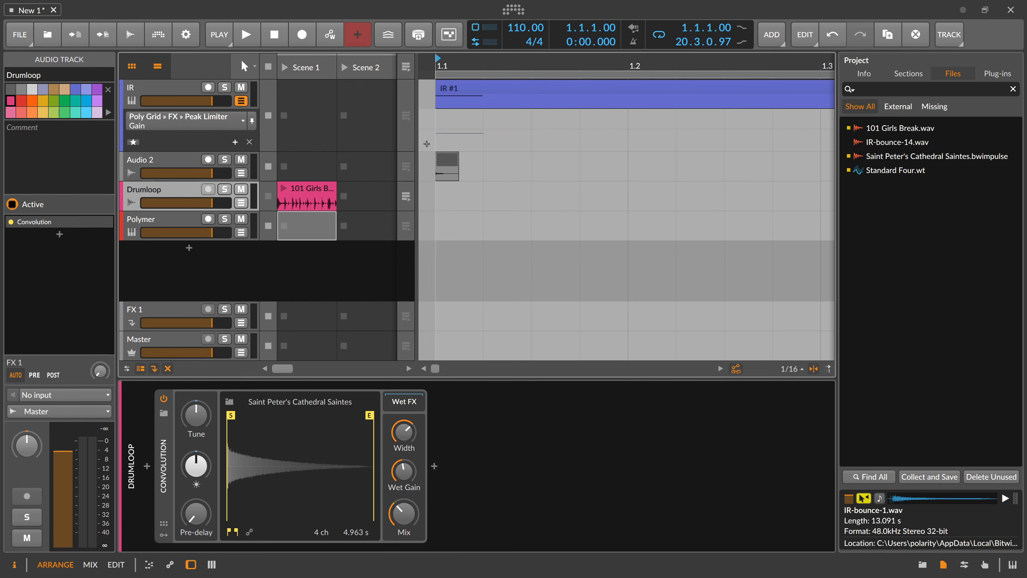
Step: Load the bounced clip from Audio 2 into the Drumloop track's Convolution as its impulse response and delete the Audio 2 track
{"action": "left_click_drag", "start_coordinate": [448, 163], "coordinate": [302, 428]}
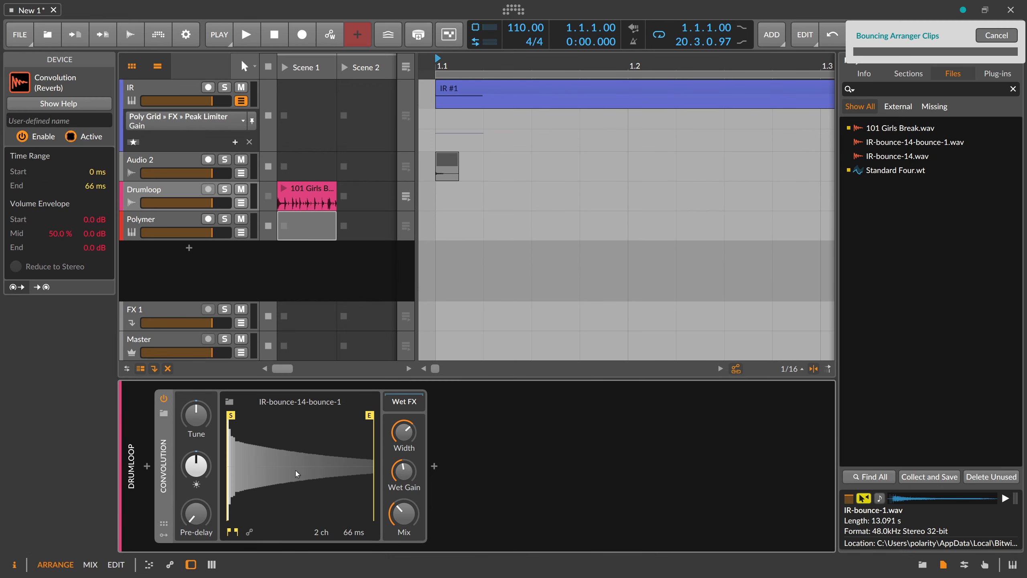
{"action": "left_click", "coordinate": [402, 166]}
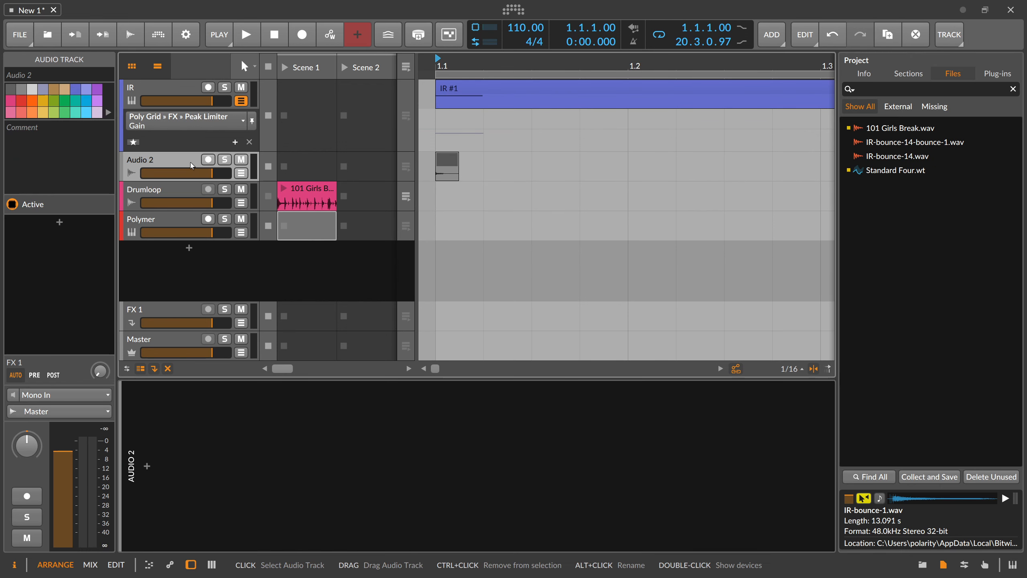
{"action": "key", "text": "Delete"}
Step: Mute the IR track and audition the 101 Girls Break clip while taking the Convolution mix from 0 % up to fully wet
{"action": "left_click", "coordinate": [249, 89]}
{"action": "left_click", "coordinate": [248, 88]}
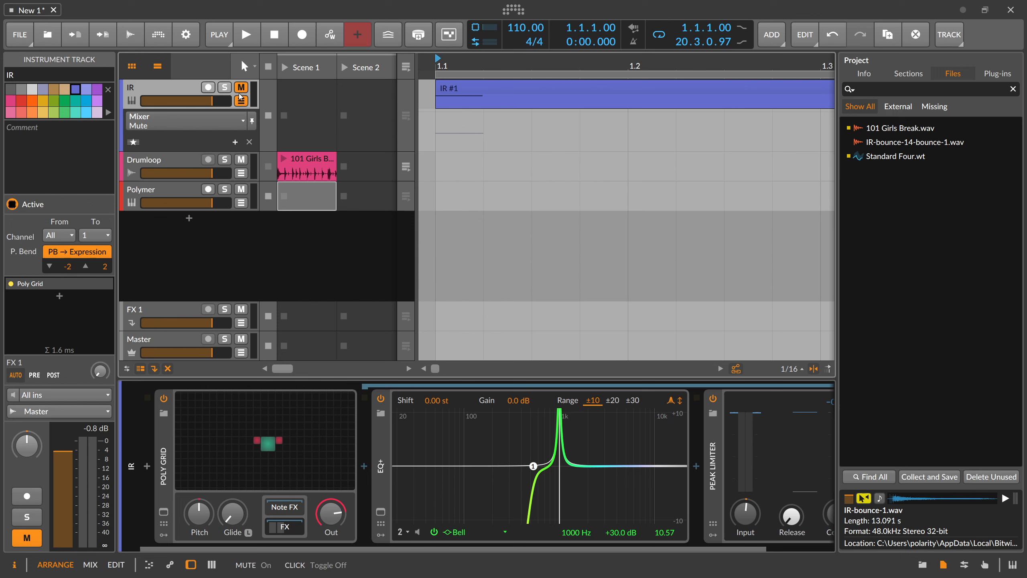
{"action": "left_click", "coordinate": [194, 163]}
{"action": "left_click_drag", "start_coordinate": [412, 524], "coordinate": [409, 567]}
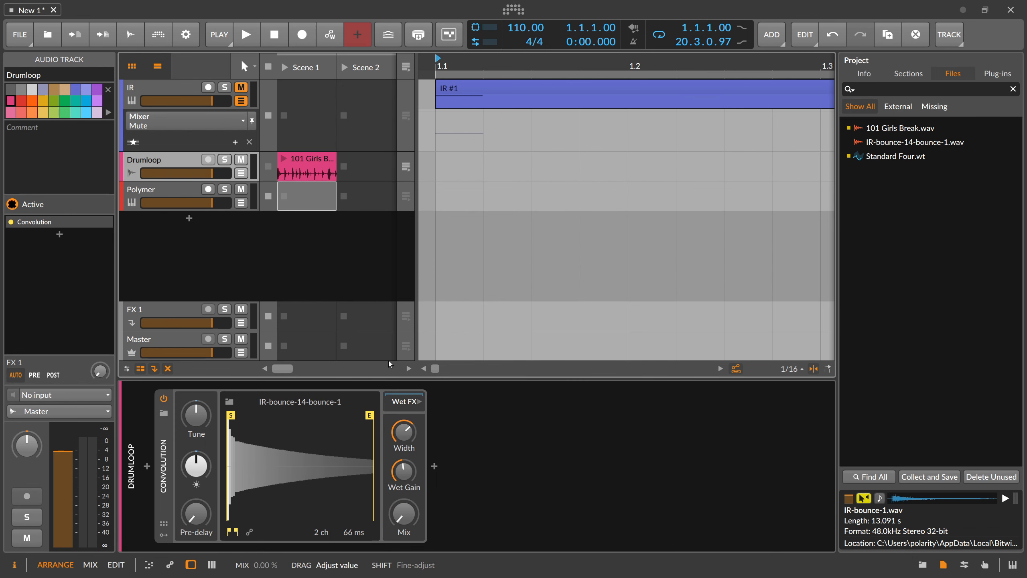
{"action": "left_click", "coordinate": [285, 160]}
{"action": "left_click_drag", "start_coordinate": [409, 522], "coordinate": [413, 499]}
Step: Insert an EQ+ after Convolution on the Drumloop track and compare its spectrum with the IR track's EQ curve
{"action": "left_click", "coordinate": [433, 469]}
{"action": "key", "text": "Down"}
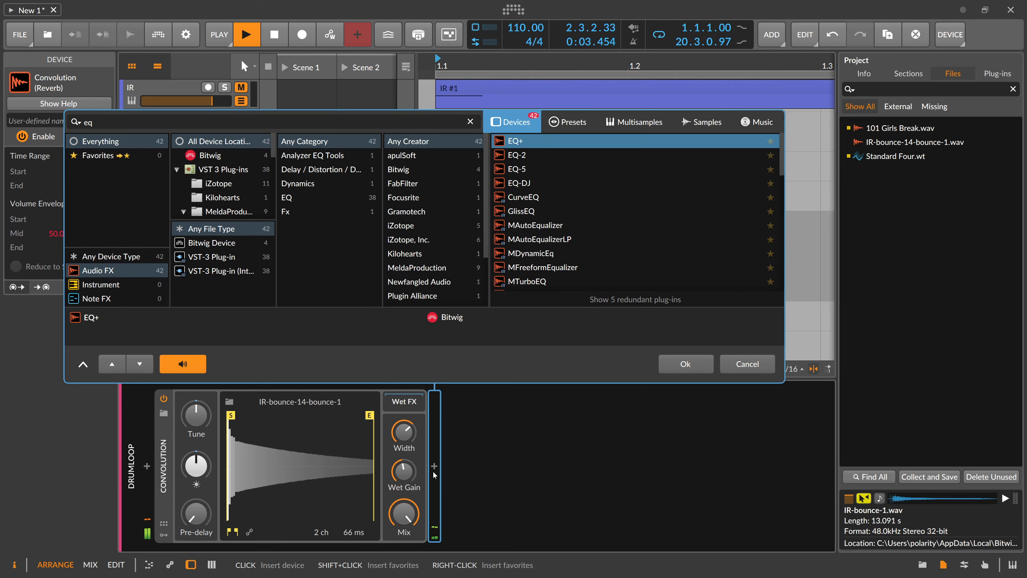
{"action": "key", "text": "Return"}
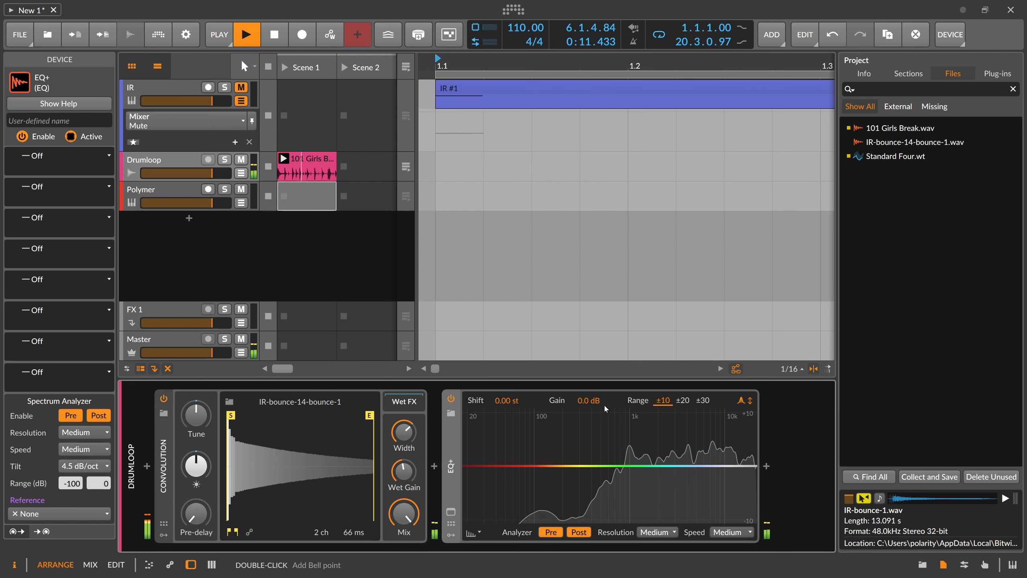
{"action": "left_click", "coordinate": [221, 141]}
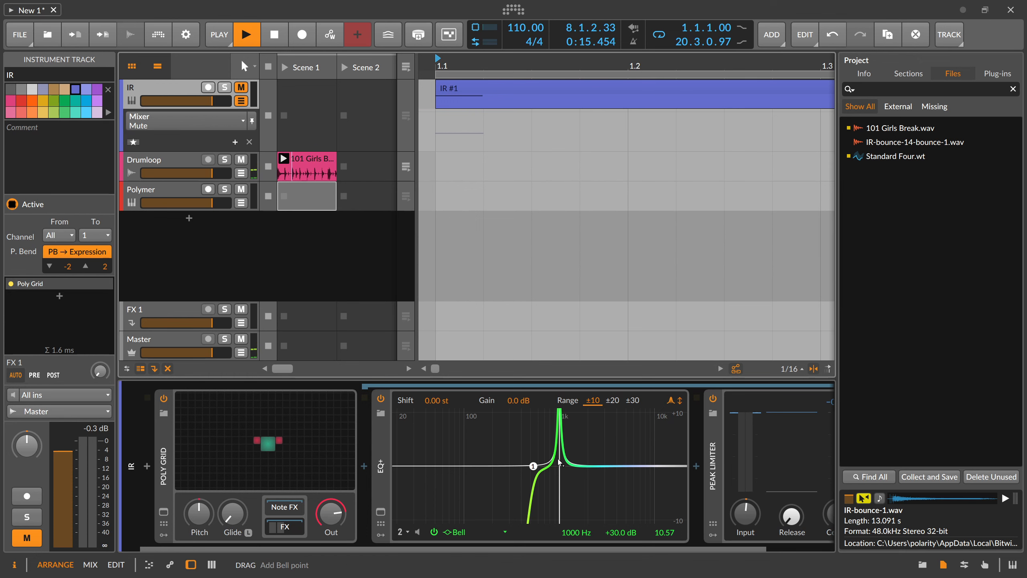
{"action": "left_click", "coordinate": [179, 164]}
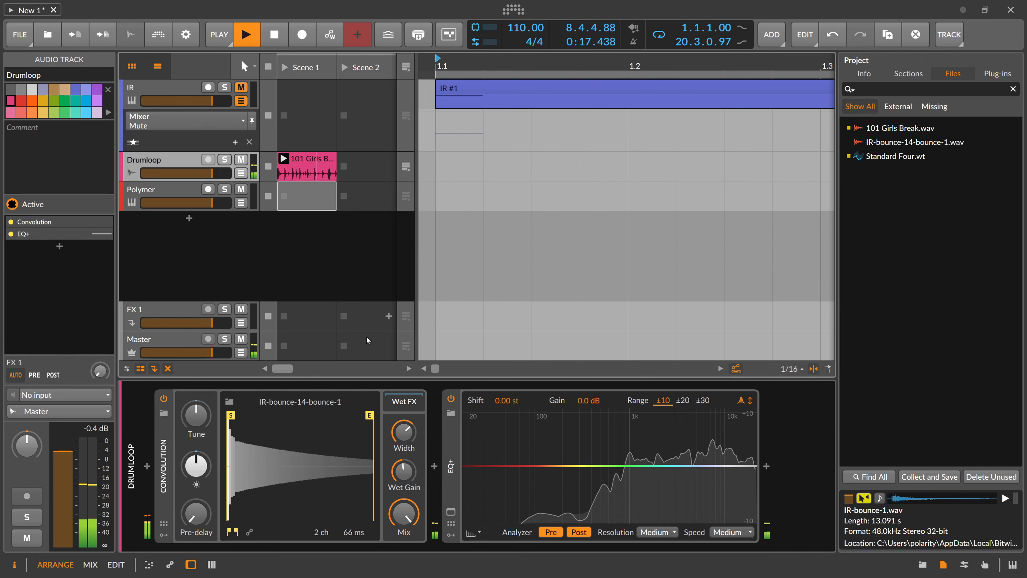
Step: Shorten the Convolution impulse to 55 ms, raise its wet gain, and compare the dry and wet drum loop before stopping playback
{"action": "left_click_drag", "start_coordinate": [404, 515], "coordinate": [404, 469]}
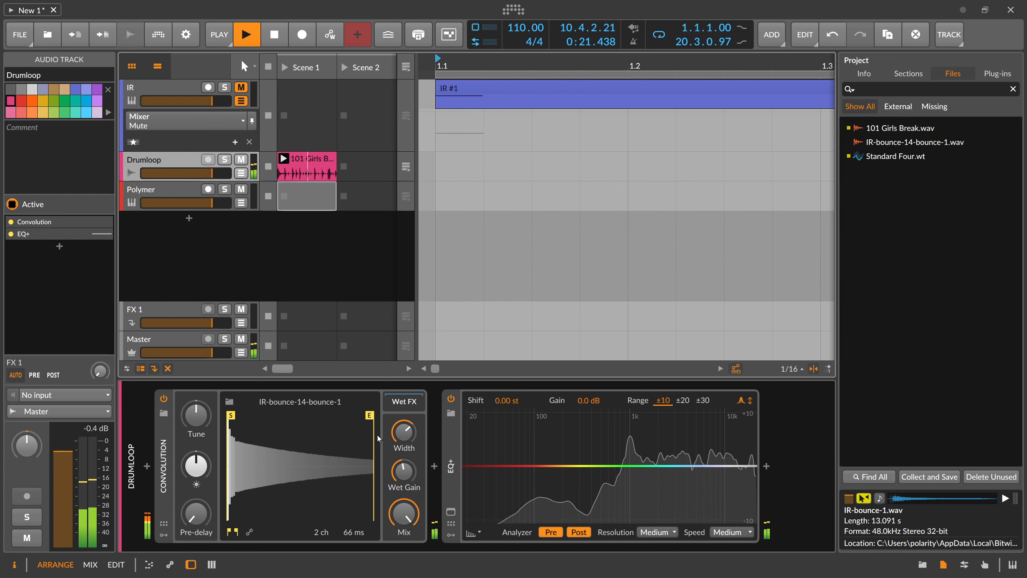
{"action": "mouse_move", "coordinate": [368, 417]}
{"action": "left_mouse_down"}
{"action": "mouse_move", "coordinate": [234, 428]}
{"action": "mouse_move", "coordinate": [325, 418]}
{"action": "left_mouse_up"}
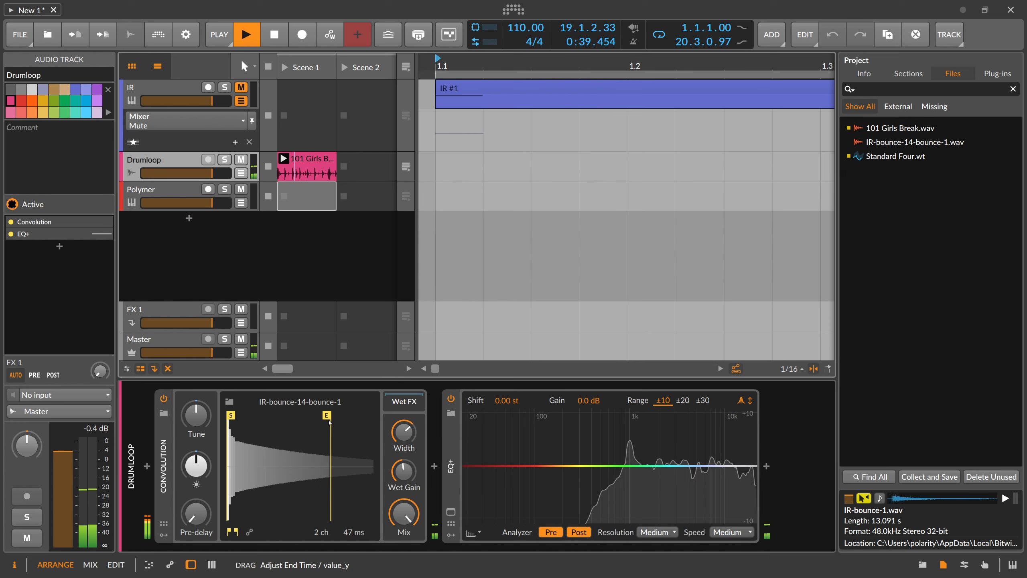
{"action": "mouse_move", "coordinate": [350, 423]}
{"action": "left_mouse_down"}
{"action": "mouse_move", "coordinate": [235, 428]}
{"action": "mouse_move", "coordinate": [324, 429]}
{"action": "left_mouse_up"}
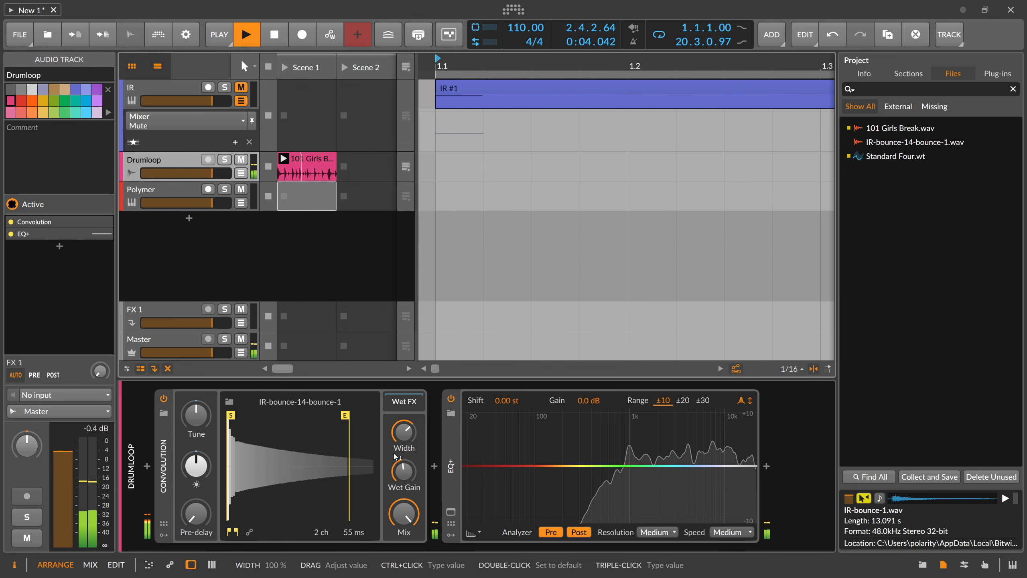
{"action": "left_click_drag", "start_coordinate": [402, 470], "coordinate": [402, 445]}
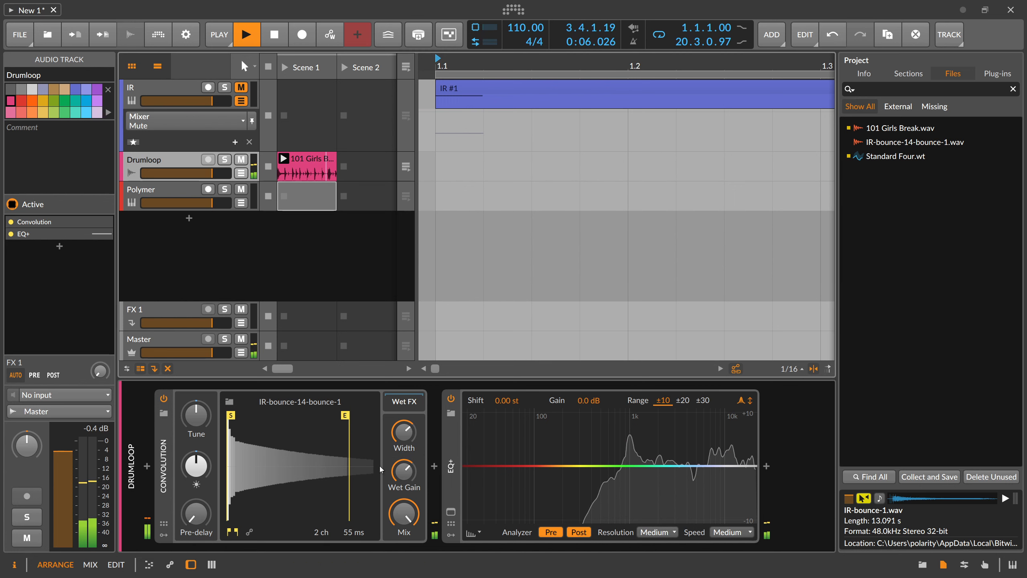
{"action": "mouse_move", "coordinate": [407, 512]}
{"action": "left_mouse_down"}
{"action": "mouse_move", "coordinate": [407, 565]}
{"action": "mouse_move", "coordinate": [407, 510]}
{"action": "left_mouse_up"}
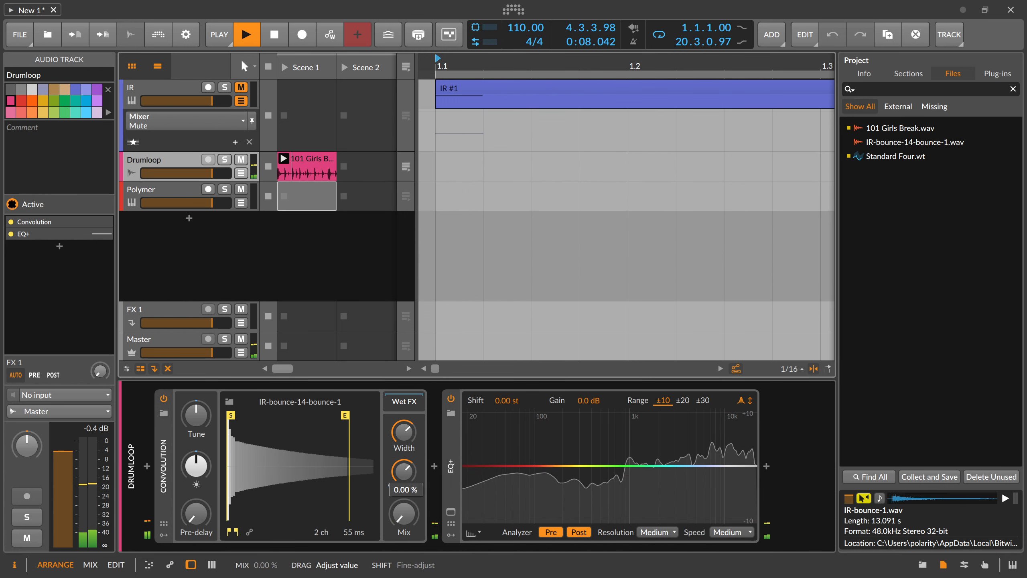
{"action": "key", "text": "space"}
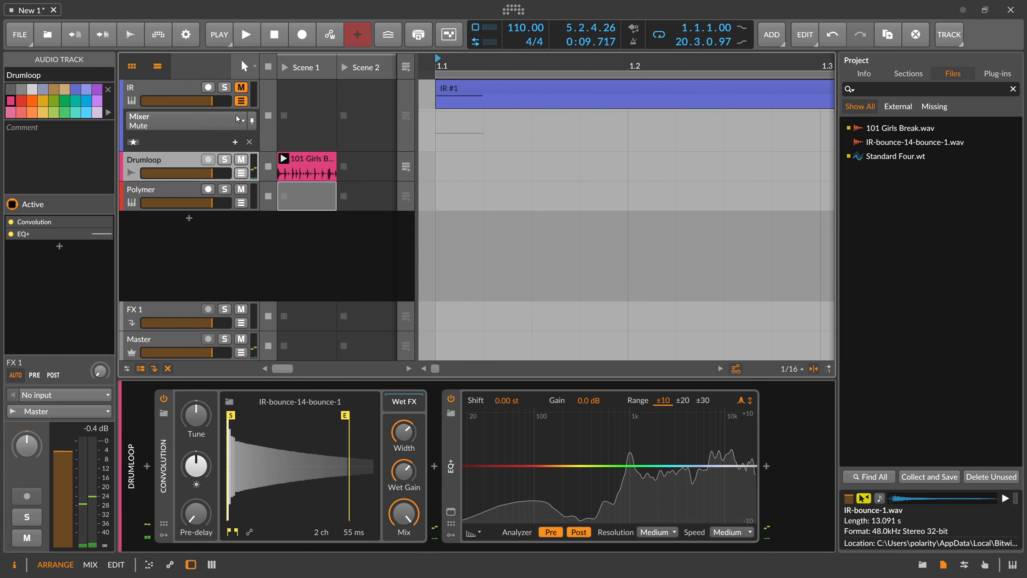
Step: Delete the EQ+ from the IR track and replace the AD envelope in its Poly Grid with an ADSR
{"action": "left_click", "coordinate": [187, 90]}
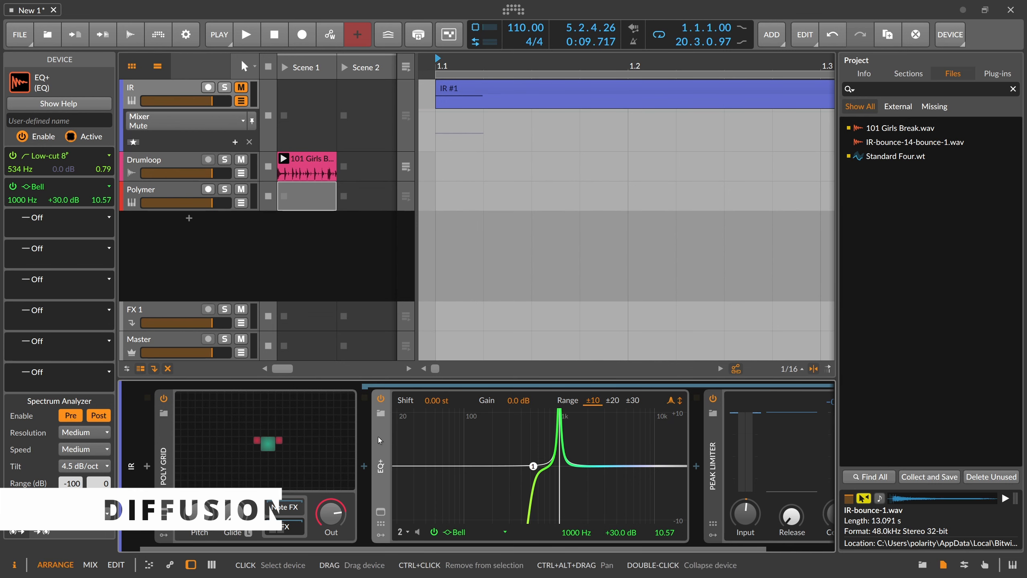
{"action": "key", "text": "Delete"}
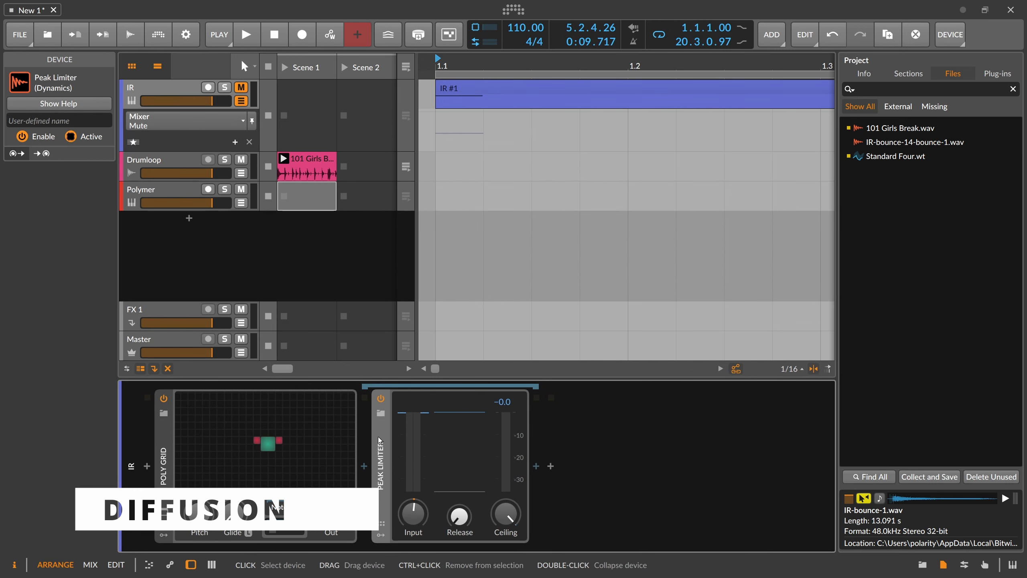
{"action": "left_click", "coordinate": [303, 440]}
{"action": "right_click", "coordinate": [477, 222]}
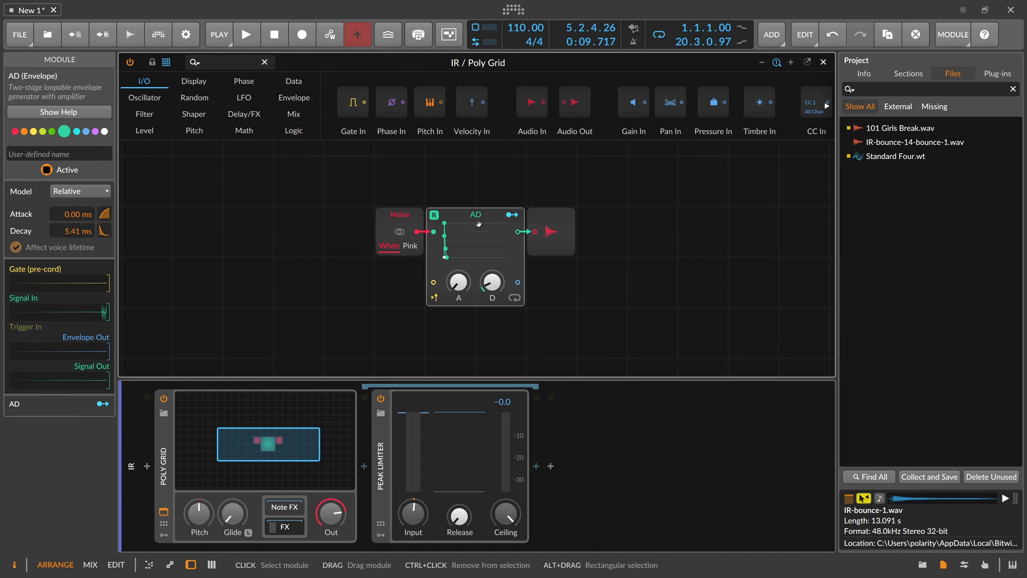
{"action": "left_click", "coordinate": [493, 412]}
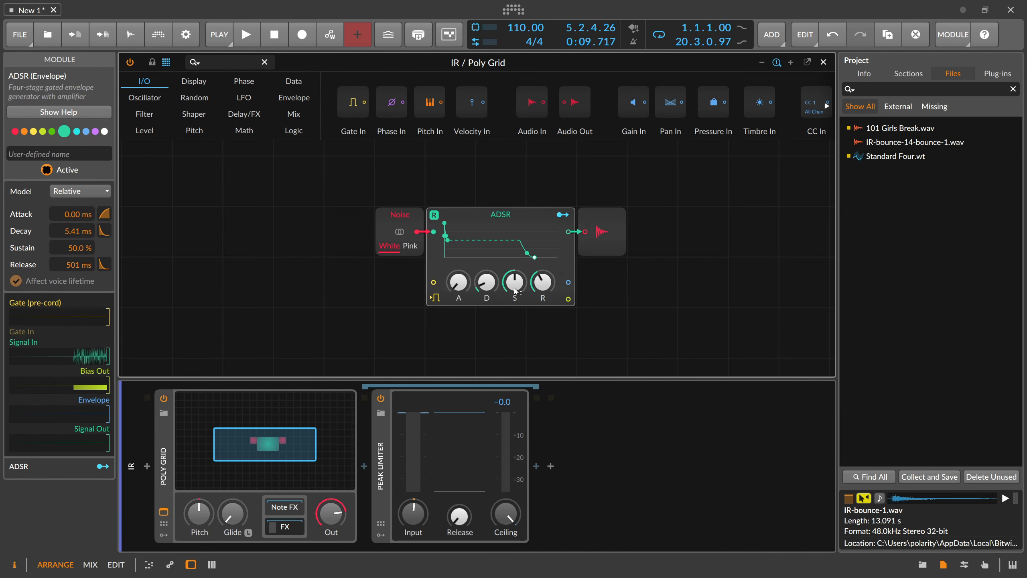
Step: Set the ADSR's sustain to 100 % and release to 0.00 ms, enable stereo on the Noise module, and close the grid editor
{"action": "left_click_drag", "start_coordinate": [515, 290], "coordinate": [515, 263]}
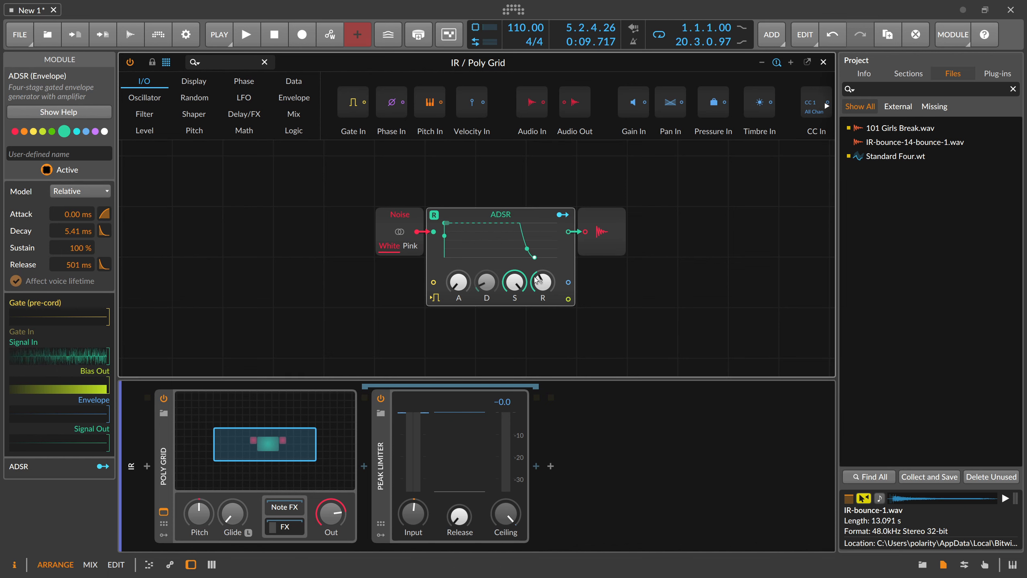
{"action": "left_click_drag", "start_coordinate": [536, 280], "coordinate": [542, 283]}
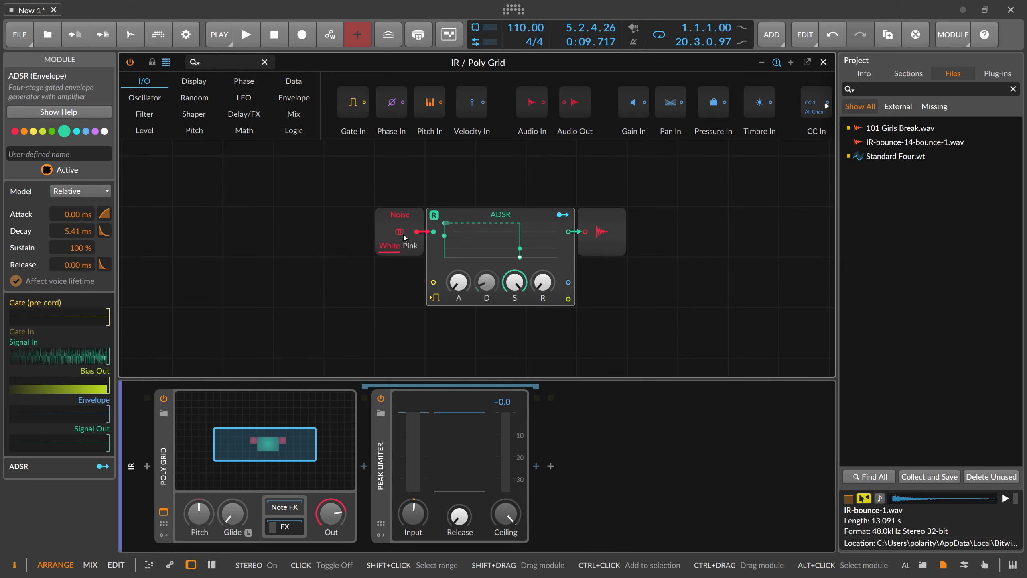
{"action": "left_click", "coordinate": [824, 62]}
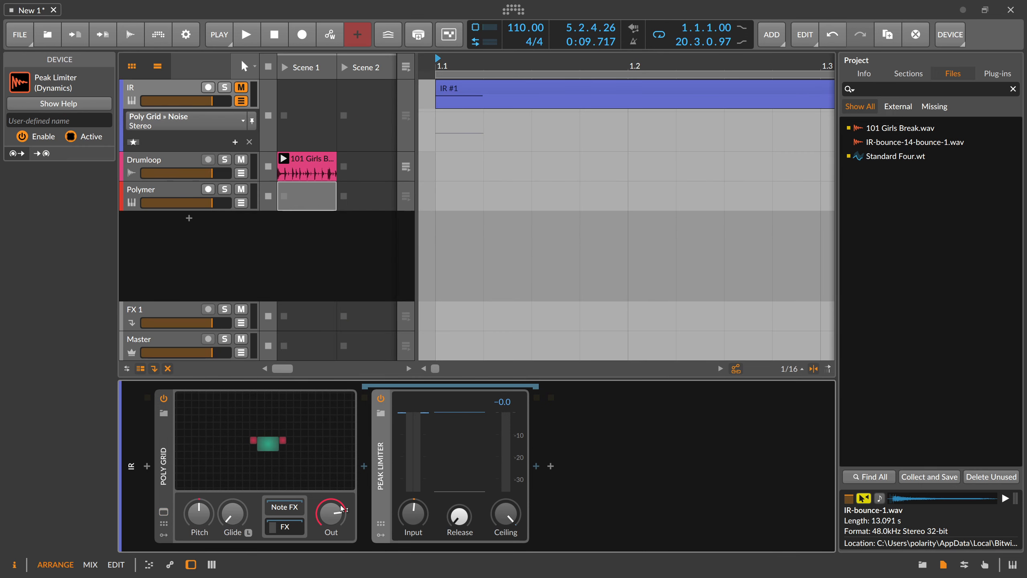
Step: Lower the Poly Grid output to -48.0 dB and lengthen the IR clip's C4 note to 1.0.1.00
{"action": "left_click_drag", "start_coordinate": [342, 509], "coordinate": [342, 534]}
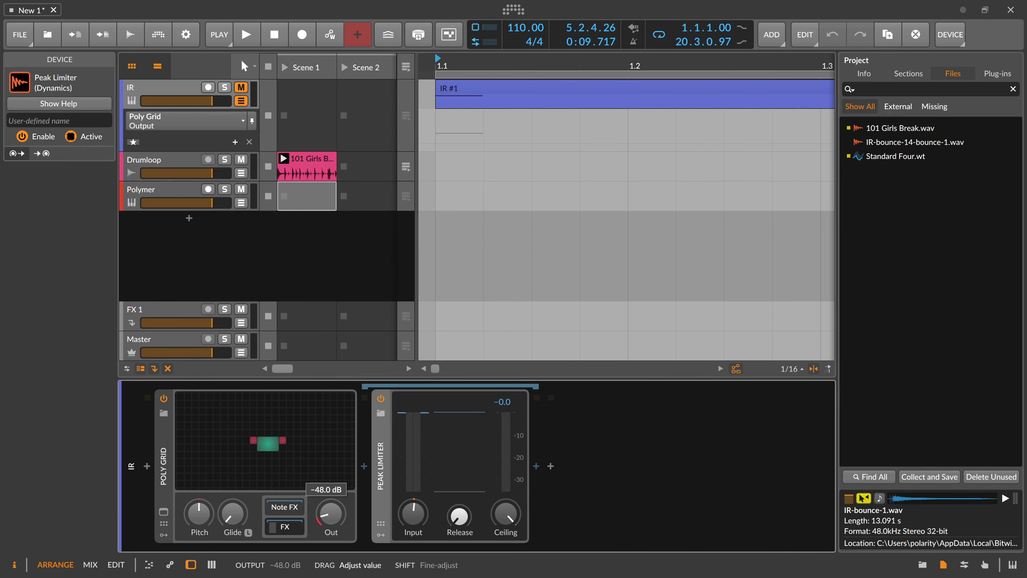
{"action": "double_click", "coordinate": [480, 95]}
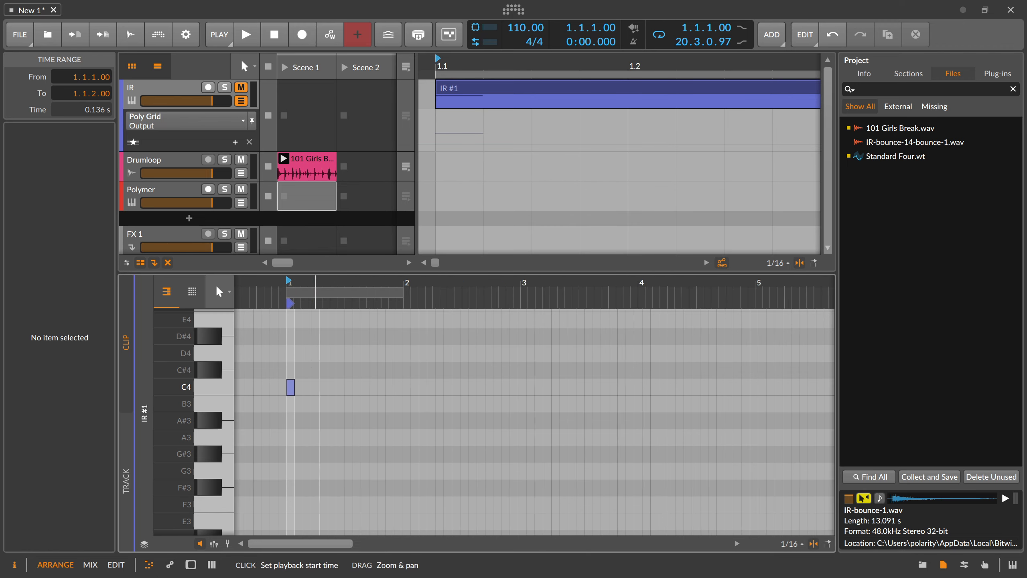
{"action": "left_click_drag", "start_coordinate": [316, 283], "coordinate": [332, 320]}
{"action": "left_click_drag", "start_coordinate": [299, 386], "coordinate": [562, 387]}
{"action": "left_click_drag", "start_coordinate": [463, 283], "coordinate": [460, 218]}
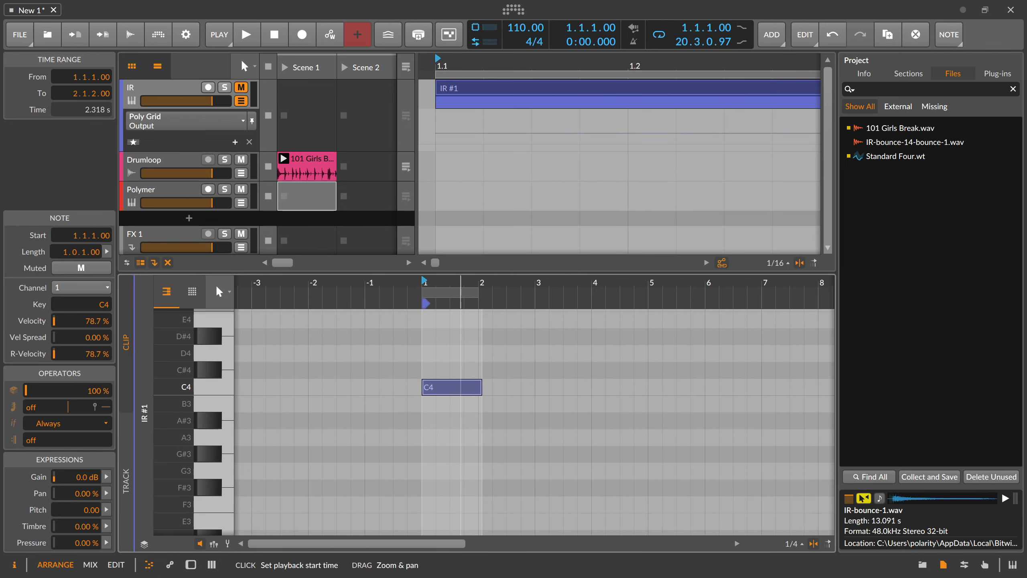
Step: Audition the sustained noise while setting the Peak Limiter's input gain to -2.9 dB, and bring the Poly Grid output back up
{"action": "double_click", "coordinate": [186, 94]}
{"action": "key", "text": "space"}
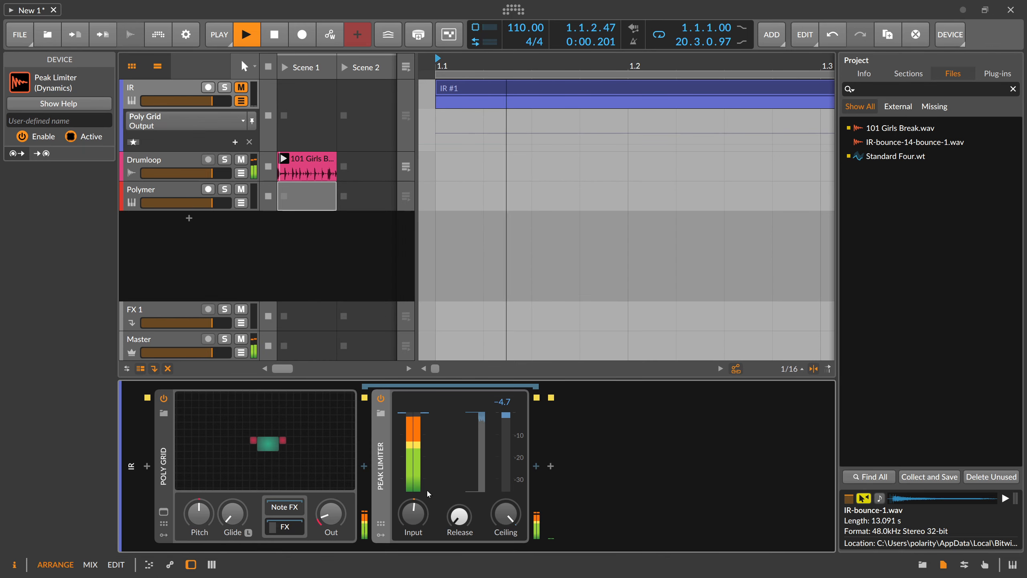
{"action": "key", "text": "space"}
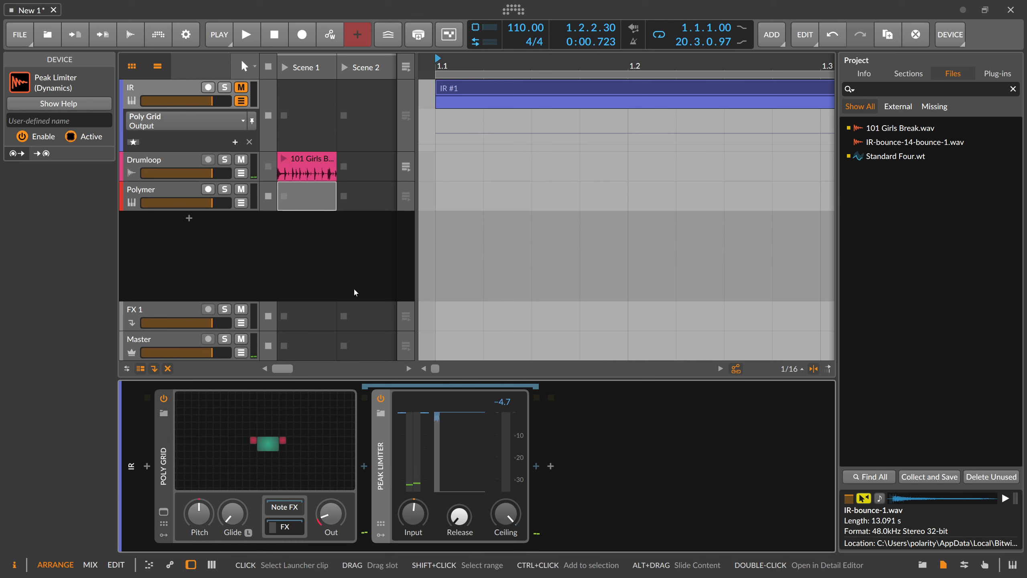
{"action": "key", "text": "space"}
{"action": "left_click_drag", "start_coordinate": [413, 514], "coordinate": [412, 531]}
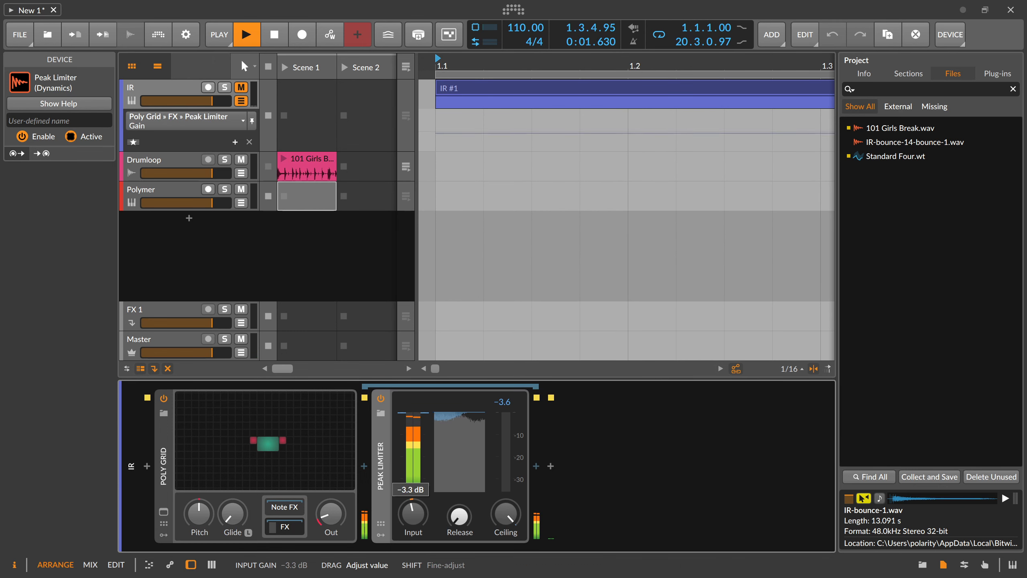
{"action": "key", "text": "space"}
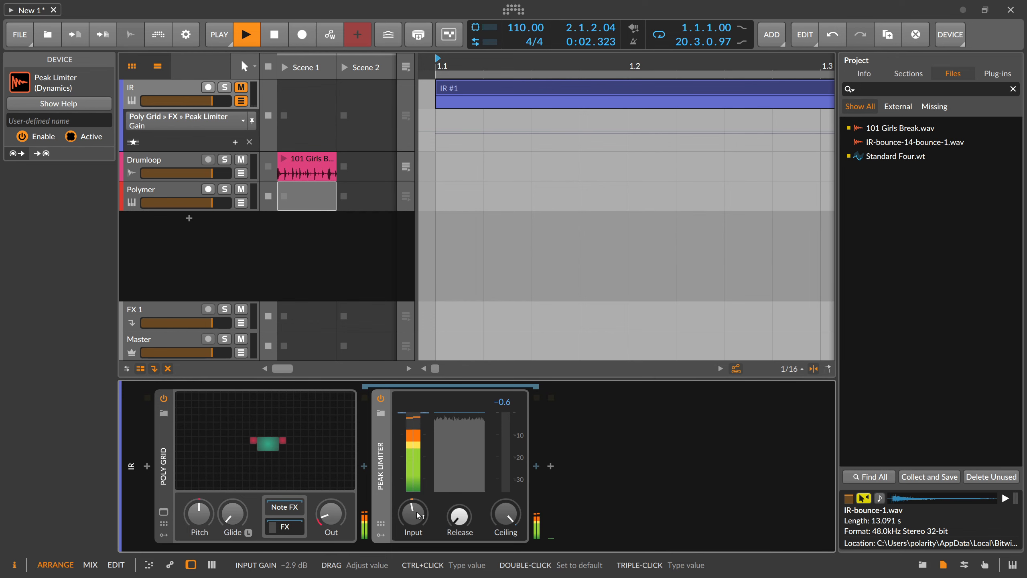
{"action": "key", "text": "space"}
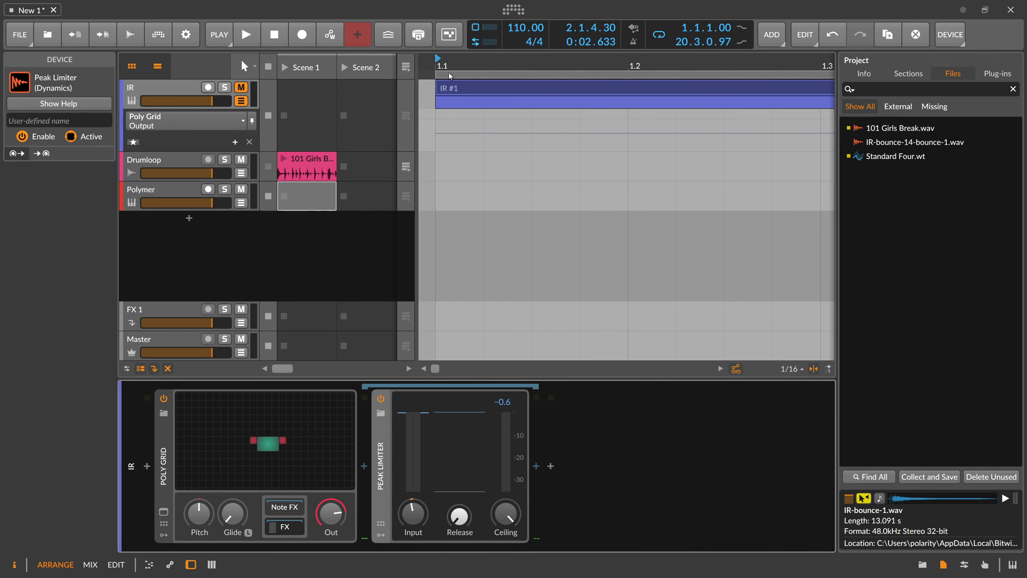
Step: Unmute the IR track and bounce its clip's range from 1.1.1.00 to 2.1.1.00 to a new audio track
{"action": "scroll", "coordinate": [449, 75], "scroll_direction": "down", "scroll_amount": 10}
{"action": "left_click_drag", "start_coordinate": [436, 99], "coordinate": [461, 99]}
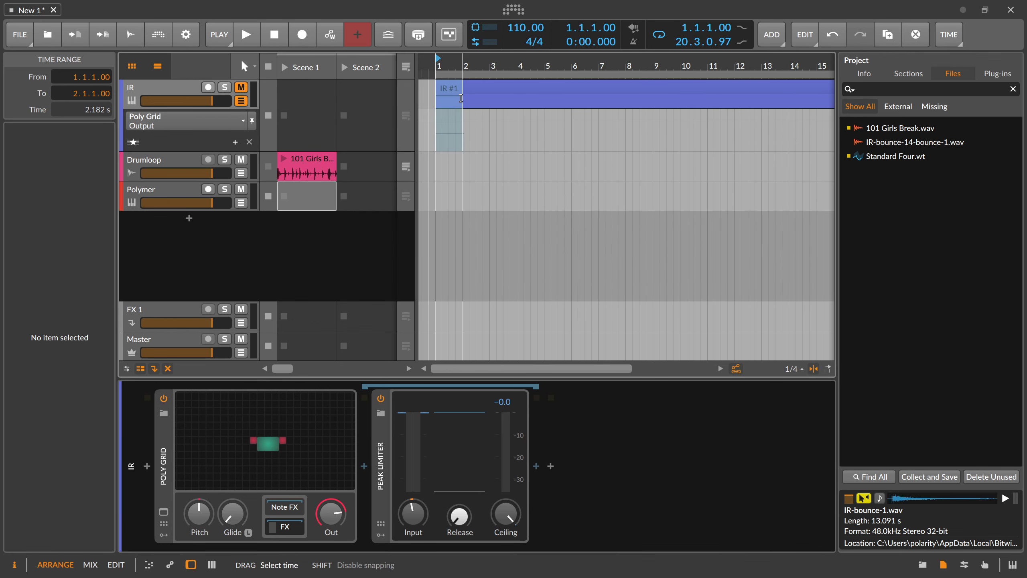
{"action": "right_click", "coordinate": [448, 97]}
{"action": "left_click", "coordinate": [491, 197]}
{"action": "key", "text": "Return"}
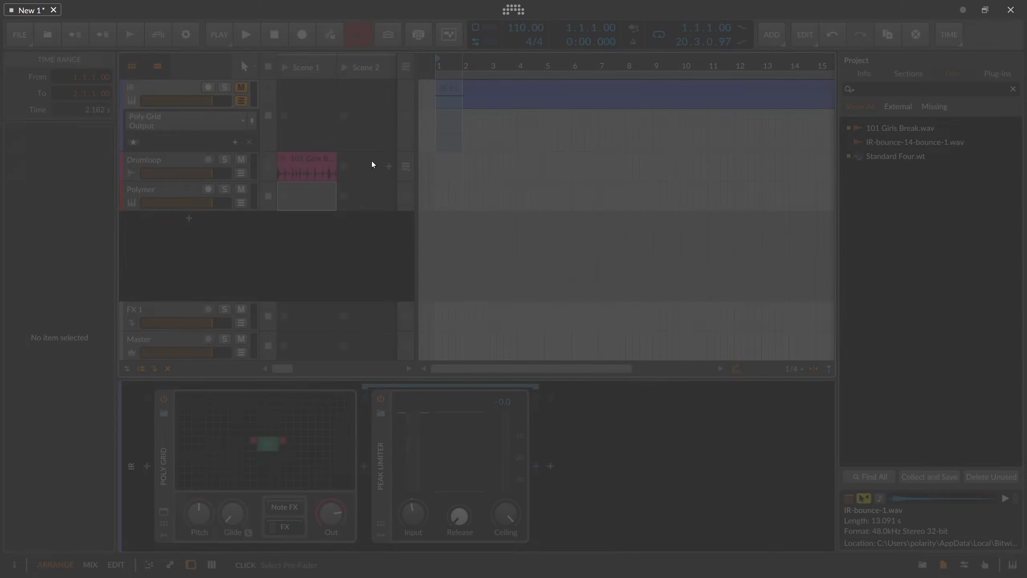
{"action": "left_click", "coordinate": [242, 88]}
{"action": "right_click", "coordinate": [445, 100]}
{"action": "left_click", "coordinate": [486, 195]}
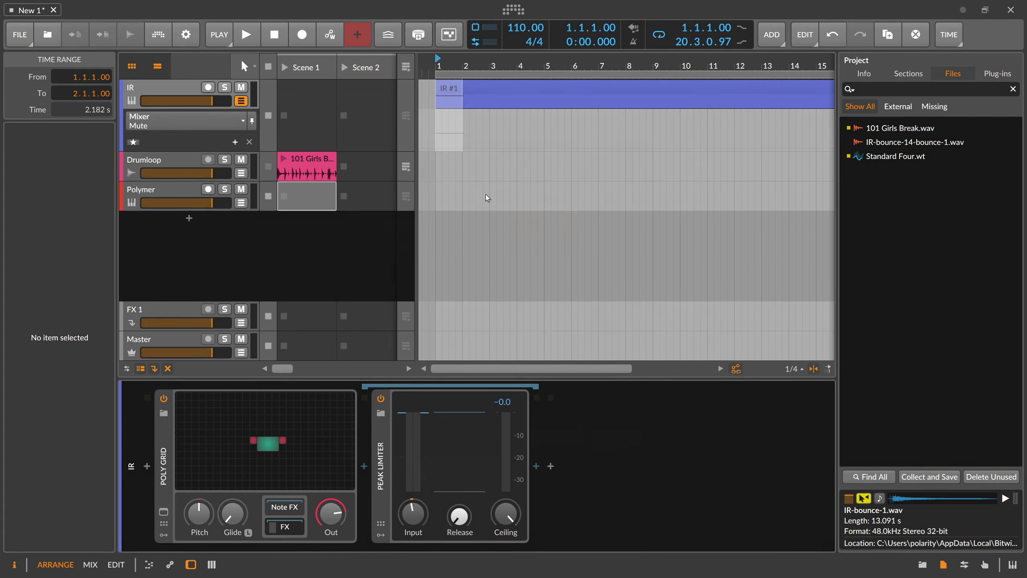
{"action": "left_click", "coordinate": [554, 437]}
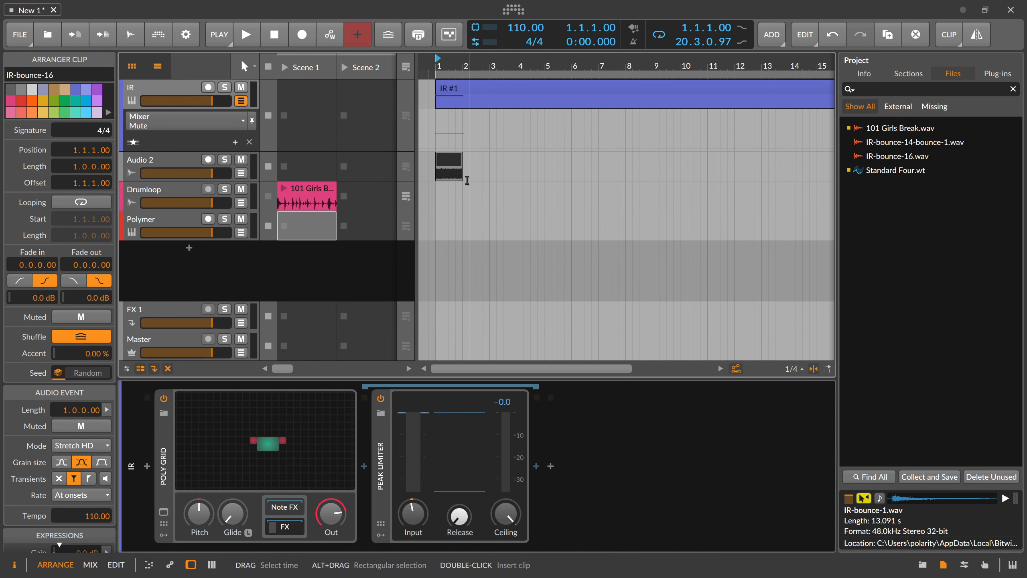
Step: Load the bounced noise clip from Audio 2 into the Drumloop track's Convolution as its impulse response
{"action": "left_click", "coordinate": [179, 187]}
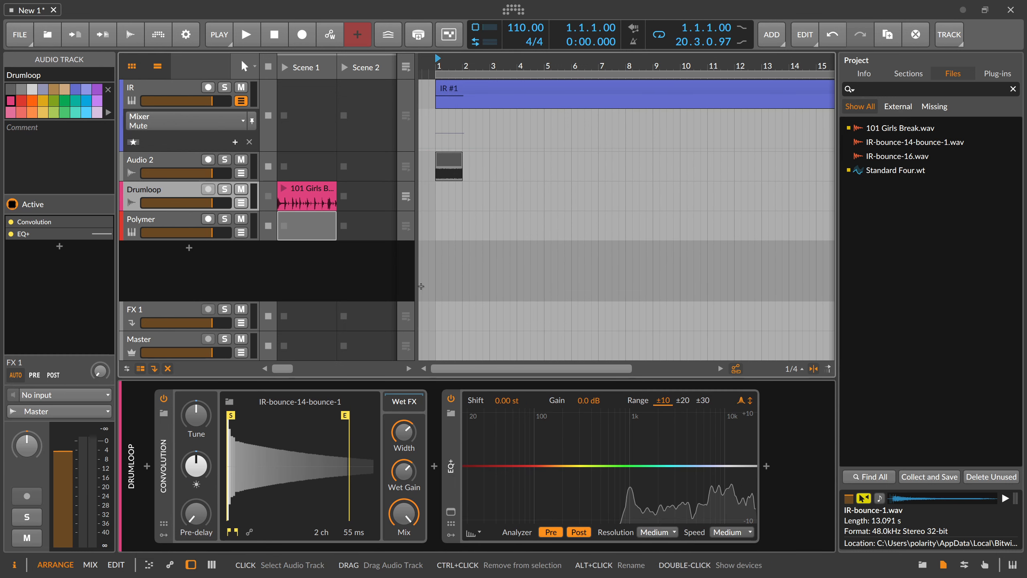
{"action": "mouse_move", "coordinate": [446, 167]}
{"action": "left_mouse_down"}
{"action": "mouse_move", "coordinate": [308, 435]}
{"action": "mouse_move", "coordinate": [372, 418]}
{"action": "left_mouse_up"}
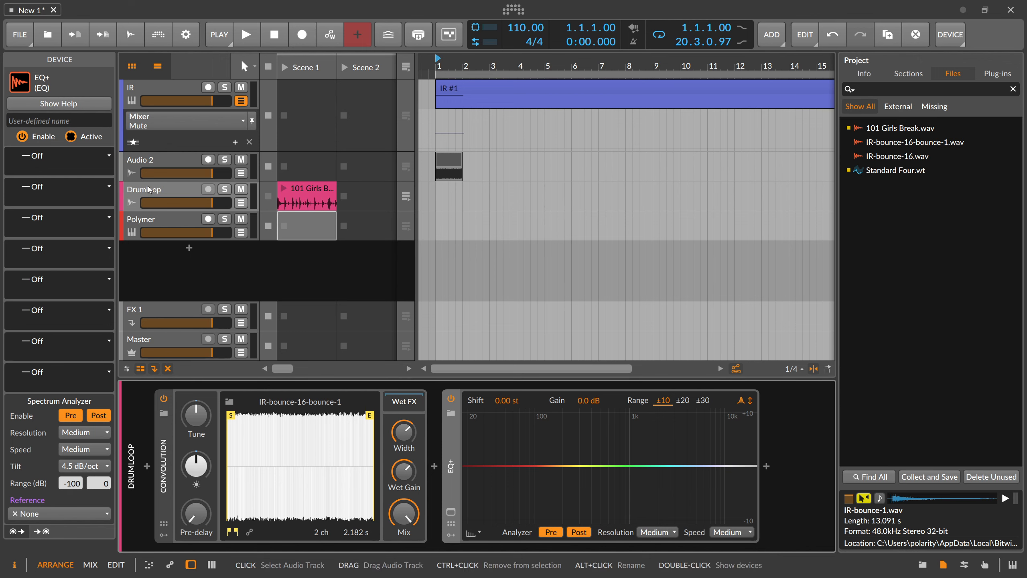
Step: Delete the Audio 2 track and turn the Drumloop Convolution's Mix down to 0%
{"action": "left_click", "coordinate": [162, 162]}
{"action": "key", "text": "Delete"}
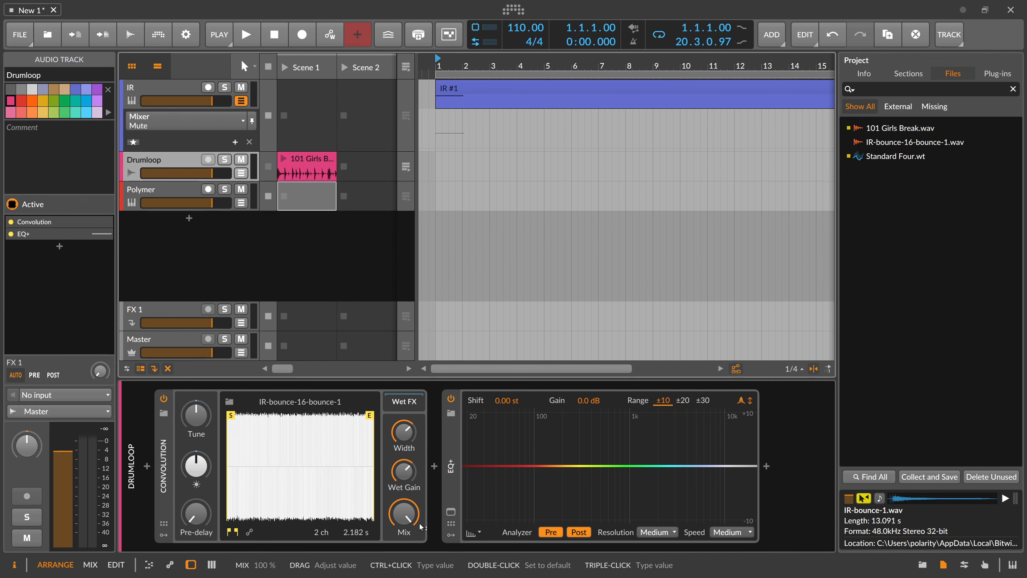
{"action": "left_click_drag", "start_coordinate": [417, 522], "coordinate": [416, 575]}
{"action": "key", "text": "space"}
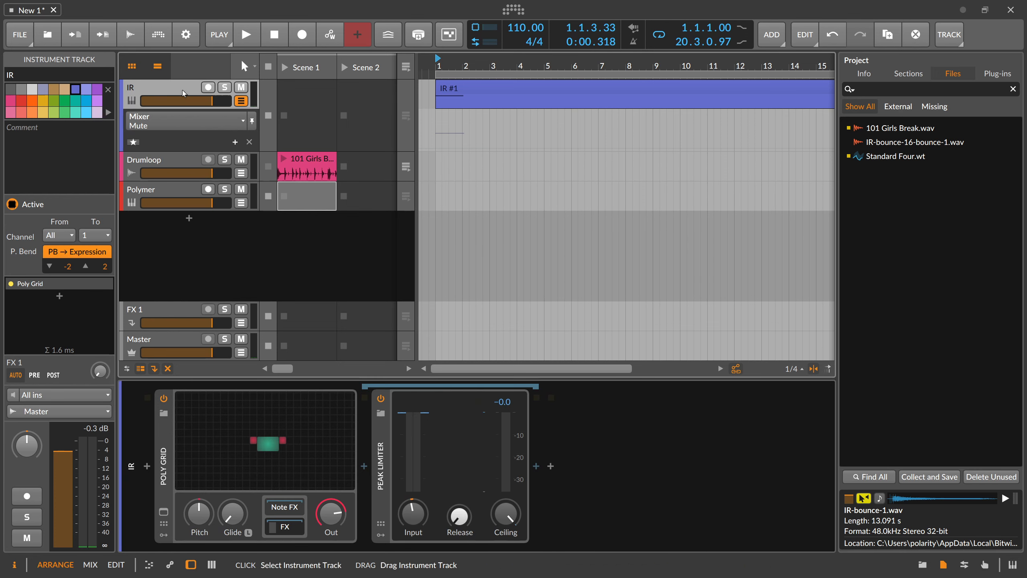
Step: Silence the IR track by muting it
{"action": "left_click", "coordinate": [179, 92]}
{"action": "left_click_drag", "start_coordinate": [330, 513], "coordinate": [331, 566]}
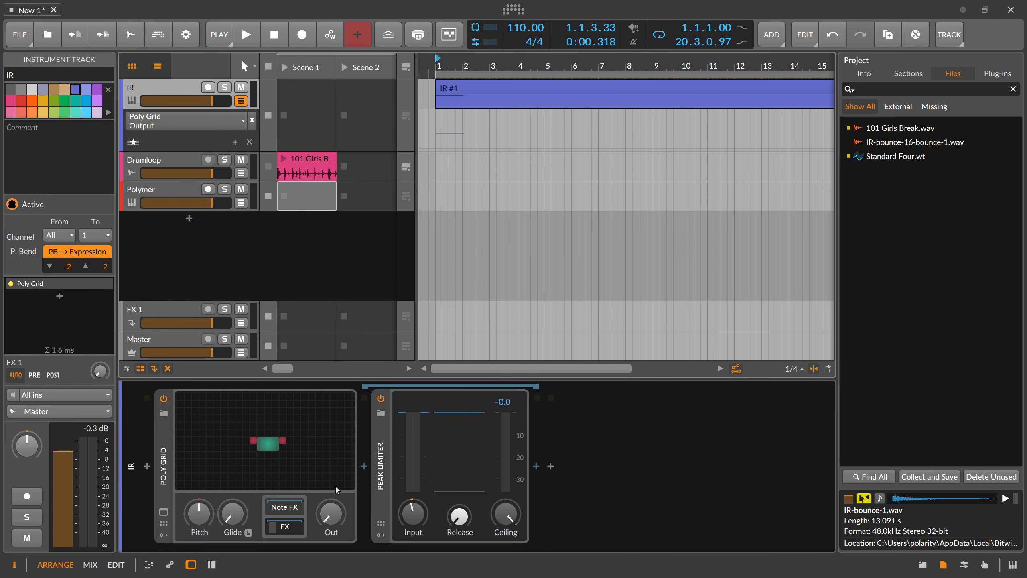
{"action": "left_click", "coordinate": [241, 88]}
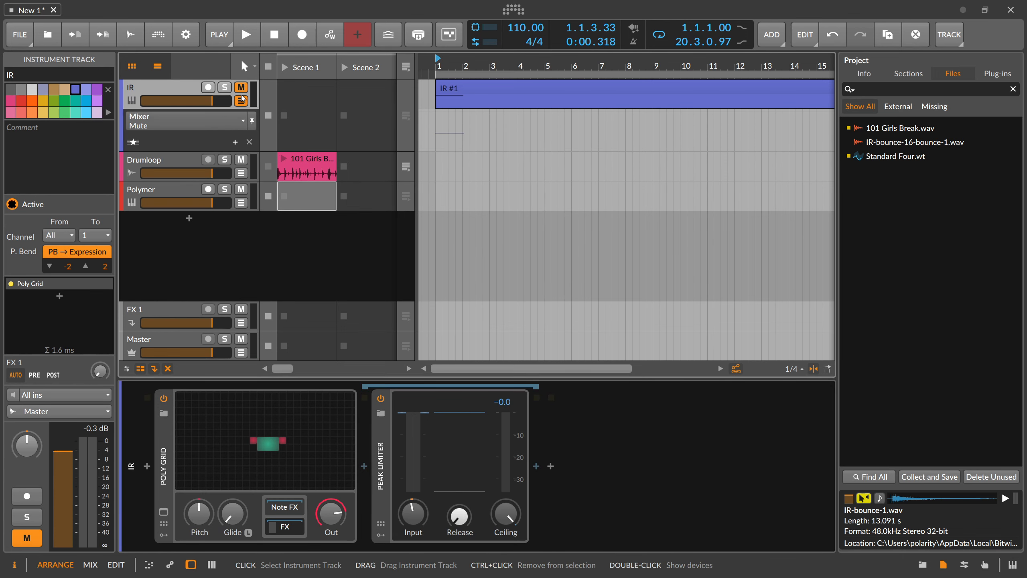
Step: Play the drumloop clip while raising Convolution's Mix to 28.6% and lowering its Wet Gain
{"action": "left_click", "coordinate": [182, 158]}
{"action": "key", "text": "space"}
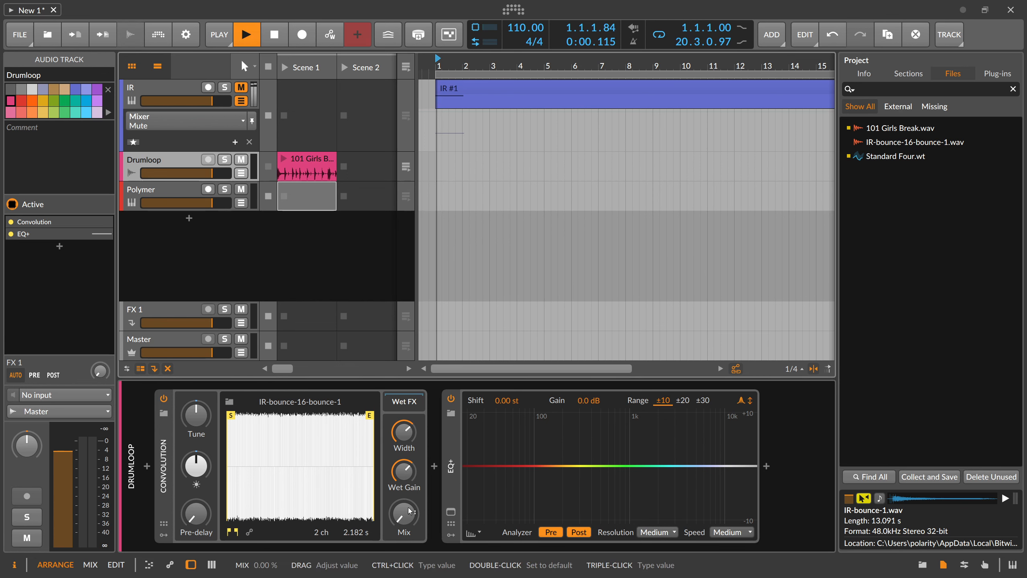
{"action": "key", "text": "space"}
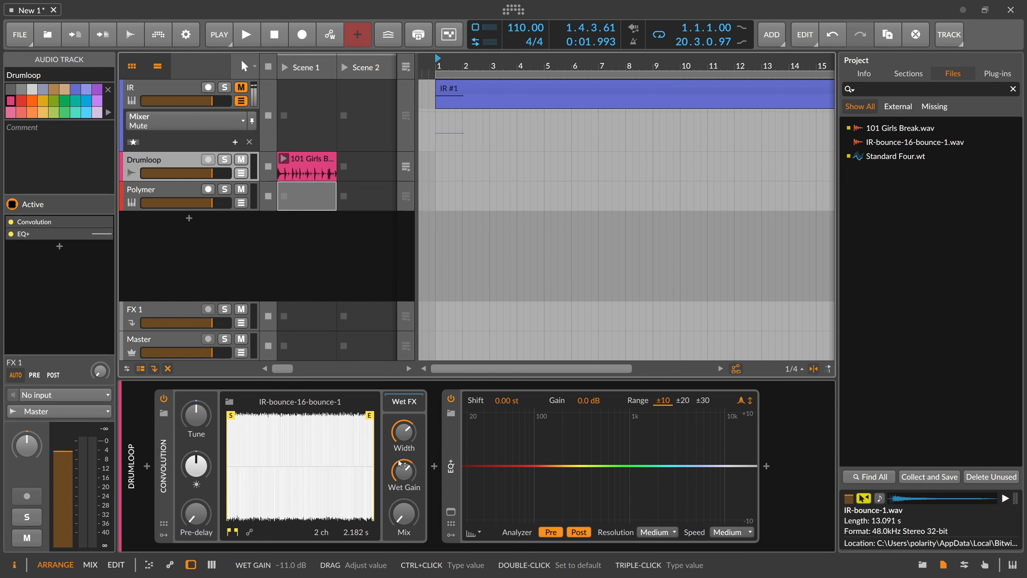
{"action": "key", "text": "space"}
{"action": "left_click_drag", "start_coordinate": [405, 513], "coordinate": [405, 508]}
{"action": "left_click_drag", "start_coordinate": [405, 472], "coordinate": [409, 510]}
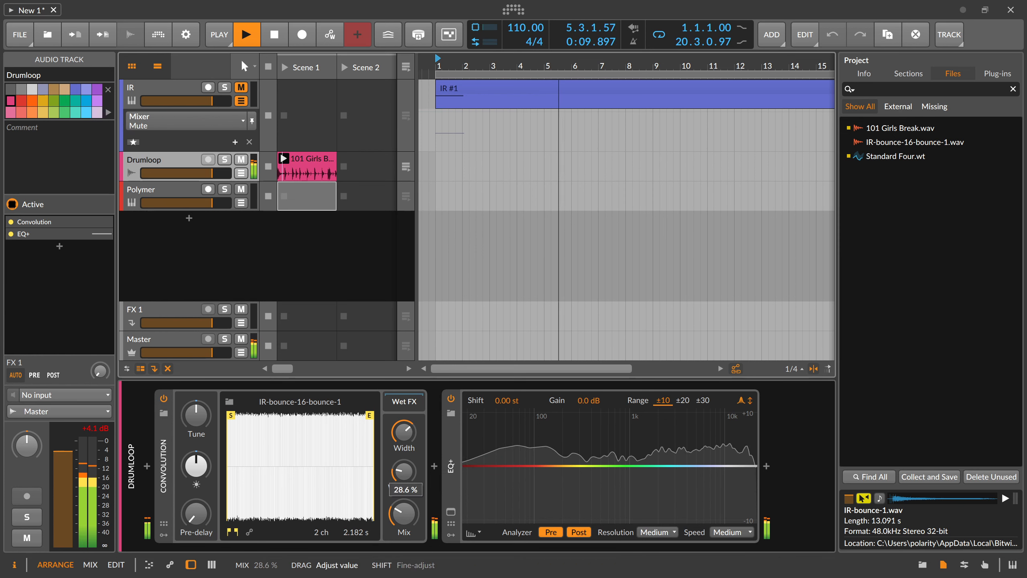
Step: Audition different end points for Convolution's impulse response and shorten it to 187 ms
{"action": "mouse_move", "coordinate": [369, 416]}
{"action": "left_mouse_down"}
{"action": "mouse_move", "coordinate": [227, 425]}
{"action": "mouse_move", "coordinate": [332, 421]}
{"action": "mouse_move", "coordinate": [239, 425]}
{"action": "left_mouse_up"}
{"action": "key", "text": "space"}
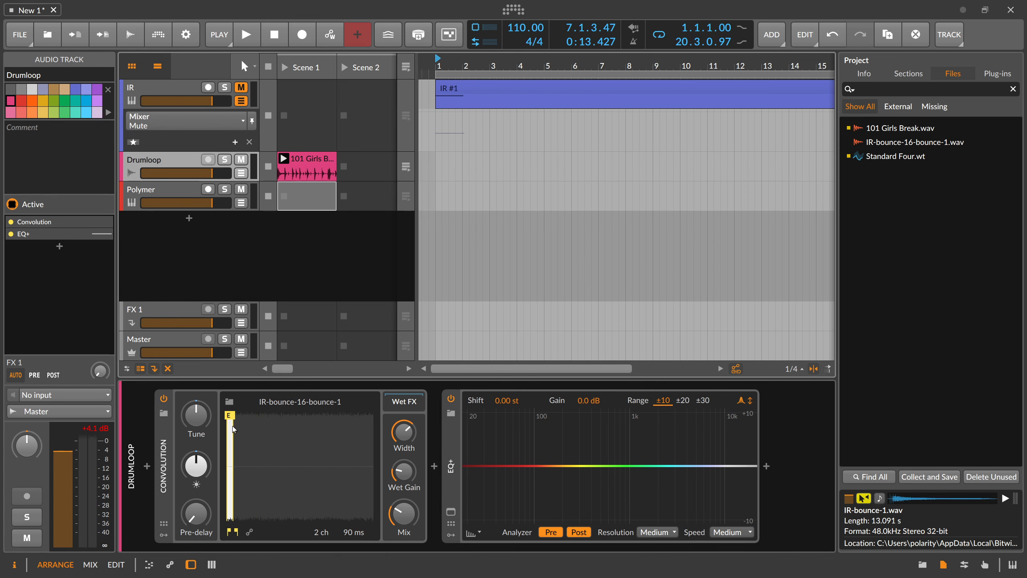
{"action": "key", "text": "space"}
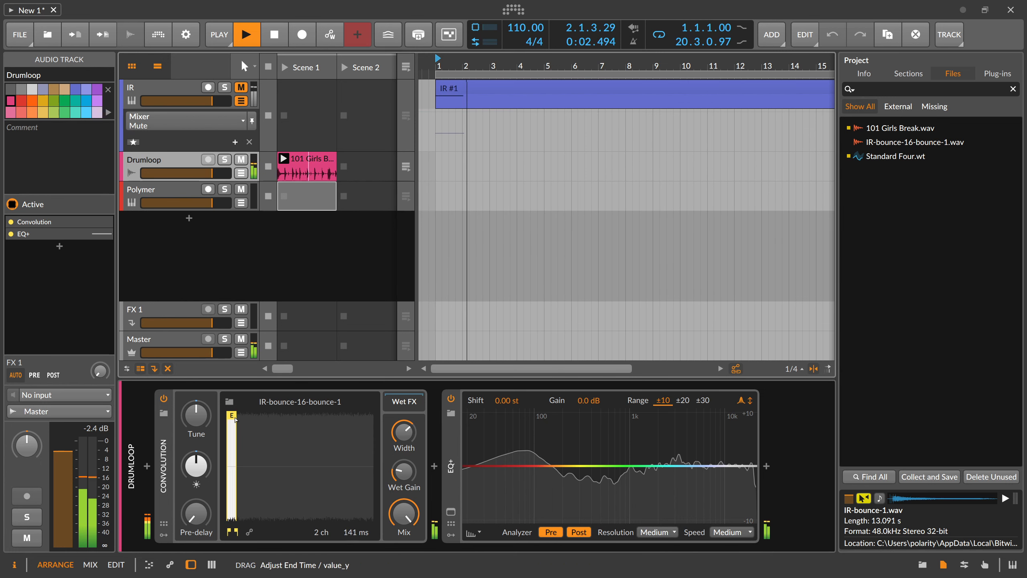
{"action": "left_click_drag", "start_coordinate": [230, 416], "coordinate": [255, 423]}
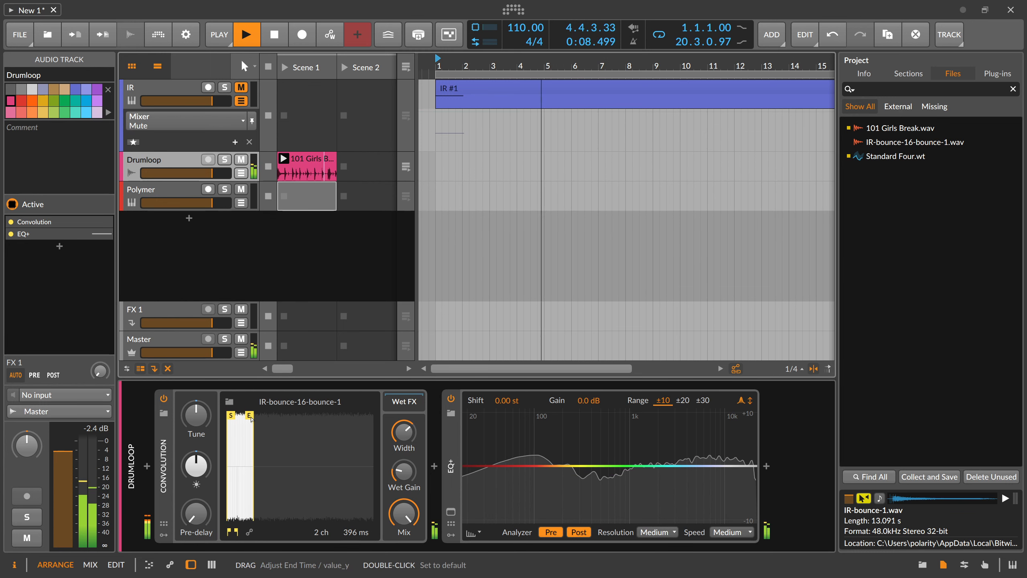
{"action": "mouse_move", "coordinate": [254, 420]}
{"action": "left_mouse_down"}
{"action": "mouse_move", "coordinate": [353, 420]}
{"action": "mouse_move", "coordinate": [233, 420]}
{"action": "left_mouse_up"}
{"action": "key", "text": "space"}
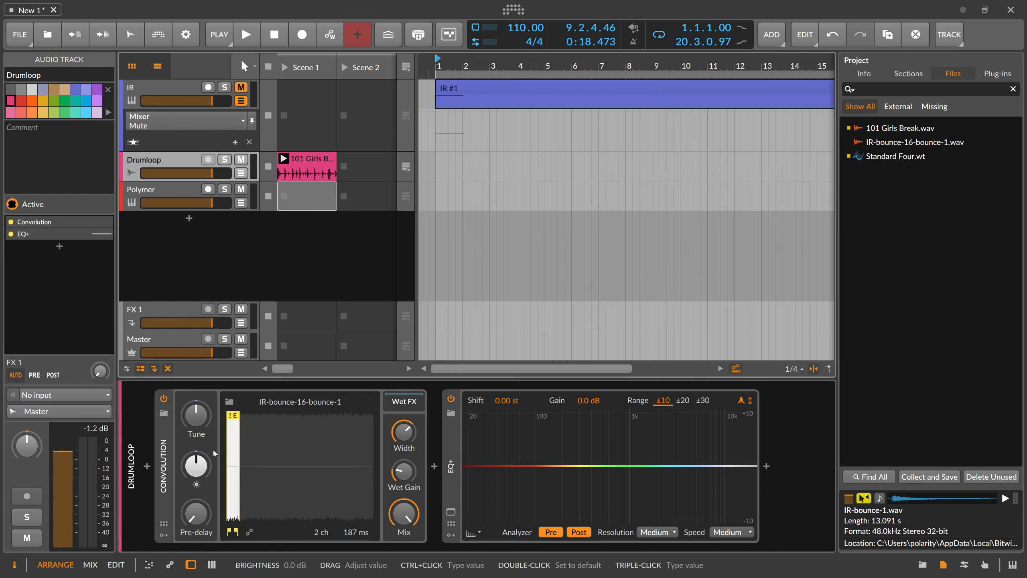
Step: Insert Delay-1 on the Drumloop track with Convolution nested in its FB FX chain, and turn Convolution's Mix fully down
{"action": "left_click", "coordinate": [146, 464]}
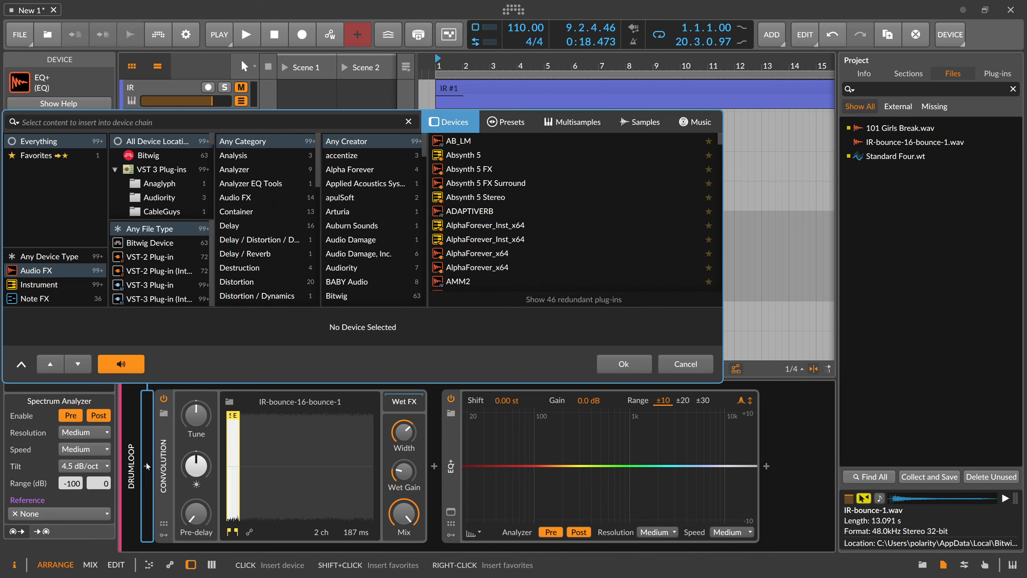
{"action": "key", "text": "Down"}
{"action": "key", "text": "Down"}
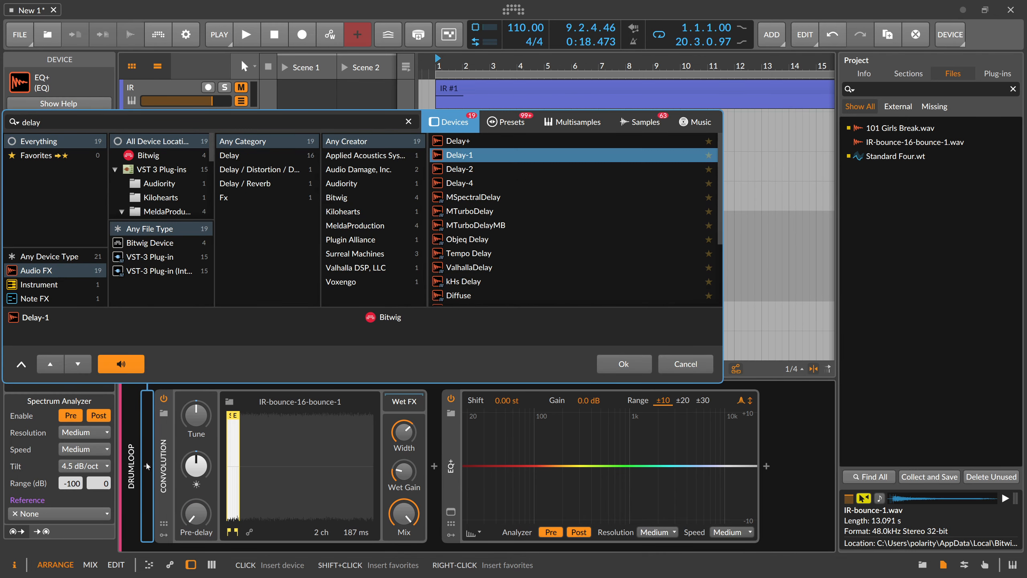
{"action": "key", "text": "Return"}
{"action": "left_click_drag", "start_coordinate": [311, 429], "coordinate": [360, 488]}
{"action": "left_click_drag", "start_coordinate": [561, 473], "coordinate": [560, 475]}
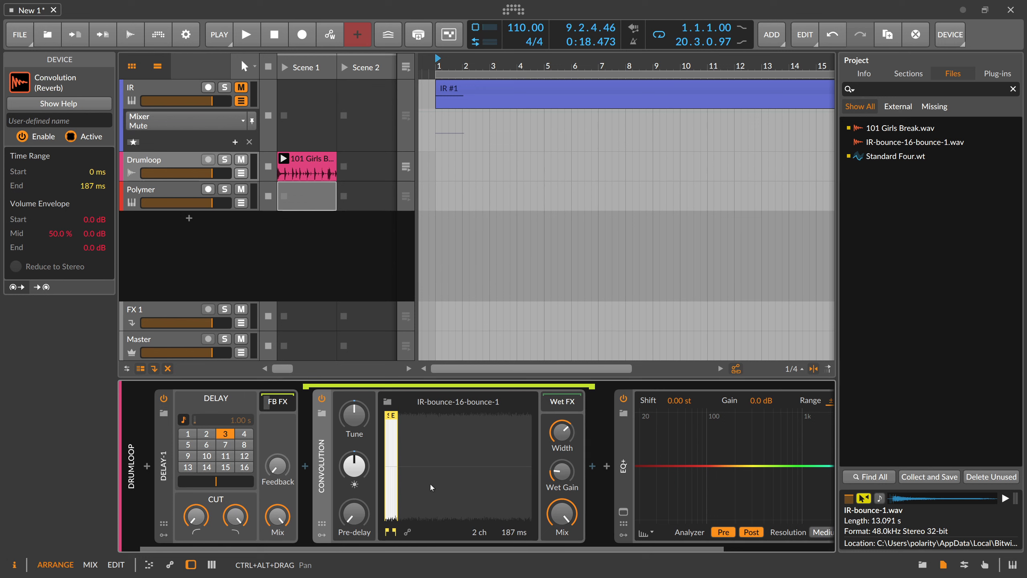
{"action": "left_click_drag", "start_coordinate": [562, 513], "coordinate": [562, 515]}
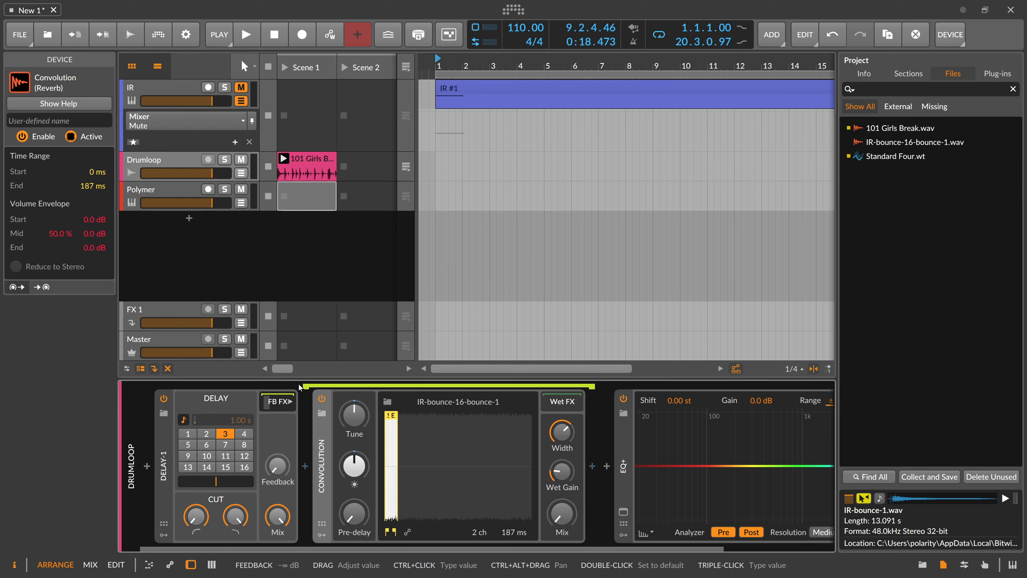
Step: During playback, lower Delay-1's Mix, raise its Feedback and switch its delay time to an unsynced 64.6 ms
{"action": "key", "text": "space"}
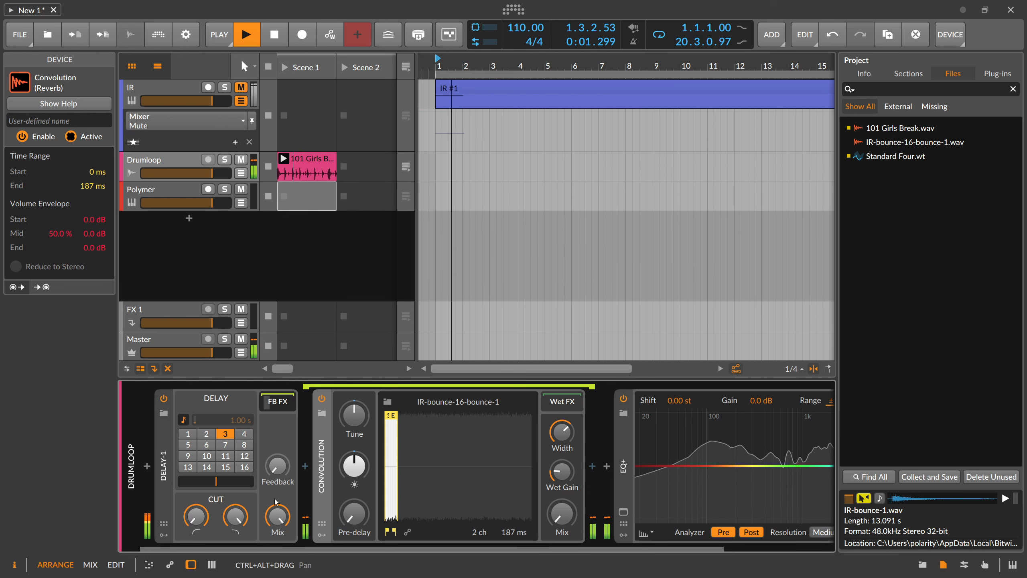
{"action": "left_click_drag", "start_coordinate": [277, 516], "coordinate": [277, 566]}
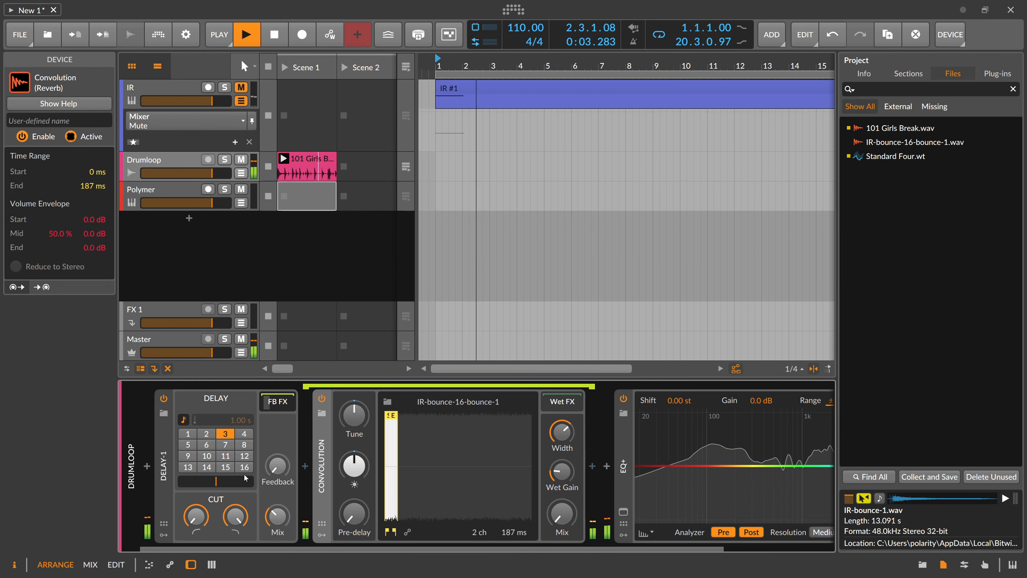
{"action": "left_click", "coordinate": [189, 435]}
{"action": "left_click_drag", "start_coordinate": [277, 467], "coordinate": [277, 458]}
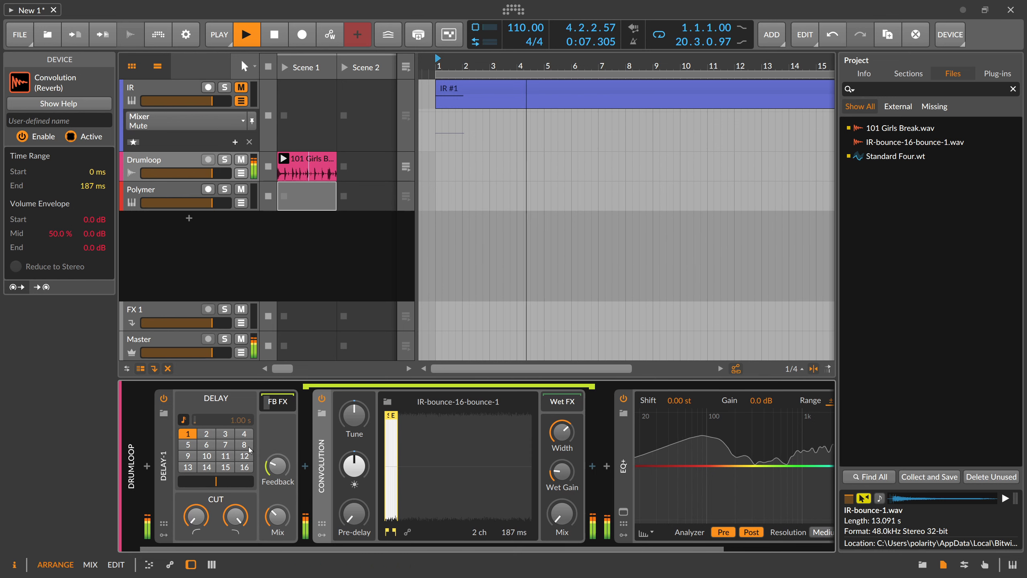
{"action": "left_click", "coordinate": [184, 420]}
{"action": "left_click_drag", "start_coordinate": [220, 420], "coordinate": [236, 426]}
{"action": "mouse_move", "coordinate": [277, 466]}
{"action": "left_mouse_down"}
{"action": "mouse_move", "coordinate": [277, 482]}
{"action": "mouse_move", "coordinate": [277, 464]}
{"action": "left_mouse_up"}
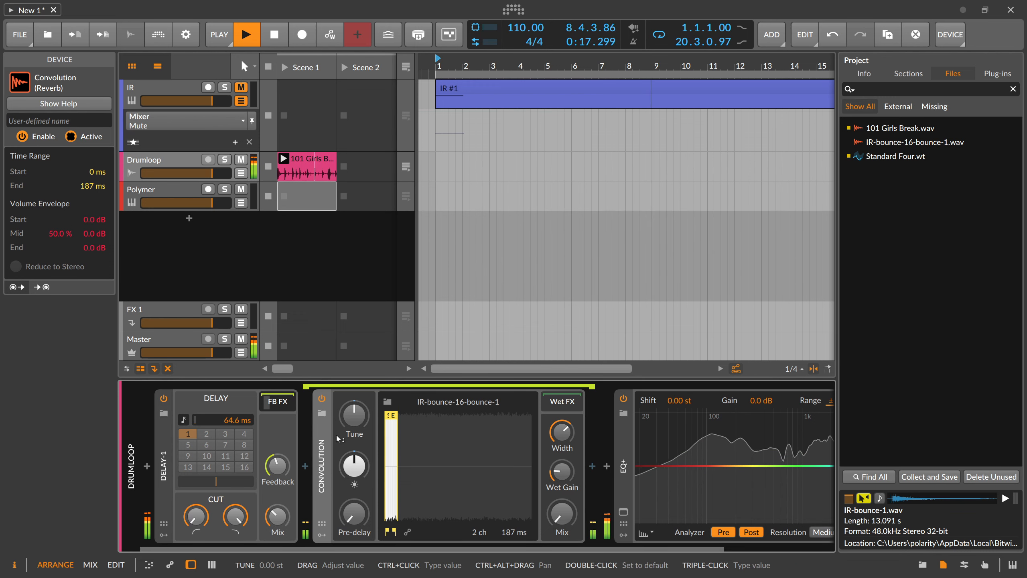
Step: Set both Convolution's Mix and Delay-1's Mix to 100% and stop playback
{"action": "mouse_move", "coordinate": [562, 514]}
{"action": "left_mouse_down"}
{"action": "mouse_move", "coordinate": [562, 488]}
{"action": "mouse_move", "coordinate": [562, 506]}
{"action": "left_mouse_up"}
{"action": "left_click_drag", "start_coordinate": [286, 515], "coordinate": [286, 481]}
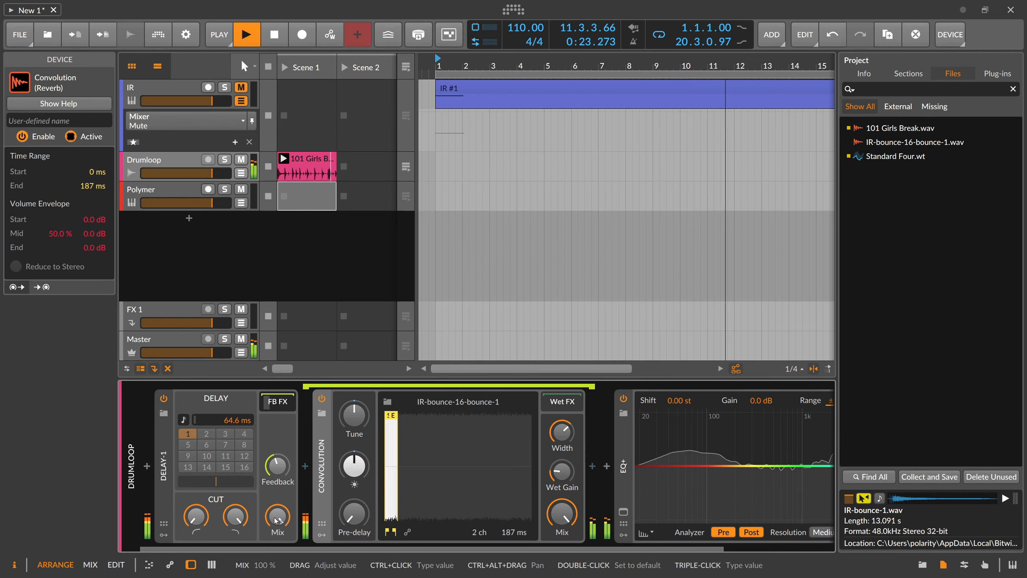
{"action": "key", "text": "space"}
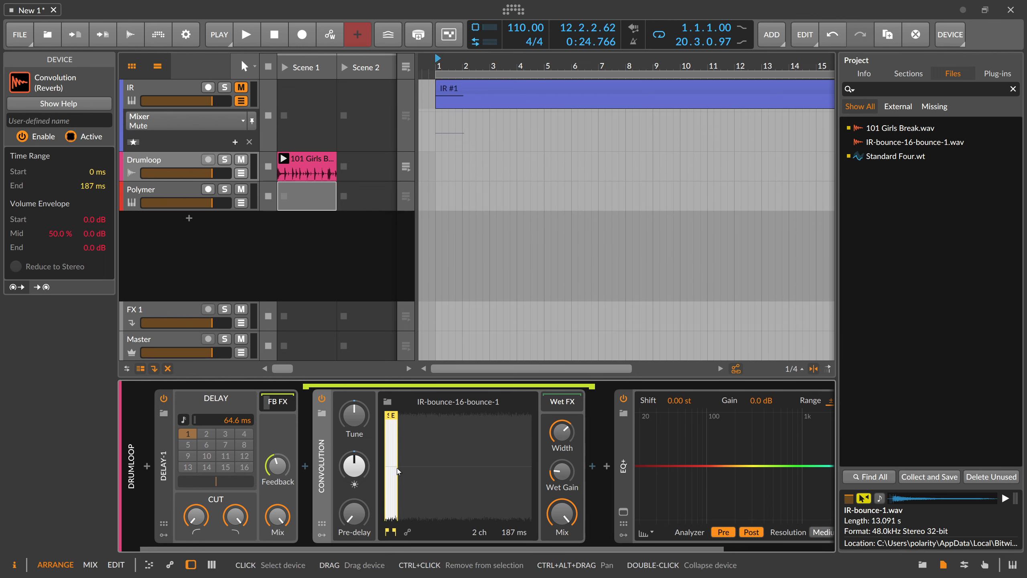
Step: Try a Delay+ device after Delay-1 and remove it again
{"action": "left_click", "coordinate": [606, 468]}
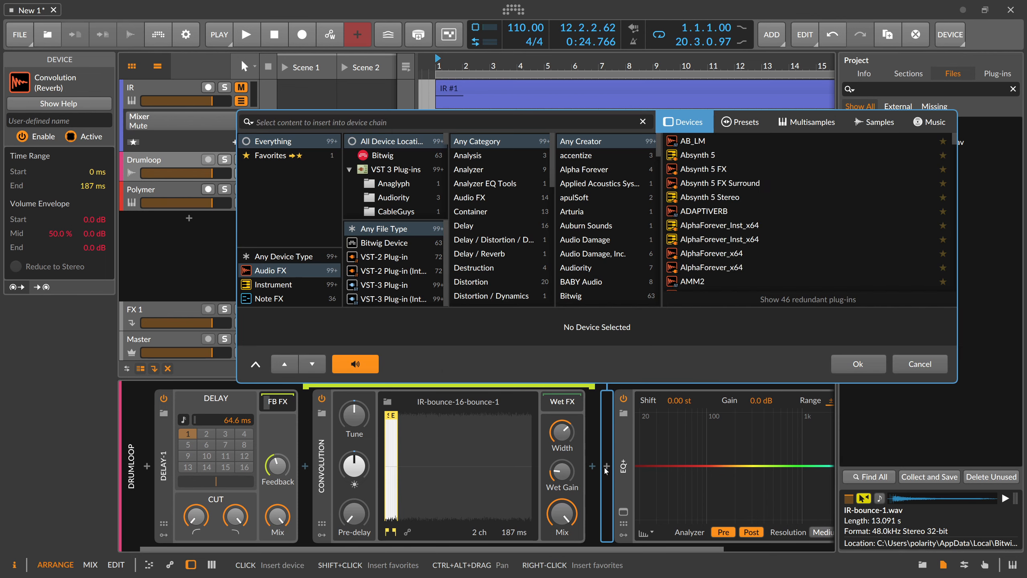
{"action": "type", "text": "delay"}
{"action": "key", "text": "Return"}
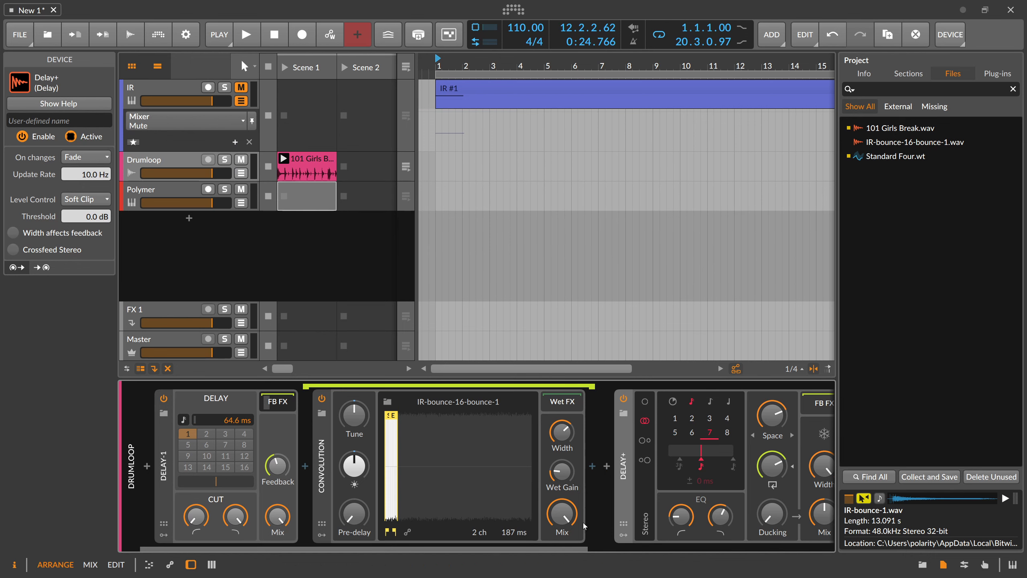
{"action": "left_click_drag", "start_coordinate": [557, 549], "coordinate": [662, 546]}
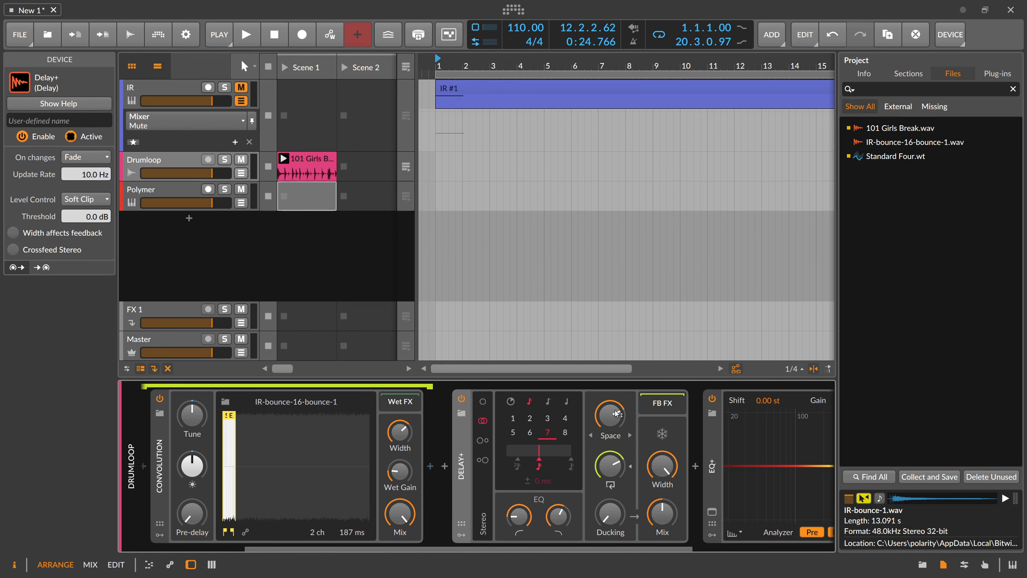
{"action": "left_click_drag", "start_coordinate": [578, 545], "coordinate": [470, 484]}
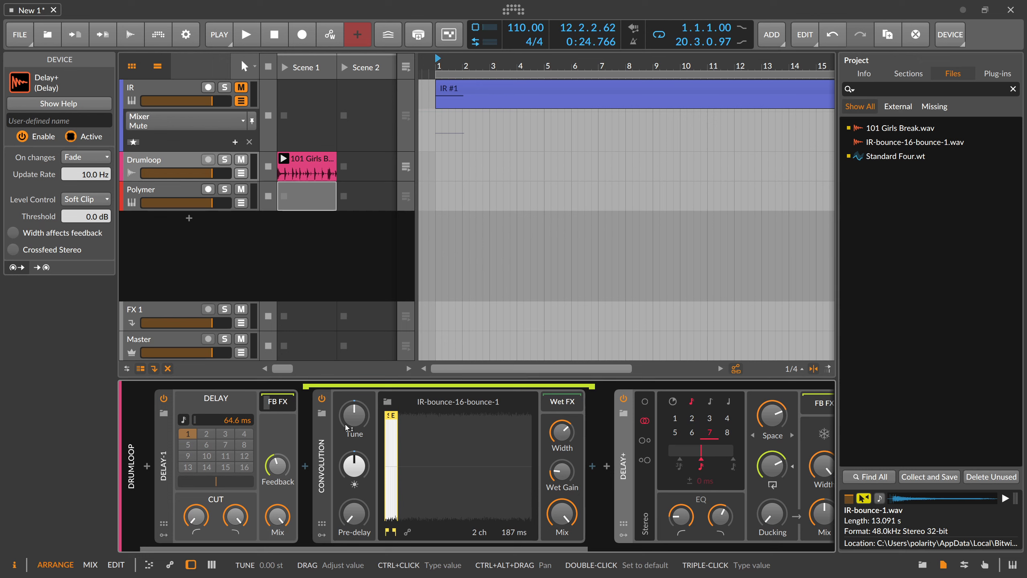
{"action": "key", "text": "Delete"}
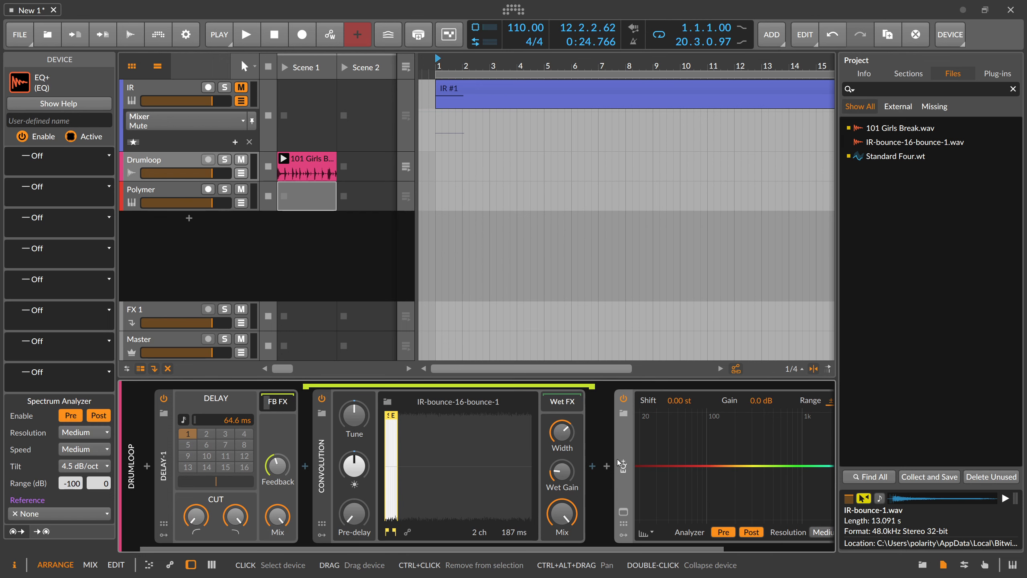
Step: Delete the EQ+ device and audition a 254 ms impulse response with Delay-1's Feedback raised
{"action": "key", "text": "Delete"}
{"action": "key", "text": "space"}
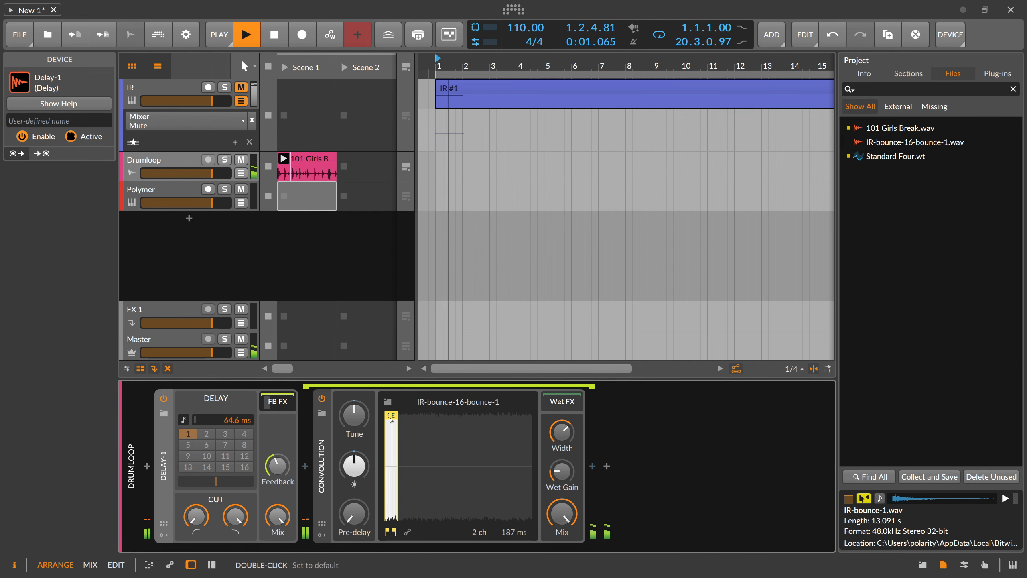
{"action": "left_click_drag", "start_coordinate": [394, 415], "coordinate": [404, 418]}
{"action": "mouse_move", "coordinate": [277, 465]}
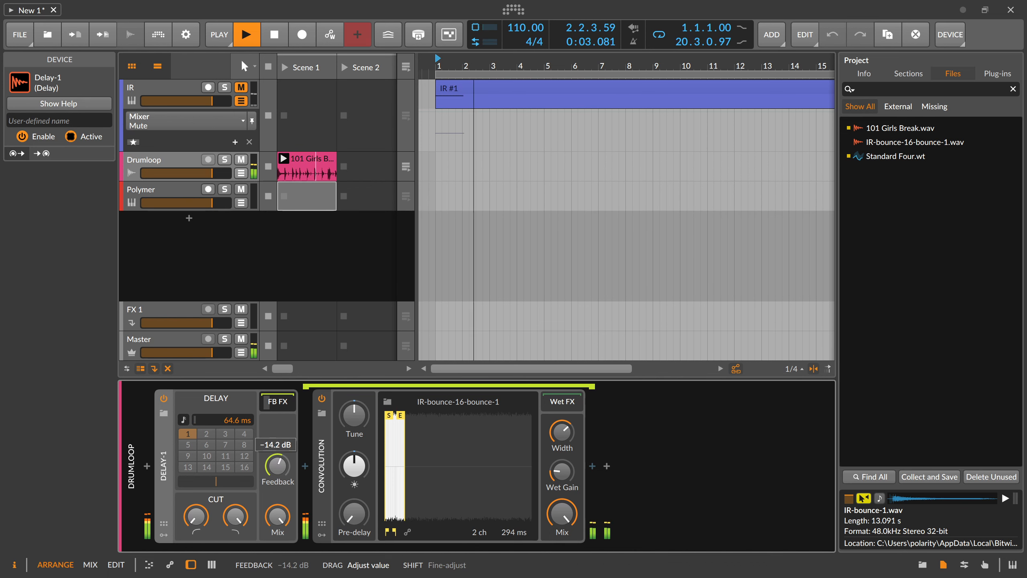
{"action": "left_click_drag", "start_coordinate": [277, 465], "coordinate": [277, 448]}
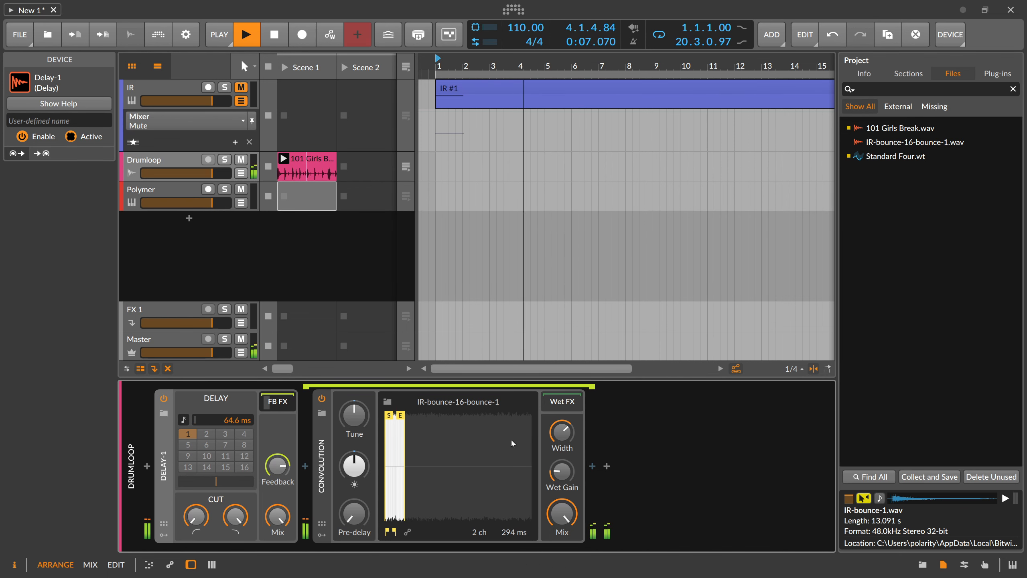
{"action": "left_click_drag", "start_coordinate": [401, 416], "coordinate": [398, 416]}
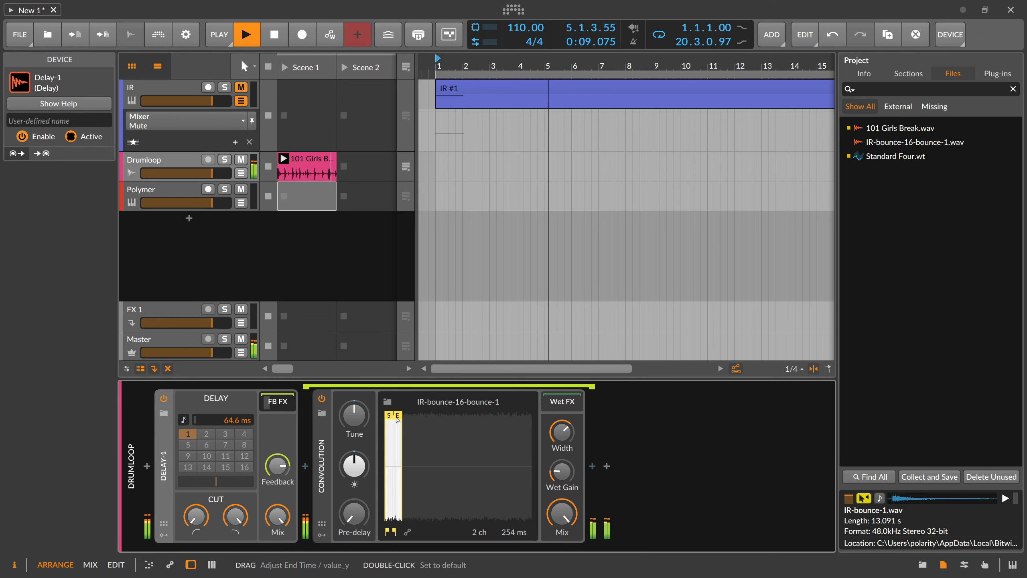
Step: Insert a Rotary device after Convolution in Delay-1's feedback chain
{"action": "left_click", "coordinate": [593, 466]}
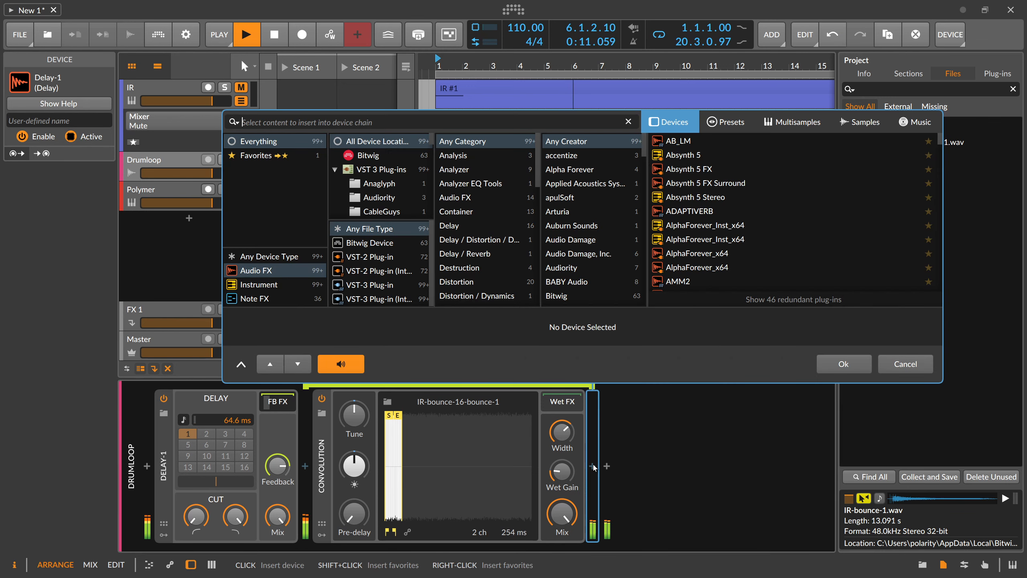
{"action": "type", "text": "rota"}
{"action": "key", "text": "Down"}
{"action": "key", "text": "Return"}
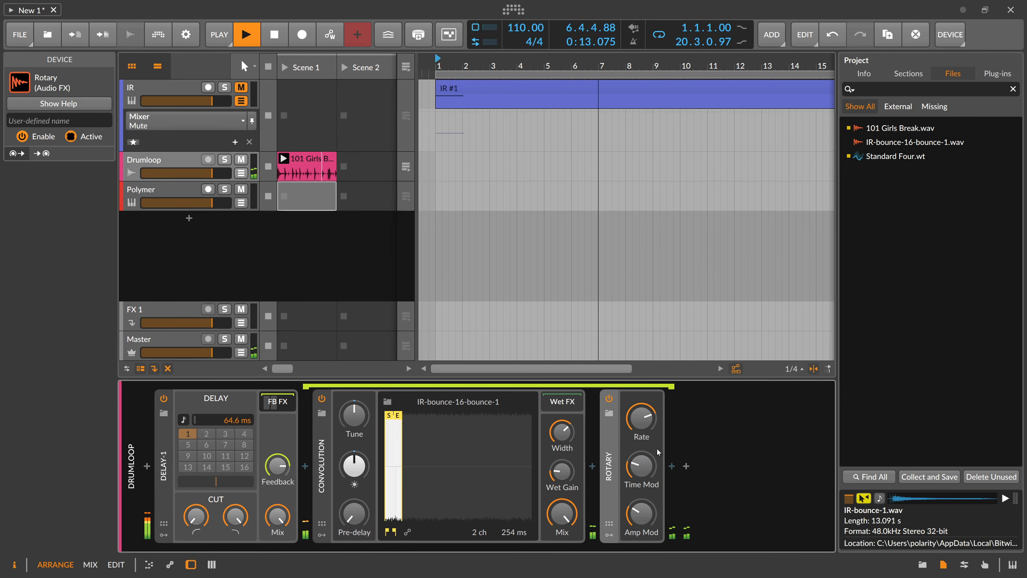
Step: Lower Rotary's Rate, Time Mod and Amp Mod, and move it into Convolution's Wet FX chain
{"action": "left_click_drag", "start_coordinate": [640, 466], "coordinate": [640, 472]}
{"action": "left_click_drag", "start_coordinate": [641, 514], "coordinate": [641, 515]}
{"action": "left_click_drag", "start_coordinate": [641, 466], "coordinate": [641, 473]}
{"action": "left_click_drag", "start_coordinate": [641, 418], "coordinate": [641, 434]}
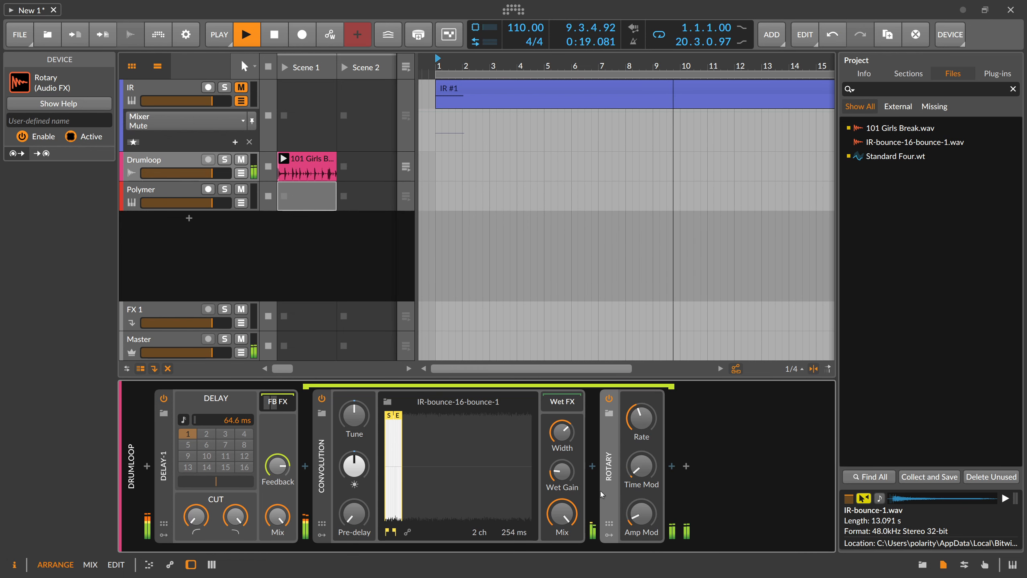
{"action": "left_click_drag", "start_coordinate": [612, 465], "coordinate": [566, 406]}
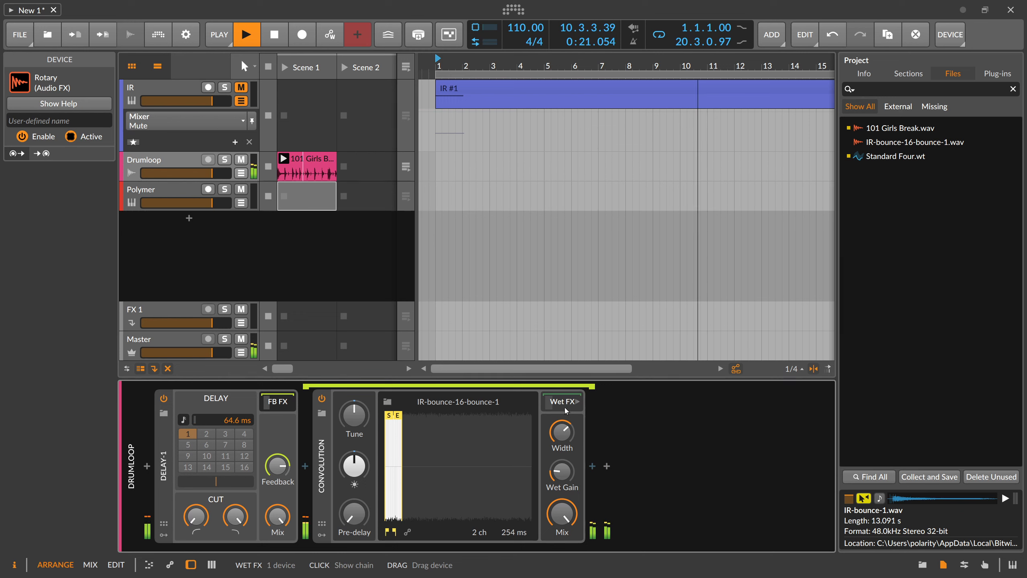
Step: Reduce Convolution's Mix to 78.9% and extend its impulse response to 797 ms
{"action": "mouse_move", "coordinate": [562, 514]}
{"action": "left_mouse_down"}
{"action": "mouse_move", "coordinate": [562, 542]}
{"action": "mouse_move", "coordinate": [562, 507]}
{"action": "left_mouse_up"}
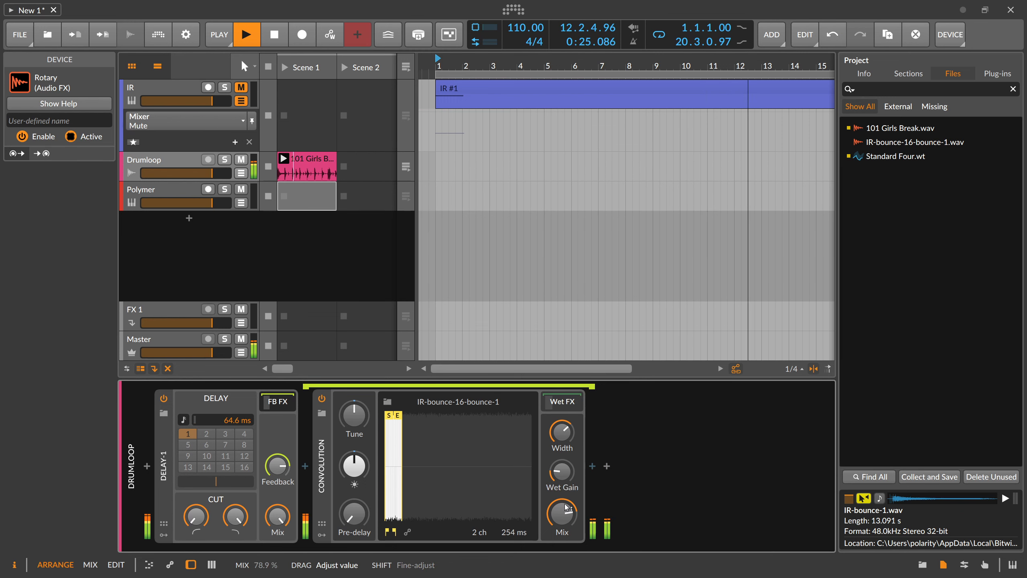
{"action": "mouse_move", "coordinate": [406, 416]}
{"action": "left_mouse_down"}
{"action": "mouse_move", "coordinate": [474, 416]}
{"action": "mouse_move", "coordinate": [435, 417]}
{"action": "left_mouse_up"}
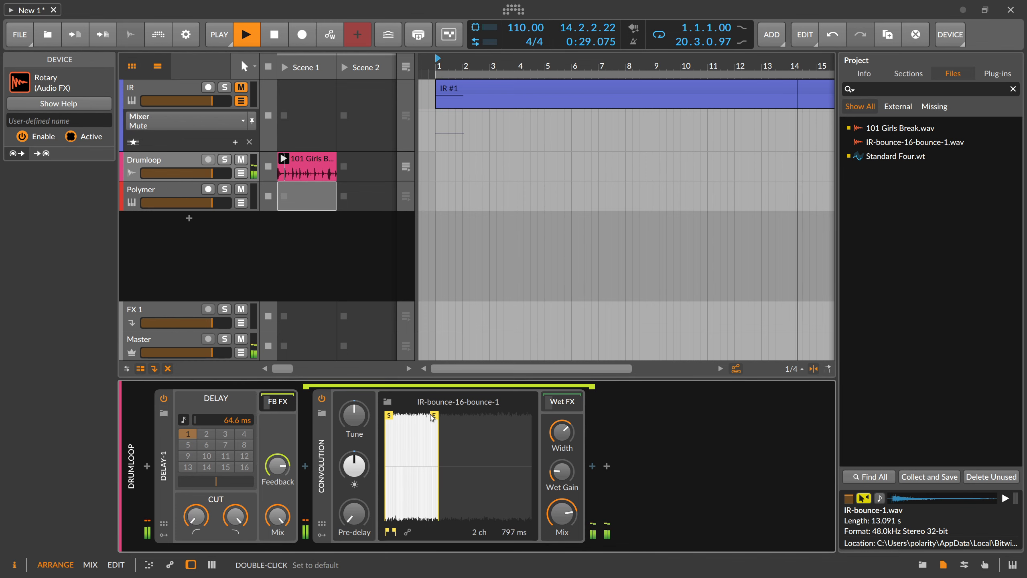